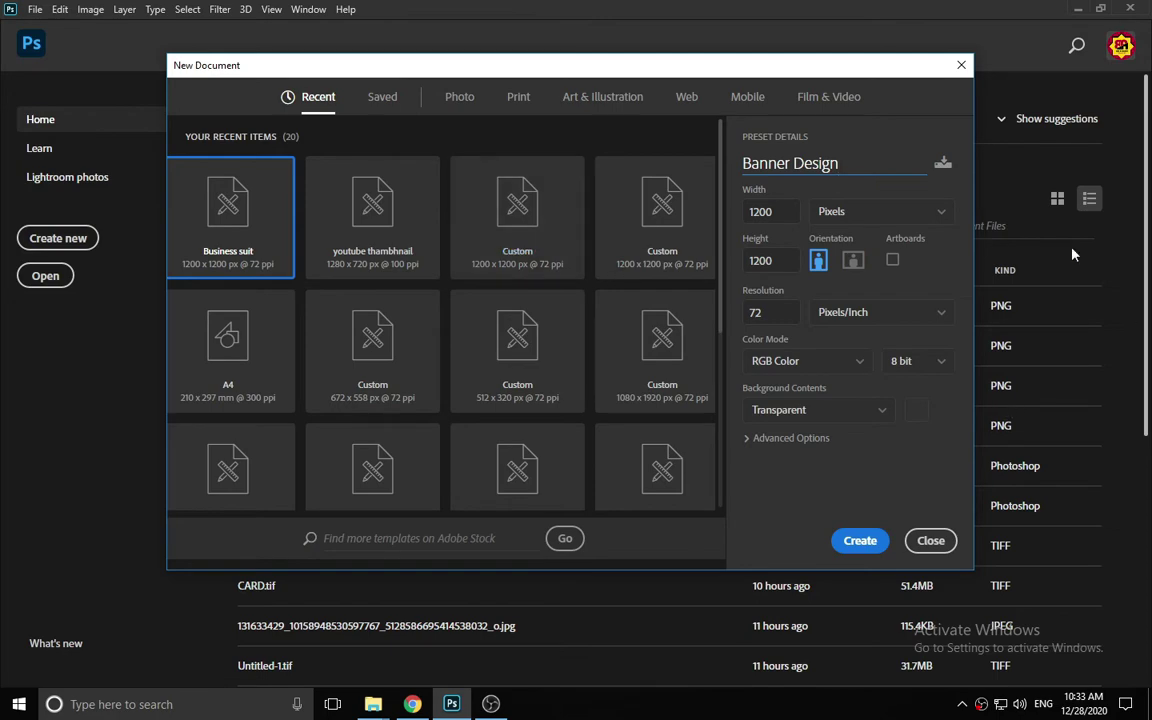
# - Create the 1200 x 1200 px, 72 ppi RGB document Banner Design with a transparent background
pyautogui.click(858, 540)
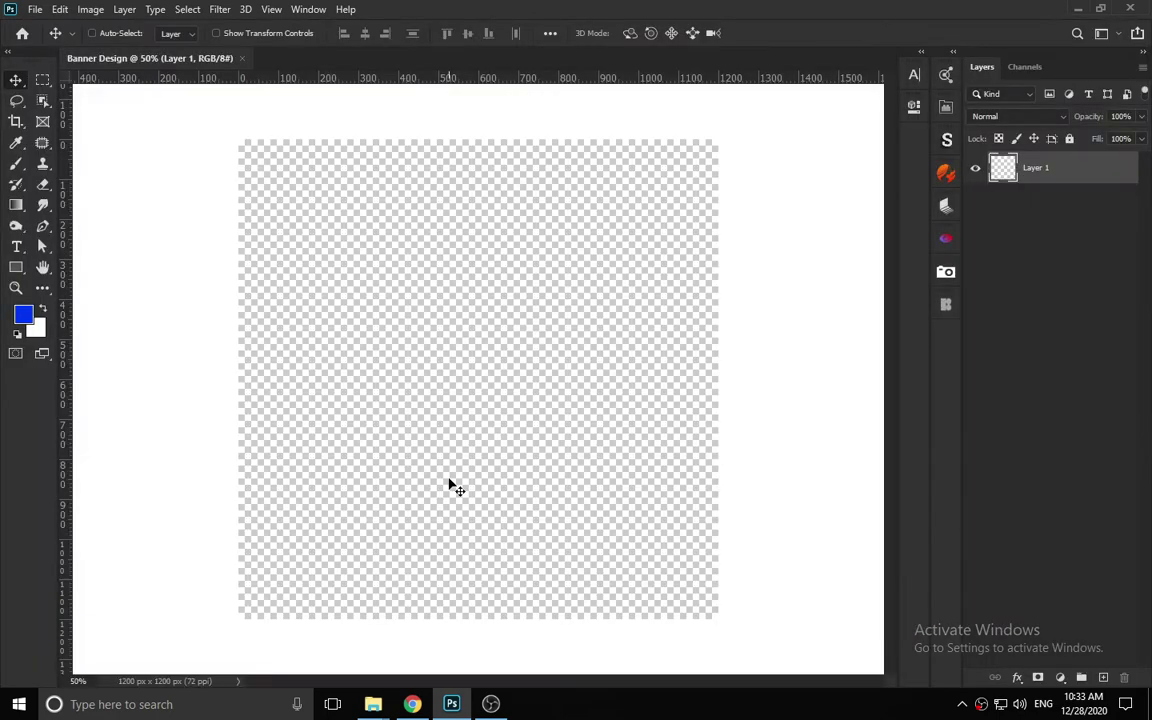
# - Switch to the shoes Socail media design folder in File Explorer and open shoes banner text.txt to review the banner copy
pyautogui.moveTo(373, 702)
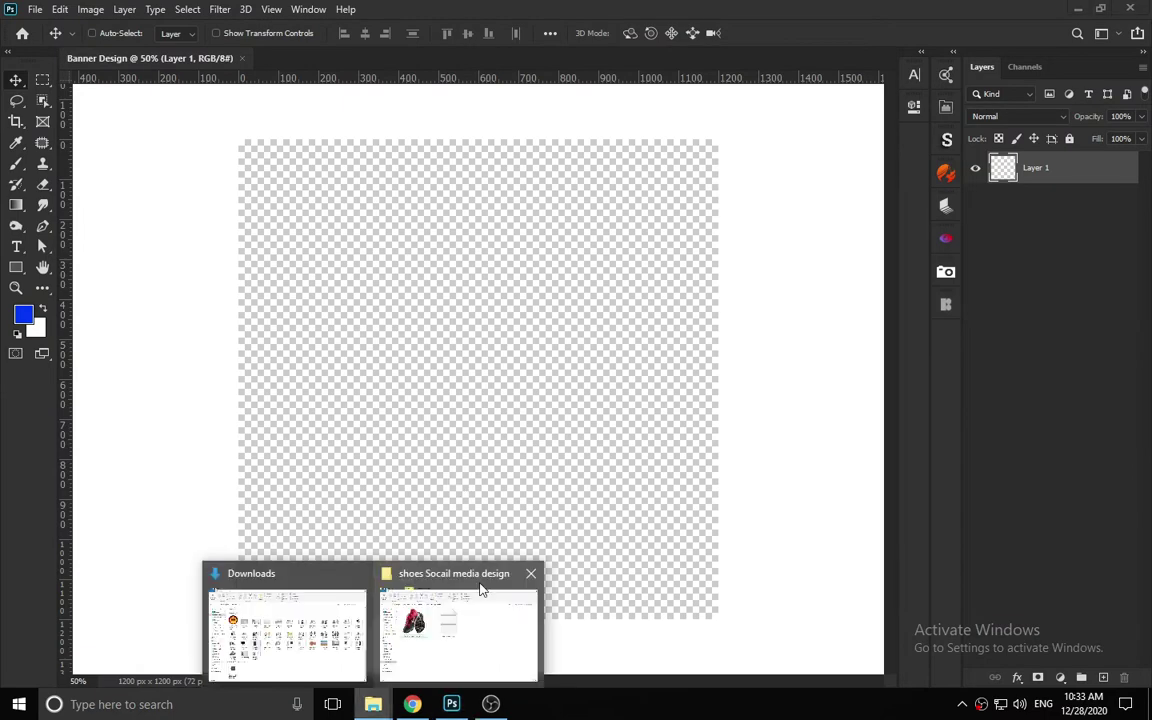
pyautogui.click(480, 592)
pyautogui.rightClick(651, 260)
pyautogui.click(722, 321)
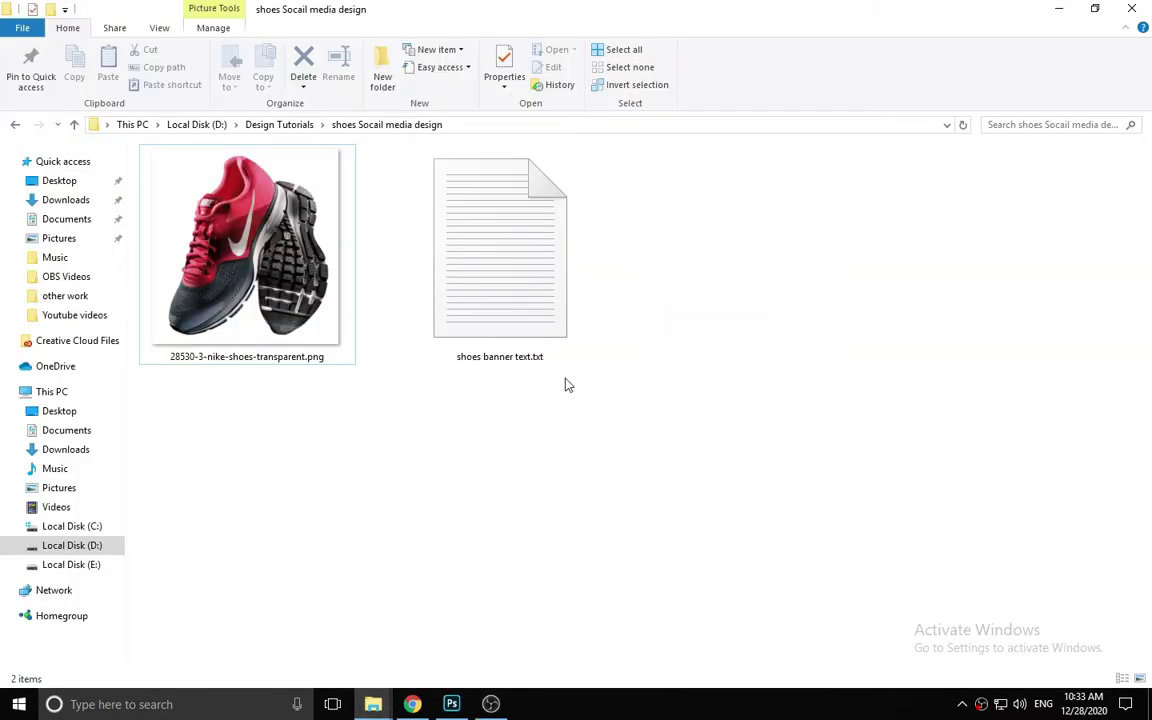
pyautogui.doubleClick(533, 247)
pyautogui.moveTo(905, 327); pyautogui.dragTo(694, 222)
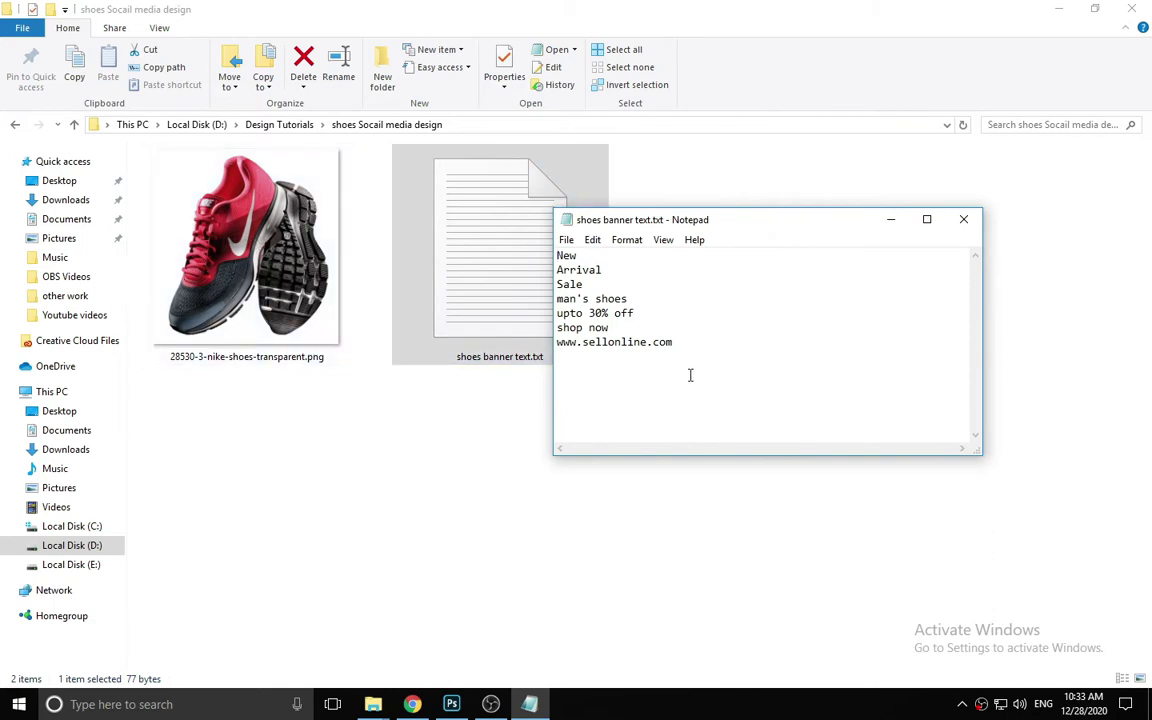
pyautogui.moveTo(689, 375); pyautogui.dragTo(494, 237)
pyautogui.click(622, 368)
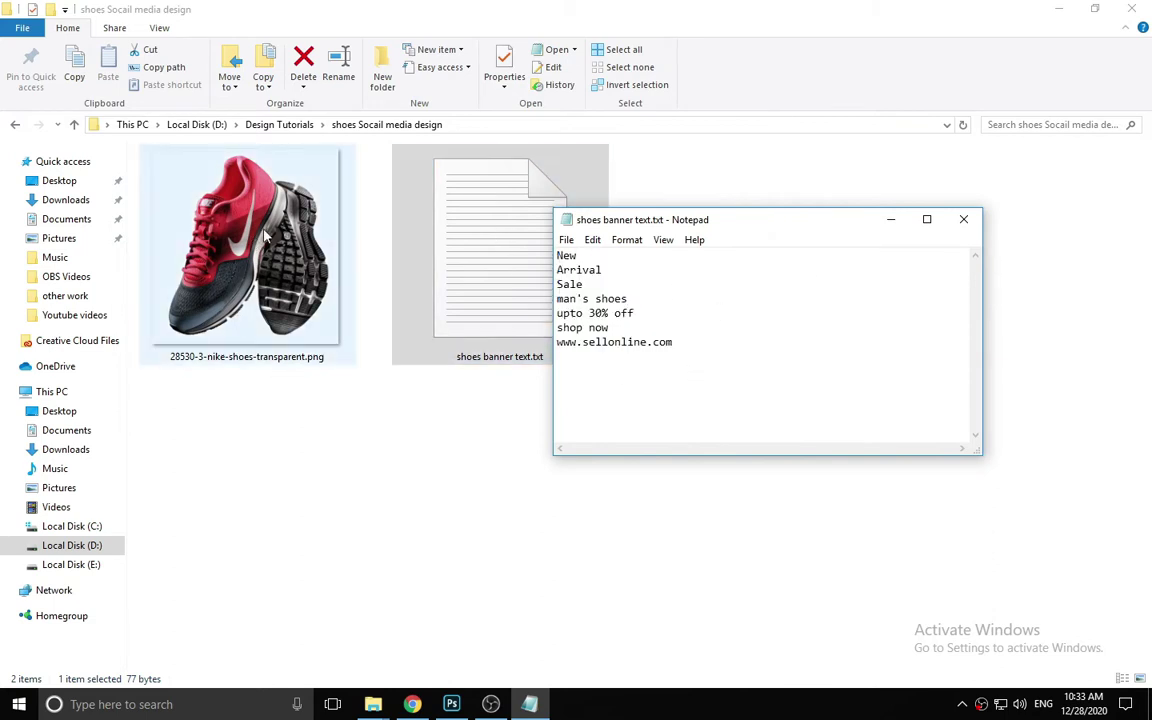
# - Place 28530-3-nike-shoes-transparent.png in the Photoshop banner, scaled to about 51% and positioned right of the canvas center
pyautogui.moveTo(250, 260); pyautogui.dragTo(481, 336)
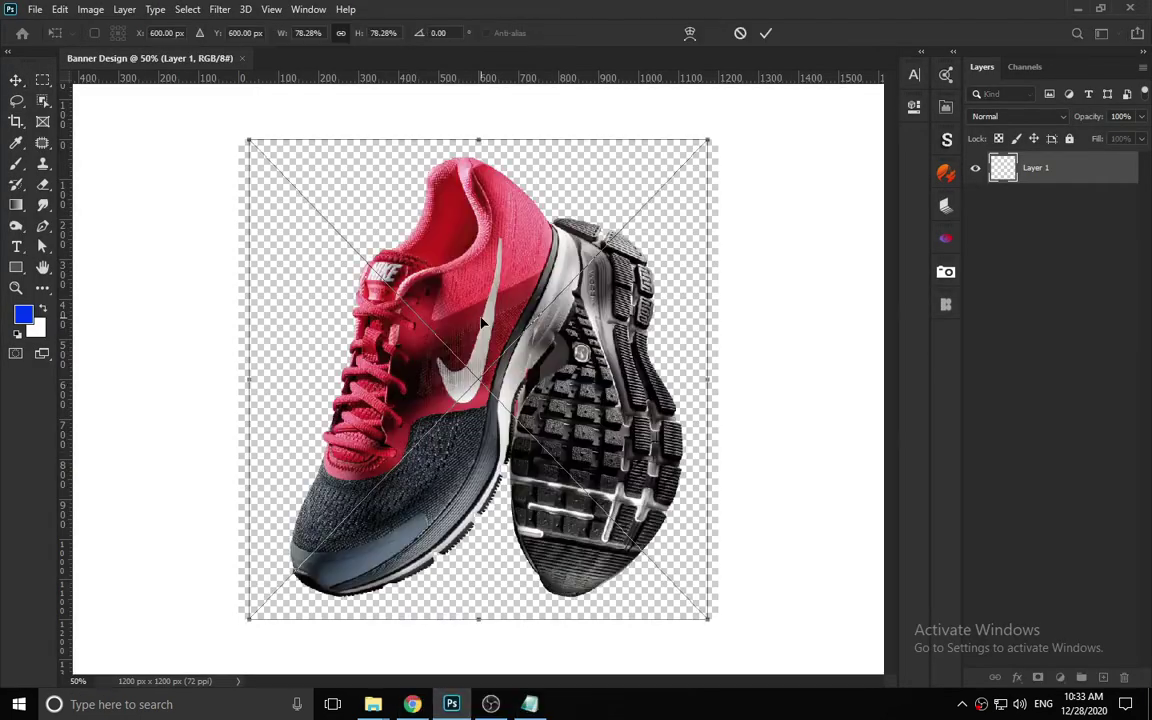
pyautogui.moveTo(252, 143); pyautogui.dragTo(419, 324)
pyautogui.moveTo(600, 452); pyautogui.dragTo(572, 382)
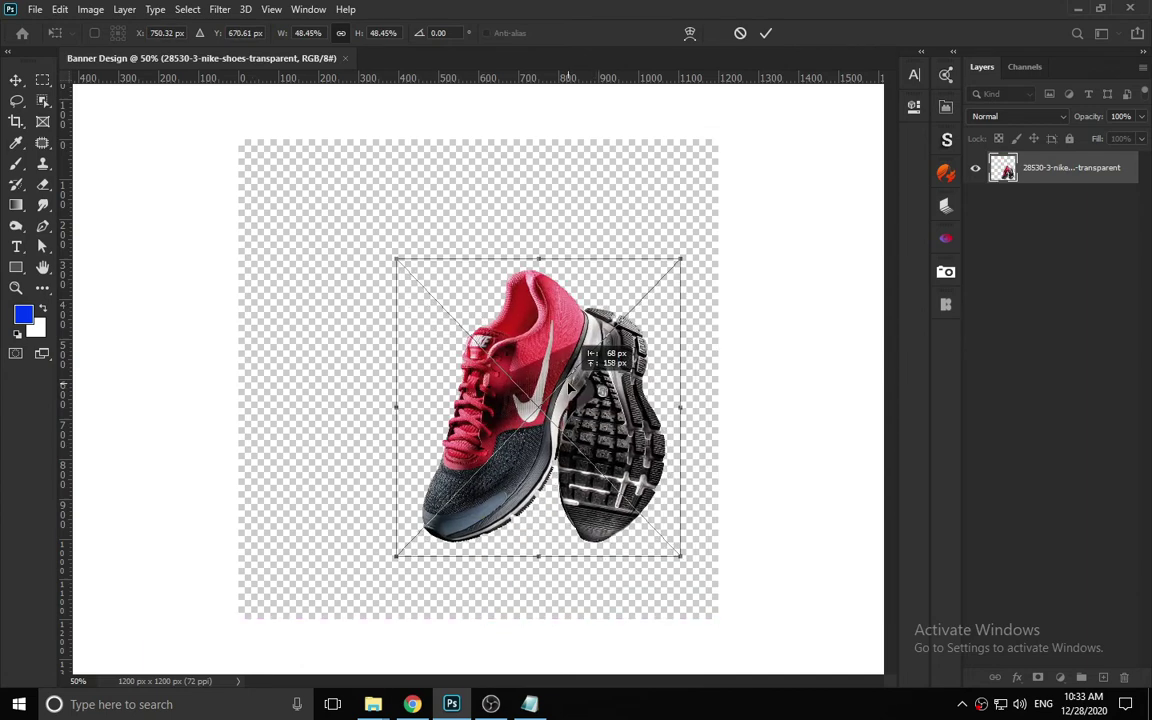
pyautogui.moveTo(681, 257); pyautogui.dragTo(701, 234)
pyautogui.moveTo(589, 345); pyautogui.dragTo(584, 353)
pyautogui.moveTo(386, 246); pyautogui.dragTo(394, 251)
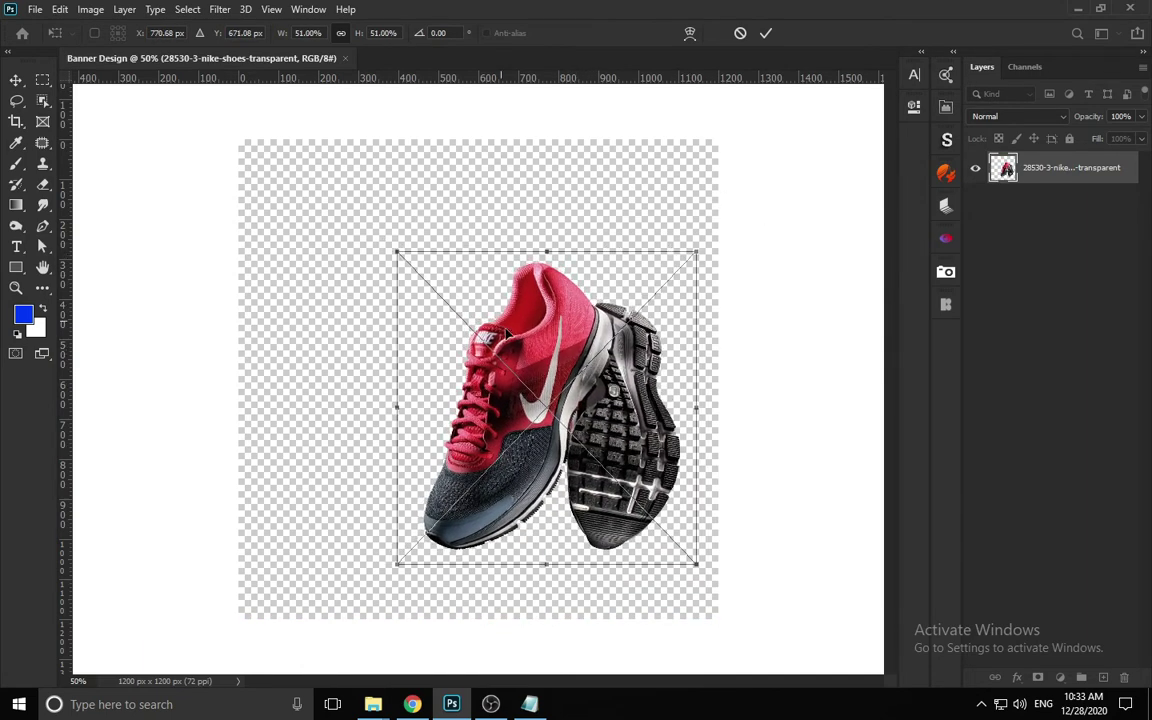
pyautogui.moveTo(530, 367); pyautogui.dragTo(532, 360)
pyautogui.click(768, 33)
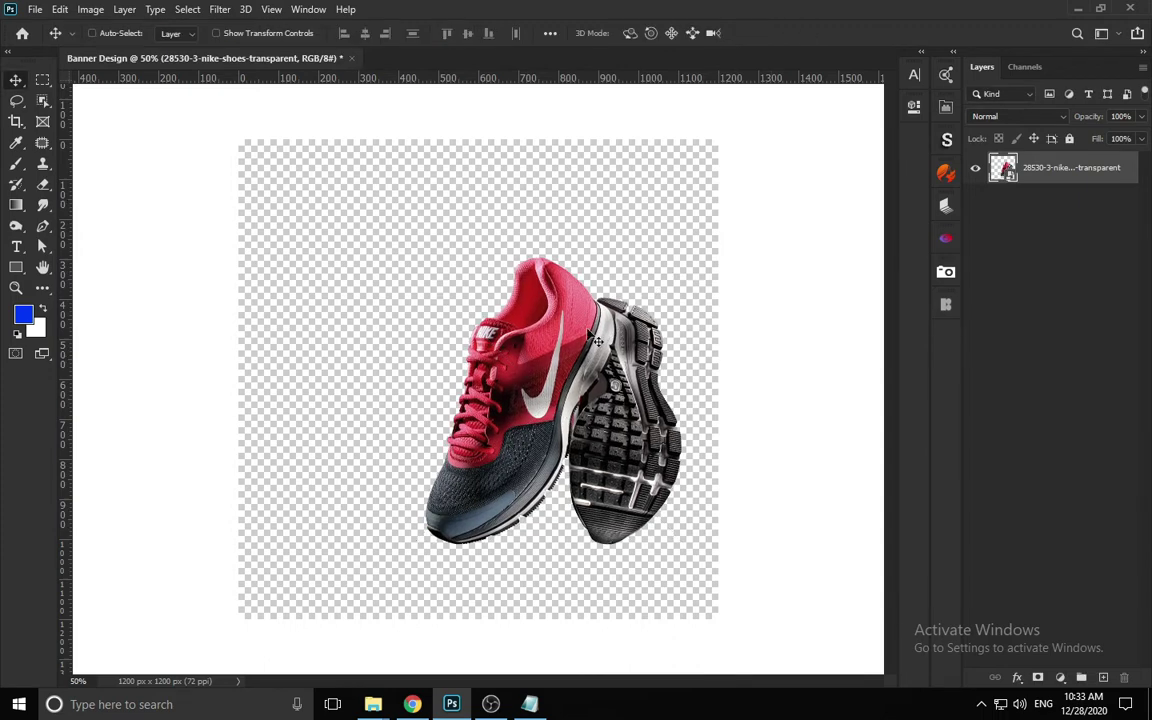
# - Add a Solid Color fill layer in gray 686868
pyautogui.click(1059, 678)
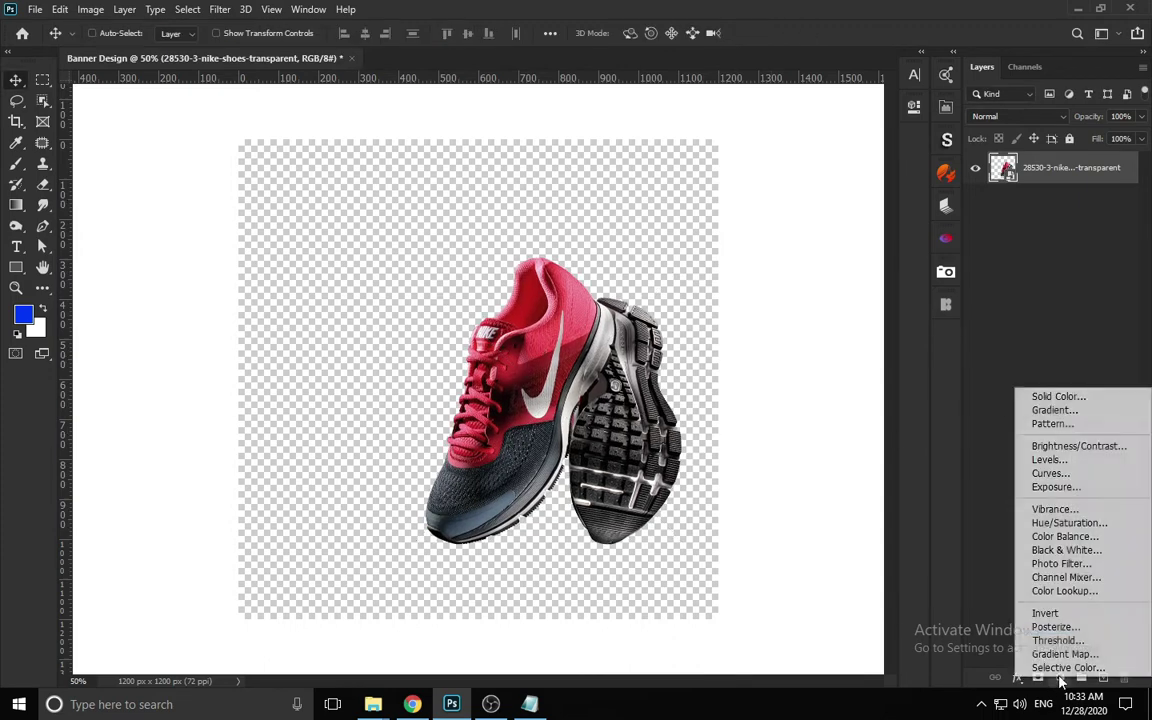
pyautogui.click(1059, 403)
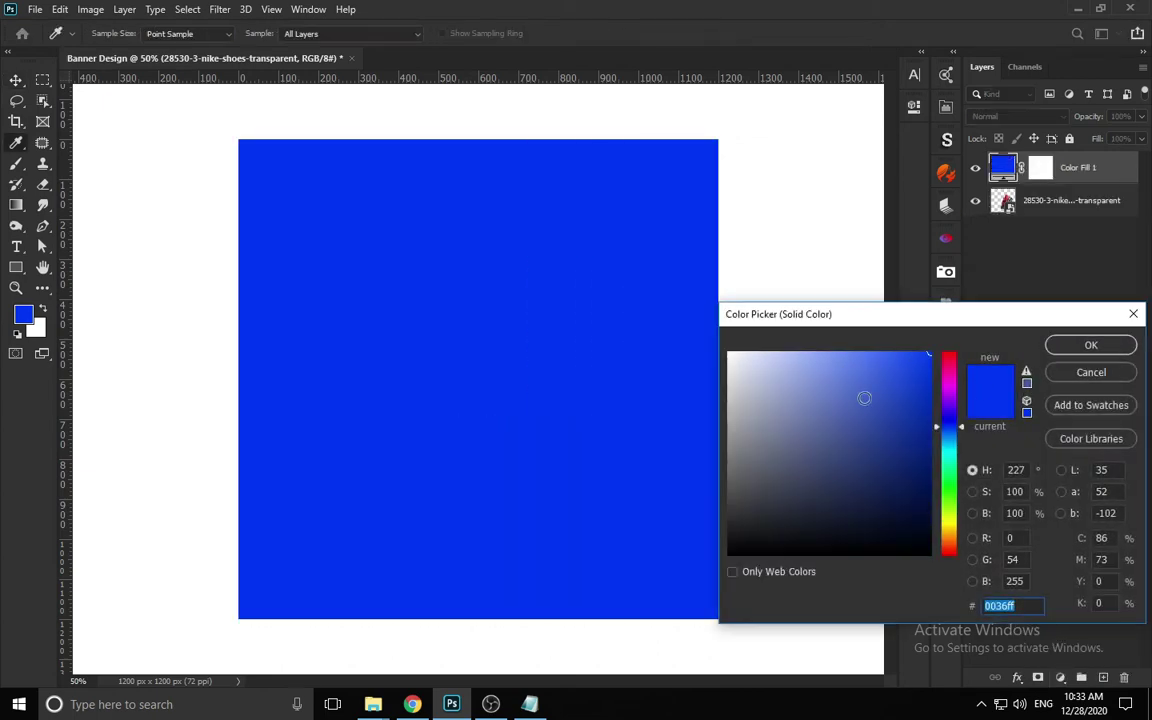
pyautogui.moveTo(810, 472)
pyautogui.mouseDown()
pyautogui.moveTo(727, 488)
pyautogui.moveTo(728, 472)
pyautogui.mouseUp()
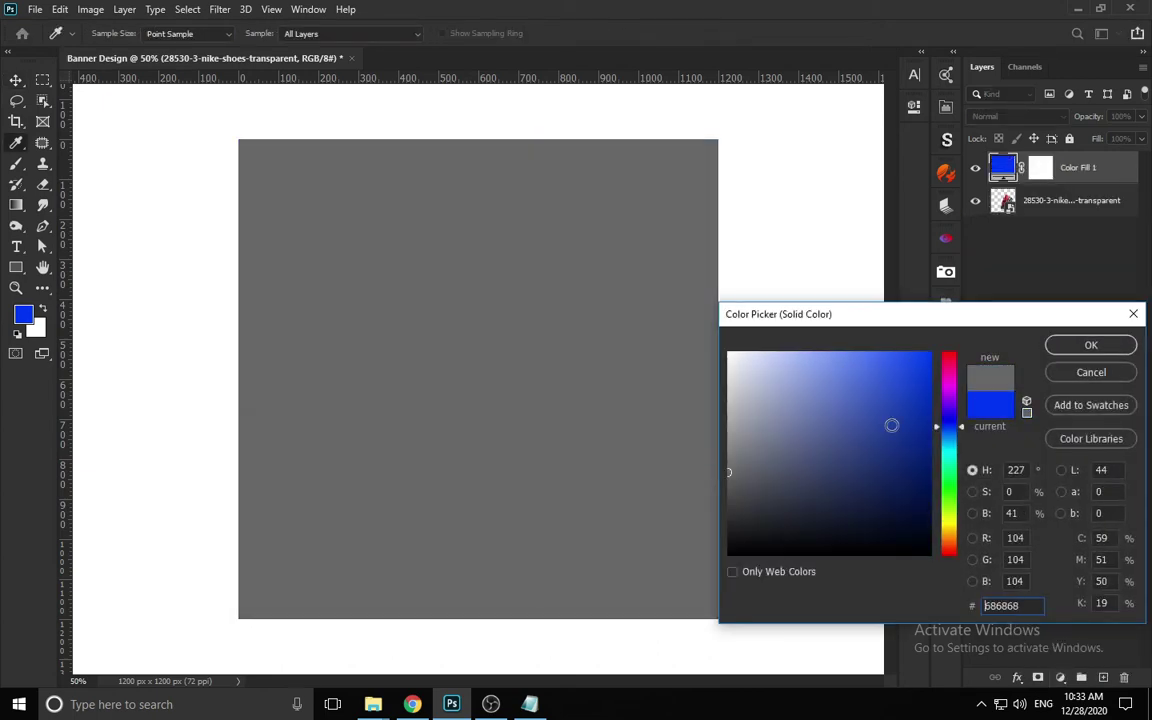
pyautogui.click(1089, 346)
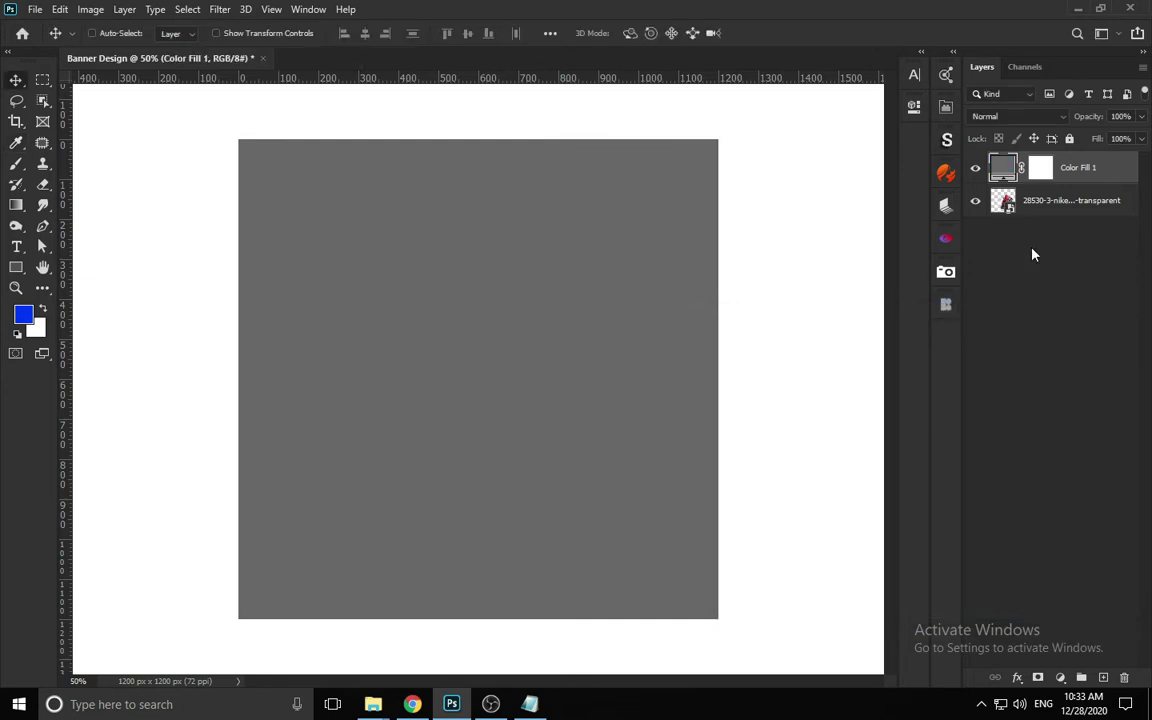
# - Move the gray color fill layer beneath the shoe layer
pyautogui.doubleClick(1004, 205)
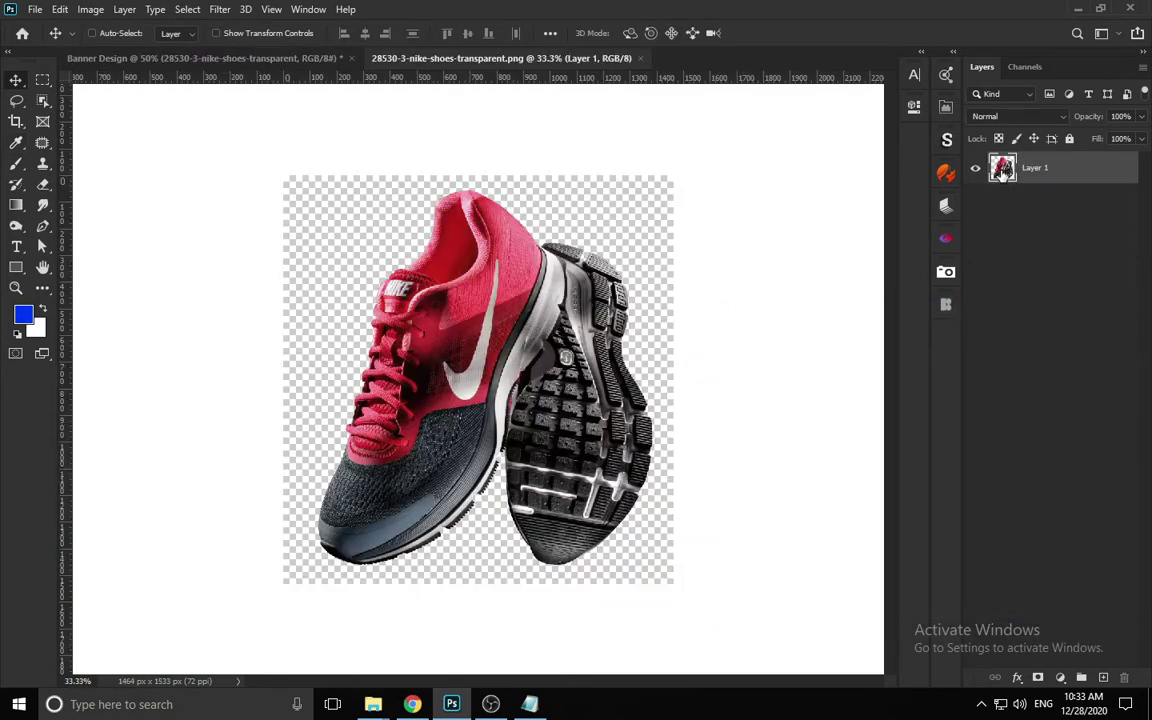
pyautogui.hotkey('ctrl', 'w')
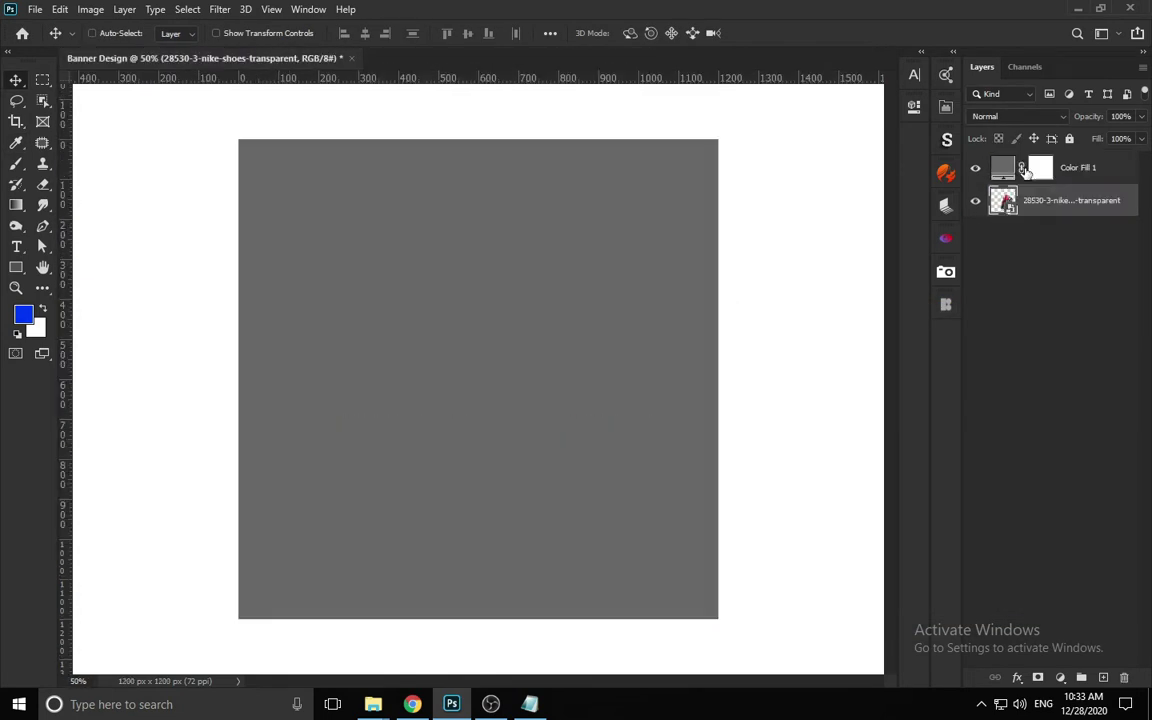
pyautogui.press('z')
pyautogui.rightClick(545, 206)
pyautogui.click(553, 201)
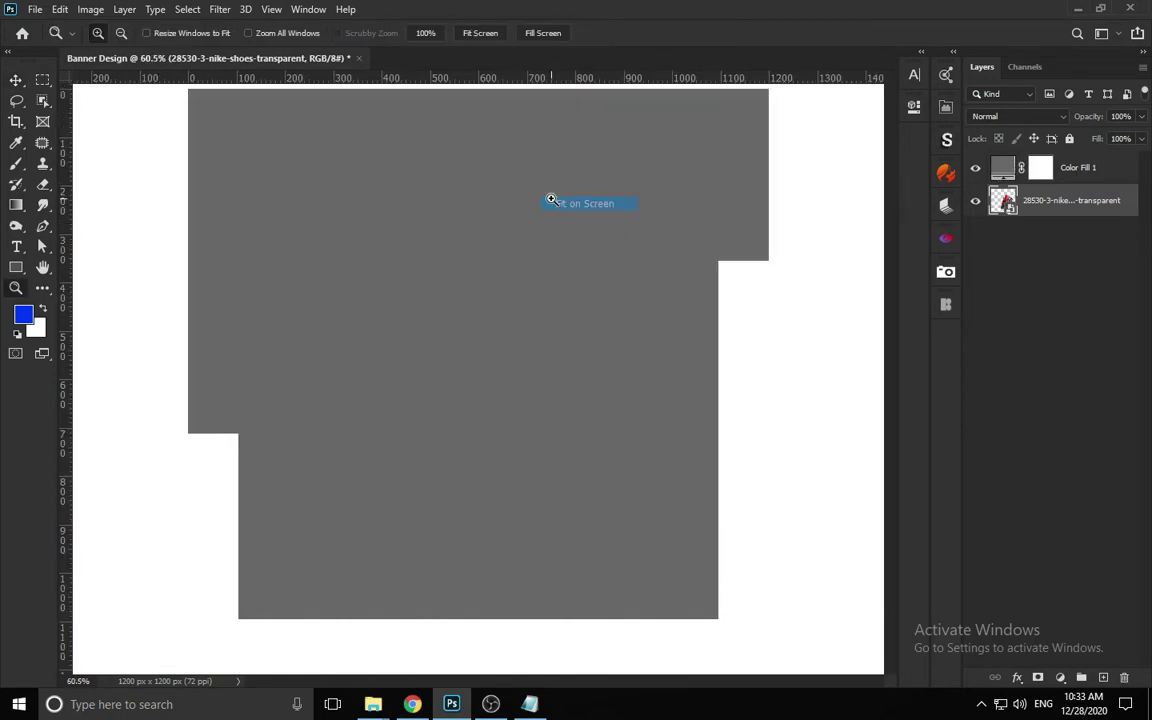
pyautogui.press('v')
pyautogui.moveTo(1010, 175); pyautogui.dragTo(884, 228)
pyautogui.press('z')
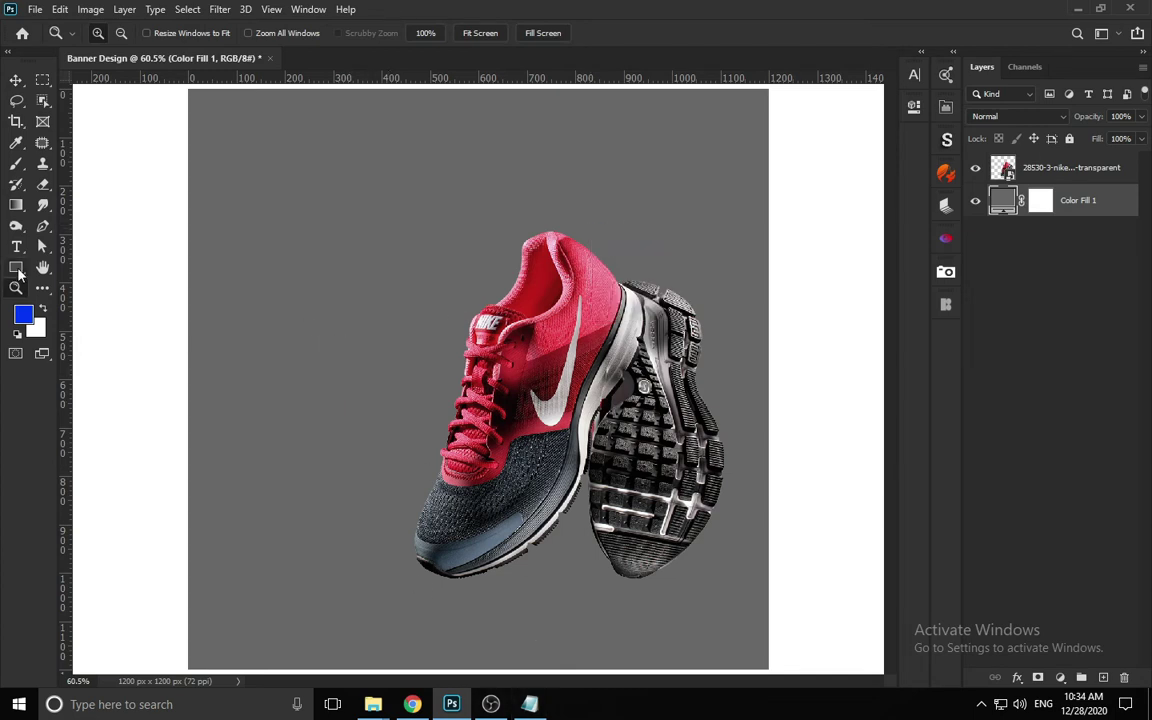
# - Switch to Notepad, copy all the banner text from shoes banner text.txt, and return to Photoshop
pyautogui.hotkey('alt', 'Tab')
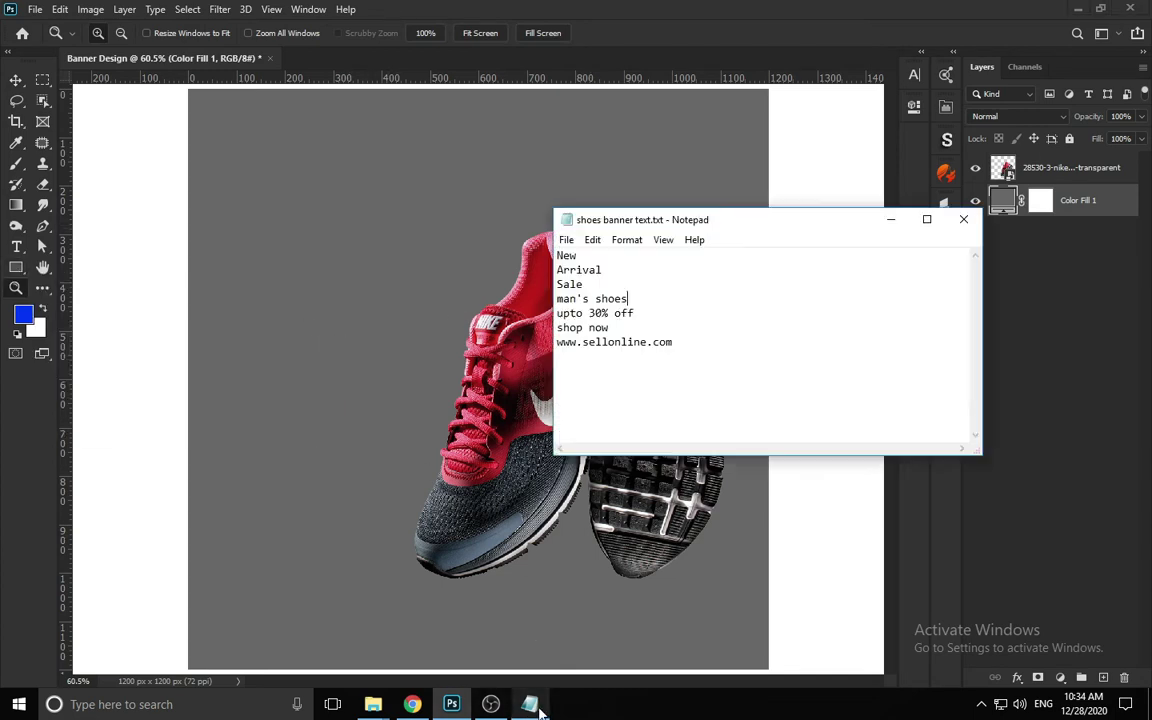
pyautogui.moveTo(684, 350); pyautogui.dragTo(521, 262)
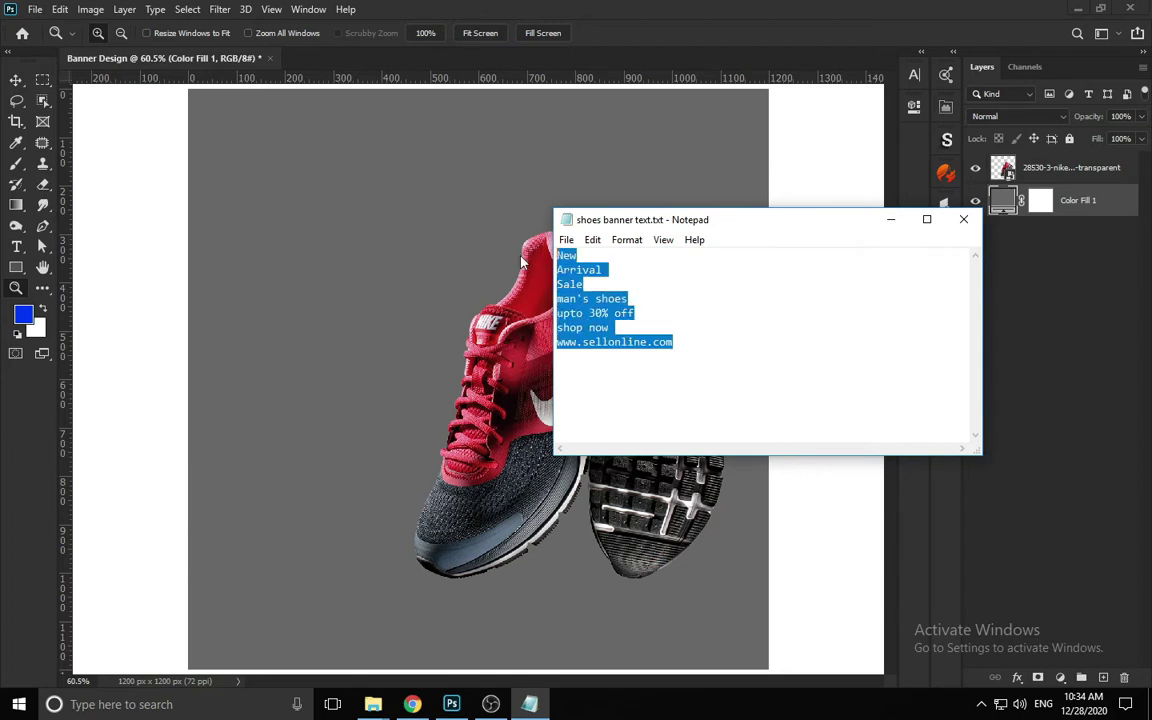
pyautogui.rightClick(561, 302)
pyautogui.click(600, 352)
pyautogui.hotkey('alt', 'Tab')
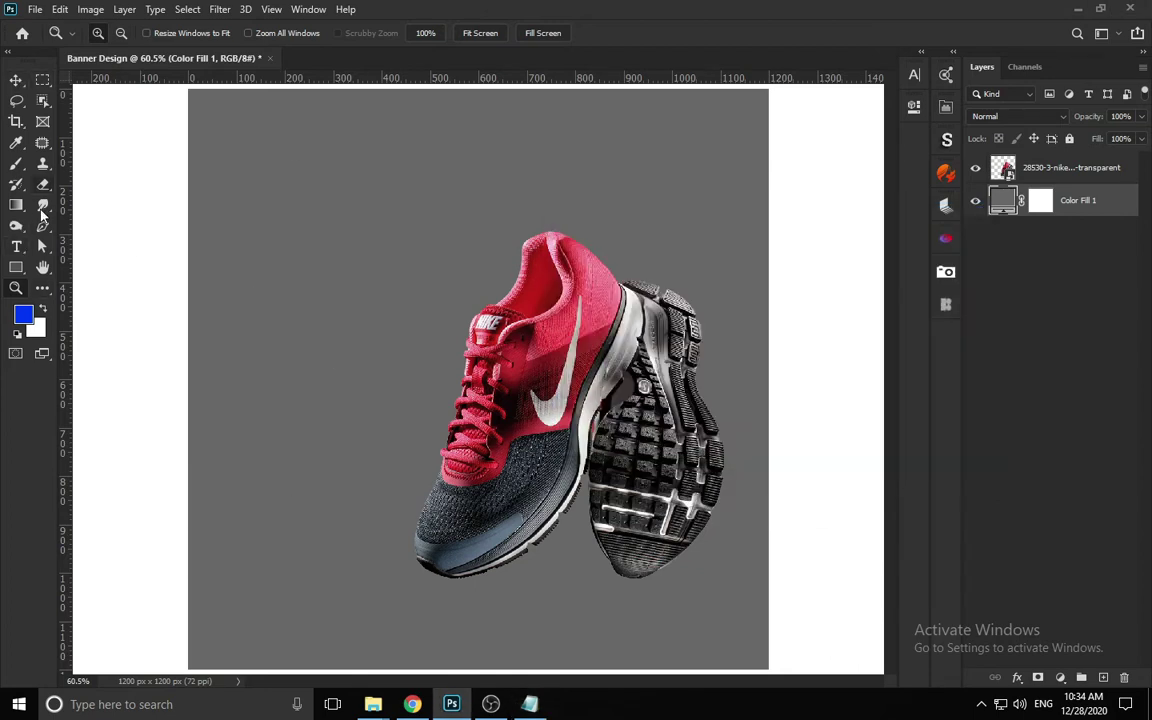
# - Paste the copied banner text as a new text layer beside the shoe's toe and set its font to Daikon Regular
pyautogui.click(16, 246)
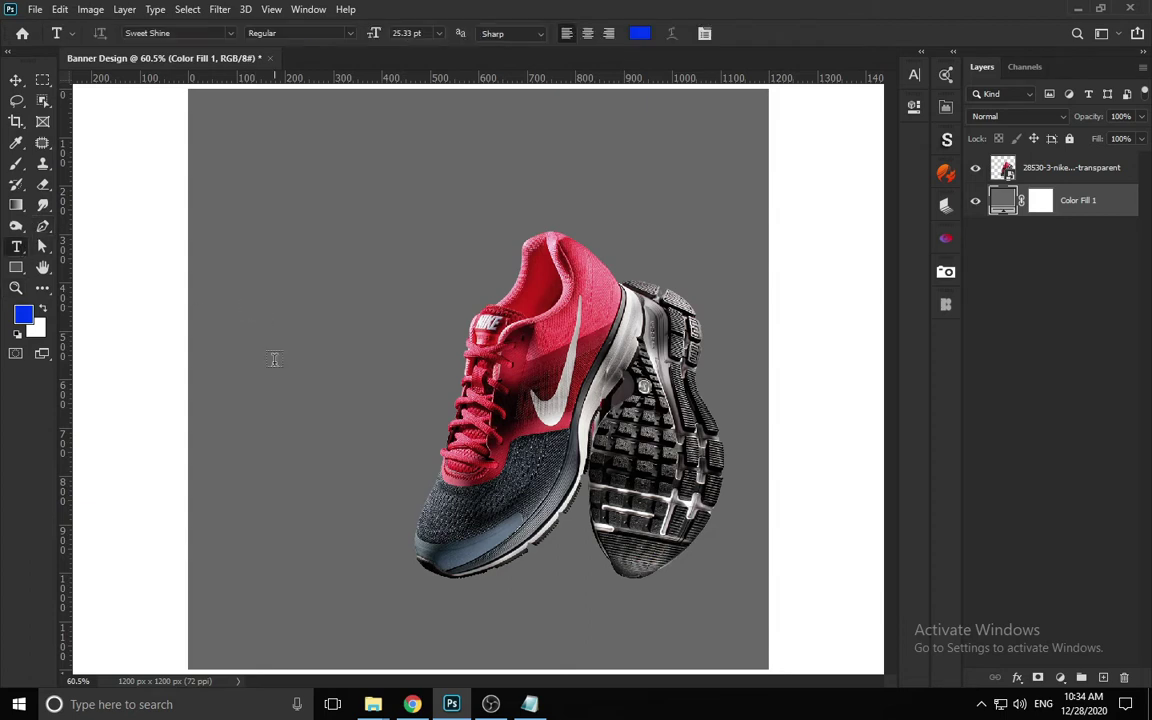
pyautogui.click(282, 518)
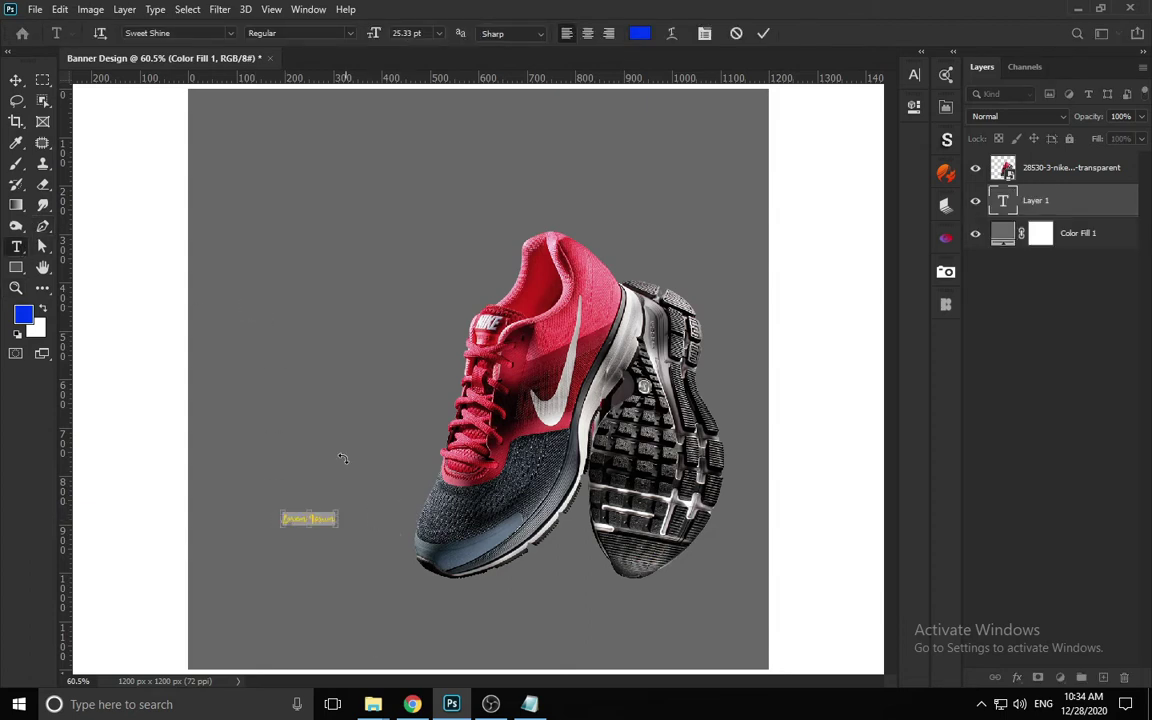
pyautogui.hotkey('ctrl', 'v')
pyautogui.hotkey('ctrl', 'a')
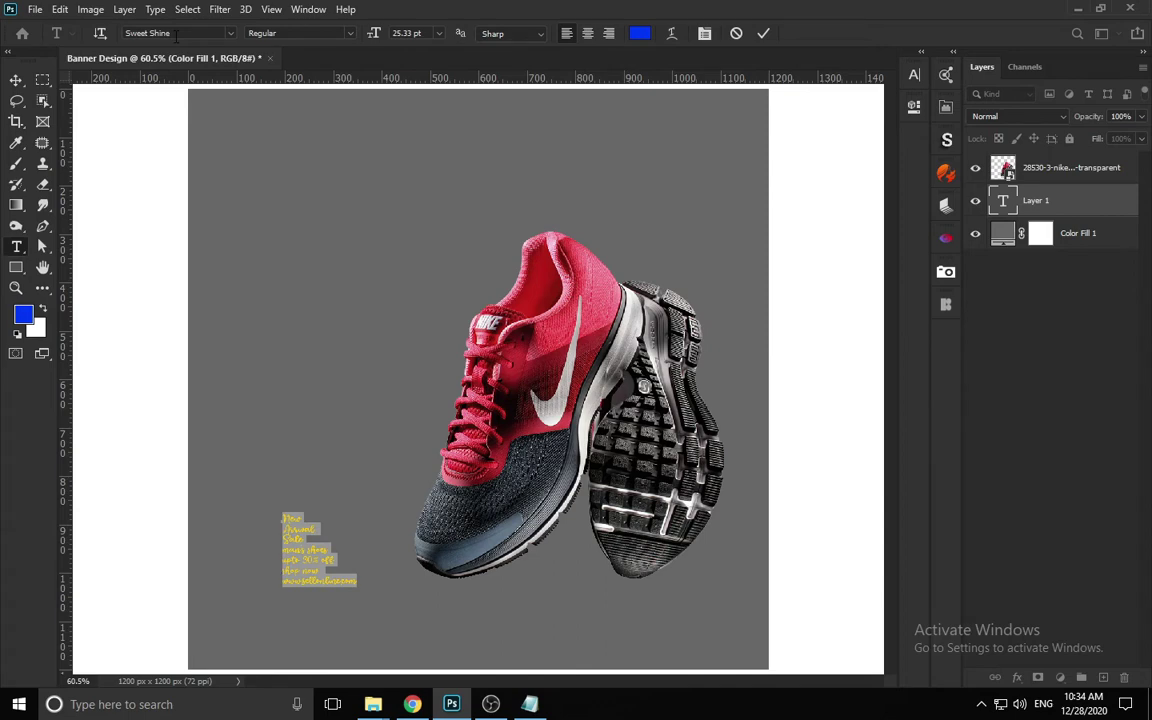
pyautogui.click(176, 33)
pyautogui.write('dai')
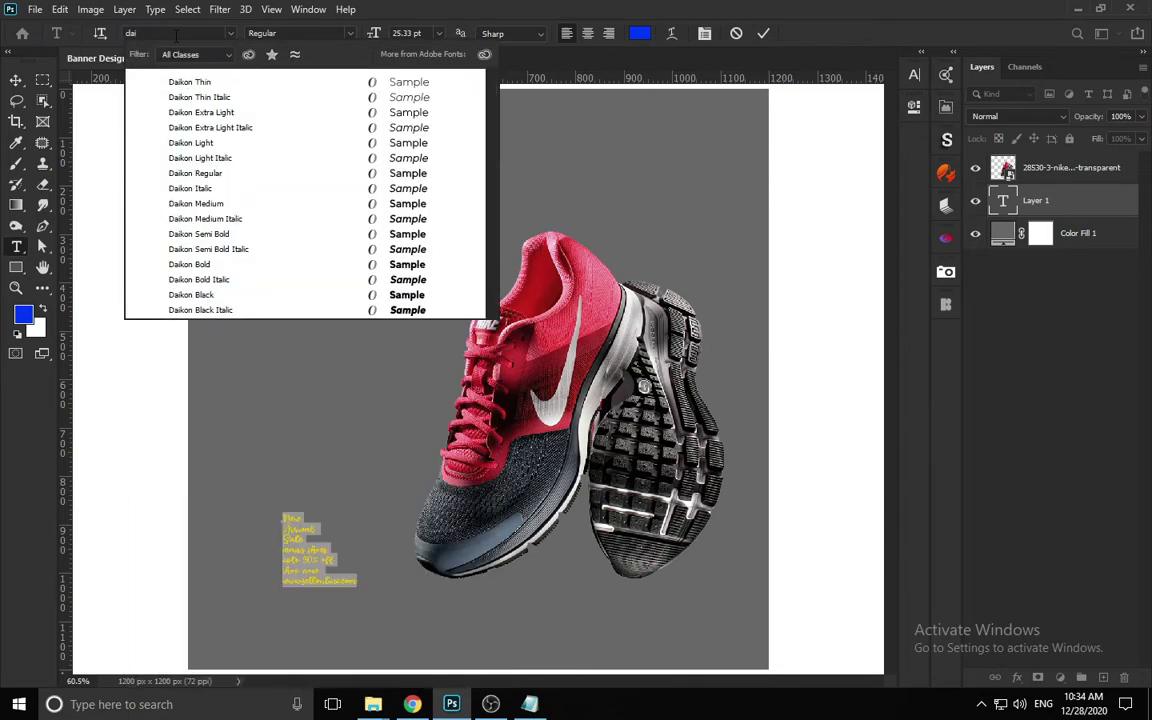
pyautogui.click(419, 173)
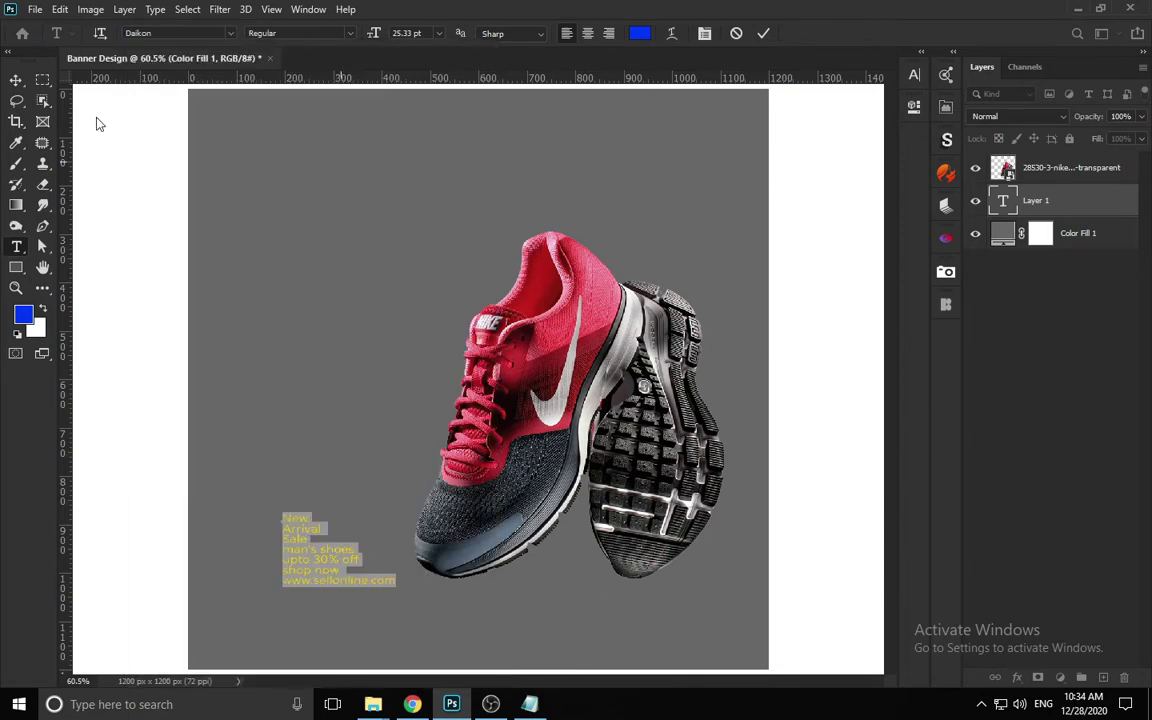
pyautogui.click(15, 80)
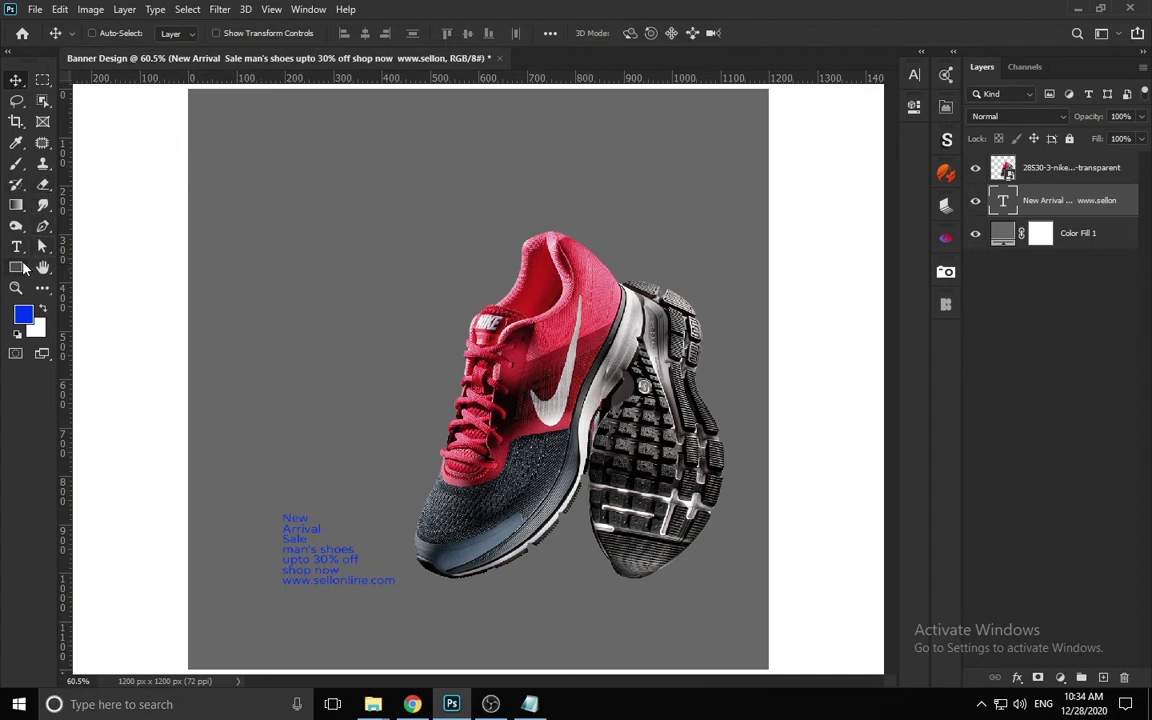
# - Draw a blue rectangle about 1204 x 748 px over the canvas's upper part and delete its lower-right anchor point to form a triangle
pyautogui.click(16, 267)
pyautogui.moveTo(186, 88)
pyautogui.mouseDown()
pyautogui.moveTo(751, 381)
pyautogui.moveTo(769, 449)
pyautogui.mouseUp()
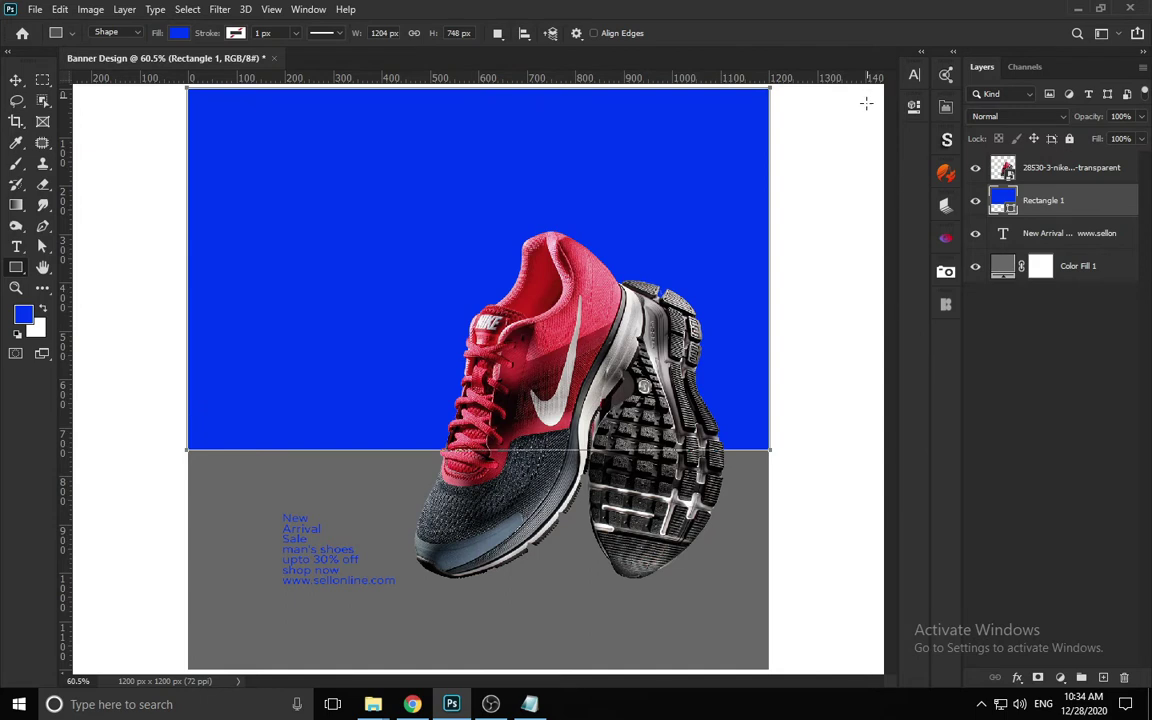
pyautogui.press('a')
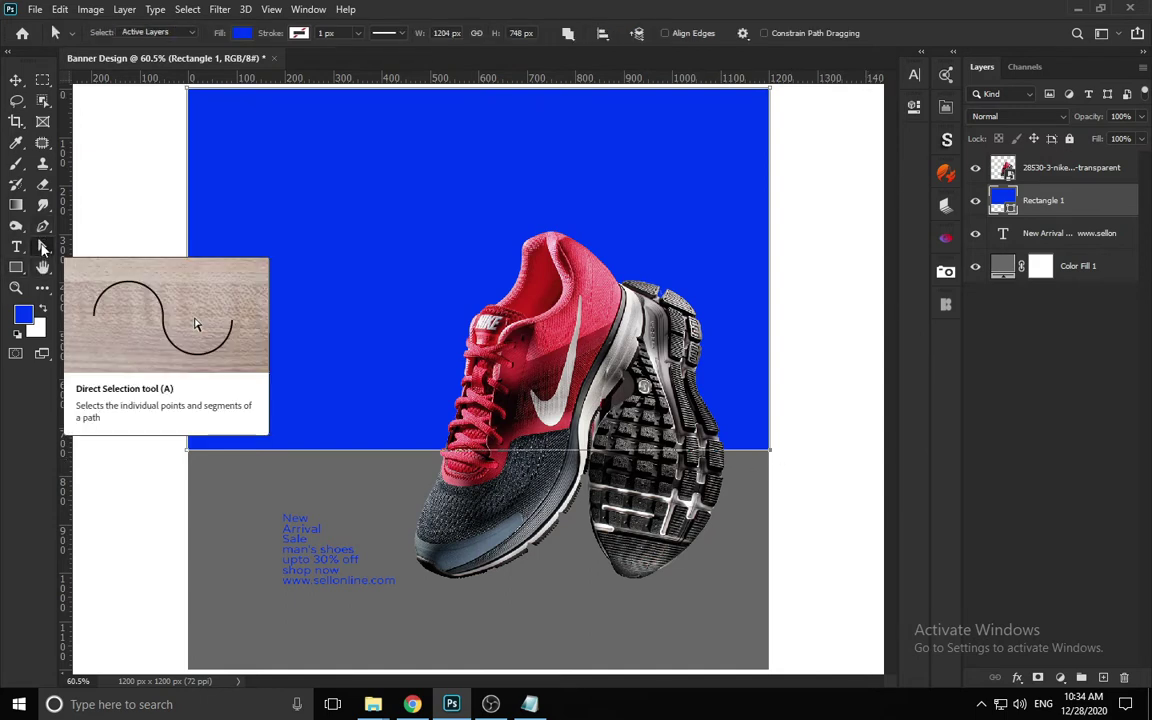
pyautogui.click(43, 227)
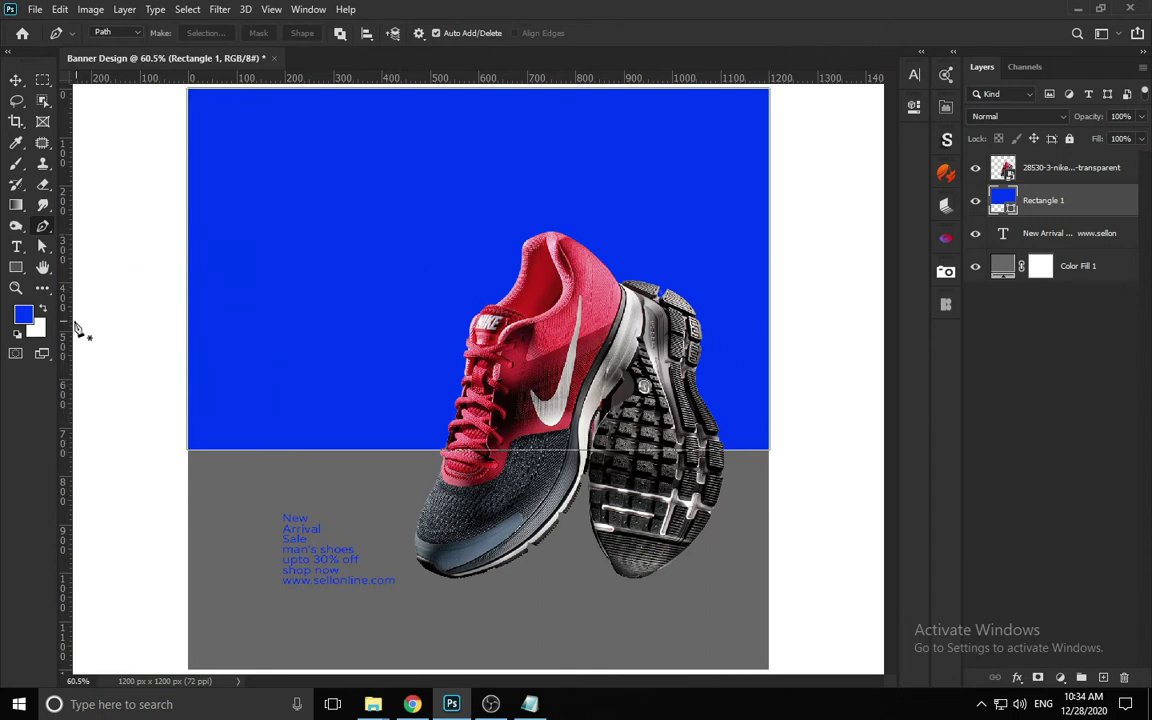
pyautogui.click(42, 246)
pyautogui.moveTo(772, 454); pyautogui.dragTo(766, 473)
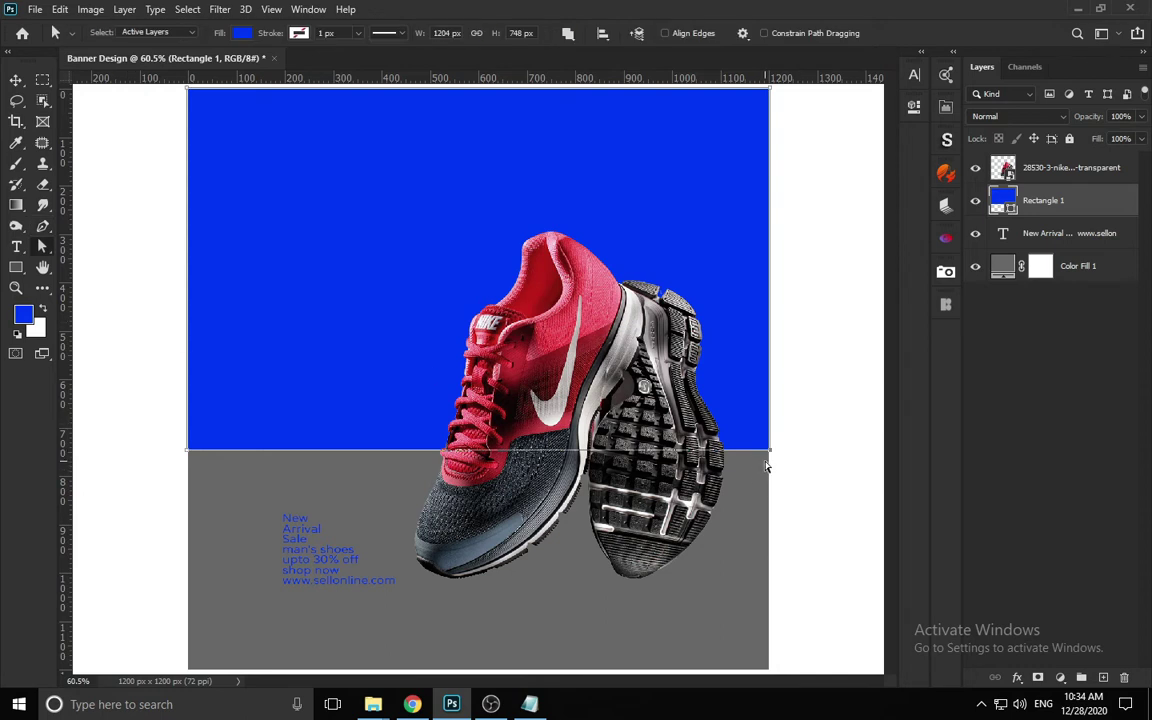
pyautogui.press('p')
pyautogui.click(771, 454)
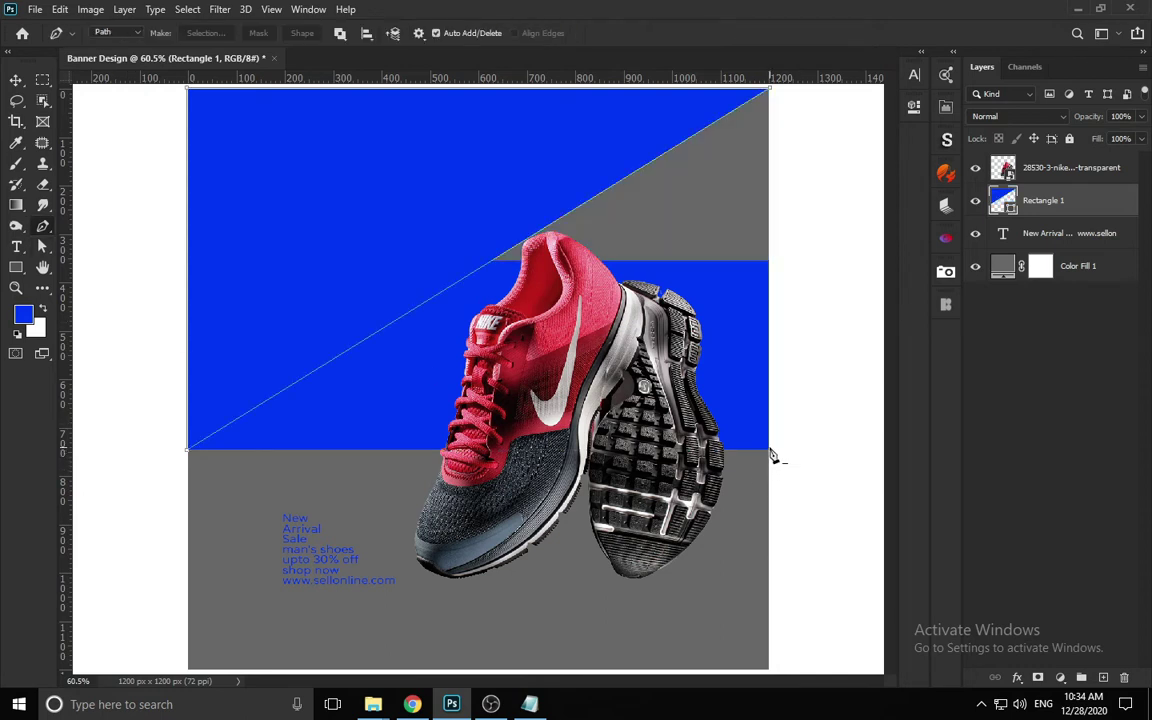
pyautogui.press('v')
pyautogui.click(549, 327)
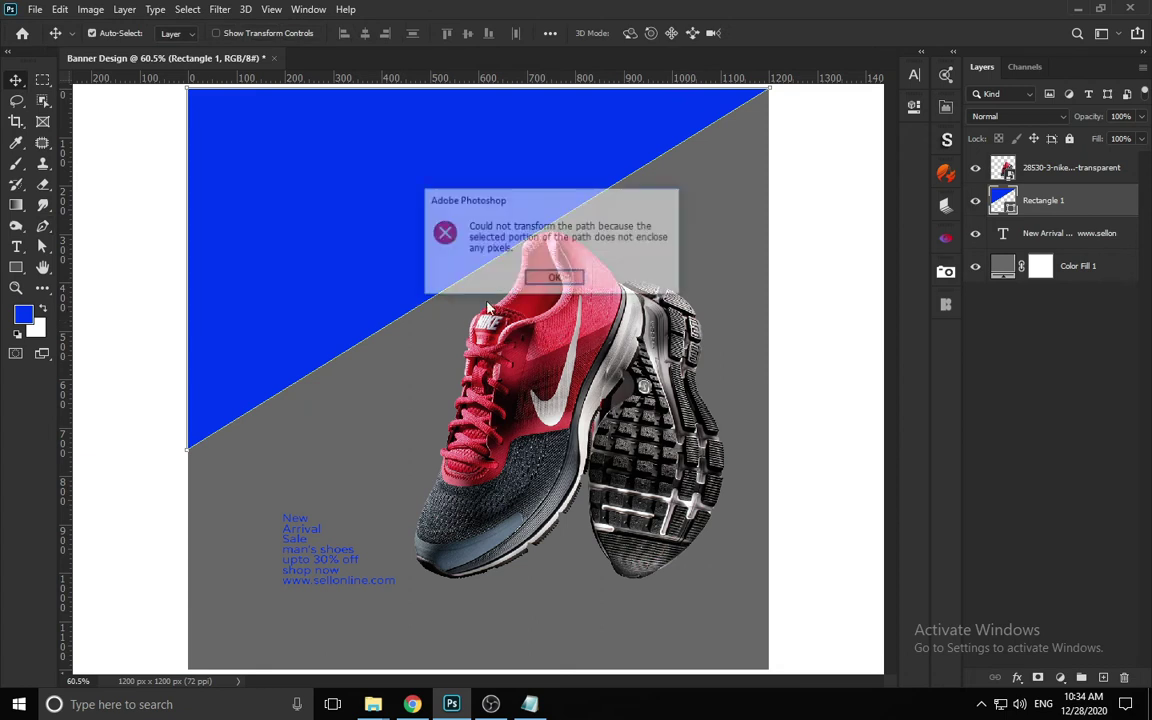
pyautogui.click(548, 278)
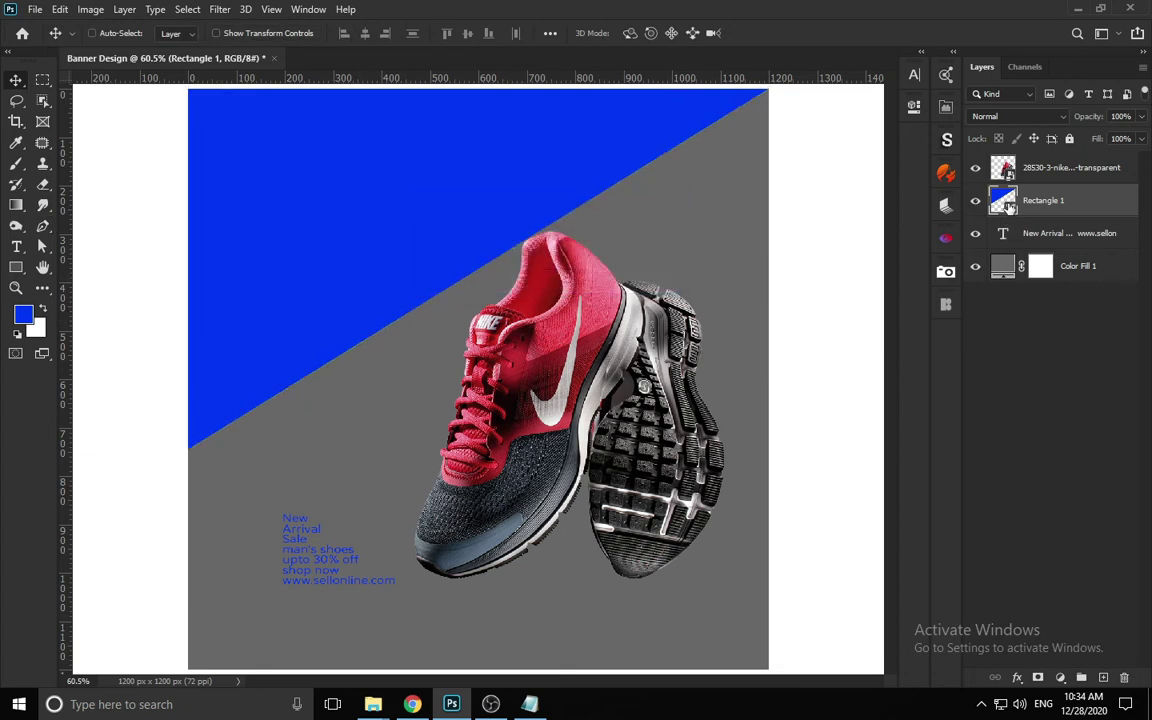
# - Recolor the triangle shape from blue to a dark red sampled from the shoe, b21816
pyautogui.doubleClick(1004, 200)
pyautogui.click(566, 267)
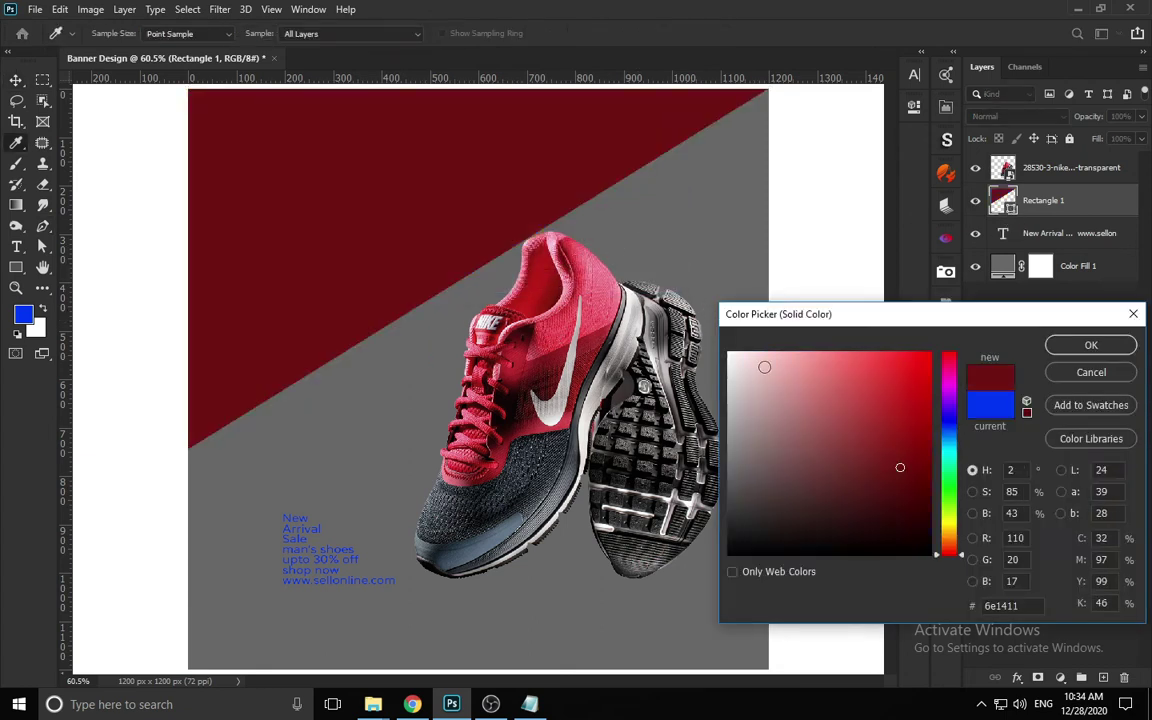
pyautogui.moveTo(882, 407); pyautogui.dragTo(877, 366)
pyautogui.click(555, 363)
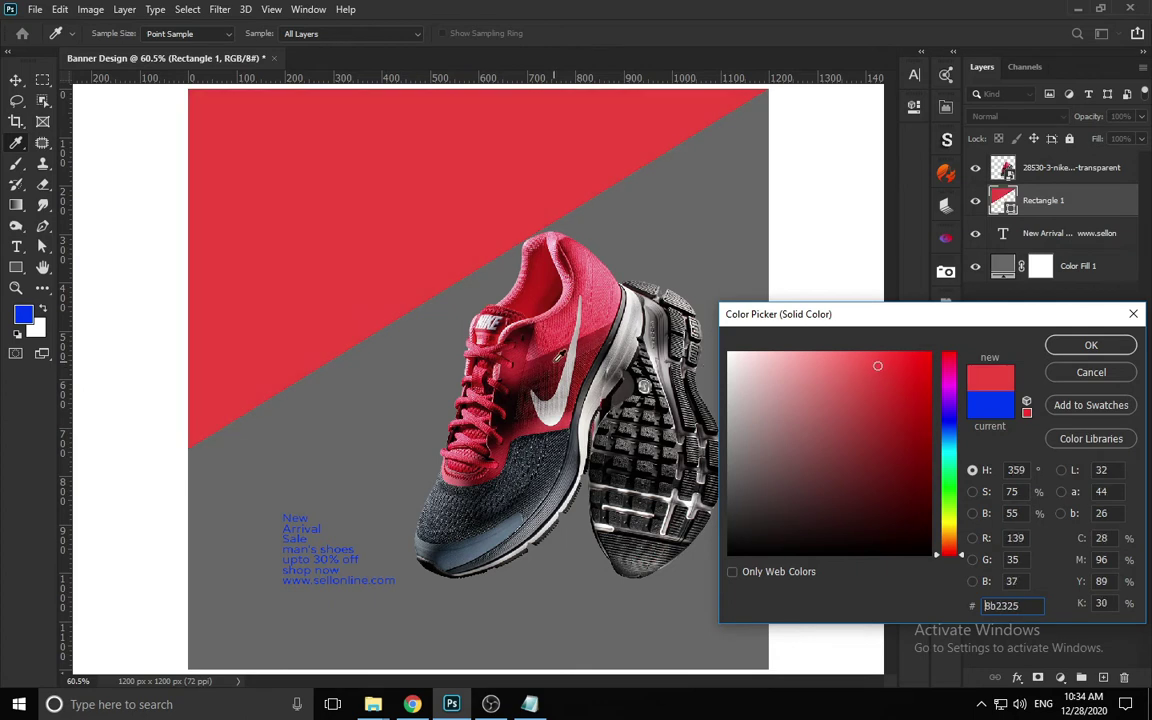
pyautogui.click(556, 342)
pyautogui.click(561, 333)
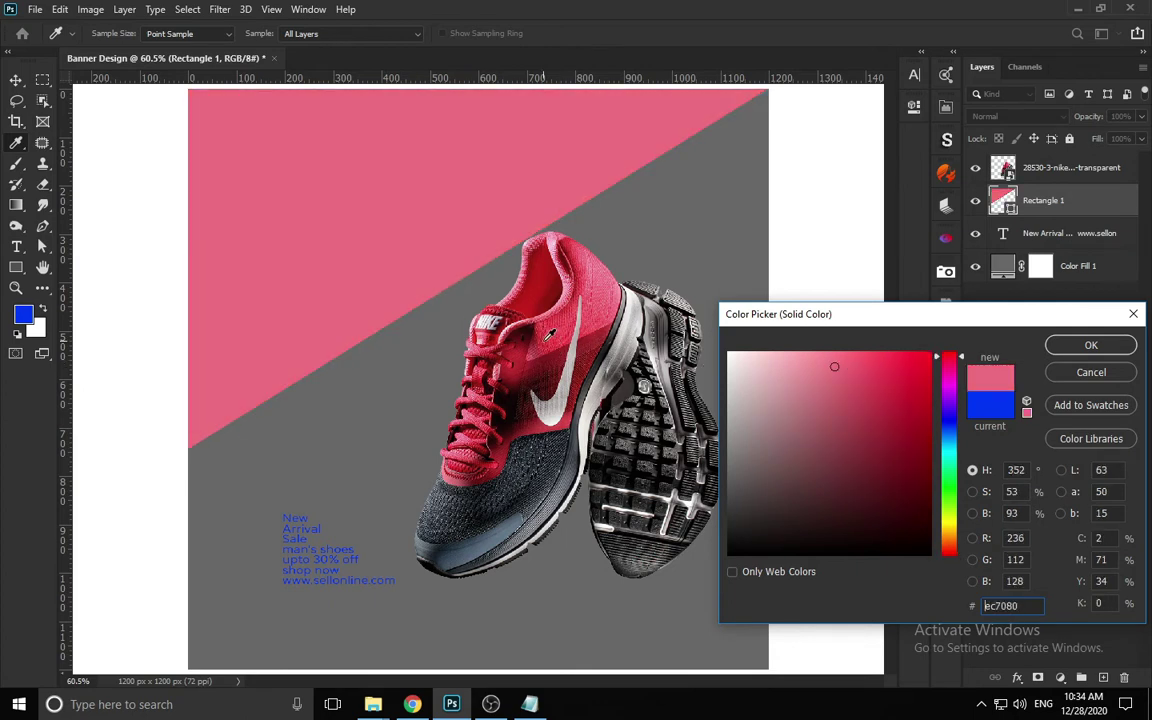
pyautogui.click(489, 309)
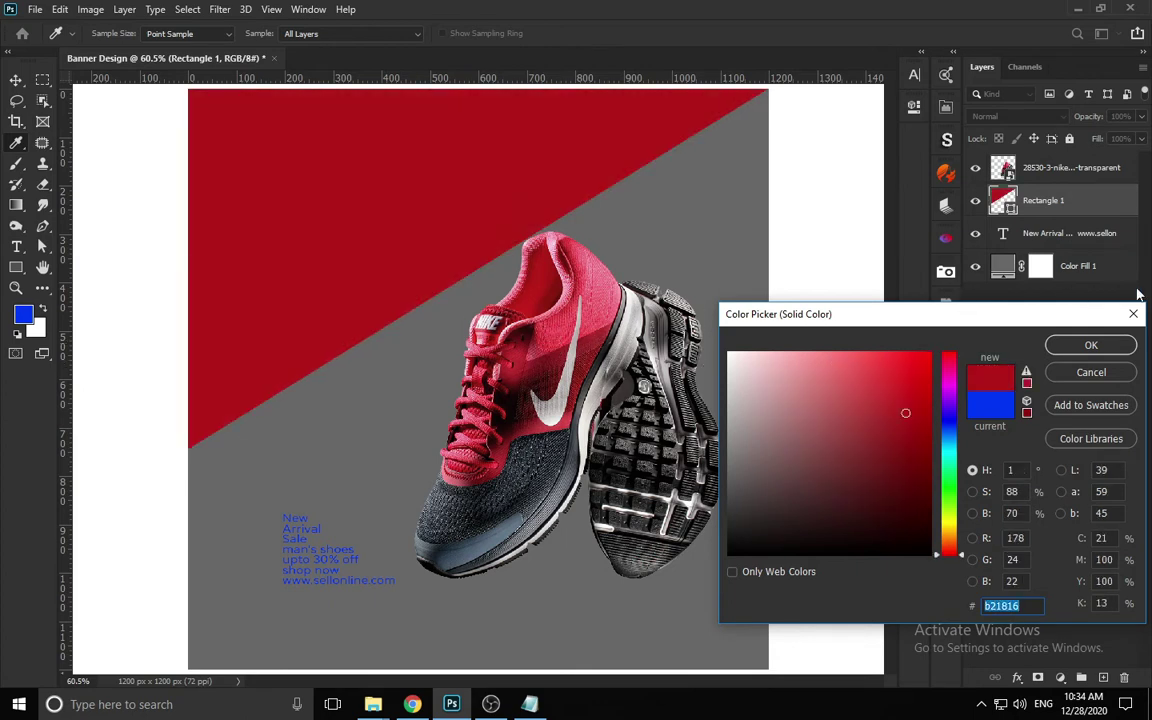
pyautogui.click(1091, 345)
pyautogui.hotkey('ctrl', 't')
pyautogui.moveTo(771, 449); pyautogui.dragTo(864, 496)
pyautogui.press('Escape')
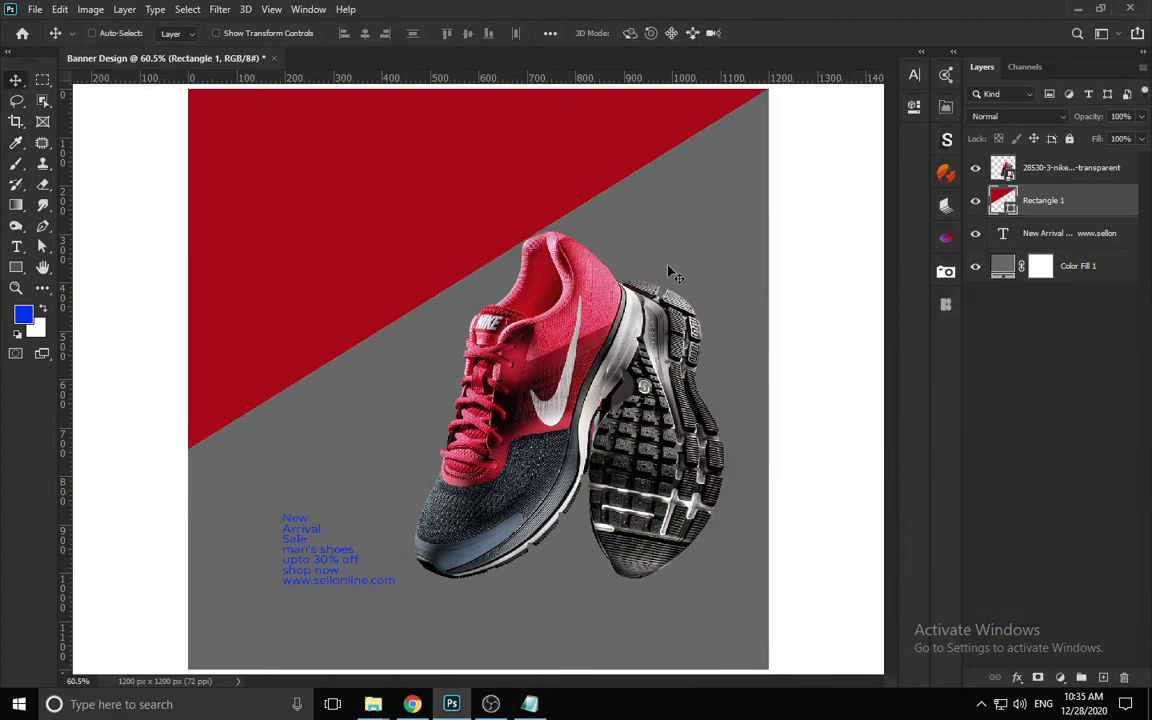
# - Move the red triangle down and stretch it vertically so it covers the canvas top and extends farther behind the shoe
pyautogui.hotkey('ctrl', 't')
pyautogui.moveTo(492, 204); pyautogui.dragTo(508, 287)
pyautogui.moveTo(488, 117); pyautogui.dragTo(488, 89)
pyautogui.moveTo(492, 581); pyautogui.dragTo(492, 611)
pyautogui.press('Return')
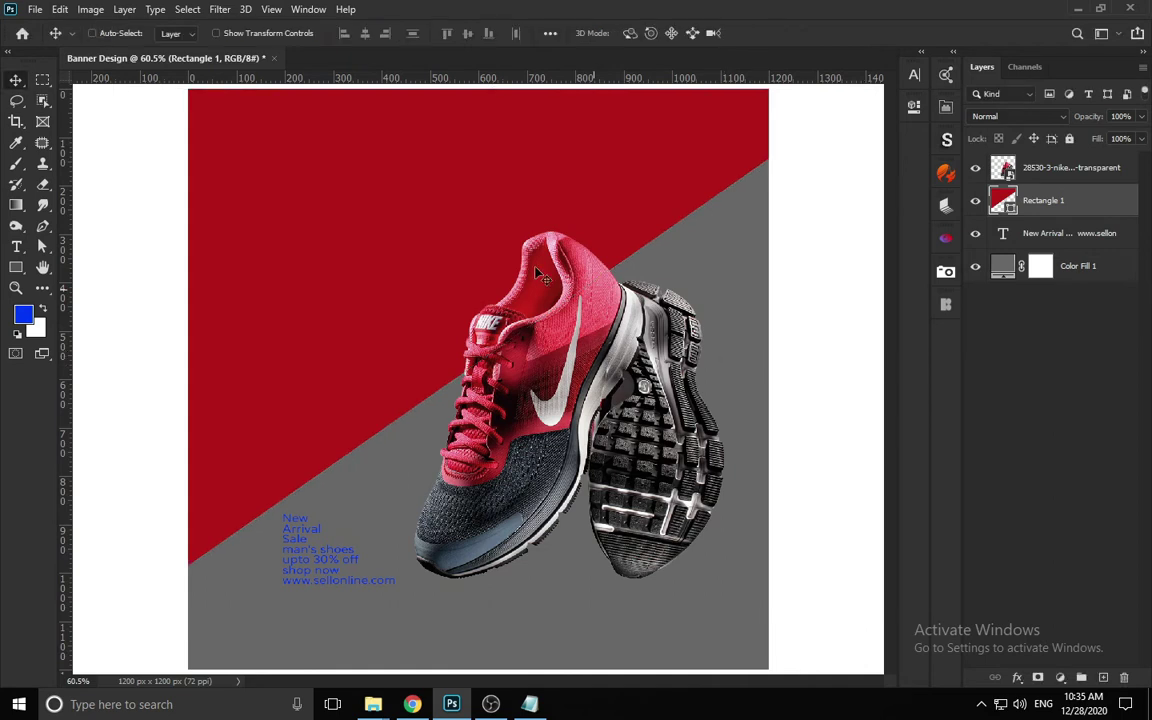
# - Rotate the red triangle slightly clockwise to give its diagonal edge a shallower slope
pyautogui.press('z')
pyautogui.rightClick(394, 270)
pyautogui.click(394, 272)
pyautogui.press('v')
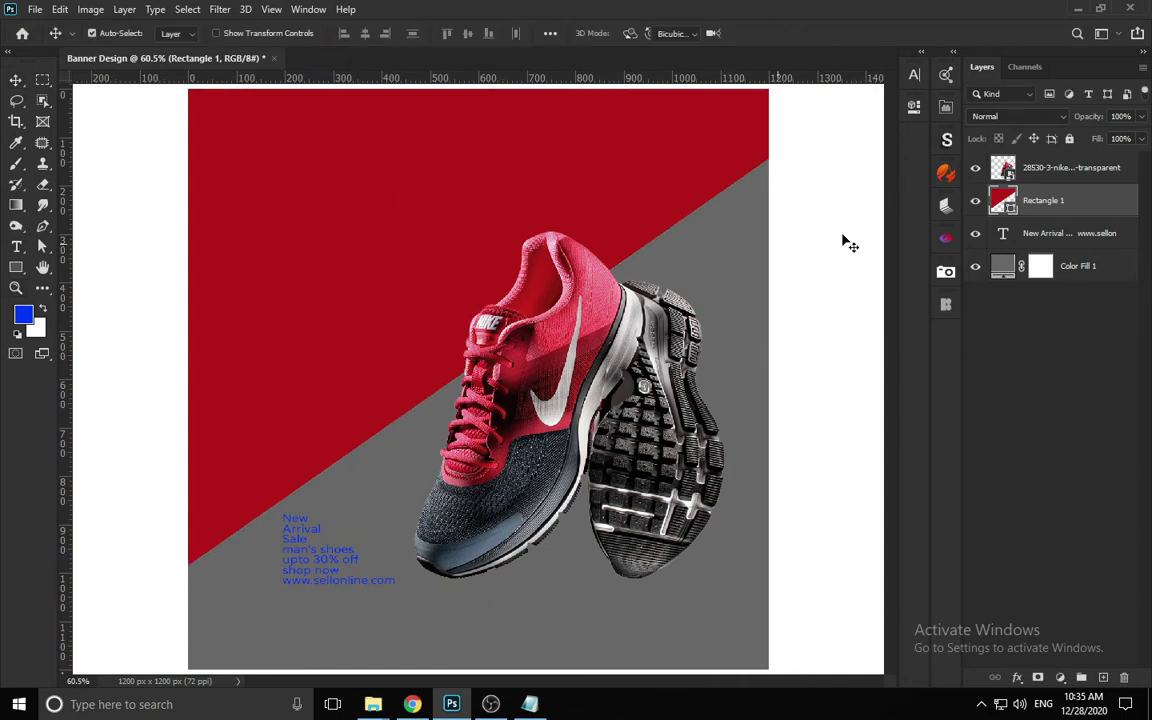
pyautogui.hotkey('ctrl', 't')
pyautogui.moveTo(805, 108); pyautogui.dragTo(855, 130)
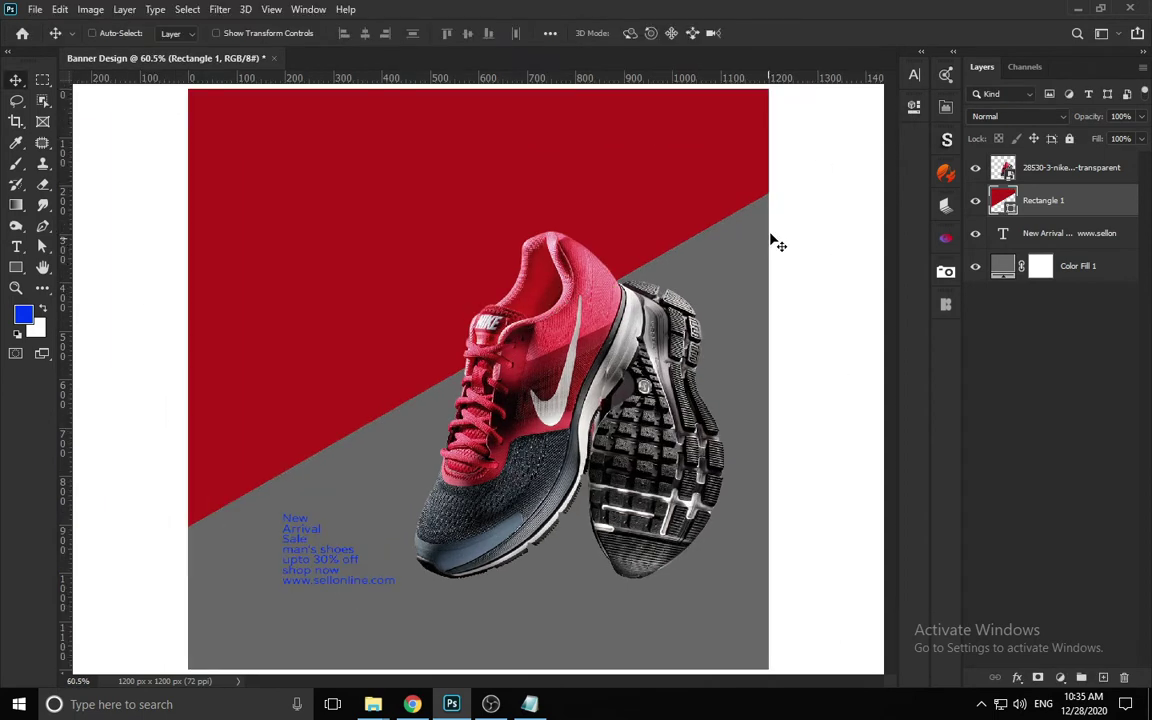
# - Change the color of the whole banner text layer to white
pyautogui.doubleClick(296, 540)
pyautogui.click(640, 33)
pyautogui.click(730, 353)
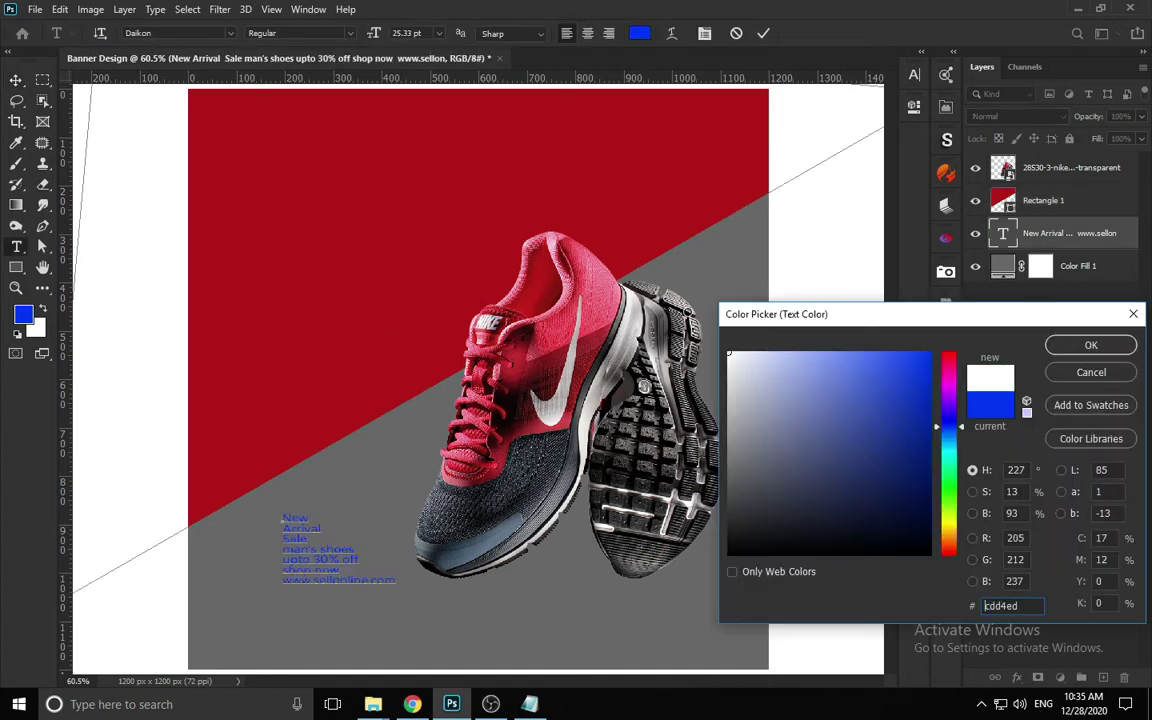
pyautogui.click(1090, 344)
pyautogui.click(762, 31)
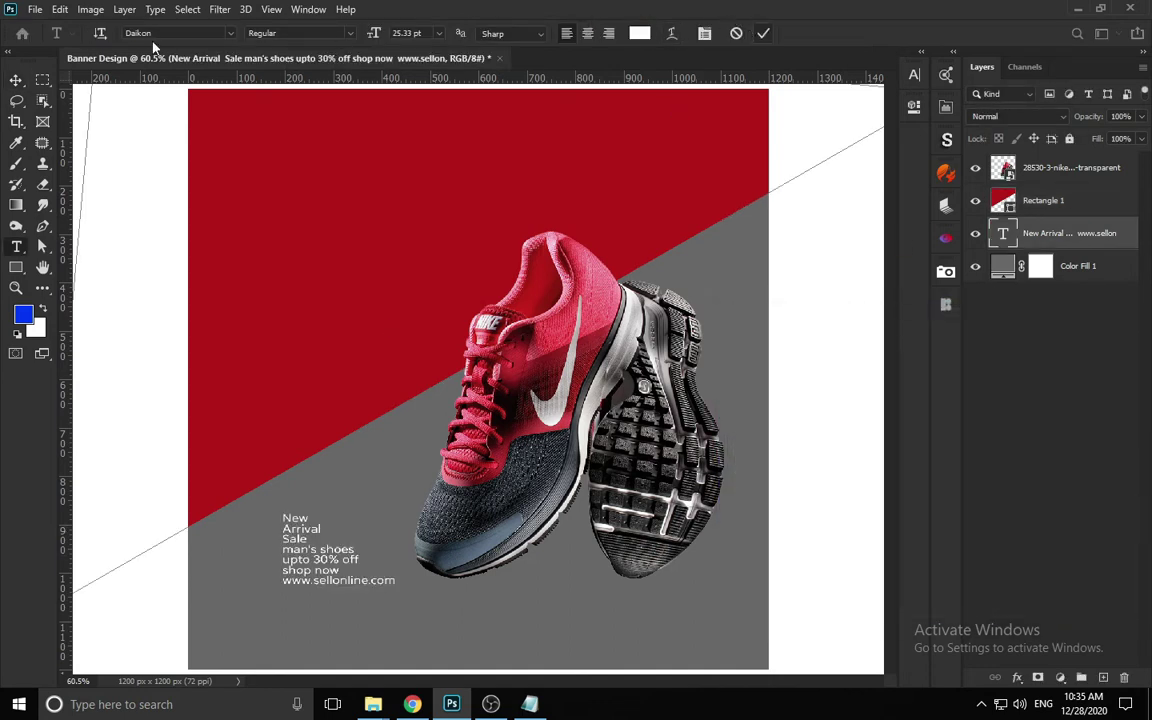
pyautogui.click(16, 80)
# - Copy the New, Arrival and Sale lines from the banner text block and delete them there
pyautogui.press('t')
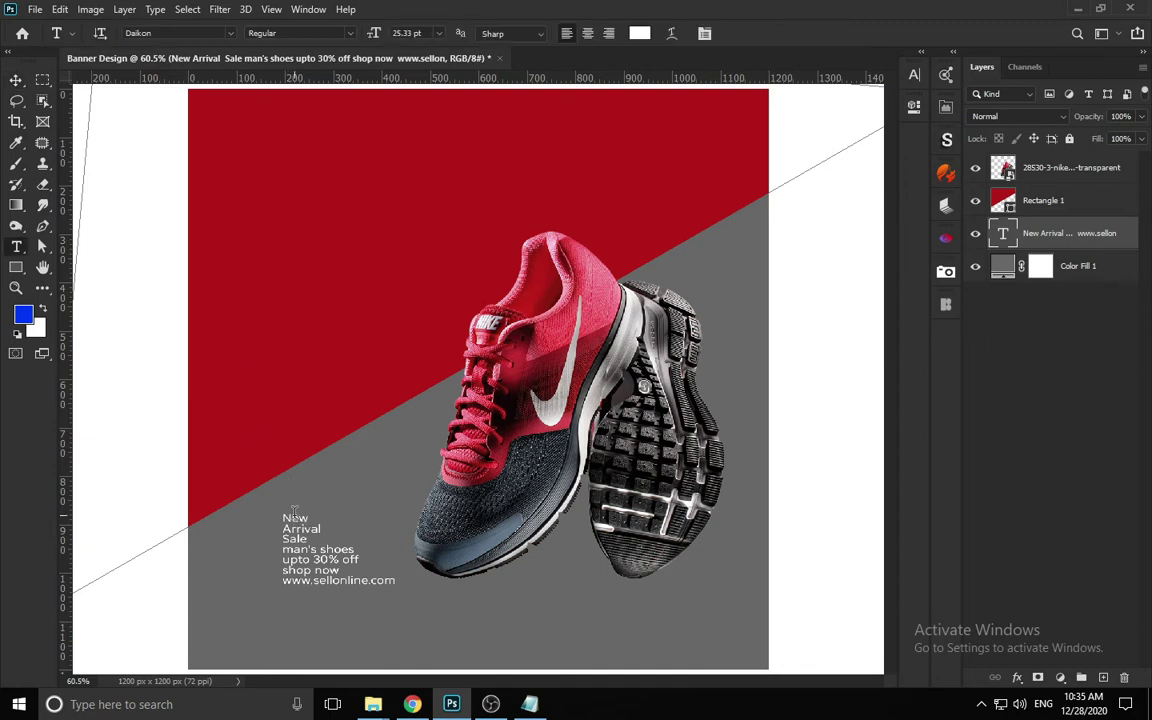
pyautogui.moveTo(284, 518); pyautogui.dragTo(298, 535)
pyautogui.hotkey('ctrl', 'c')
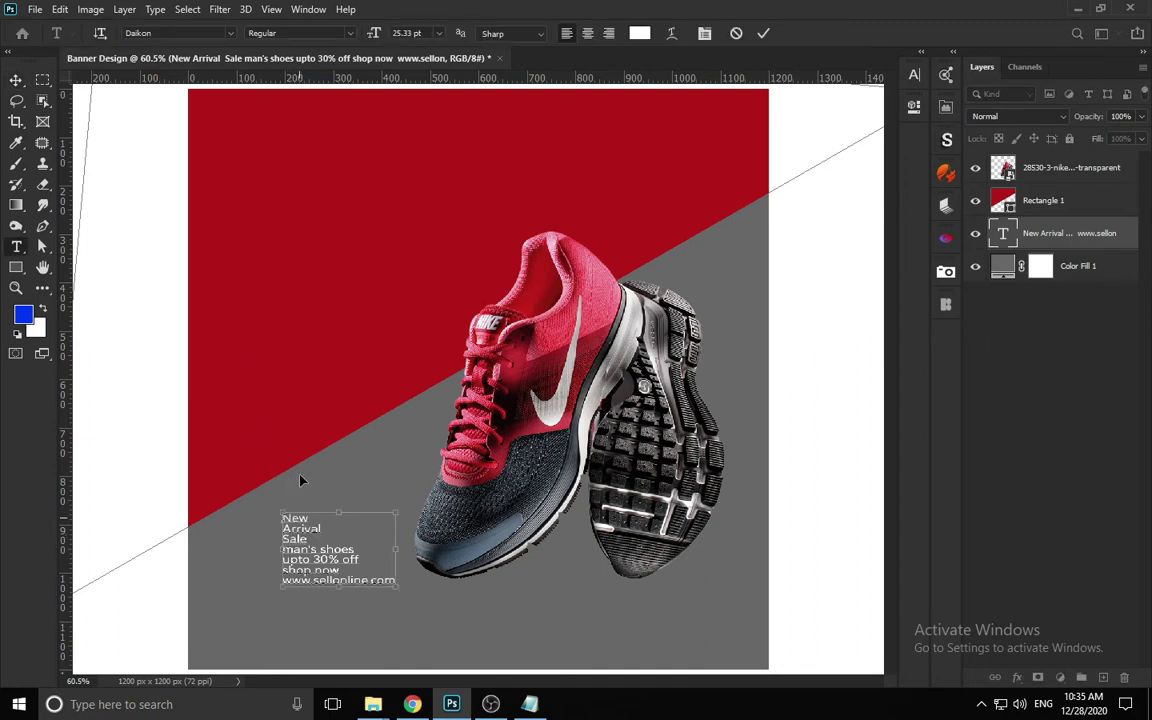
pyautogui.press('BackSpace')
pyautogui.click(16, 80)
# - Duplicate the text block onto the red area above the shoe layer and replace the copy's content with the copied New Arrival Sale lines
pyautogui.moveTo(308, 580); pyautogui.dragTo(250, 240)
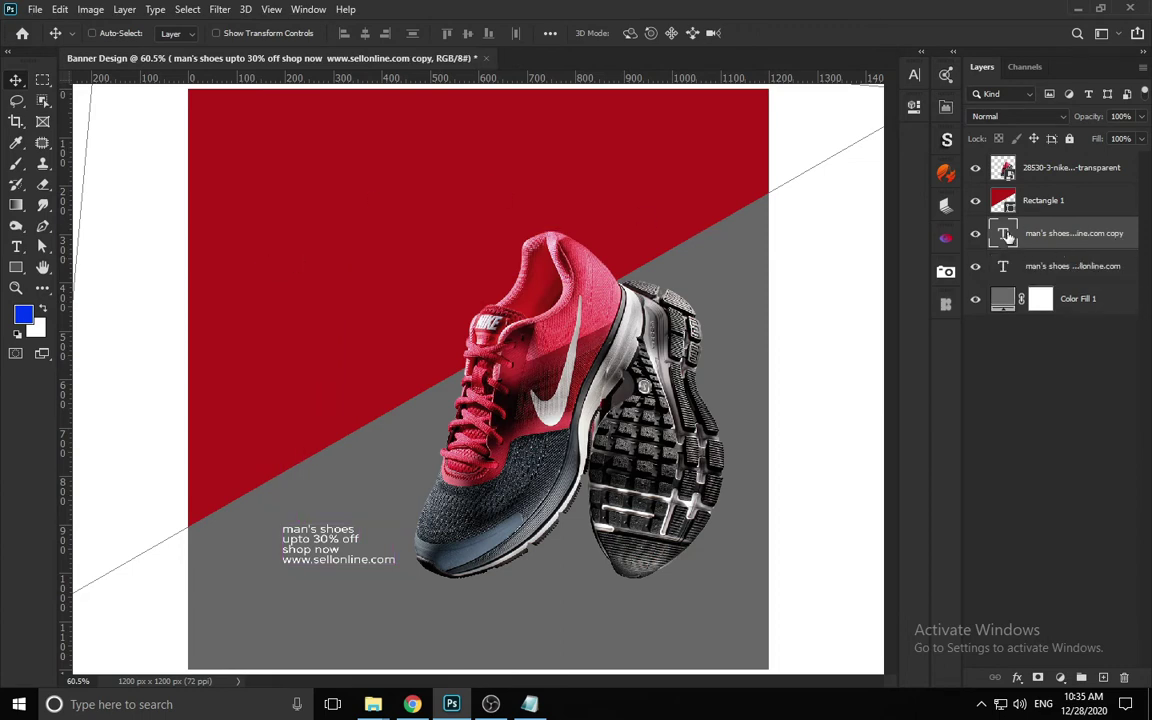
pyautogui.moveTo(1007, 236); pyautogui.dragTo(1003, 160)
pyautogui.press('t')
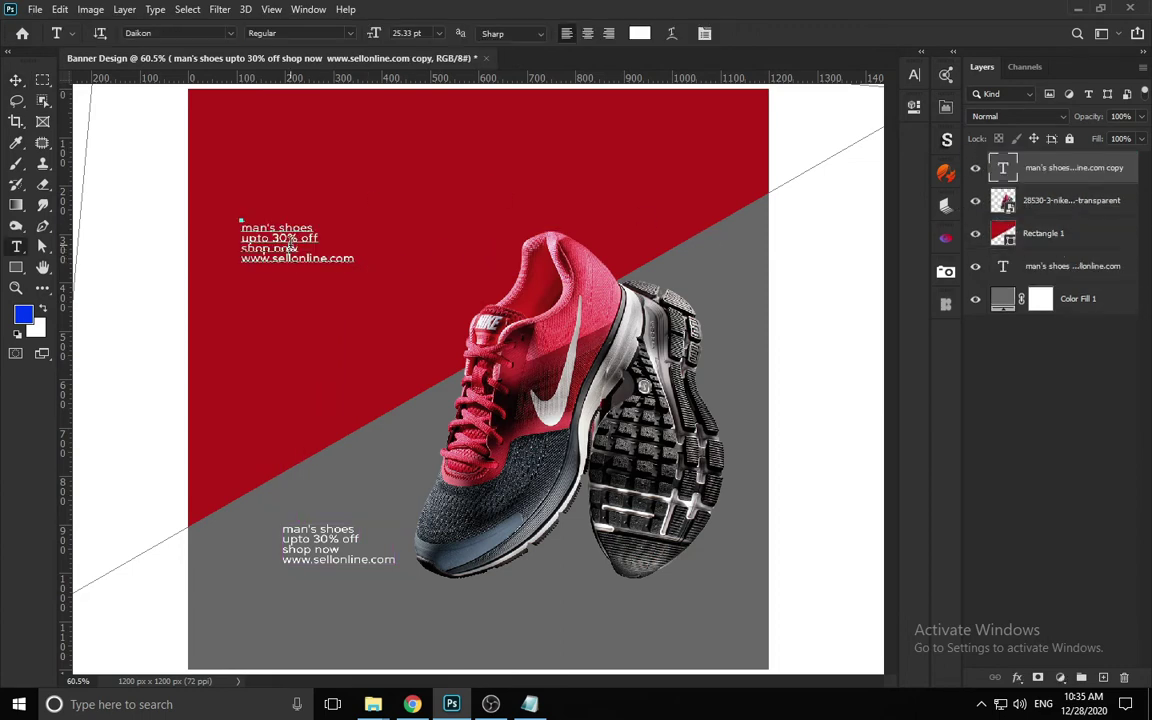
pyautogui.click(290, 245)
pyautogui.hotkey('ctrl', 'a')
pyautogui.hotkey('ctrl', 'v')
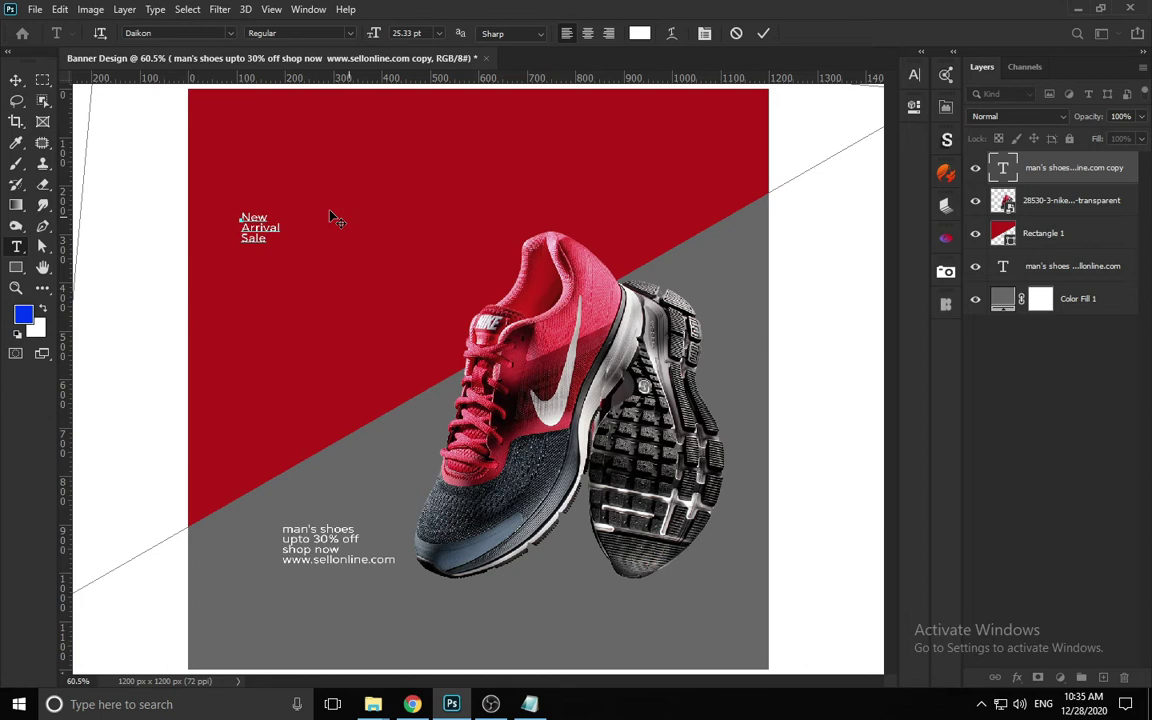
pyautogui.click(15, 82)
# - Scale the New Arrival Sale heading to about 284% and move it up within the red area
pyautogui.hotkey('ctrl', 't')
pyautogui.moveTo(281, 243); pyautogui.dragTo(362, 304)
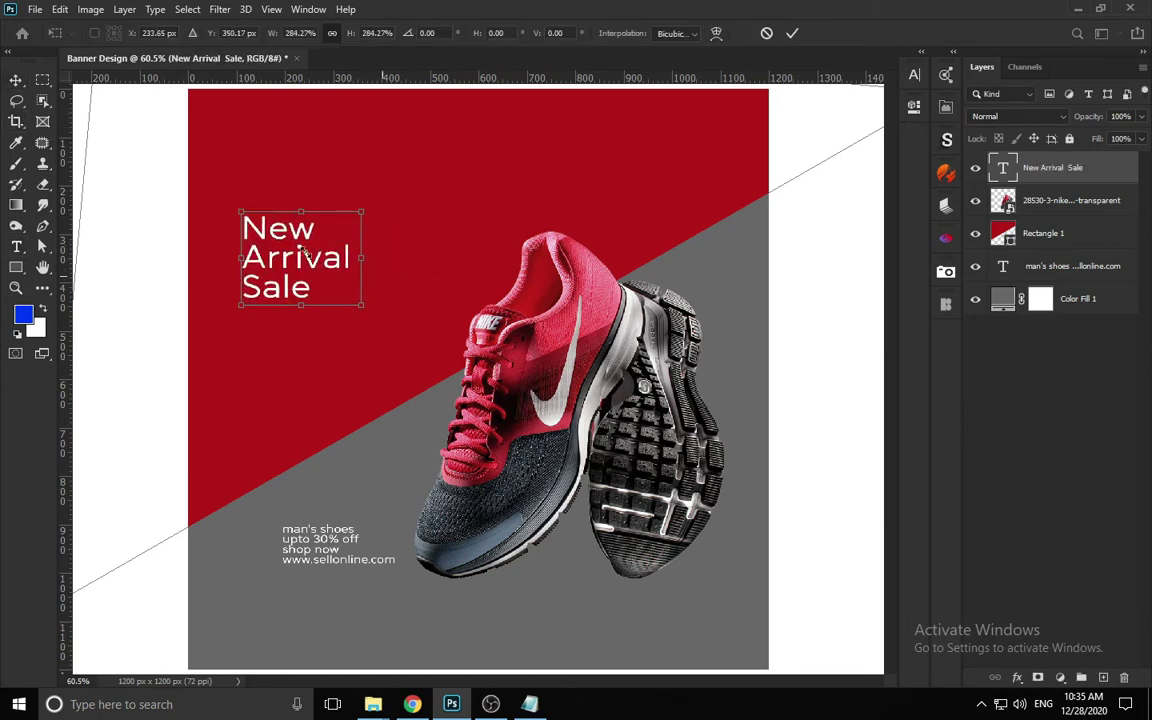
pyautogui.click(792, 33)
pyautogui.moveTo(290, 268); pyautogui.dragTo(293, 228)
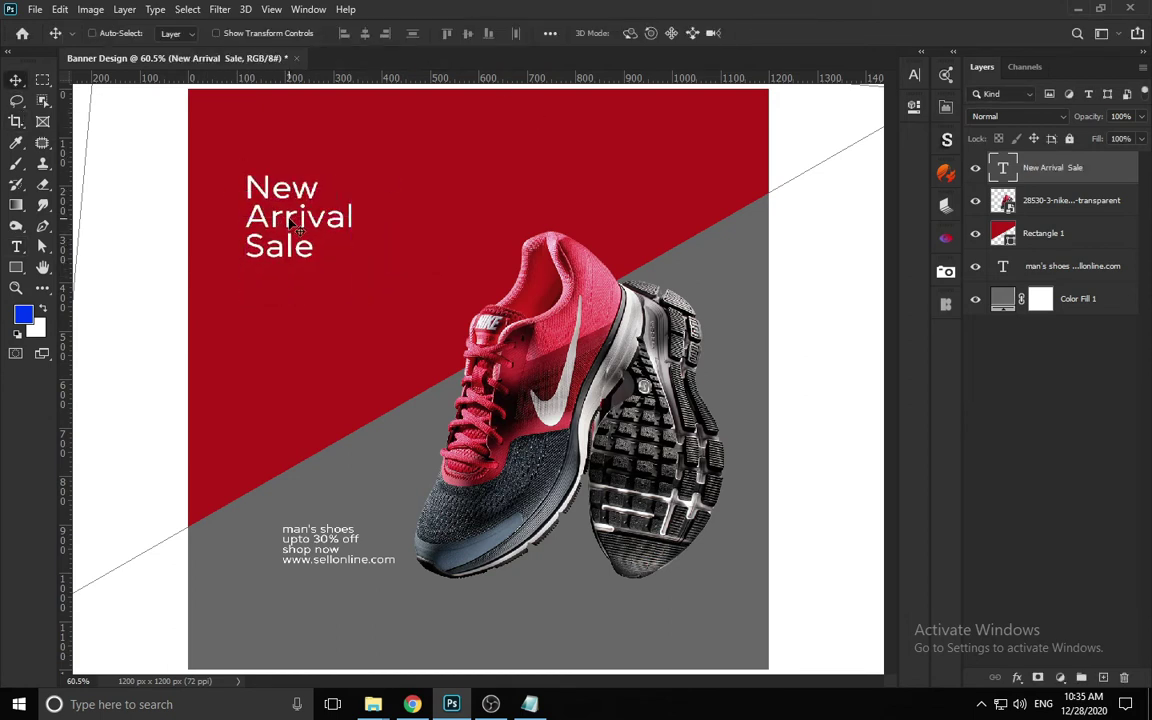
pyautogui.press('t')
pyautogui.doubleClick(293, 225)
pyautogui.click(290, 268)
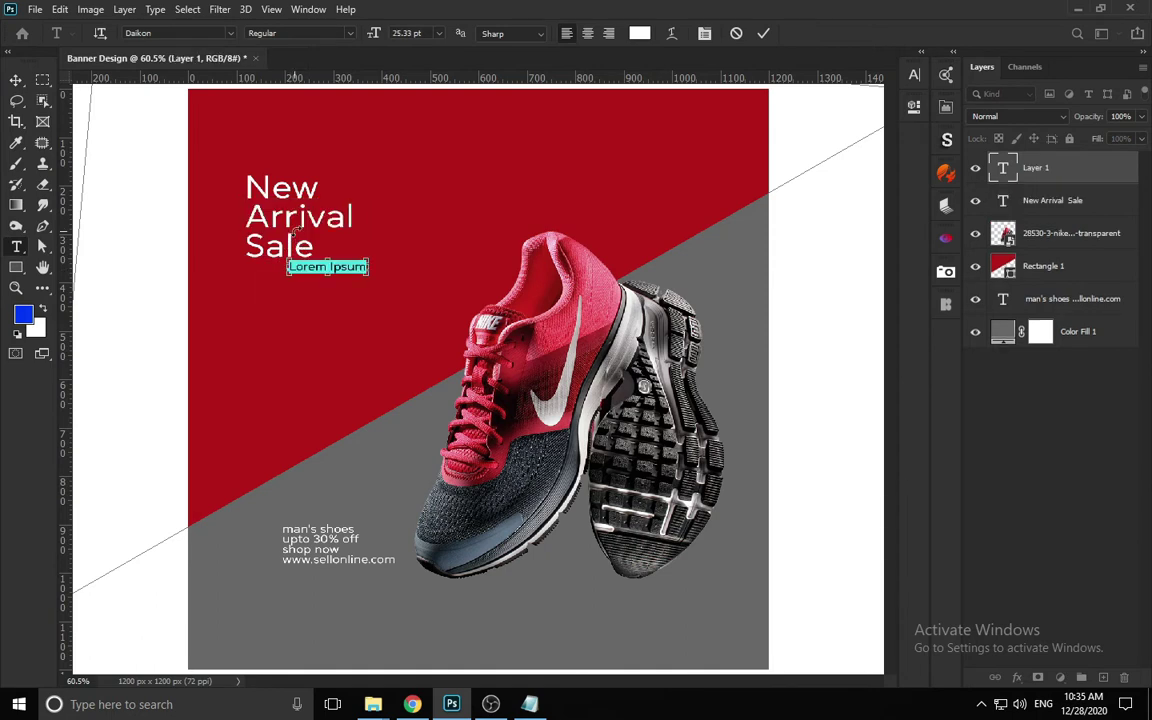
pyautogui.press('Escape')
pyautogui.press('Delete')
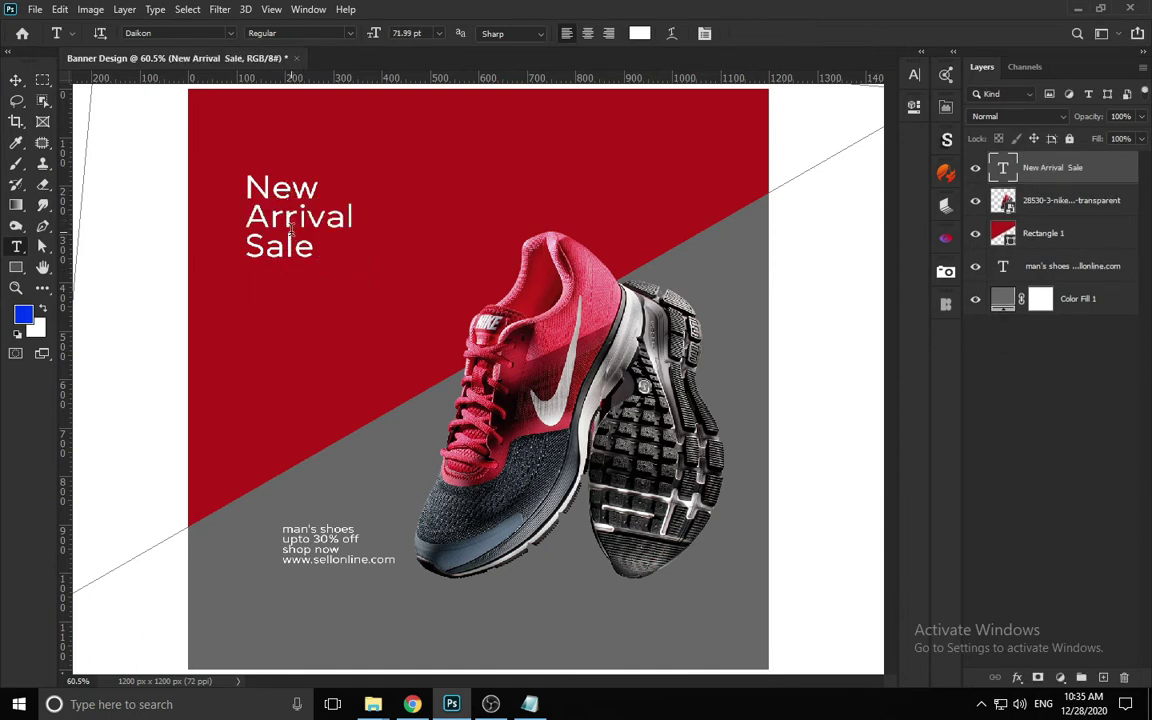
# - Cut the Arrival and Sale lines from the heading and scale the remaining word New down
pyautogui.moveTo(314, 247); pyautogui.dragTo(246, 218)
pyautogui.hotkey('ctrl', 'x')
pyautogui.click(16, 80)
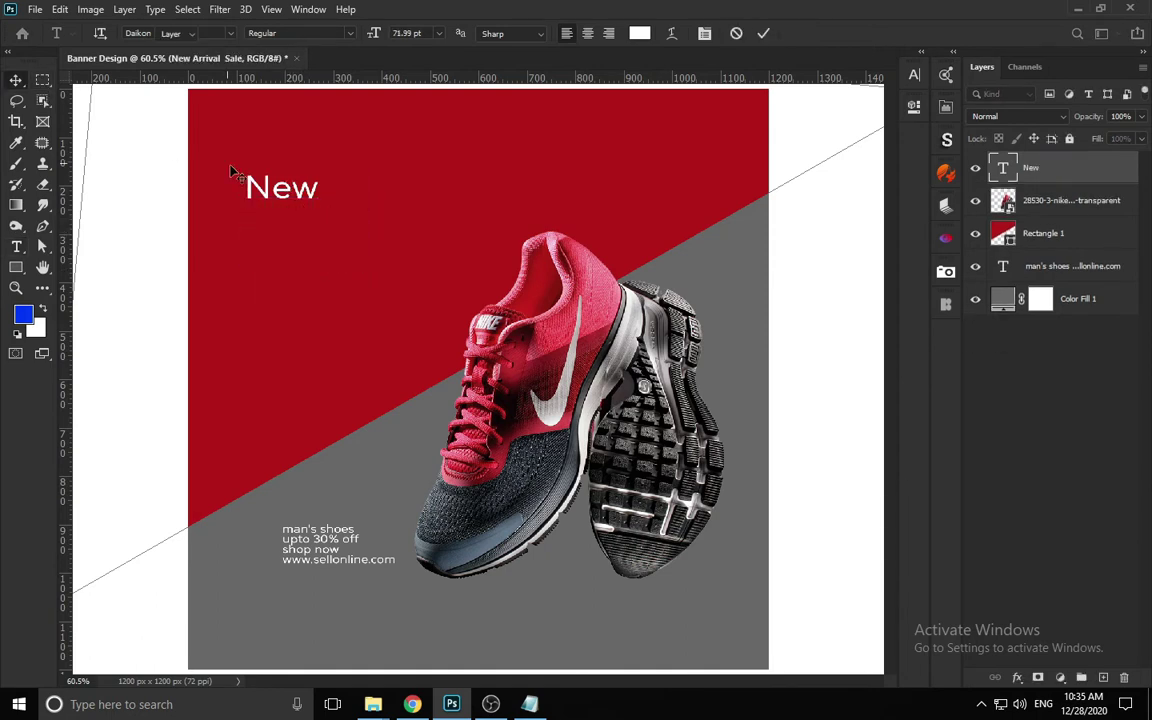
pyautogui.hotkey('ctrl', 't')
pyautogui.moveTo(320, 240); pyautogui.dragTo(275, 208)
pyautogui.press('Return')
# - Replace the text of the New copy below the heading with Arrival and Sale on two lines
pyautogui.doubleClick(275, 208)
pyautogui.hotkey('ctrl', 'a')
pyautogui.write('Arrival')
pyautogui.press('Return')
pyautogui.write('Sale')
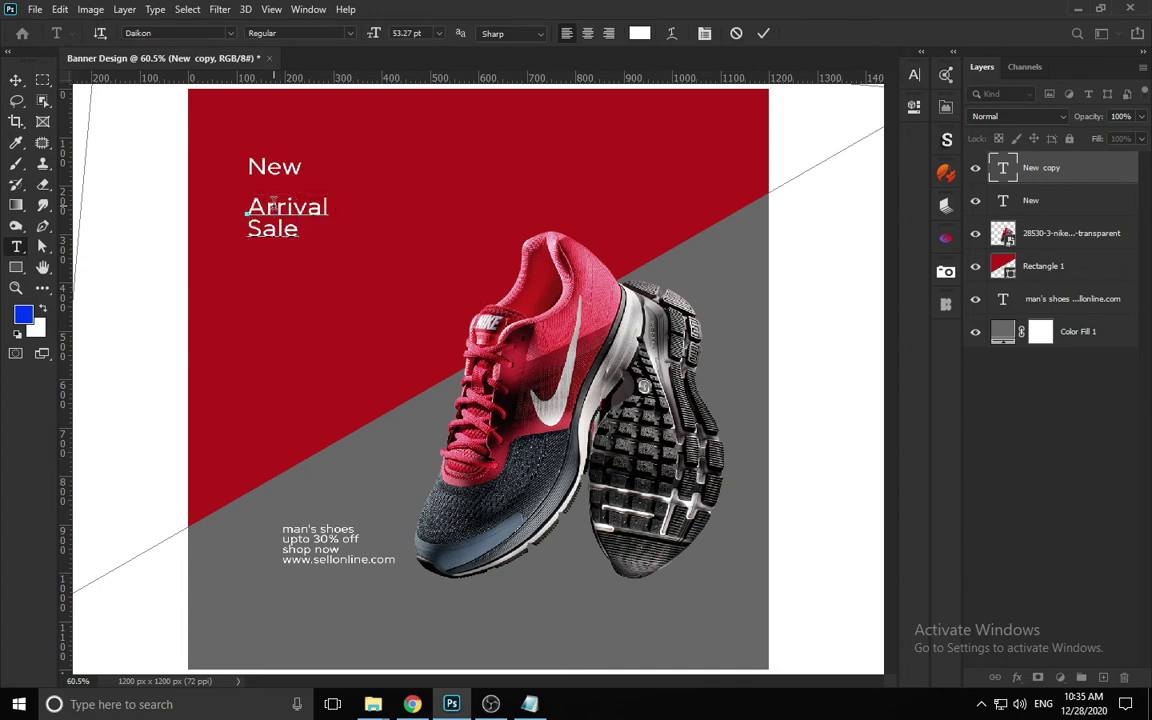
pyautogui.hotkey('ctrl', 'Return')
# - Apply All Caps to the whole Arrival Sale text layer
pyautogui.doubleClick(273, 227)
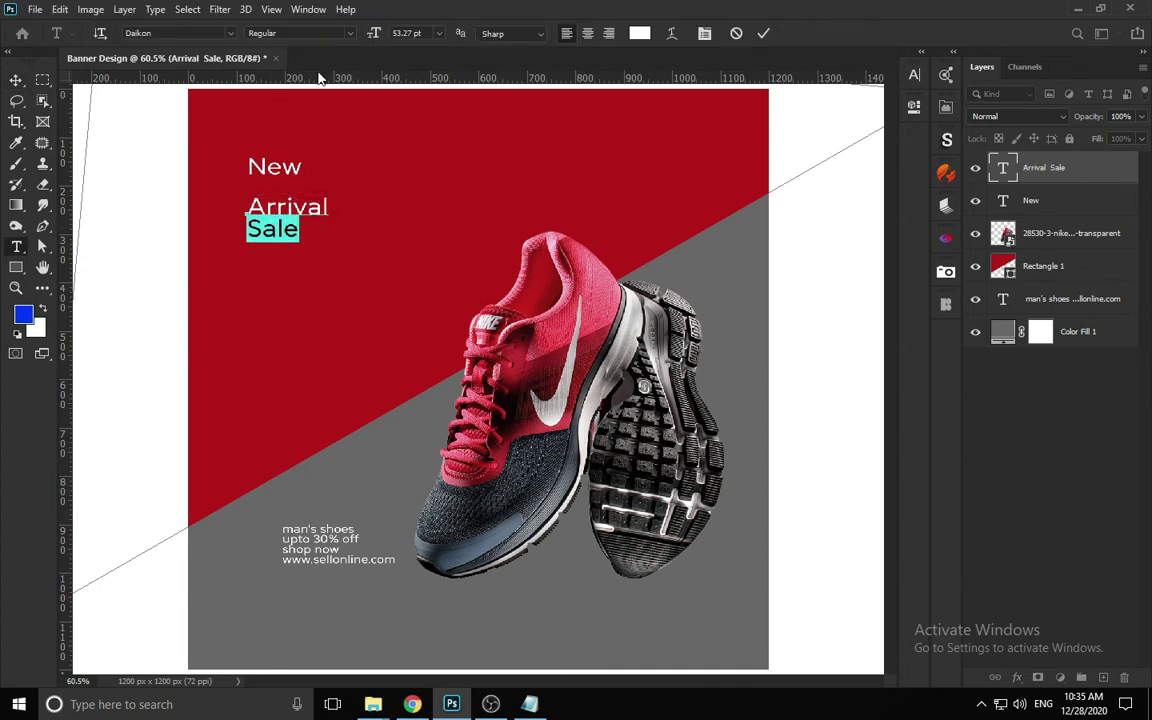
pyautogui.hotkey('ctrl', 'a')
pyautogui.hotkey('ctrl', 't')
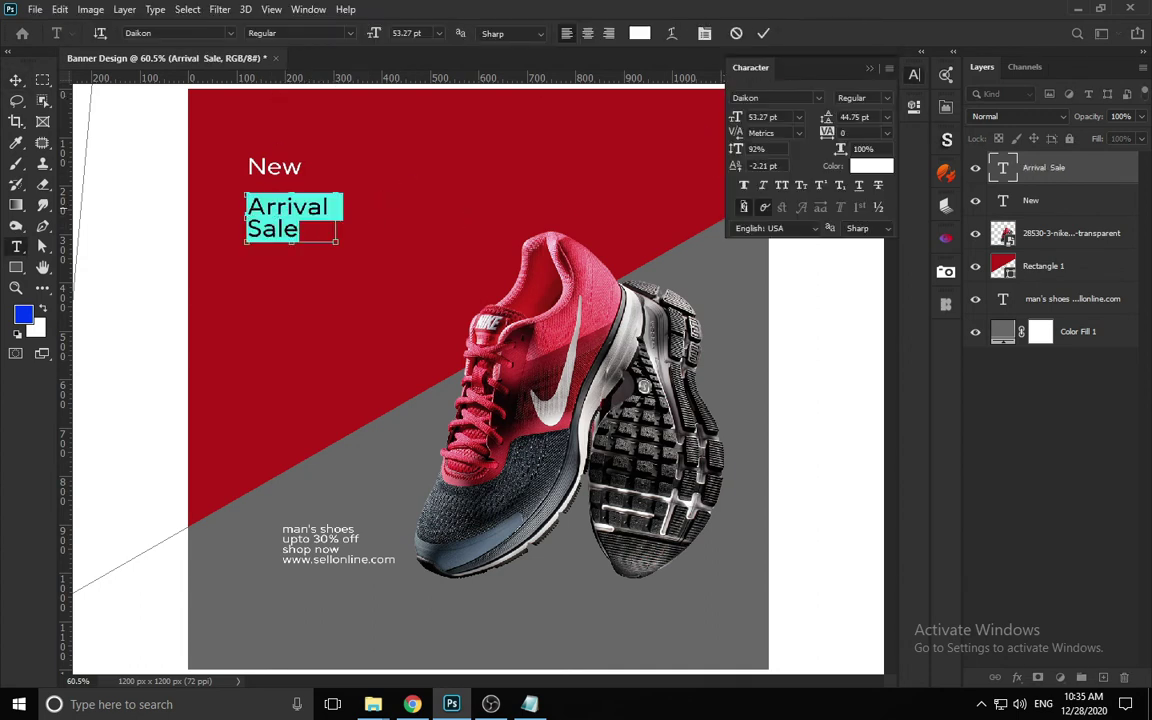
pyautogui.click(781, 184)
pyautogui.click(782, 184)
pyautogui.click(782, 184)
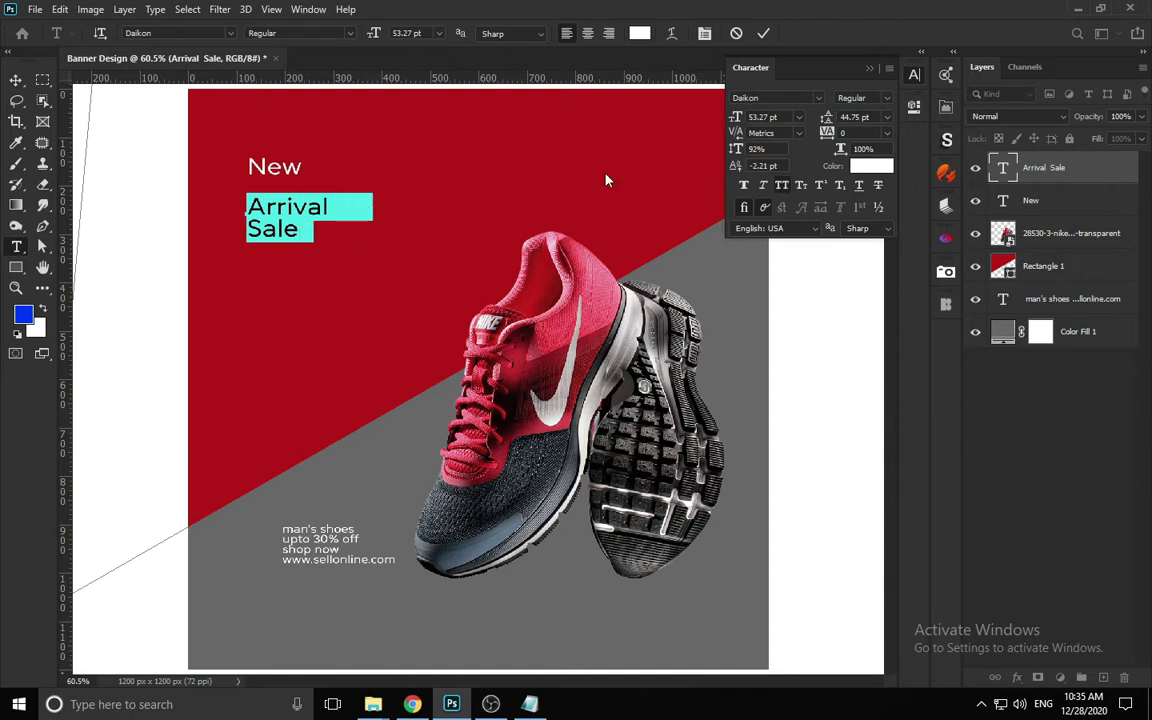
# - Format the word SALE in Daikon Black at 138.27 pt with 88.75 pt leading
pyautogui.doubleClick(271, 229)
pyautogui.click(886, 98)
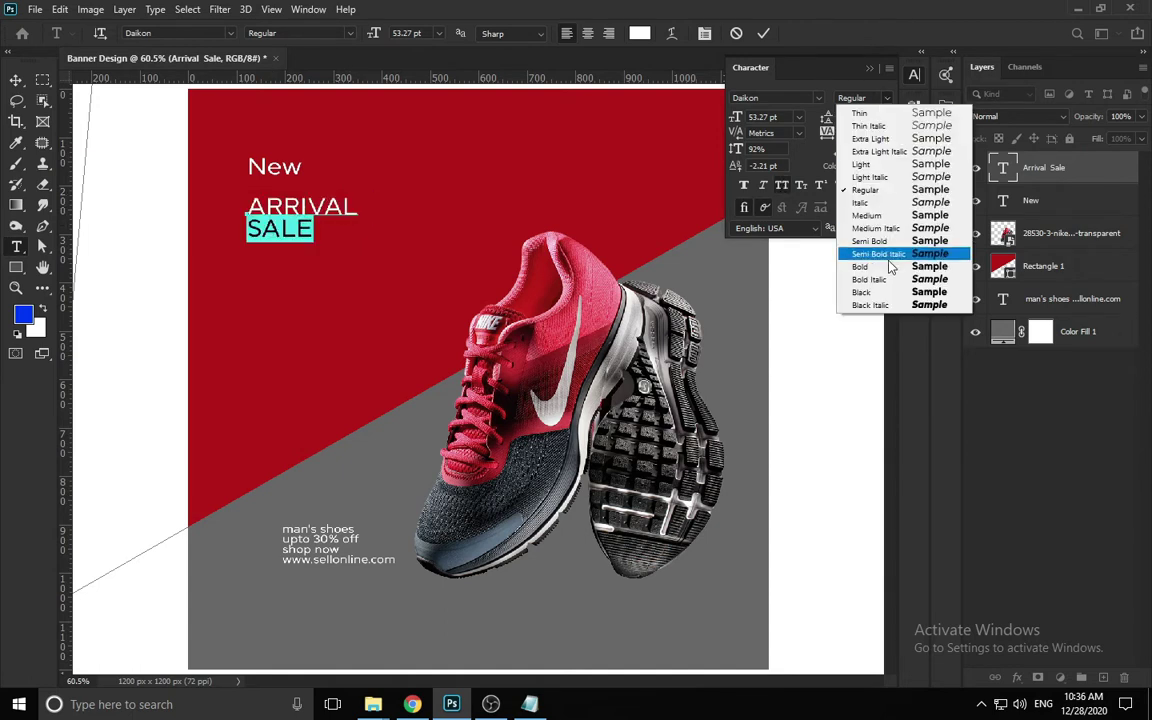
pyautogui.click(866, 265)
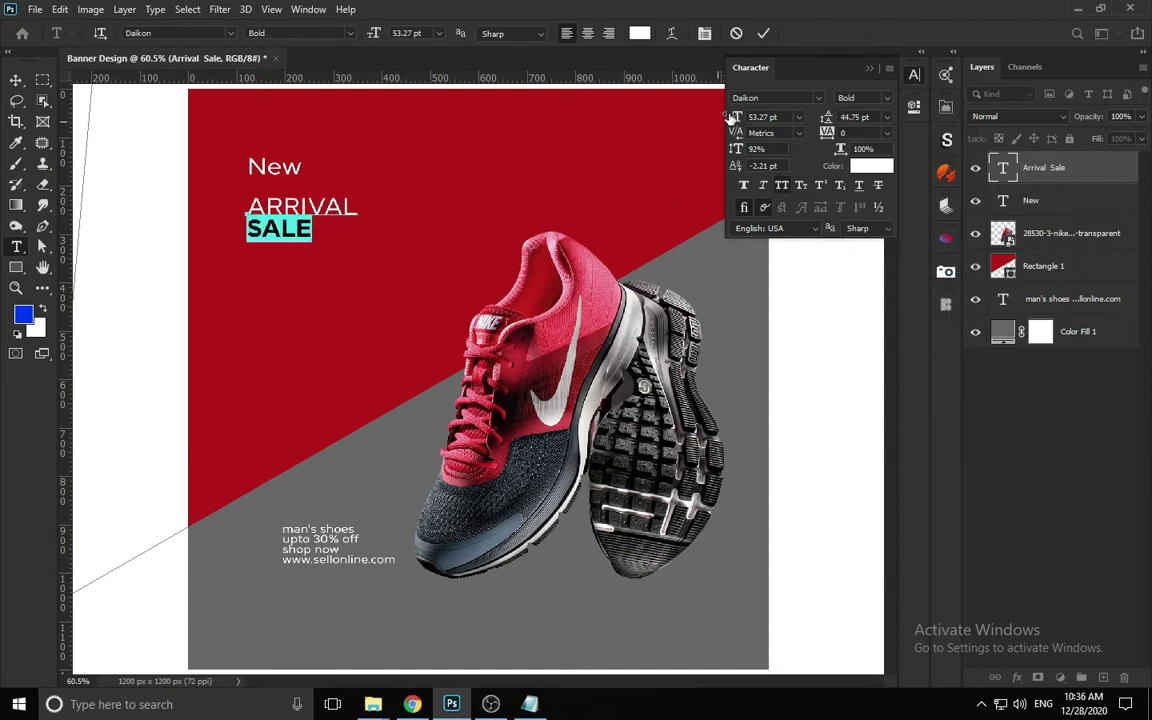
pyautogui.moveTo(734, 118); pyautogui.dragTo(864, 116)
pyautogui.hotkey('ctrl', 'a')
pyautogui.doubleClick(328, 236)
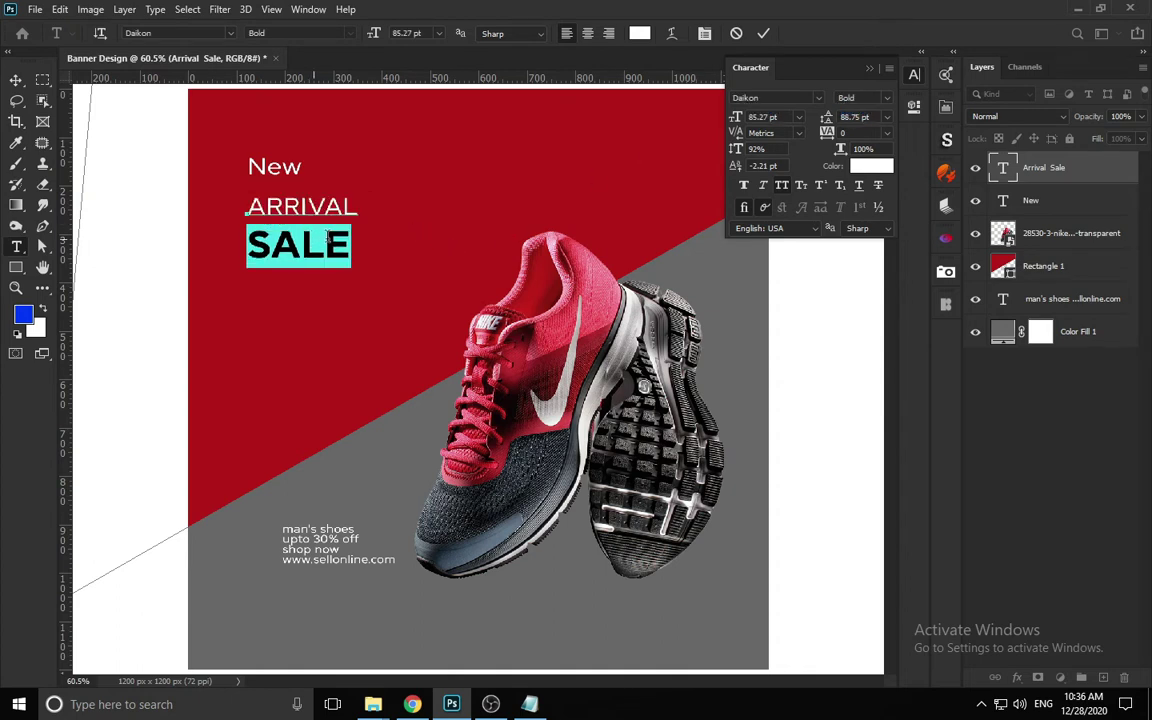
pyautogui.moveTo(735, 118); pyautogui.dragTo(772, 117)
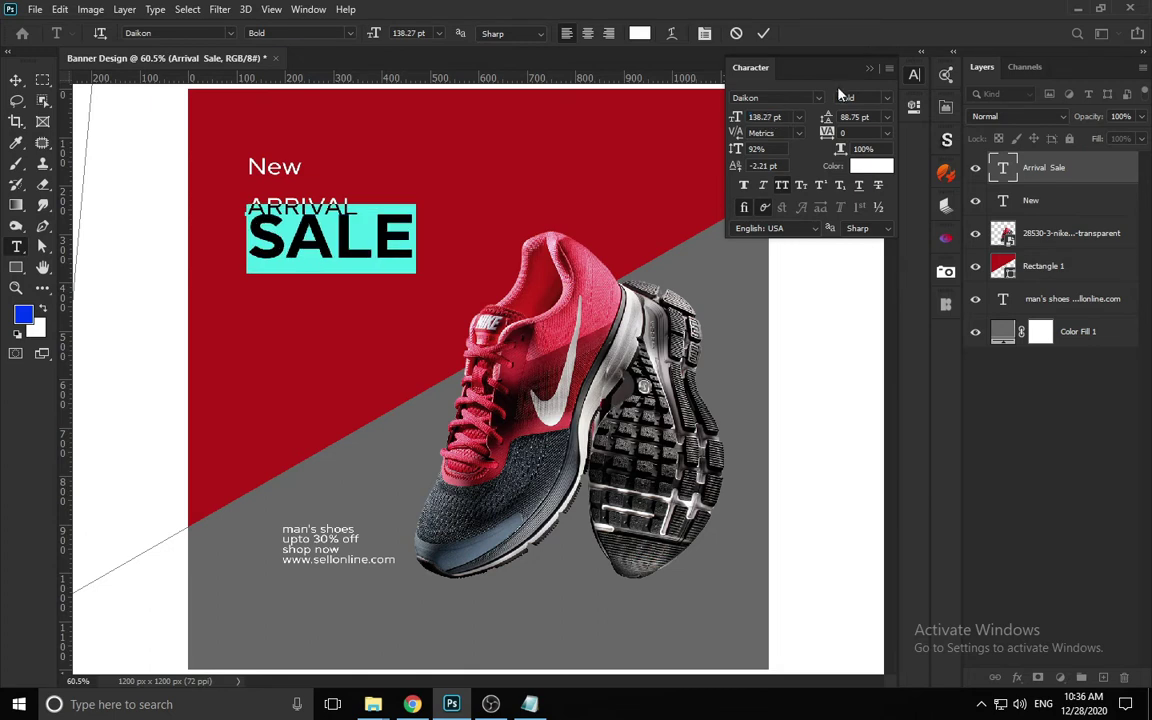
pyautogui.click(884, 98)
pyautogui.click(870, 290)
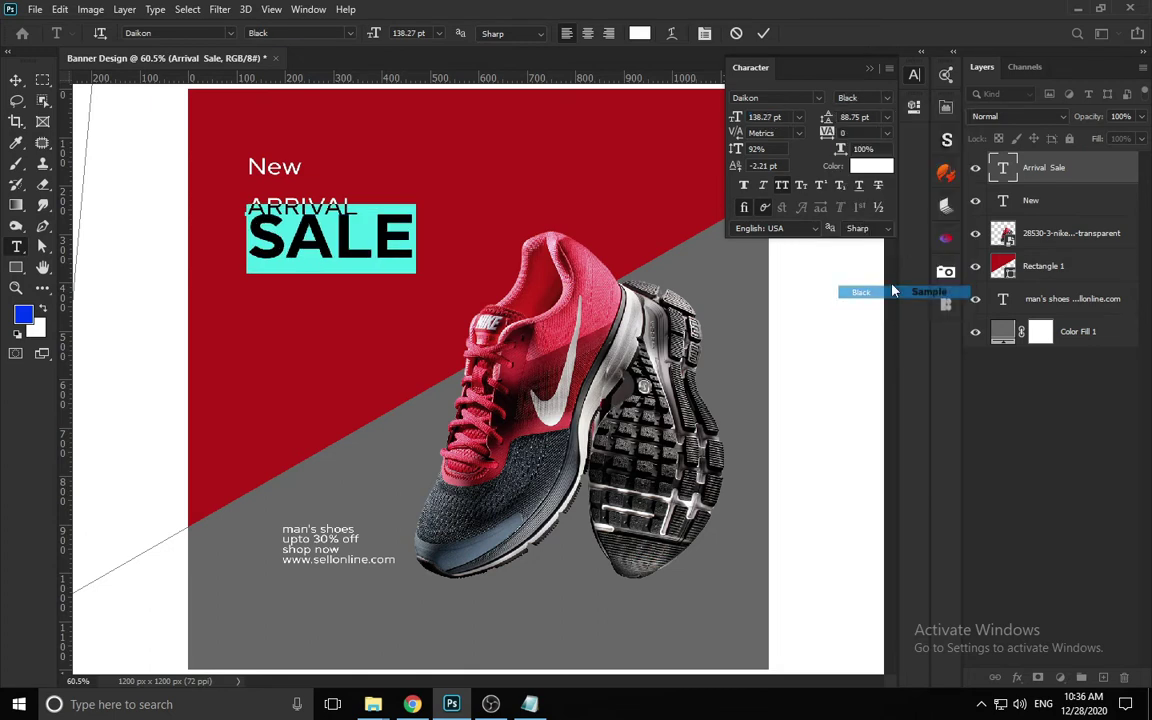
pyautogui.click(763, 33)
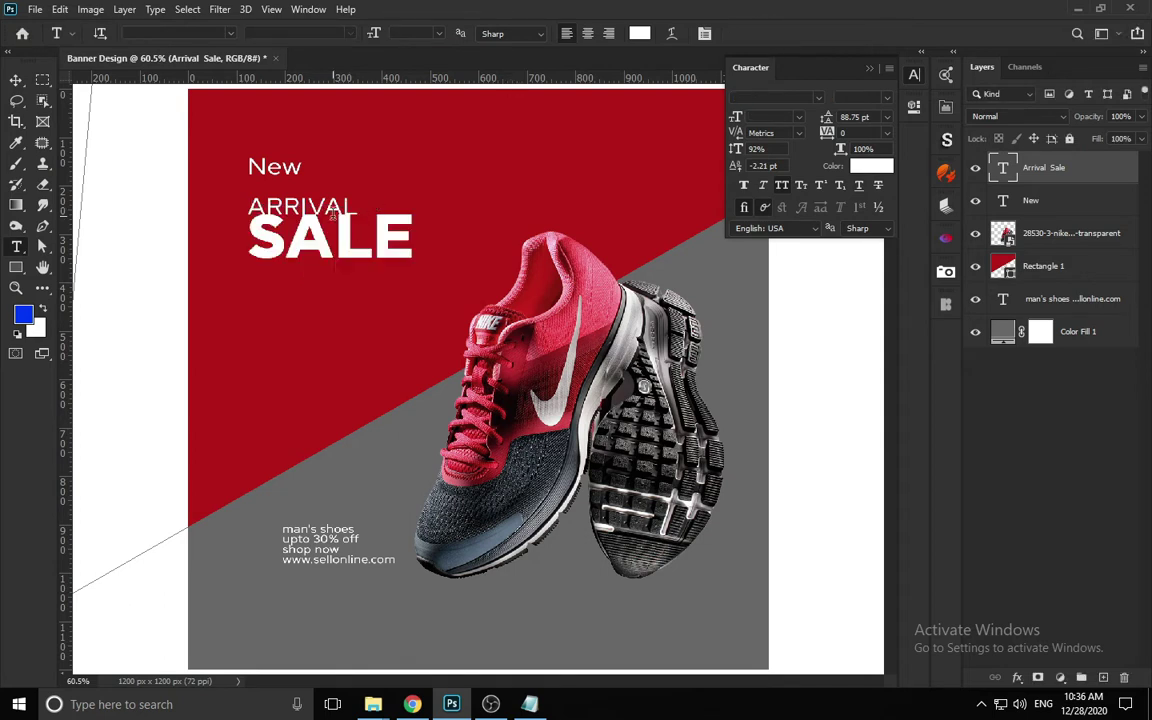
# - Set the leading of the ARRIVAL SALE text to 102.75 pt
pyautogui.click(332, 210)
pyautogui.hotkey('ctrl', 'a')
pyautogui.click(840, 118)
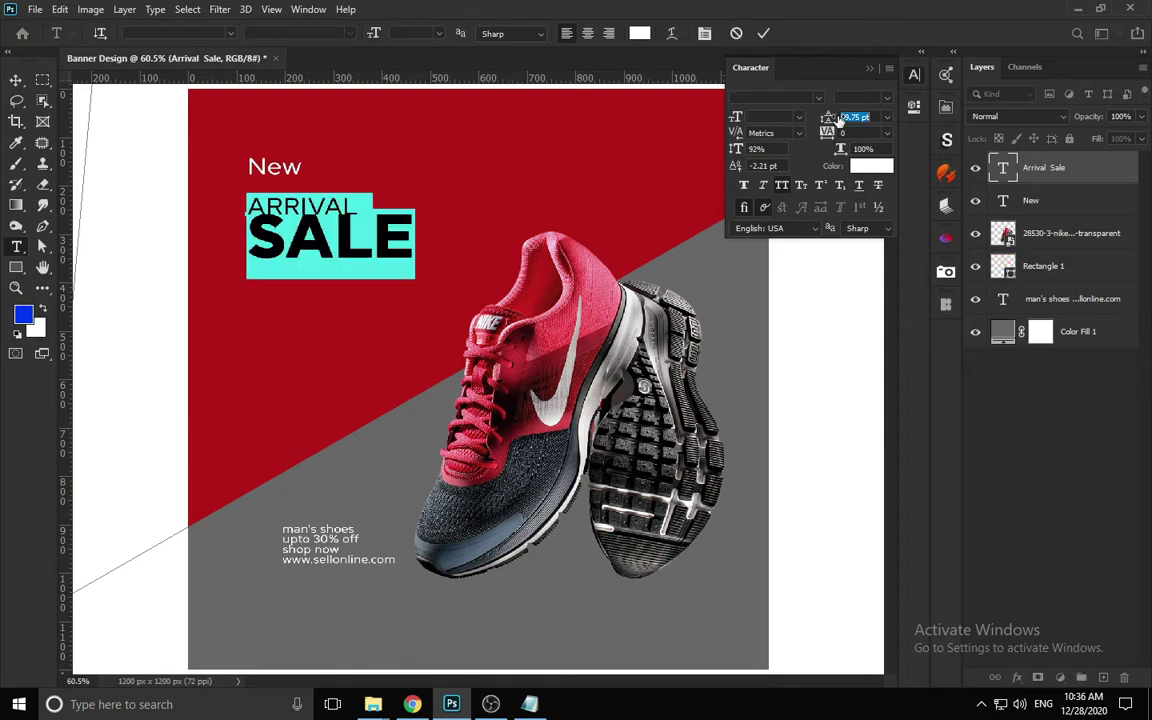
pyautogui.write('102.75')
pyautogui.press('Return')
# - Set the weight of the word ARRIVAL to Semi Bold
pyautogui.doubleClick(292, 210)
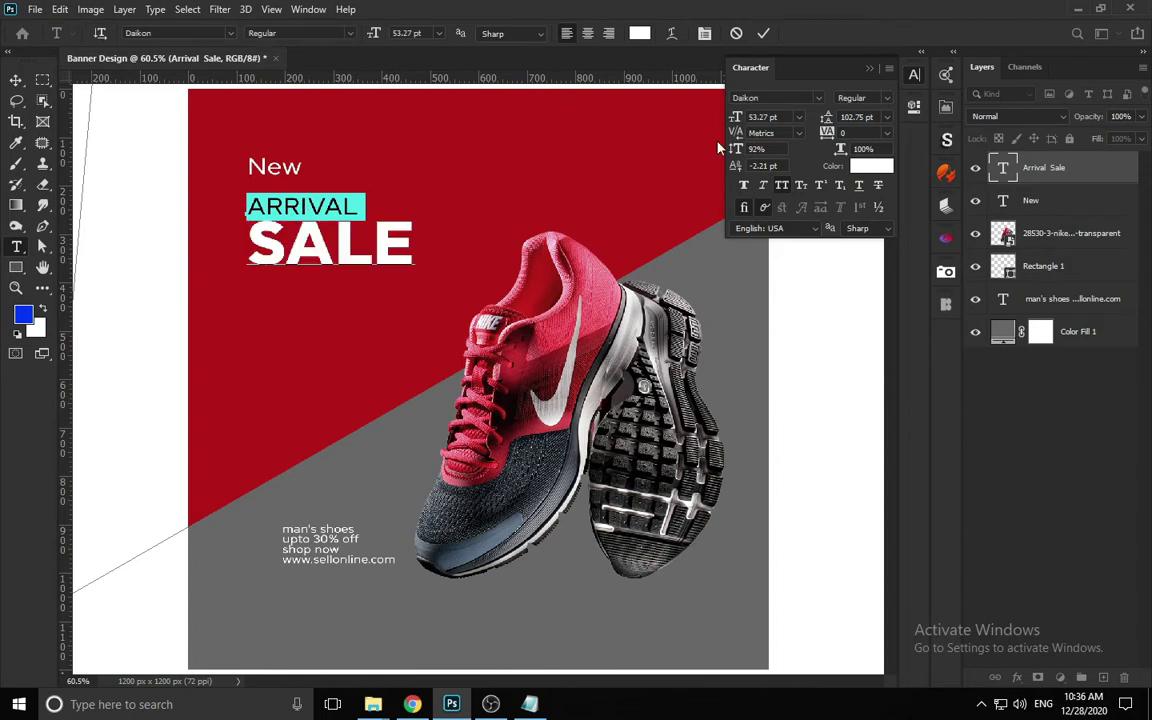
pyautogui.click(862, 97)
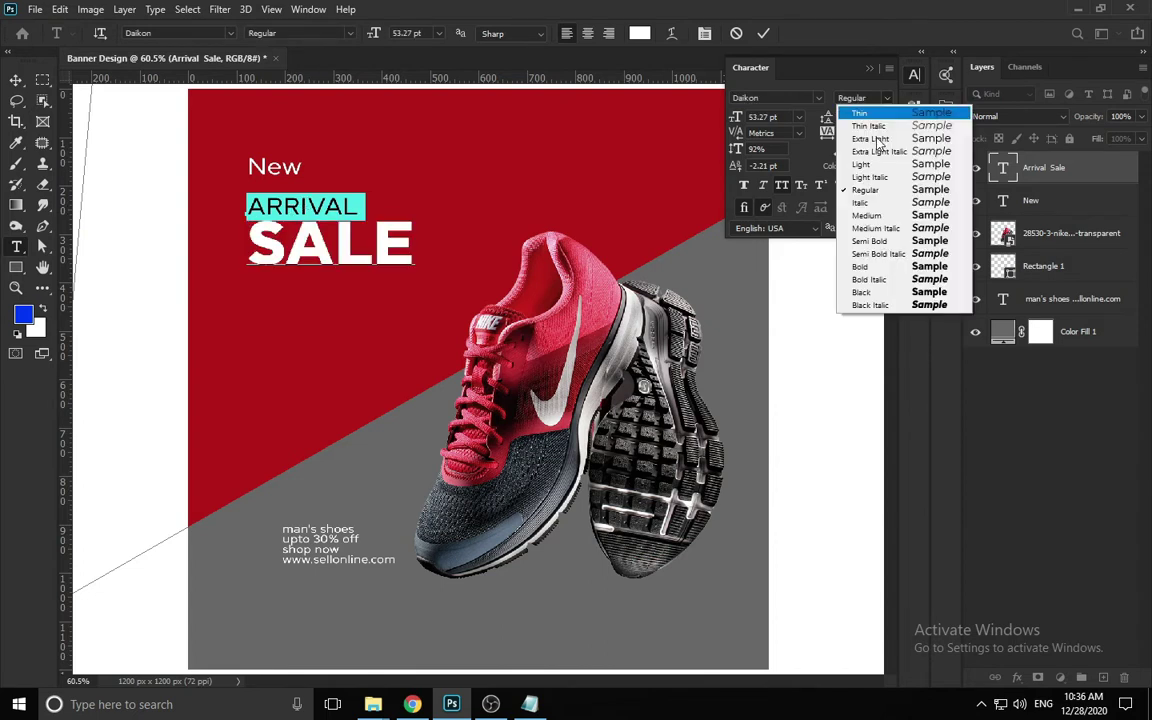
pyautogui.click(868, 241)
# - Insert a space before the word ARRIVAL to indent it slightly above SALE
pyautogui.click(284, 234)
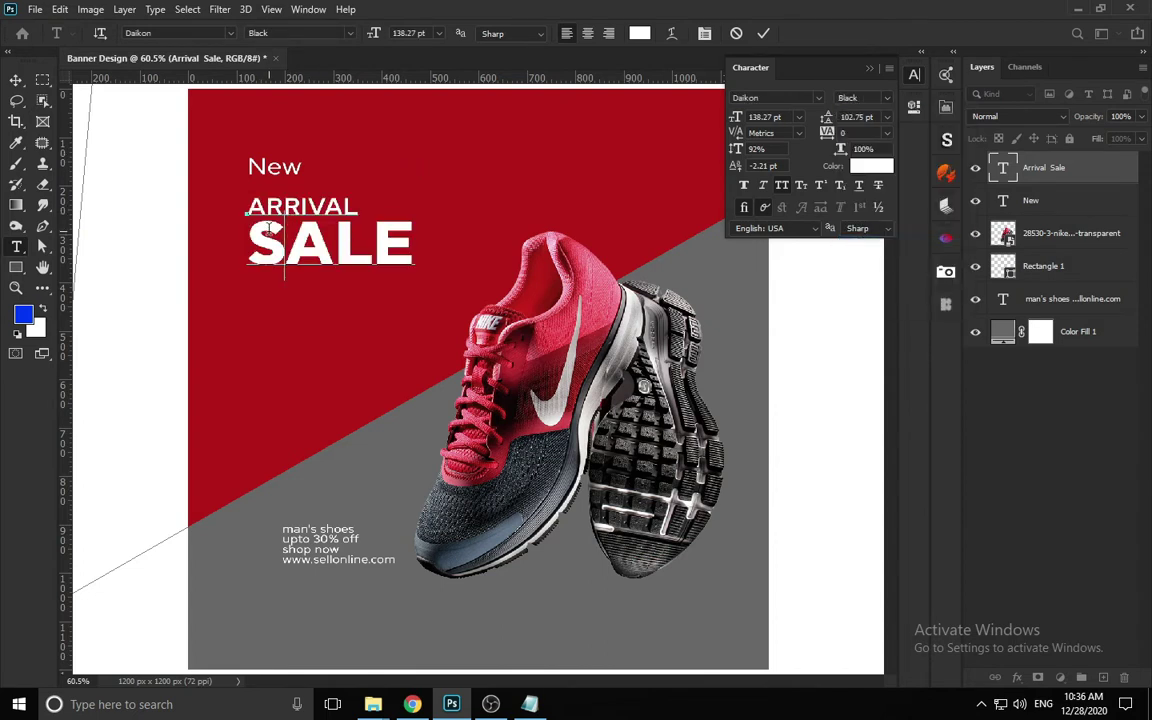
pyautogui.press('Left')
pyautogui.press('Delete')
pyautogui.hotkey('ctrl', 'z')
pyautogui.click(297, 200)
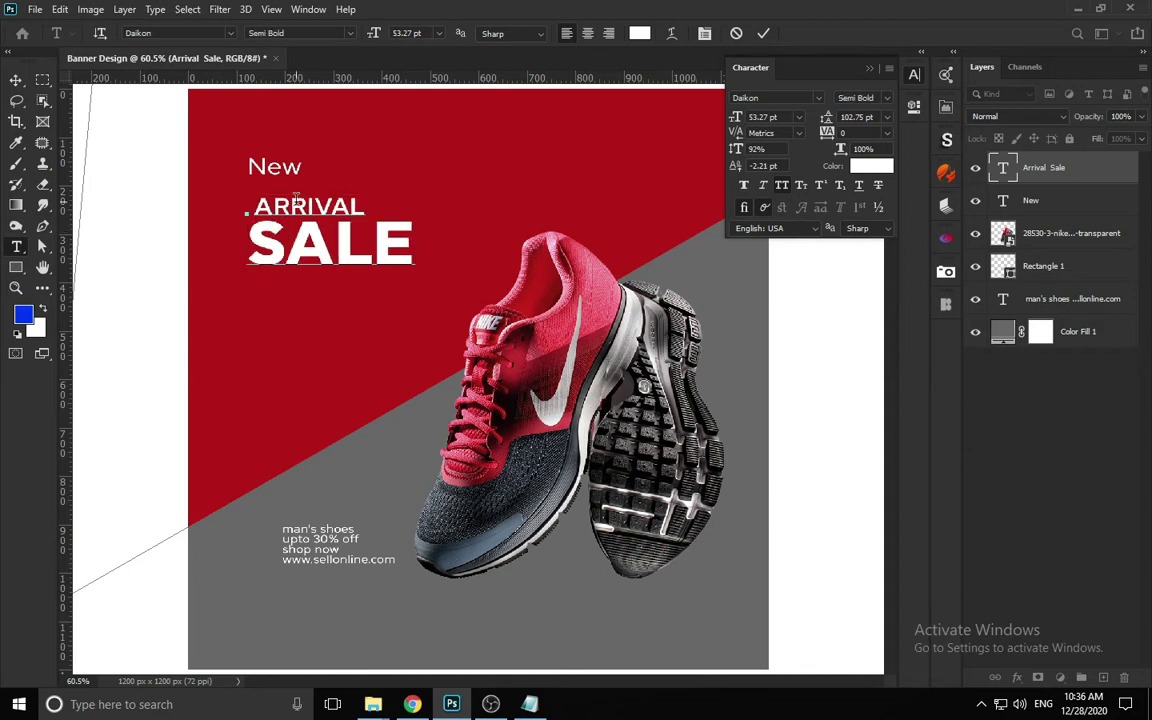
# - Move the ARRIVAL SALE text up so it sits directly beneath the word New
pyautogui.hotkey('ctrl', 'Return')
pyautogui.press('v')
pyautogui.moveTo(319, 246); pyautogui.dragTo(305, 224)
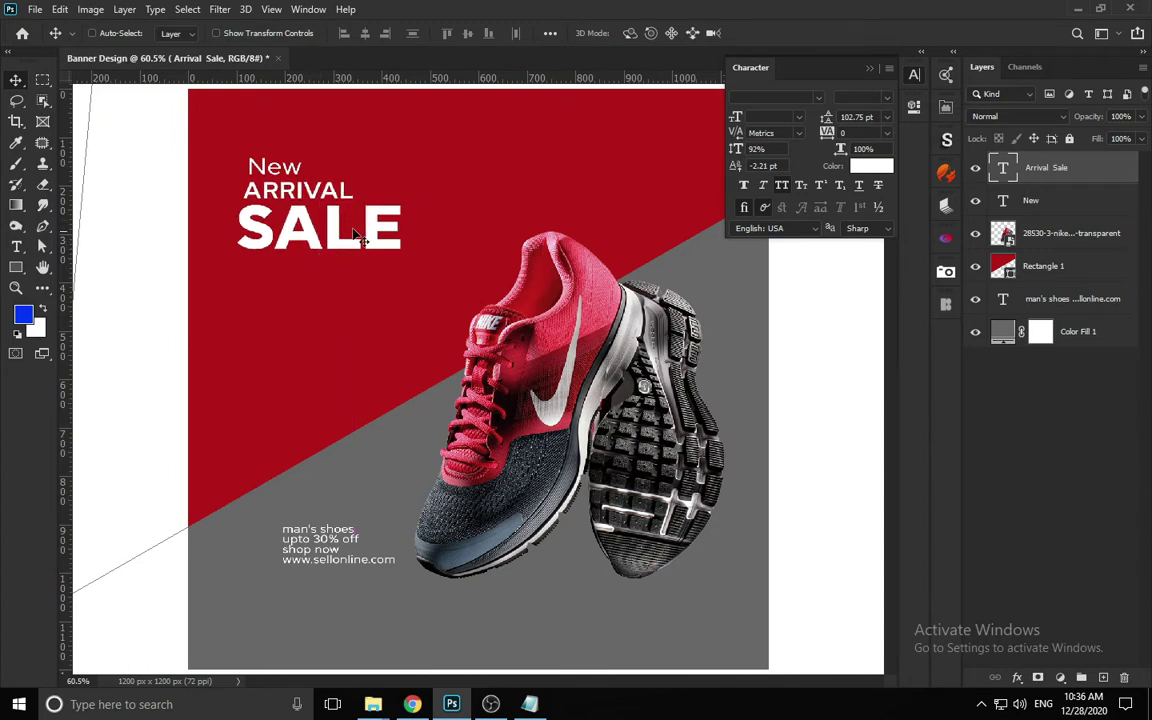
# - Recolor the word SALE to light grey #cac7c6
pyautogui.doubleClick(318, 228)
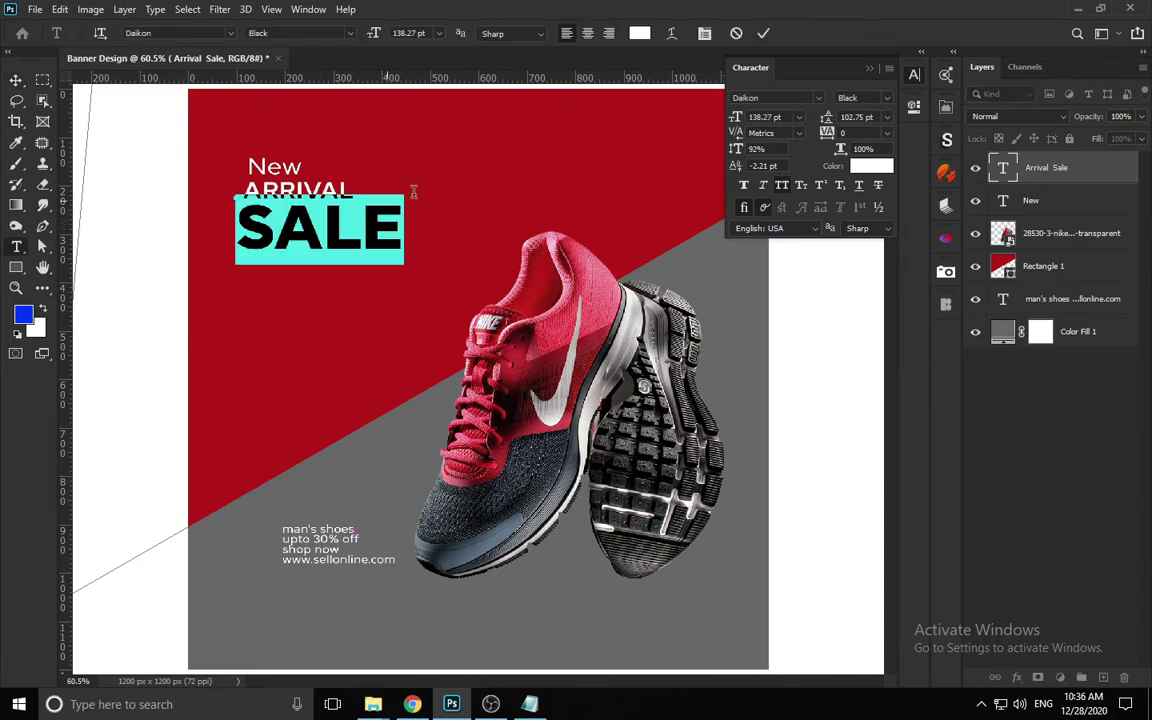
pyautogui.click(640, 36)
pyautogui.click(635, 376)
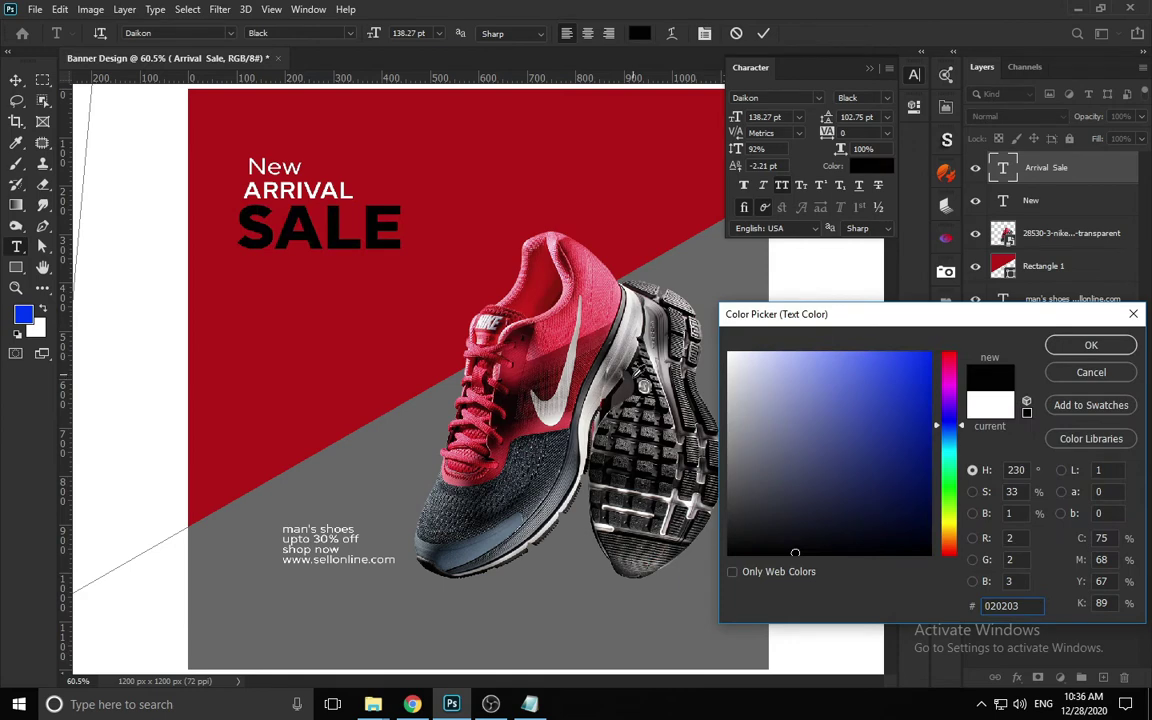
pyautogui.click(624, 351)
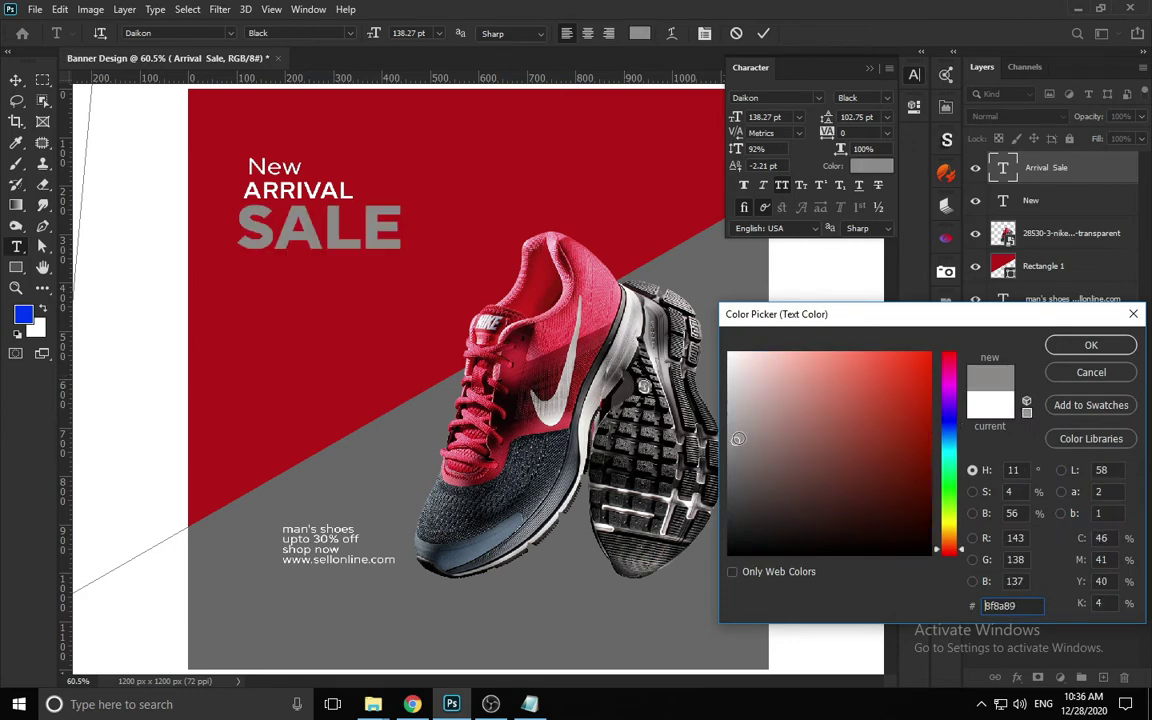
pyautogui.moveTo(737, 438); pyautogui.dragTo(731, 394)
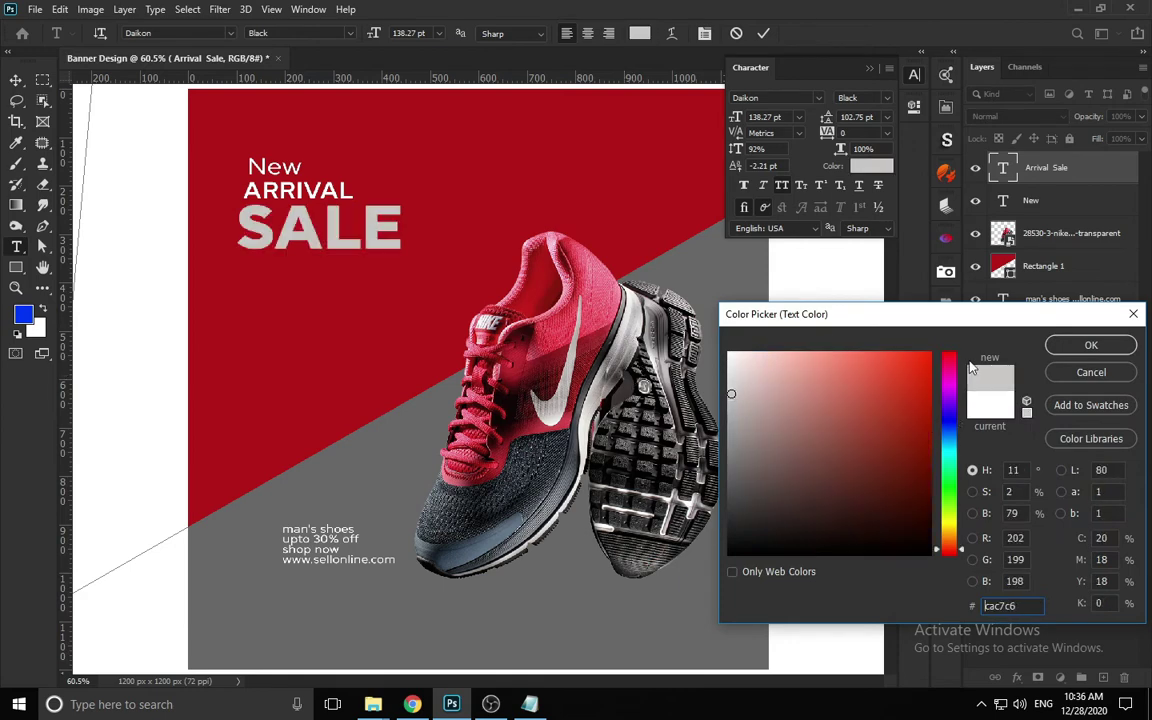
pyautogui.press('Return')
pyautogui.click(762, 36)
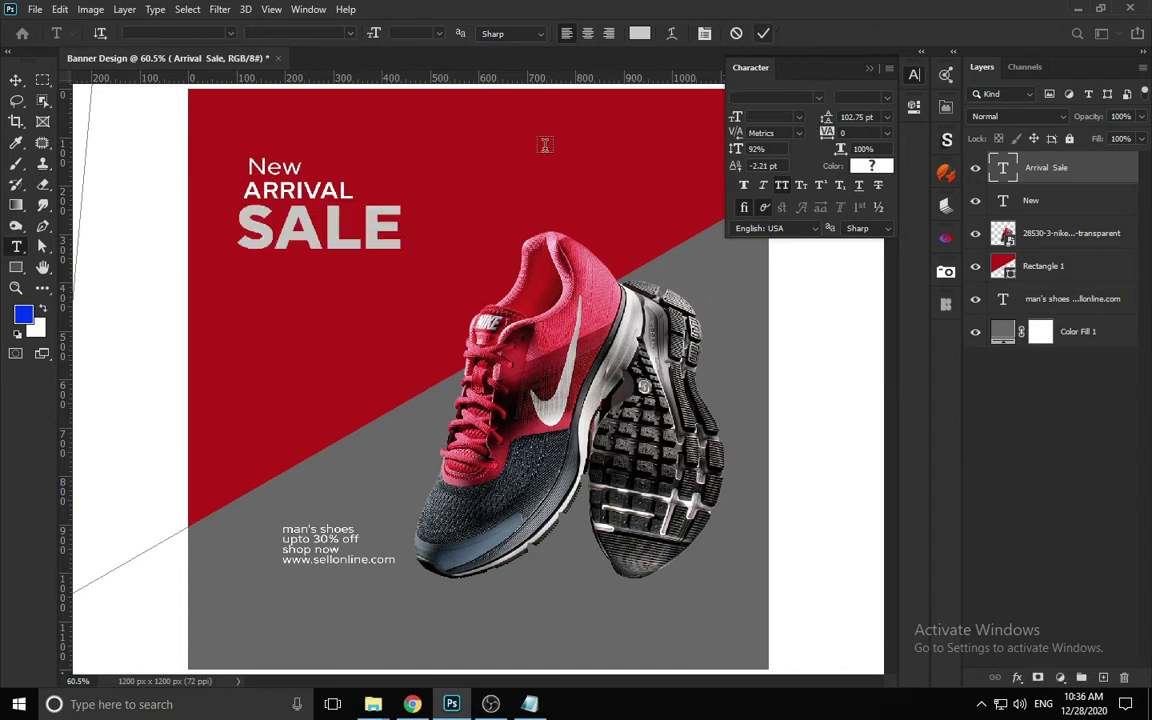
# - Scale the word New down slightly and position it just above ARRIVAL
pyautogui.press('v')
pyautogui.doubleClick(283, 172)
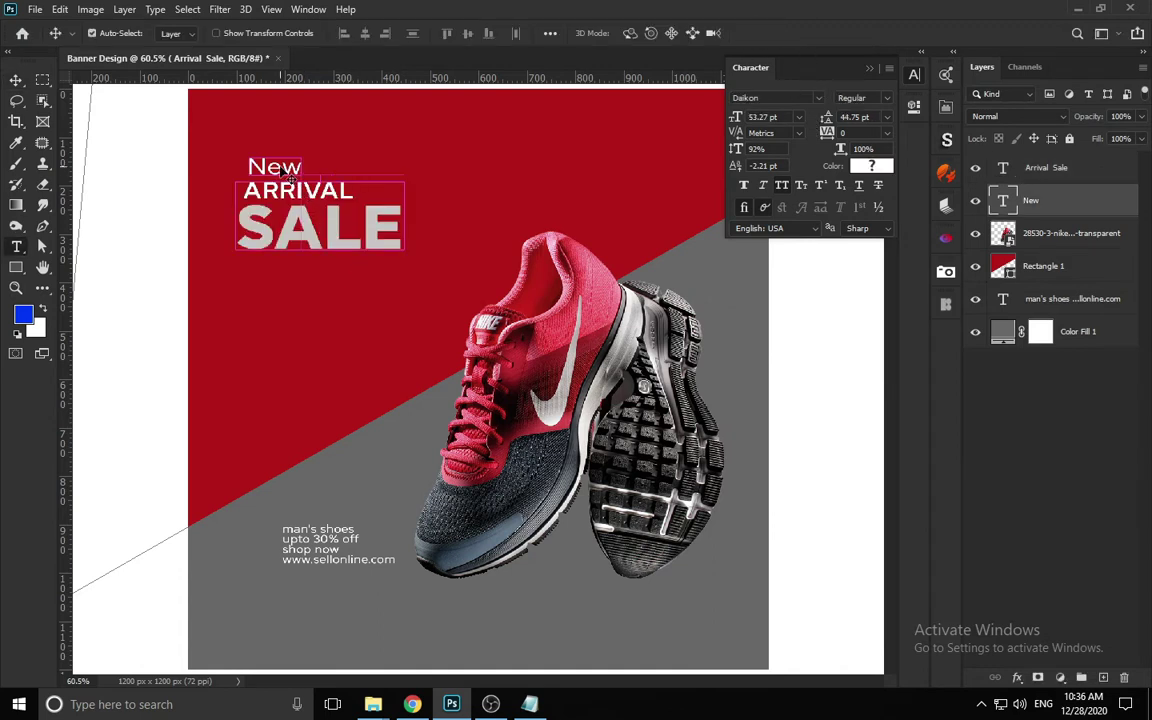
pyautogui.hotkey('ctrl', 't')
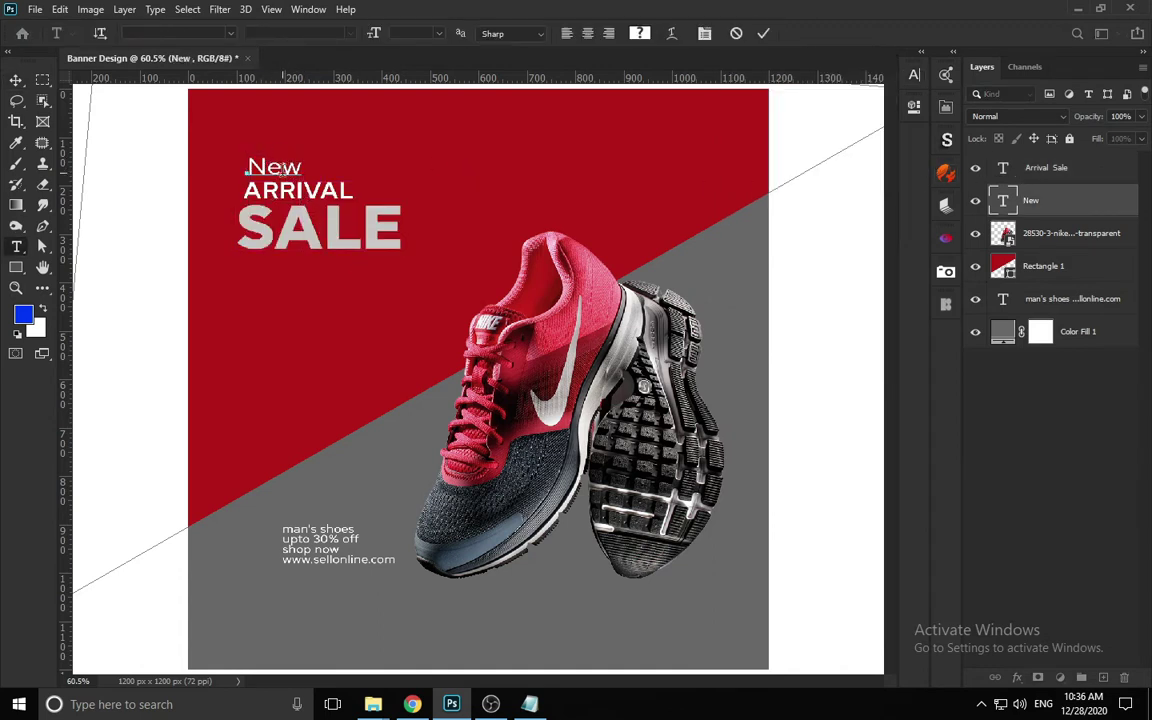
pyautogui.click(758, 36)
pyautogui.press('v')
pyautogui.hotkey('ctrl', 't')
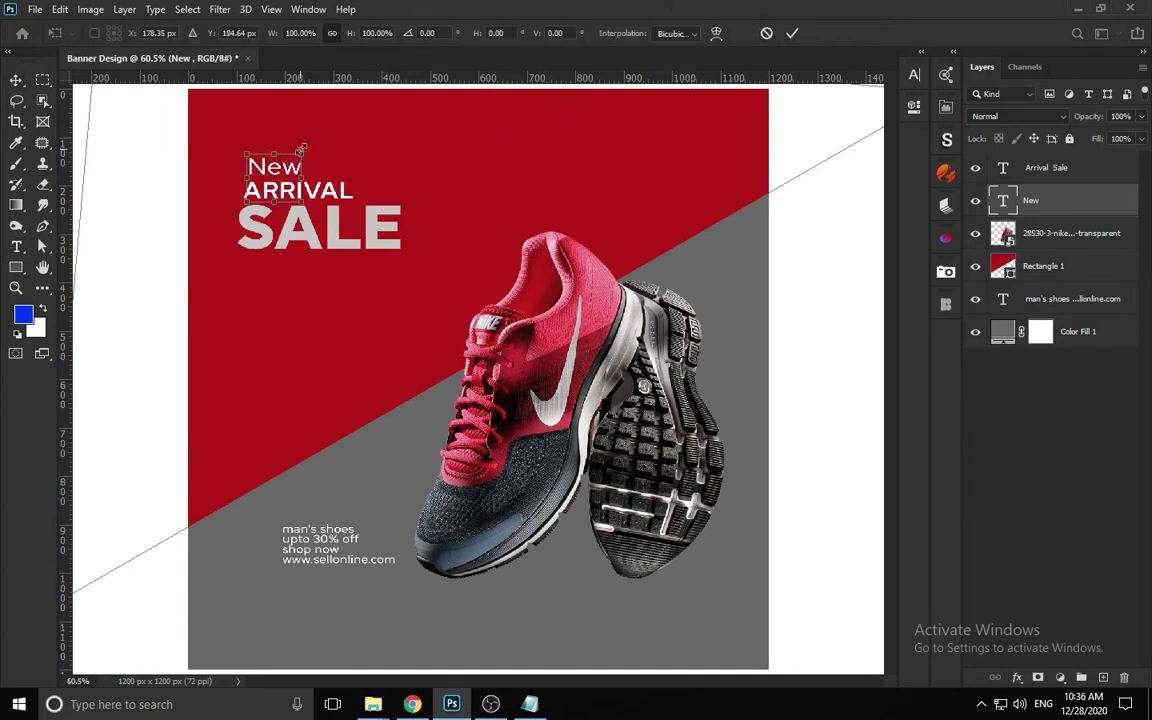
pyautogui.moveTo(301, 149); pyautogui.dragTo(290, 166)
pyautogui.press('Return')
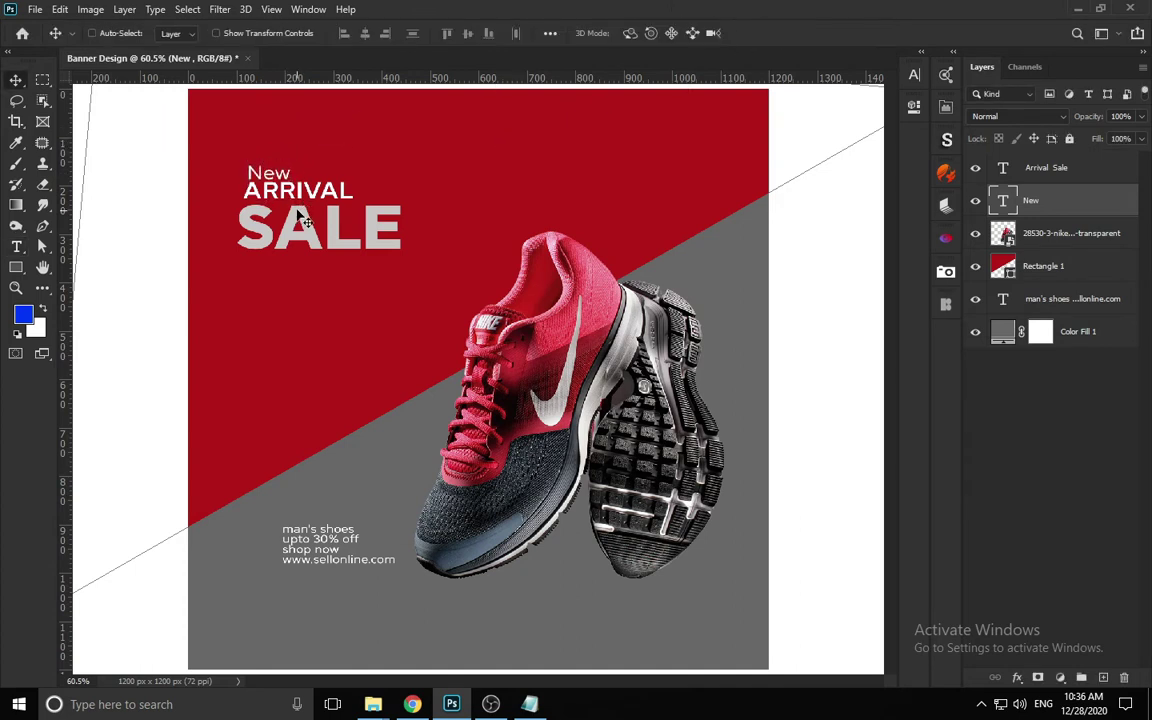
pyautogui.moveTo(298, 216); pyautogui.dragTo(295, 213)
pyautogui.rightClick(268, 232)
pyautogui.click(283, 242)
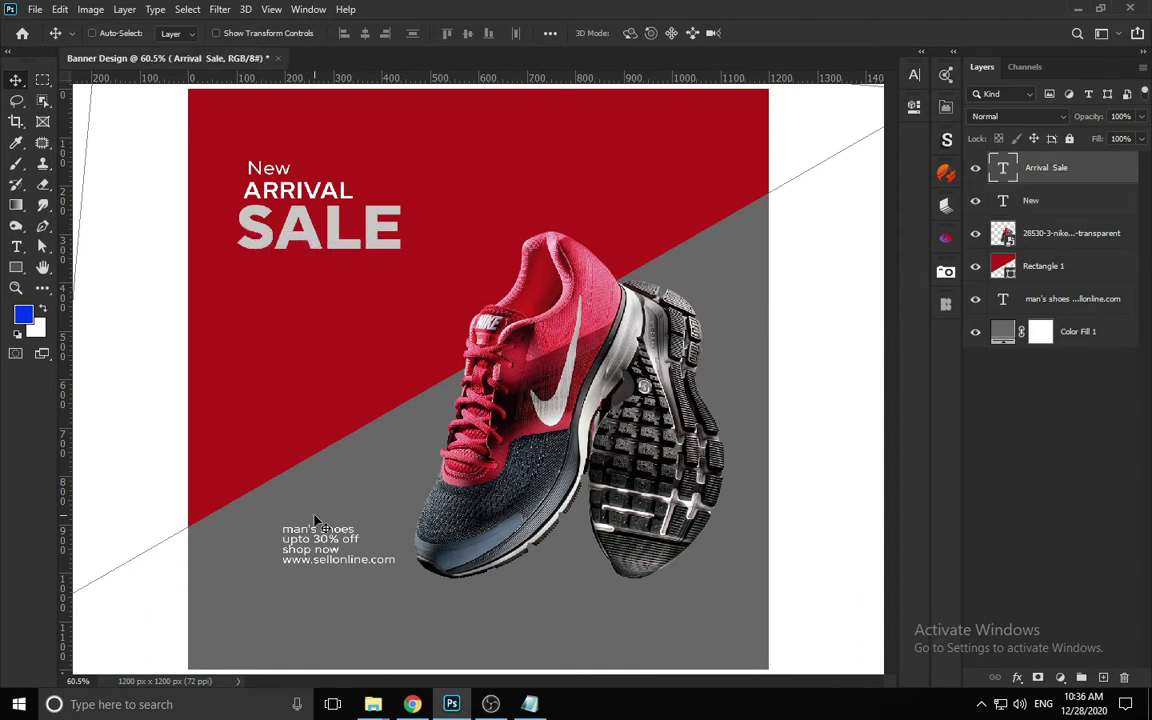
# - Cut the line "man's shoes" out of the small text block on the grey area
pyautogui.press('t')
pyautogui.moveTo(283, 529); pyautogui.dragTo(356, 529)
pyautogui.hotkey('ctrl', 'x')
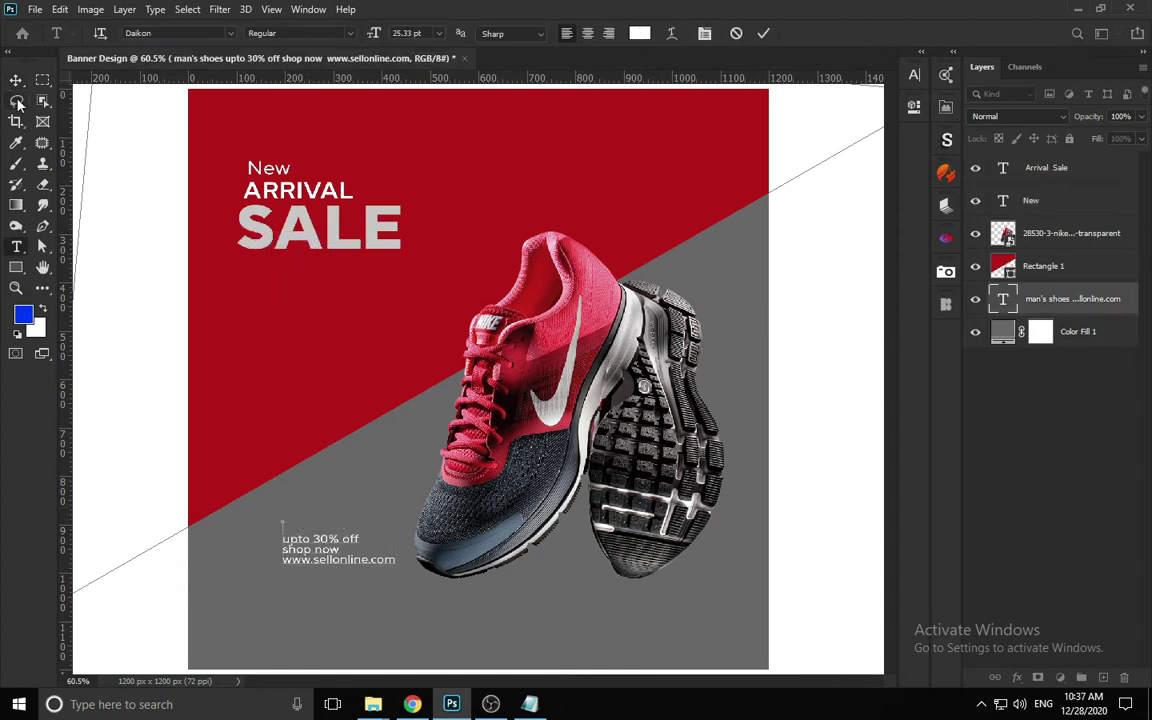
pyautogui.click(16, 81)
# - Paste "man's shoes" as a separate white text on the red area and bring its layer to the top of the stack
pyautogui.press('t')
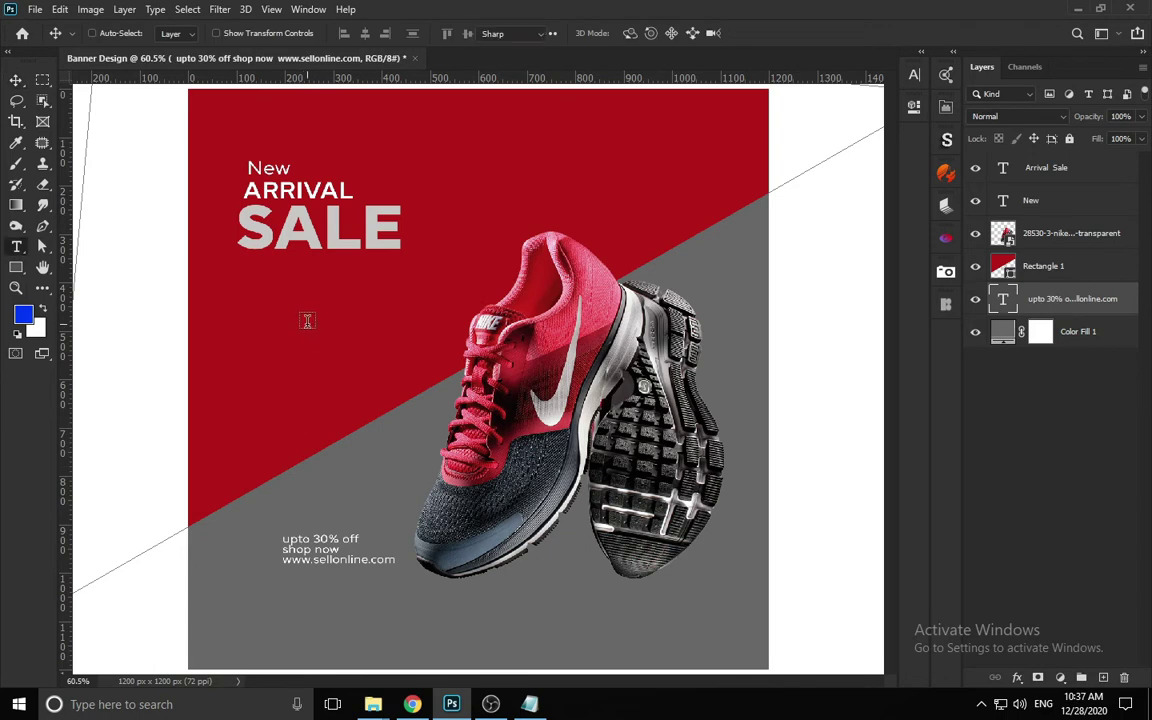
pyautogui.click(278, 326)
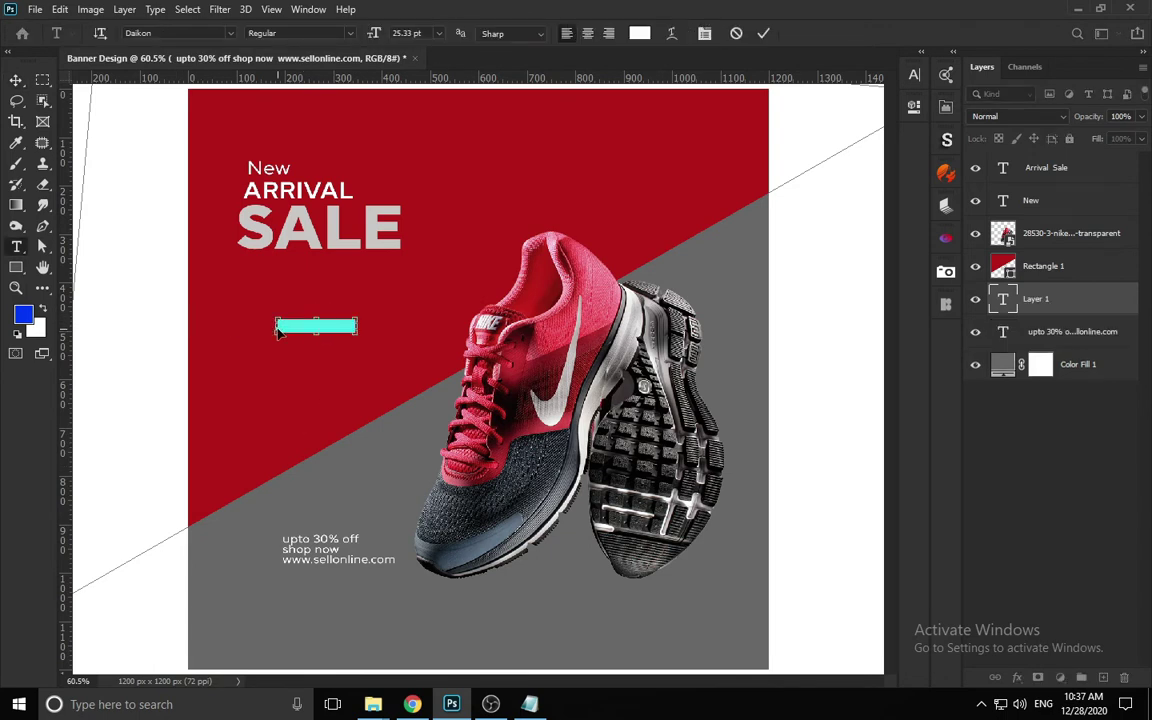
pyautogui.hotkey('ctrl', 'v')
pyautogui.hotkey('ctrl', 'a')
pyautogui.click(640, 33)
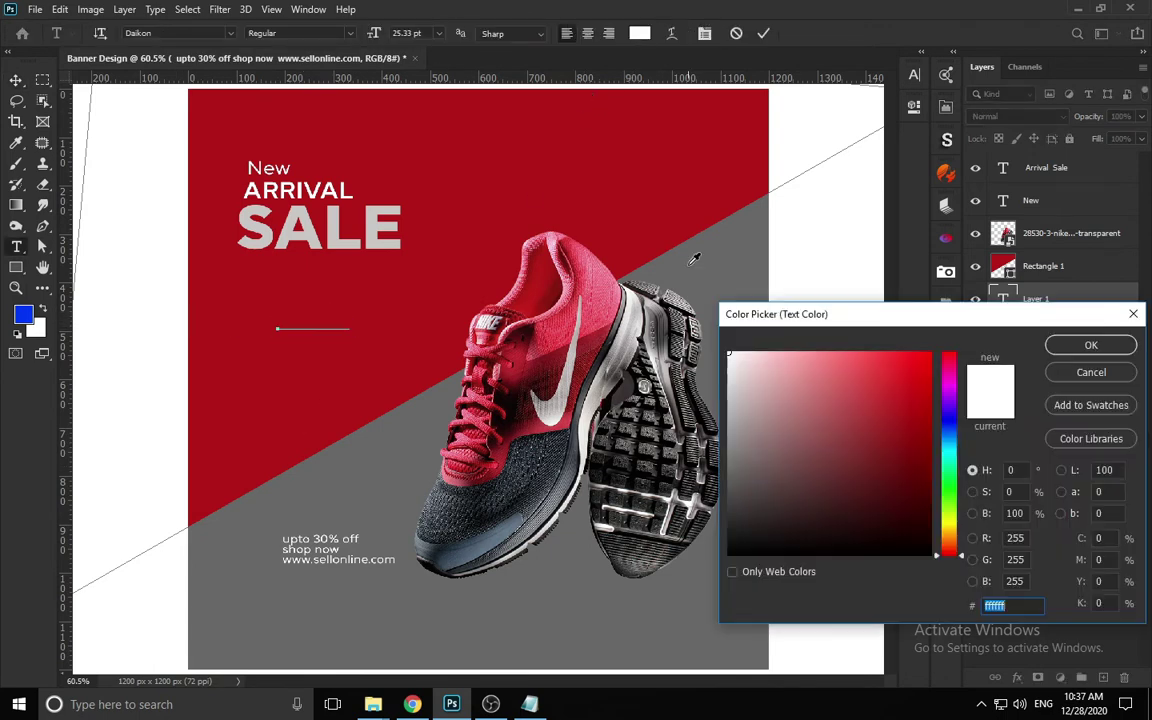
pyautogui.click(1092, 342)
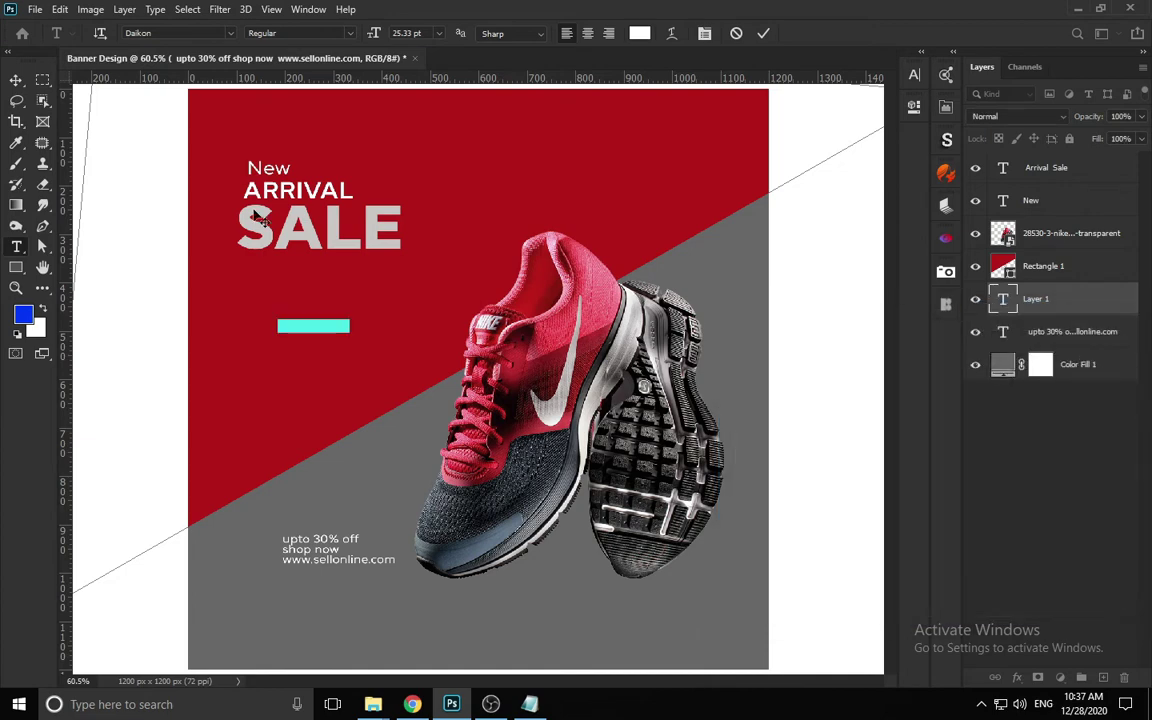
pyautogui.click(16, 86)
pyautogui.moveTo(1000, 290); pyautogui.dragTo(1030, 190)
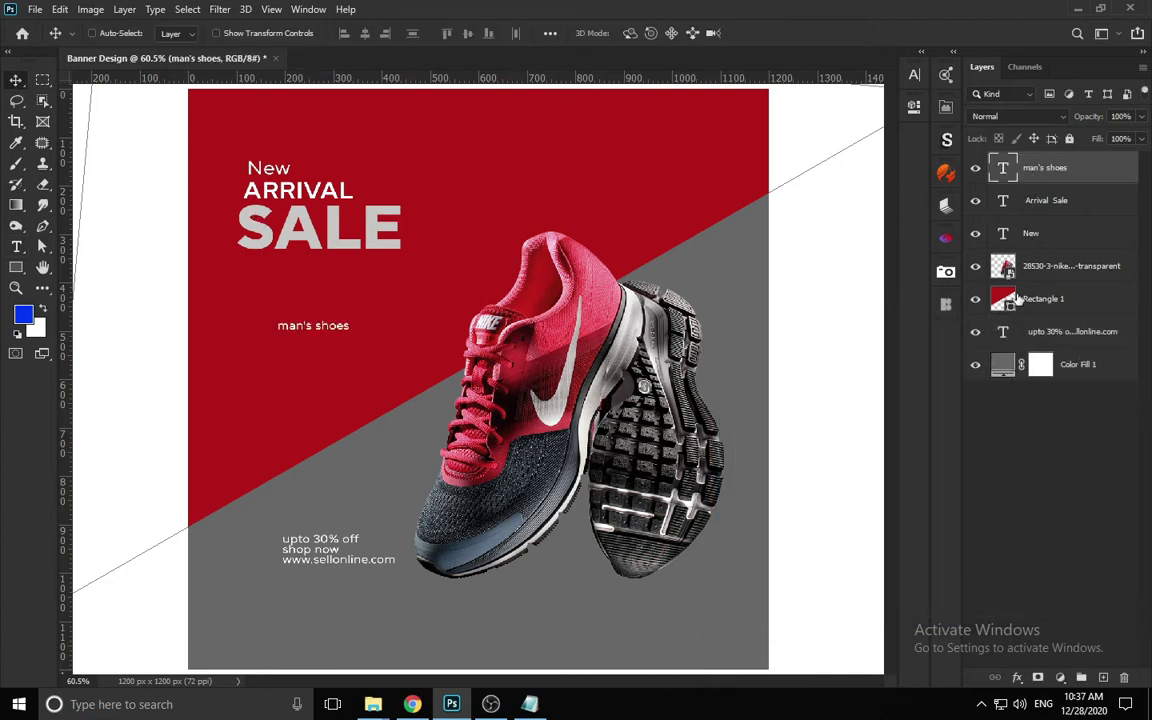
# - Enlarge the "man's shoes" text to about 42 pt below SALE and set its font to Arabic Typesetting
pyautogui.hotkey('ctrl', 't')
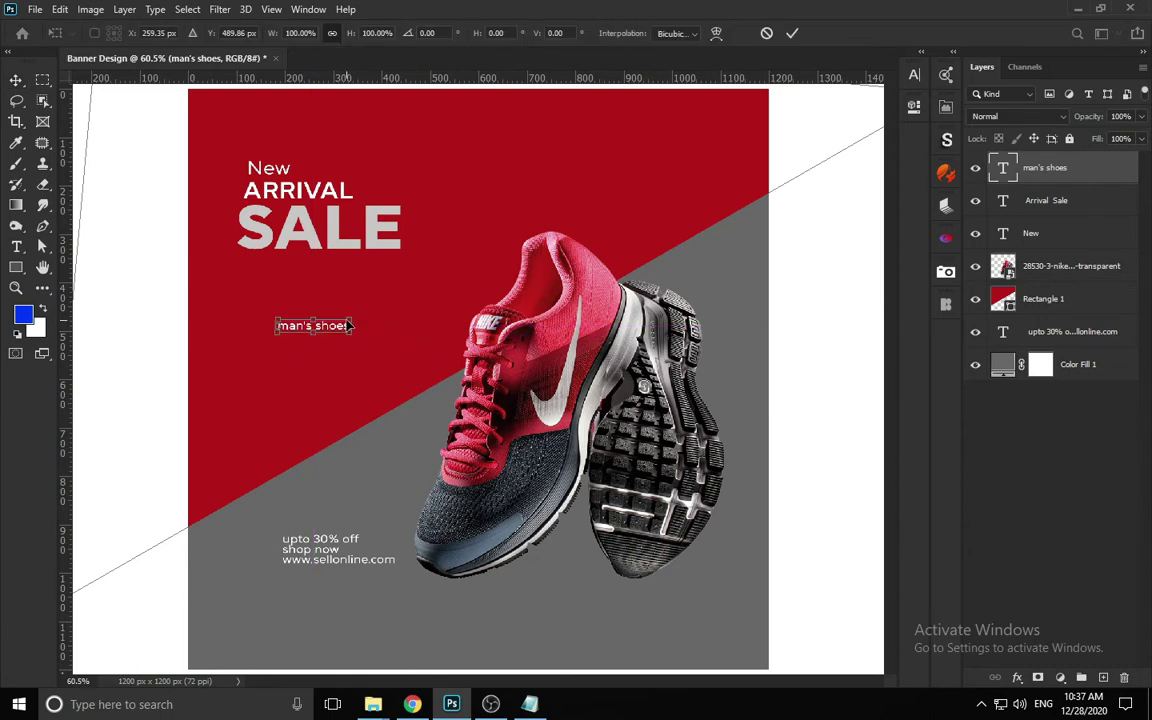
pyautogui.moveTo(349, 318); pyautogui.dragTo(318, 306)
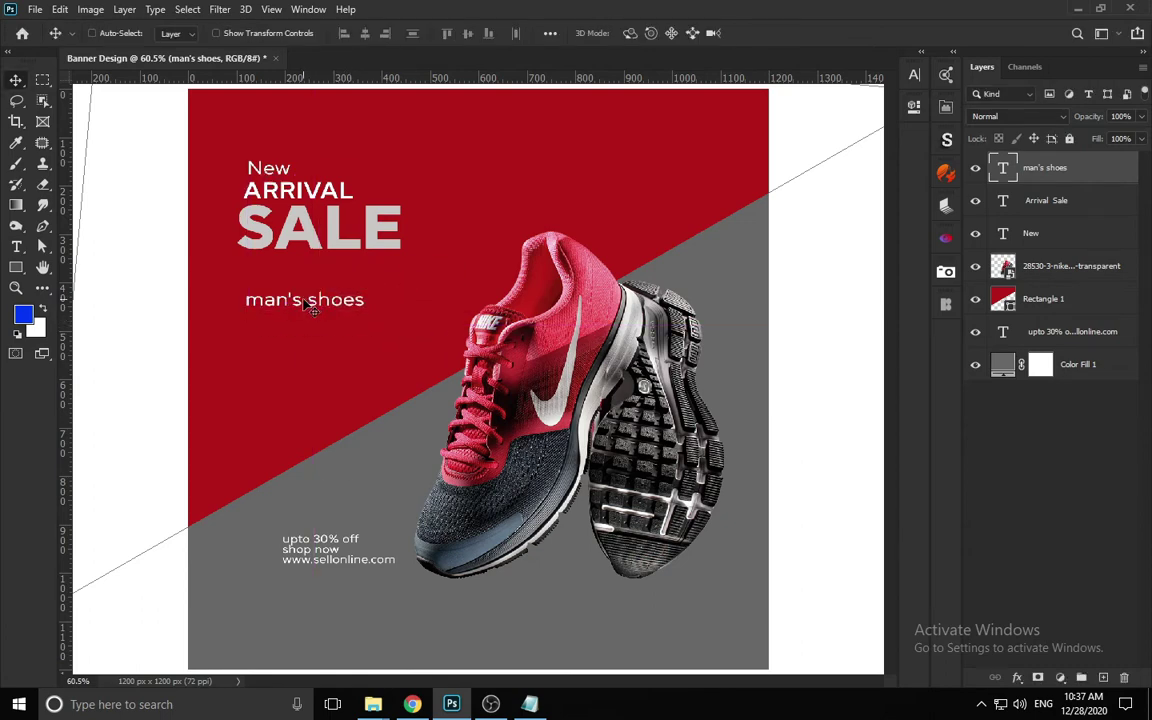
pyautogui.press('t')
pyautogui.click(304, 300)
pyautogui.hotkey('ctrl', 'a')
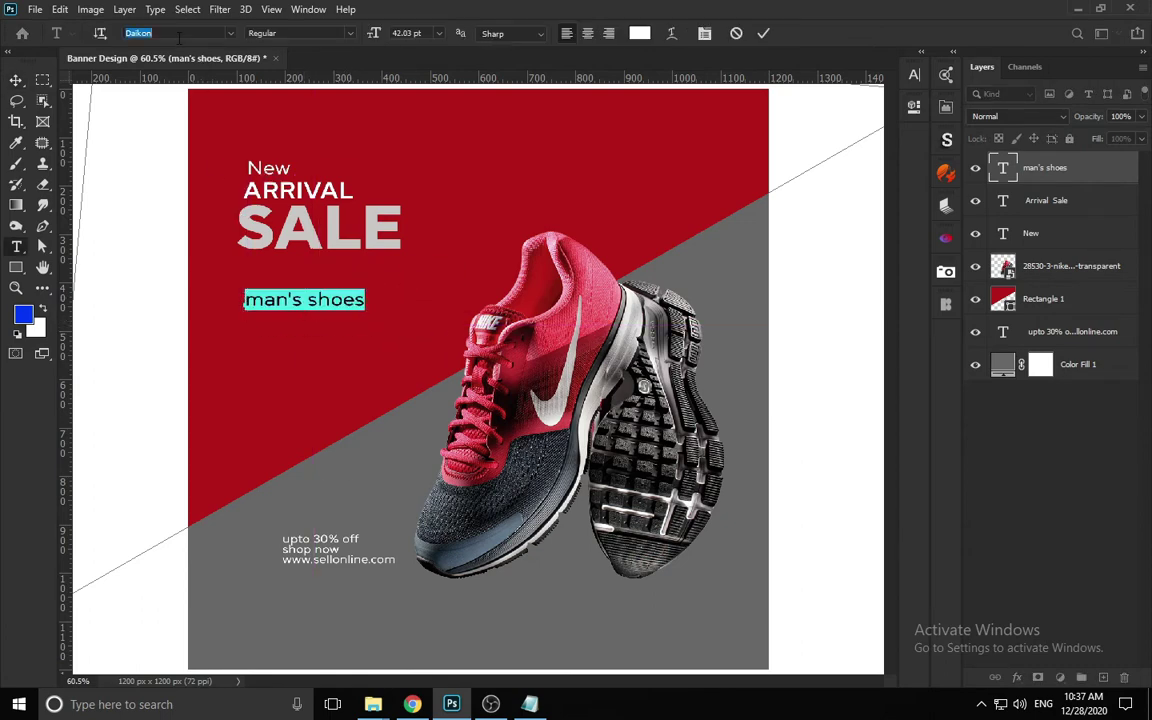
pyautogui.write('ar')
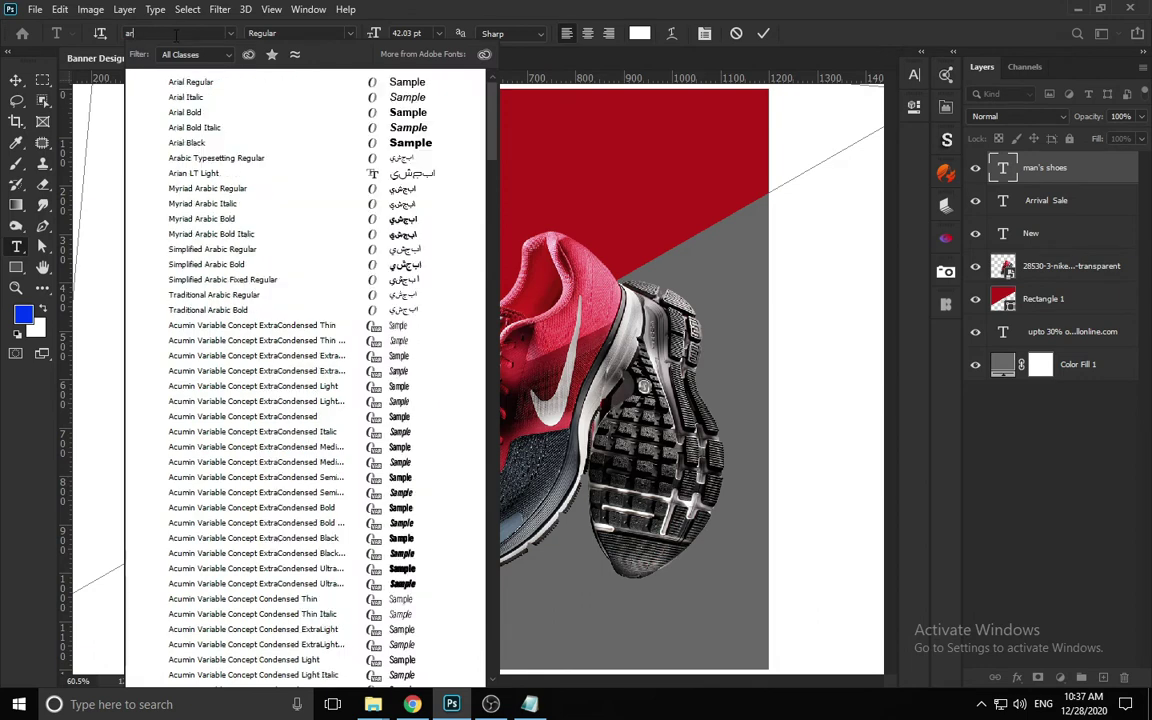
pyautogui.click(201, 158)
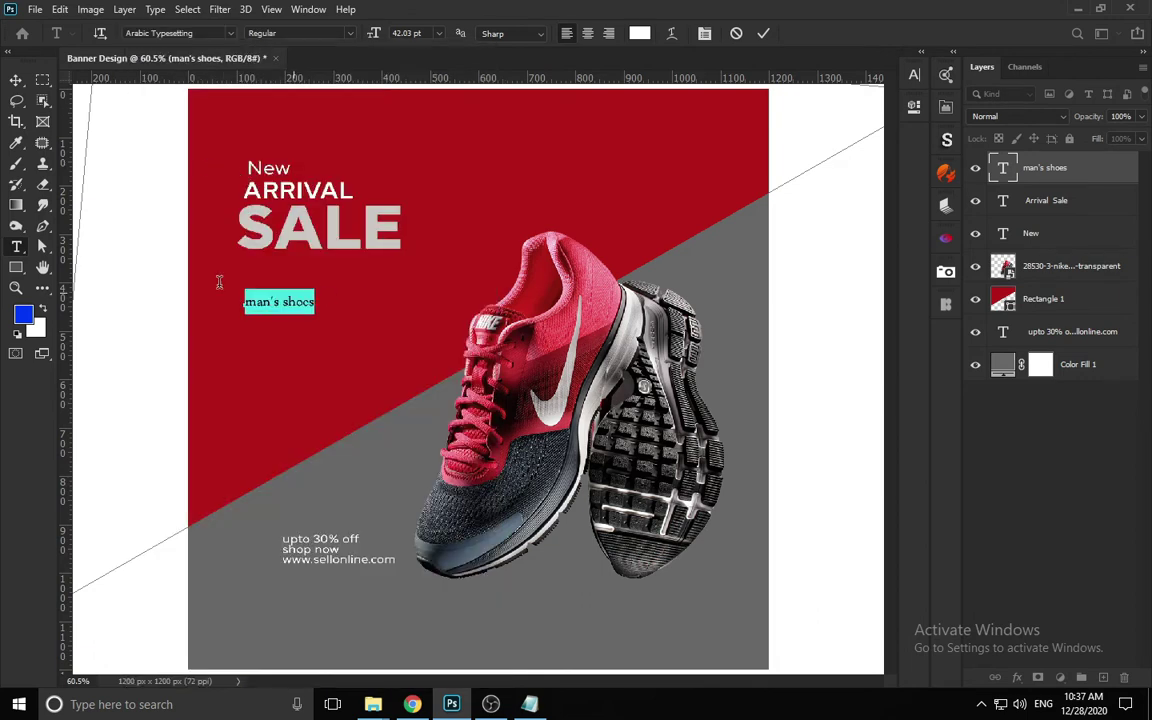
pyautogui.click(17, 80)
# - Scale the "man's shoes" text up to about 192%
pyautogui.hotkey('ctrl', 't')
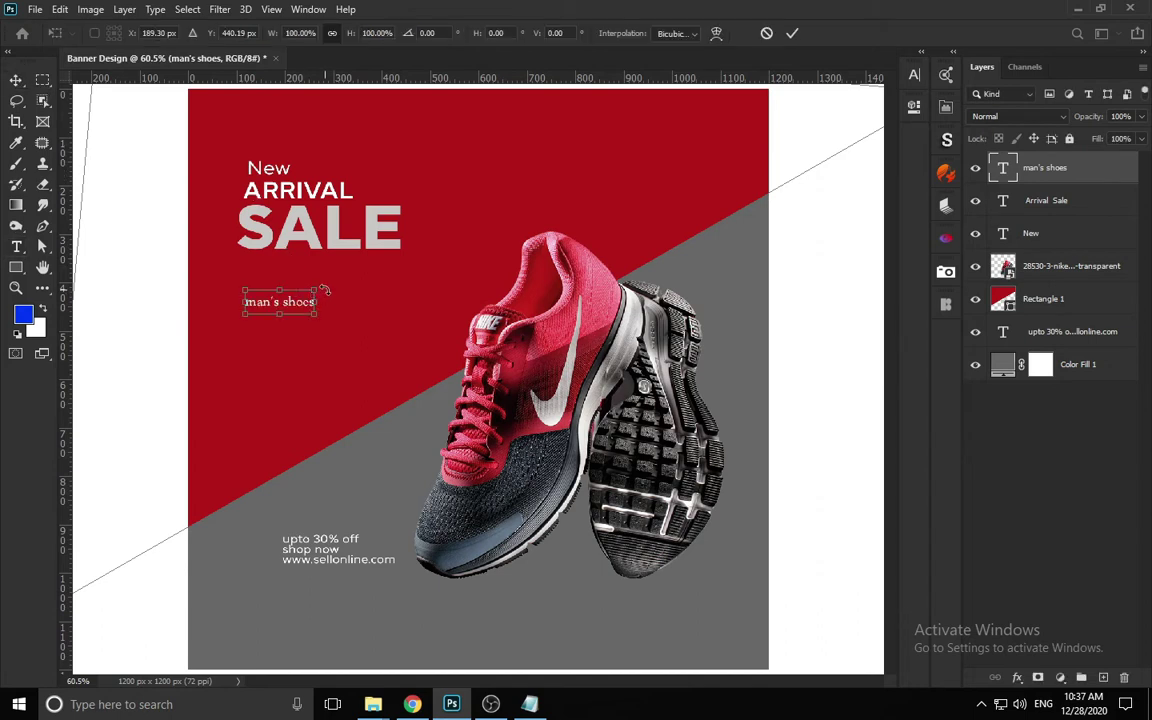
pyautogui.moveTo(318, 289); pyautogui.dragTo(387, 265)
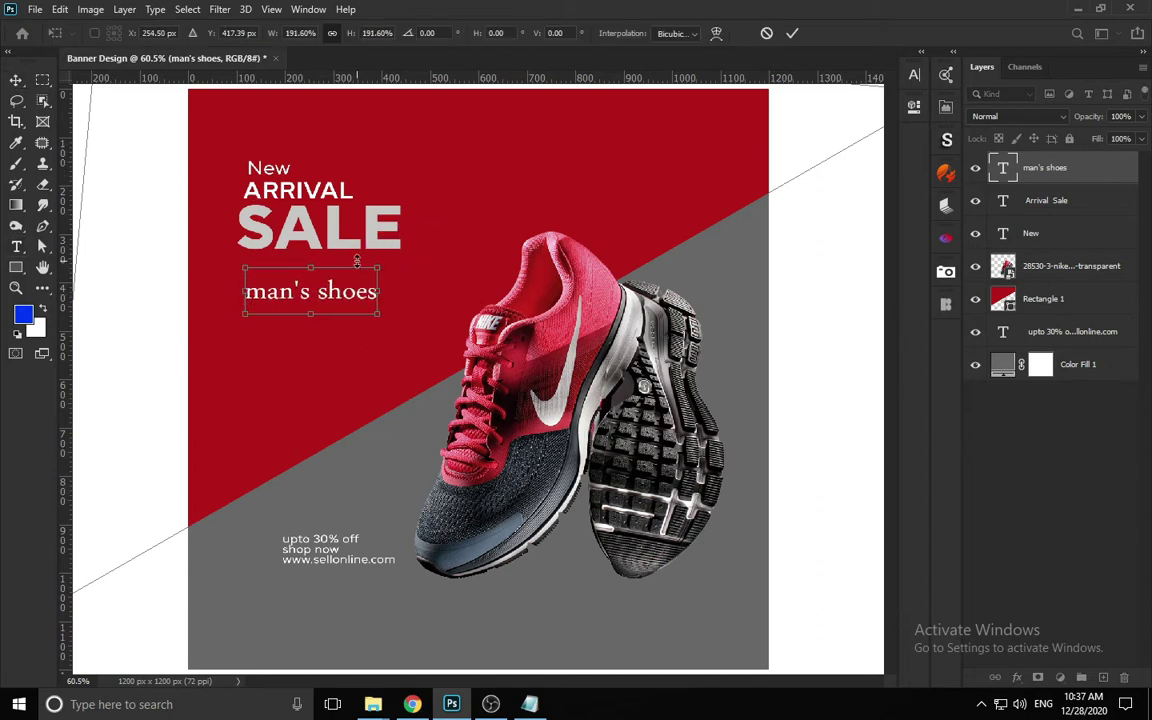
pyautogui.press('Return')
# - Apply all caps to the "man's shoes" text
pyautogui.press('t')
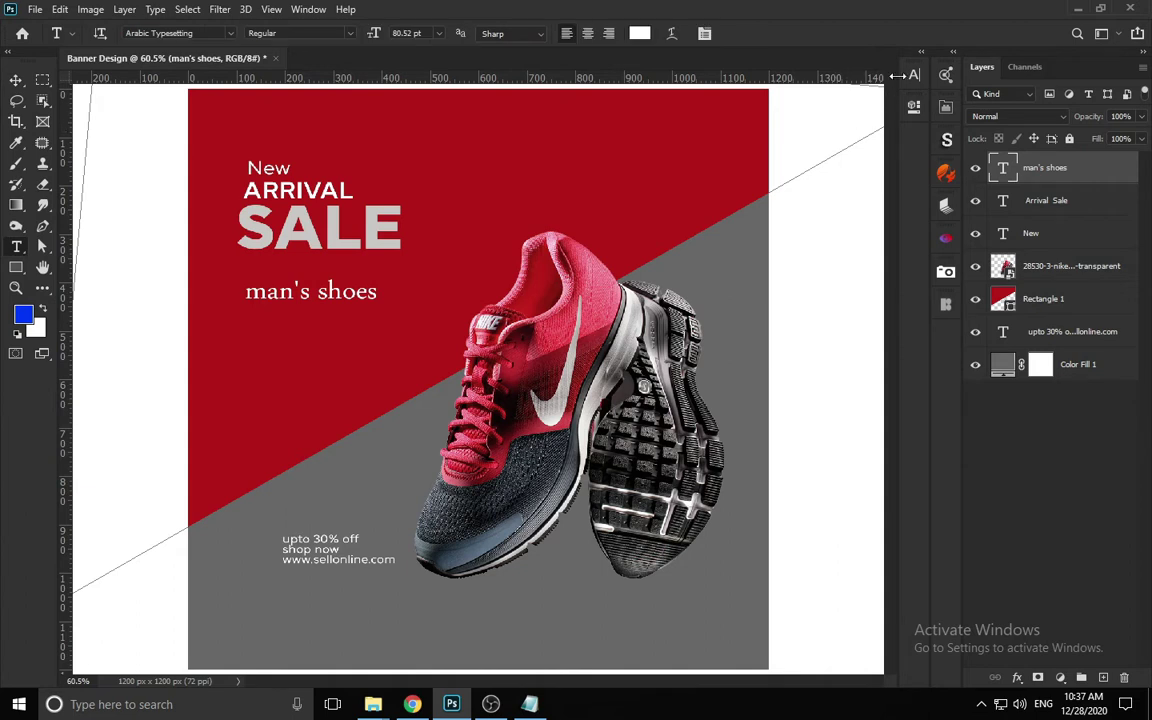
pyautogui.click(913, 75)
pyautogui.click(856, 117)
pyautogui.hotkey('shift', 'ctrl', 'k')
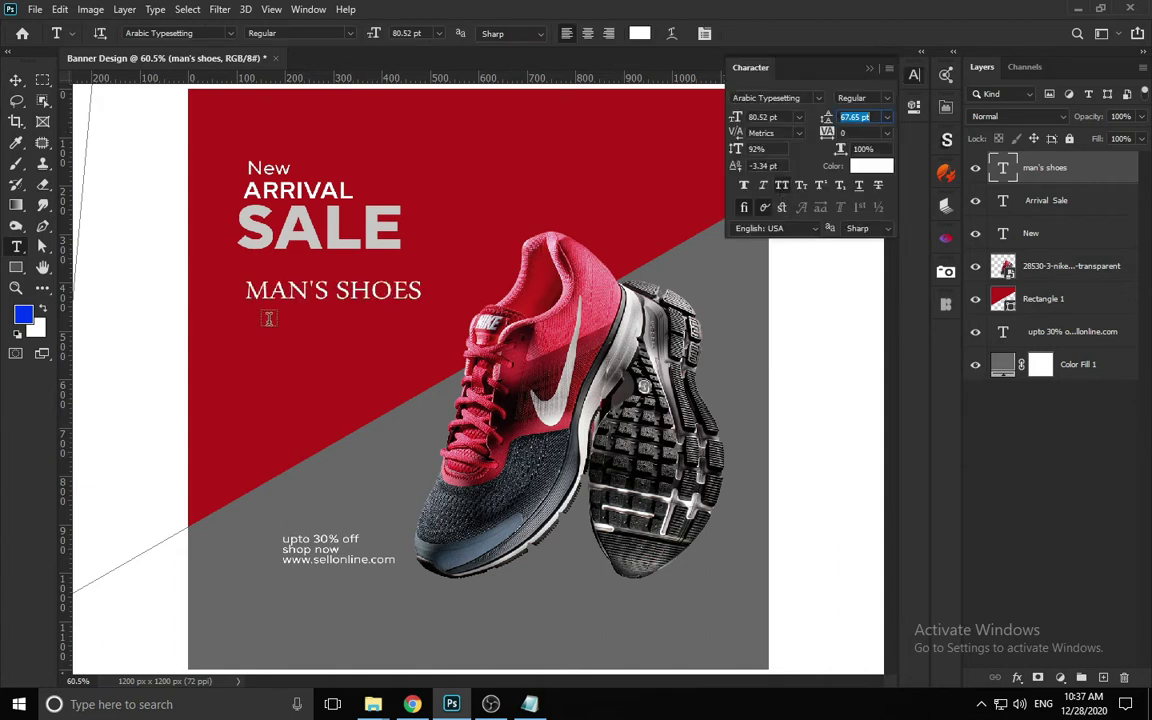
pyautogui.write('v')
pyautogui.click(16, 80)
pyautogui.click(548, 275)
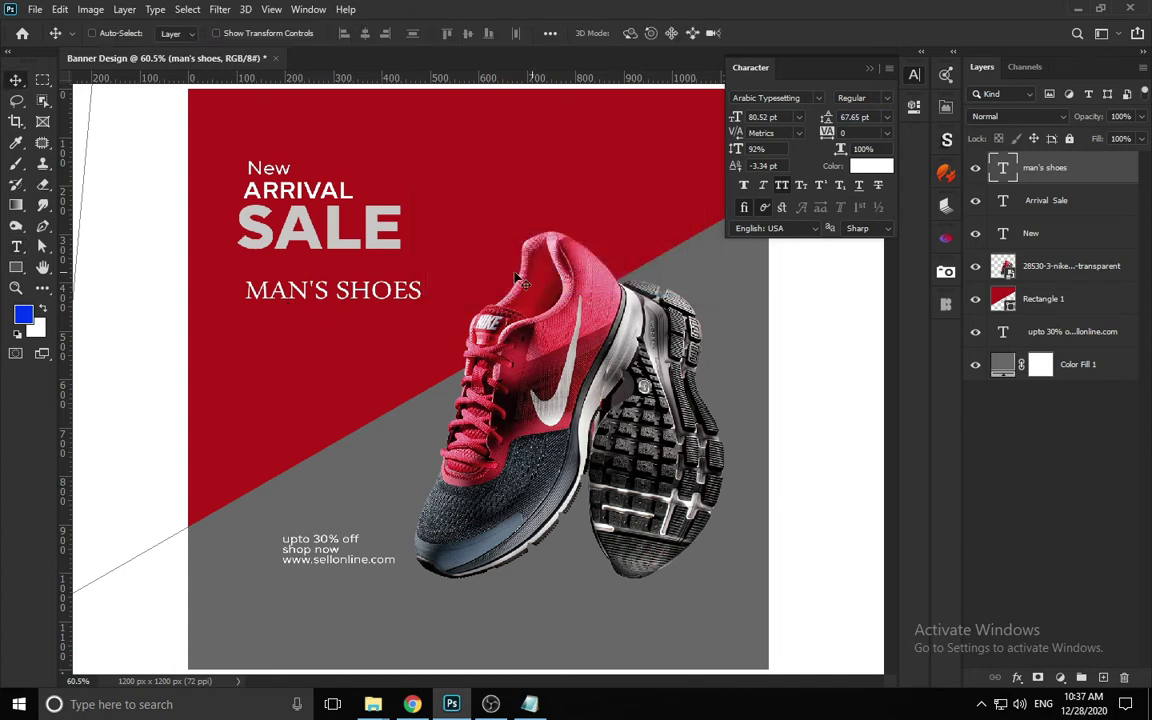
# - Shrink the MAN'S SHOES text to about 52 pt and place it directly beneath SALE, near its starting edge
pyautogui.hotkey('ctrl', 't')
pyautogui.moveTo(420, 312); pyautogui.dragTo(287, 283)
pyautogui.press('Return')
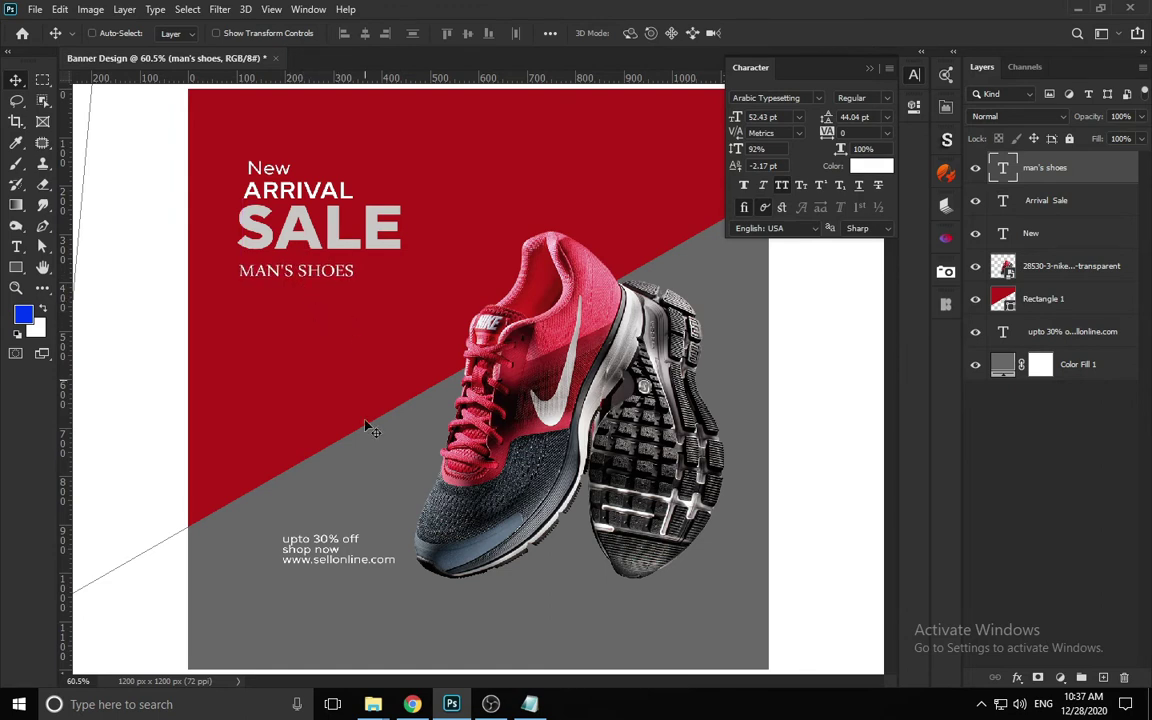
# - Remove the line "upto 30% off" from the small text block on the grey area
pyautogui.doubleClick(318, 538)
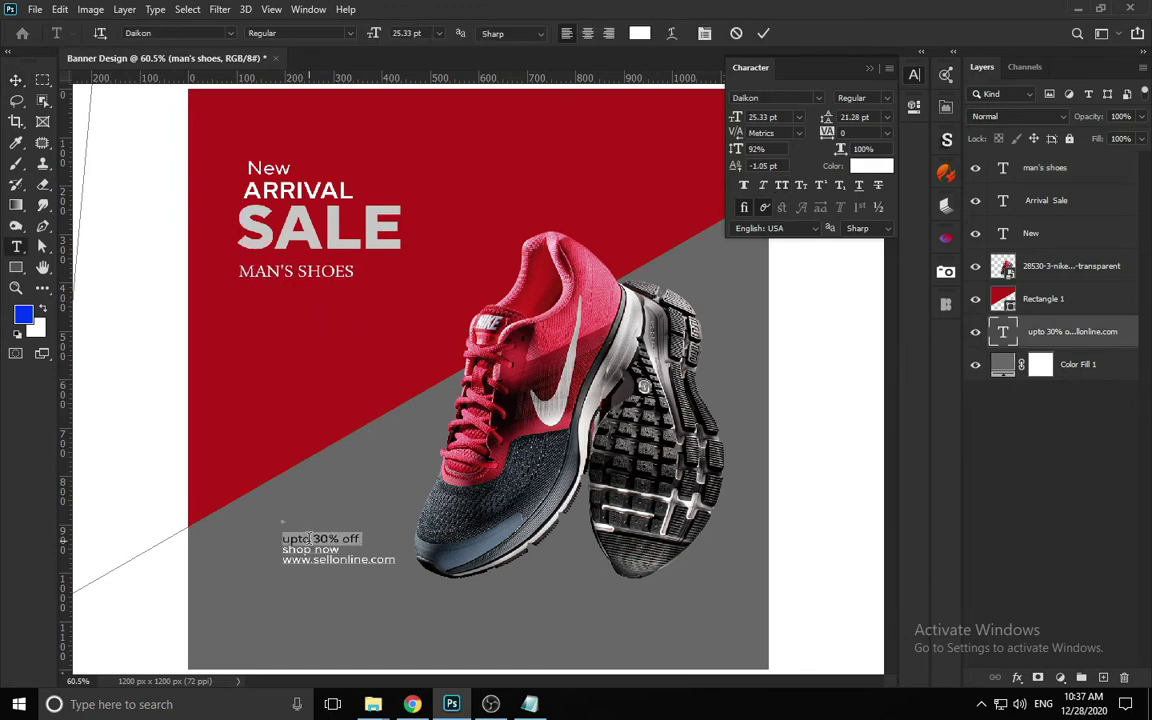
pyautogui.press('BackSpace')
pyautogui.click(16, 80)
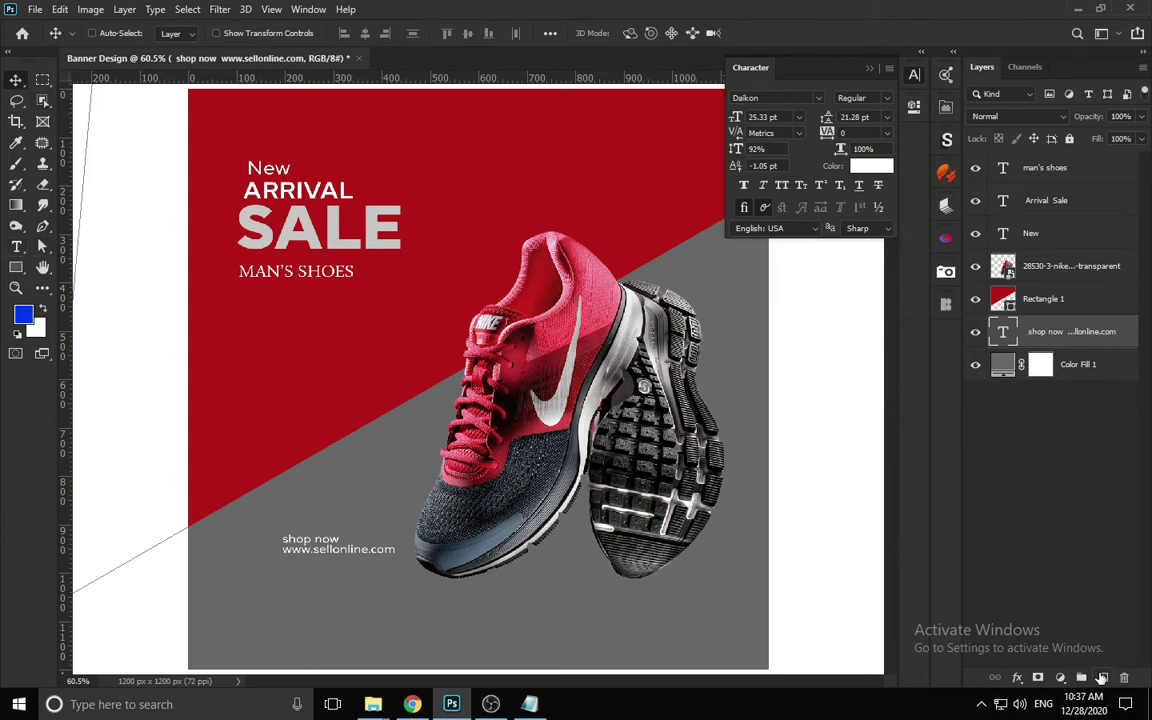
# - Add a new layer and draw a blue circle about 294 px in diameter above the "shop now" text
pyautogui.click(1103, 678)
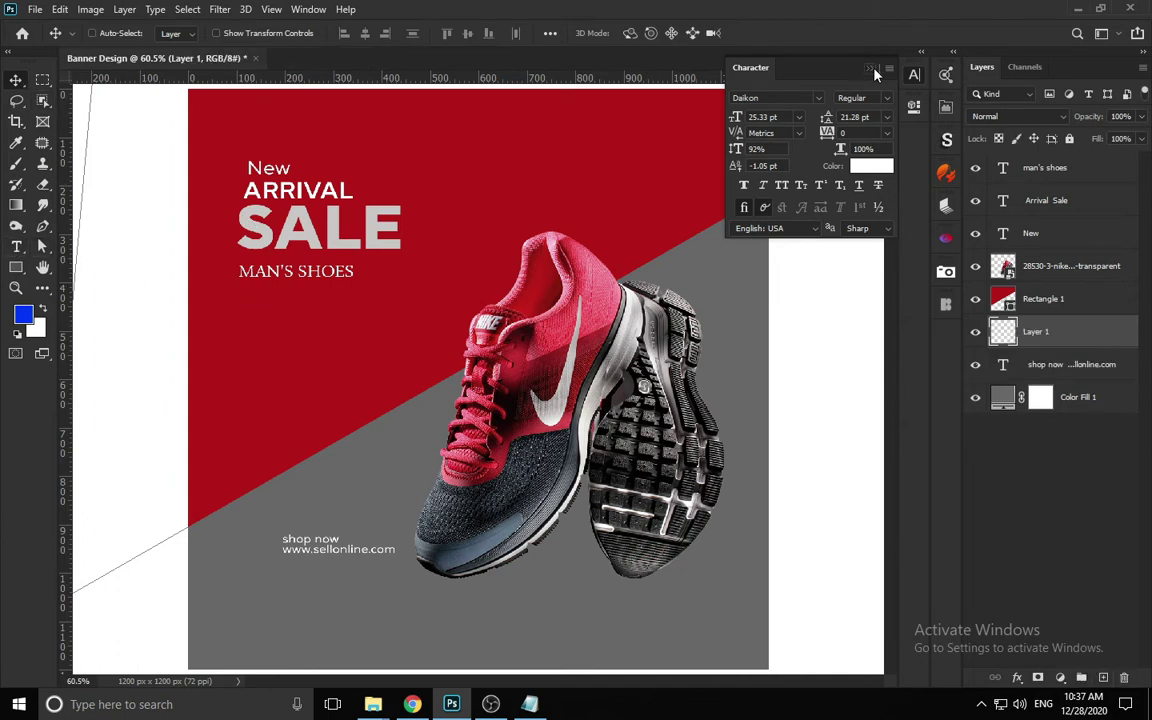
pyautogui.click(871, 68)
pyautogui.click(15, 267)
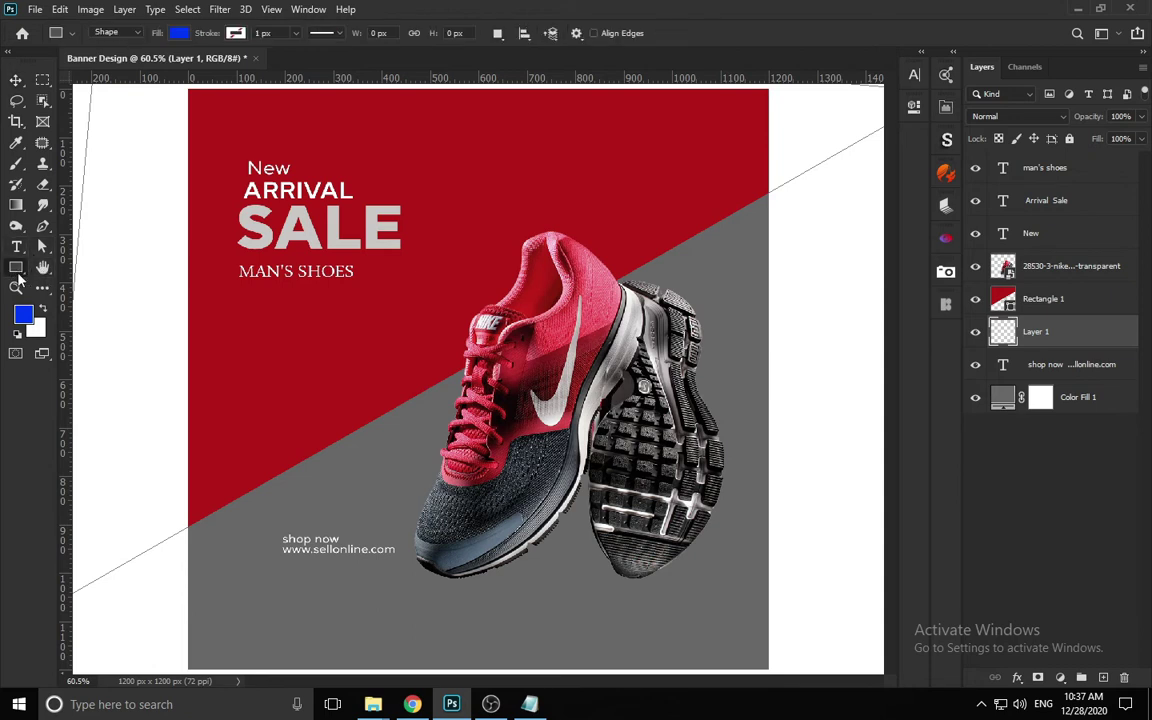
pyautogui.rightClick(16, 271)
pyautogui.click(56, 285)
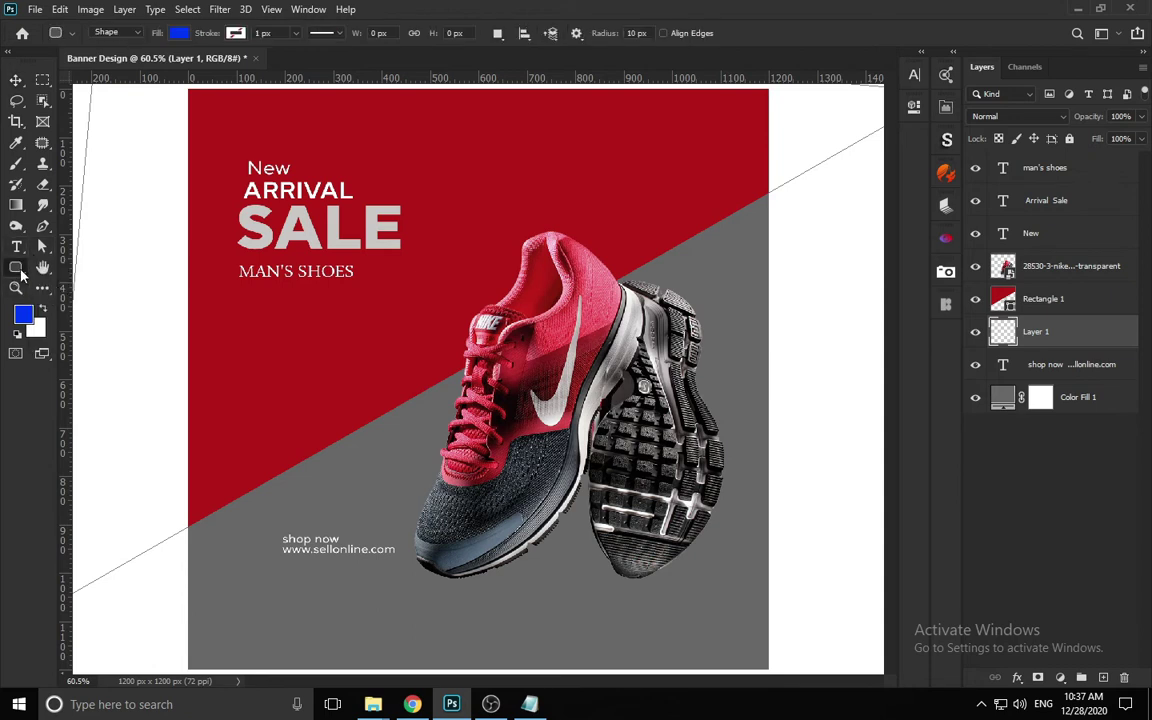
pyautogui.rightClick(18, 270)
pyautogui.click(82, 298)
pyautogui.moveTo(255, 358); pyautogui.dragTo(411, 483)
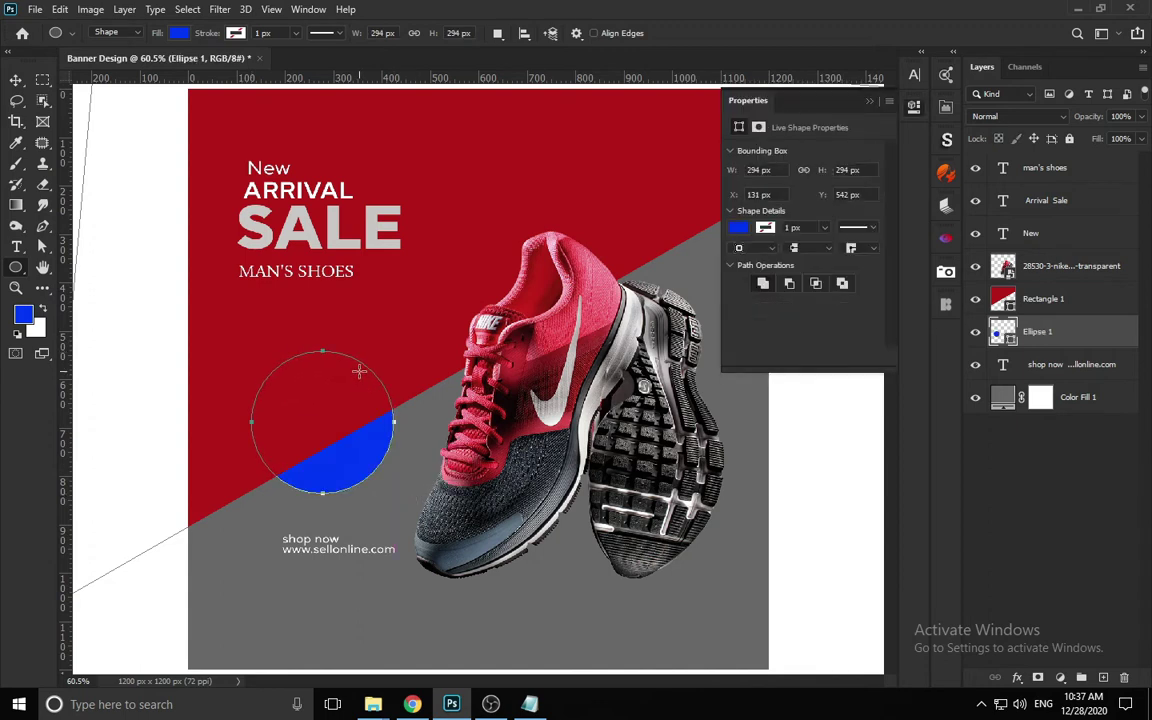
pyautogui.click(870, 99)
pyautogui.press('v')
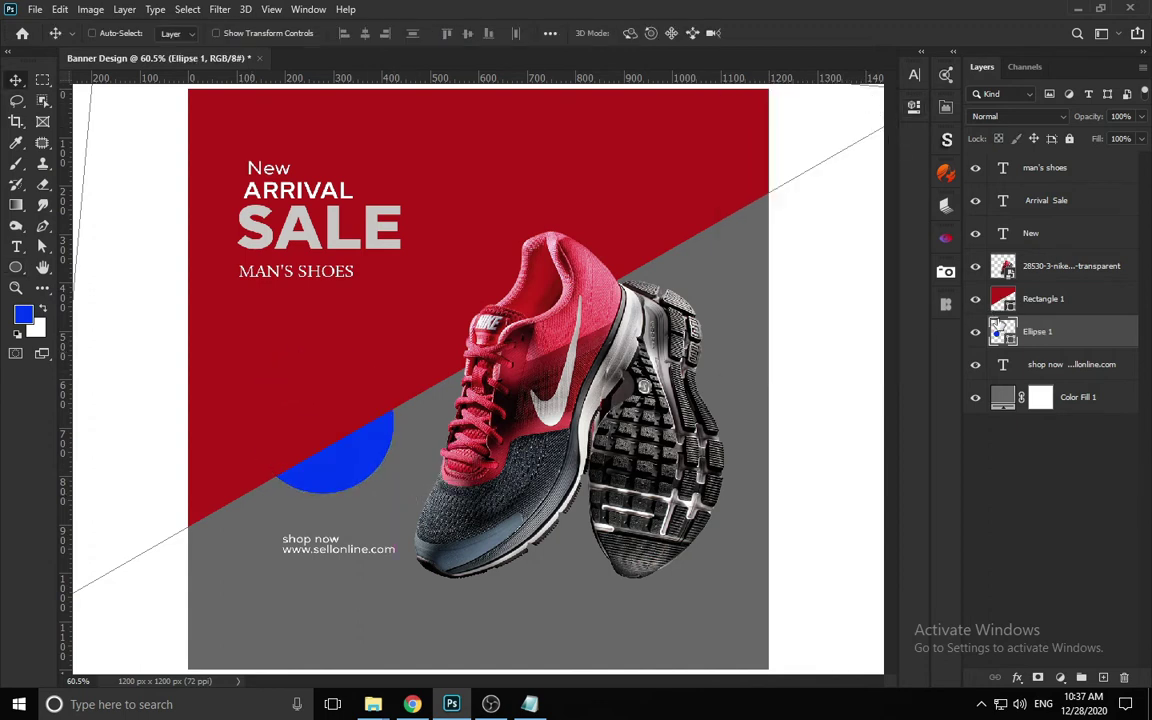
# - Bring the blue circle in front of the red diagonal shape and recolour it with grey #8e7f7e sampled from the shoe
pyautogui.click(996, 305)
pyautogui.moveTo(996, 308); pyautogui.dragTo(998, 345)
pyautogui.doubleClick(1003, 298)
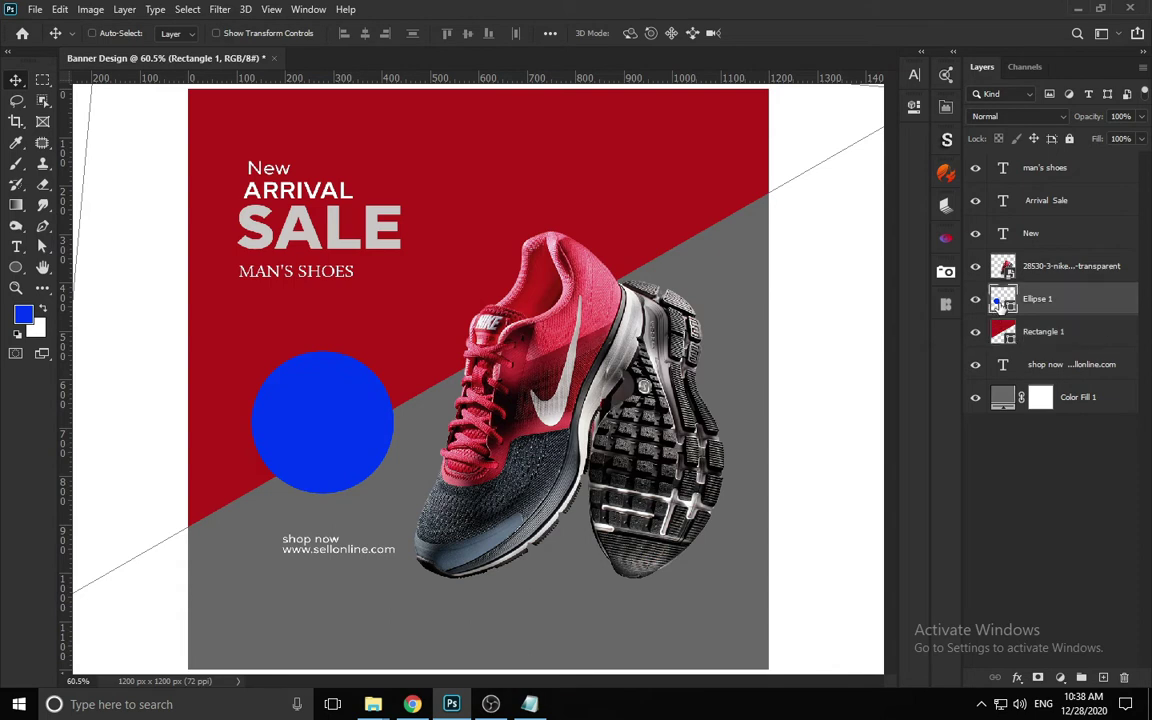
pyautogui.click(546, 405)
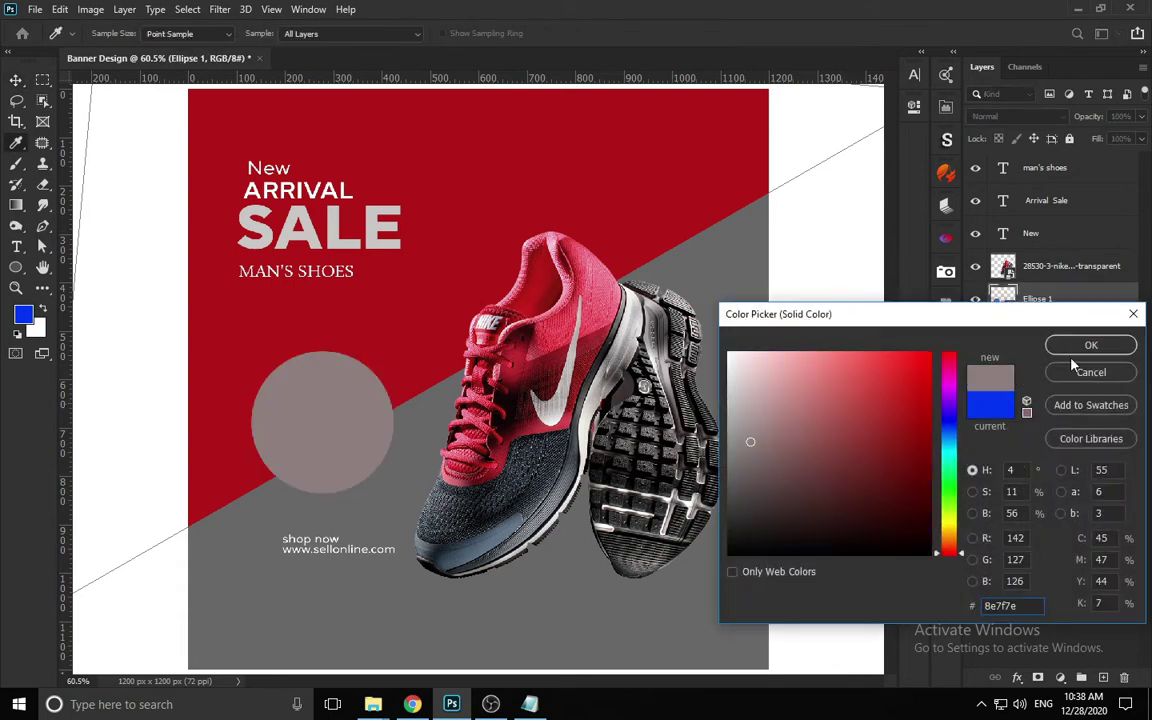
pyautogui.click(1072, 348)
# - Enlarge the grey circle slightly and shift it up and left so it straddles the red and grey areas
pyautogui.hotkey('ctrl', 't')
pyautogui.moveTo(252, 349); pyautogui.dragTo(241, 340)
pyautogui.press('Return')
pyautogui.moveTo(313, 438)
pyautogui.mouseDown()
pyautogui.moveTo(297, 445)
pyautogui.moveTo(308, 426)
pyautogui.mouseUp()
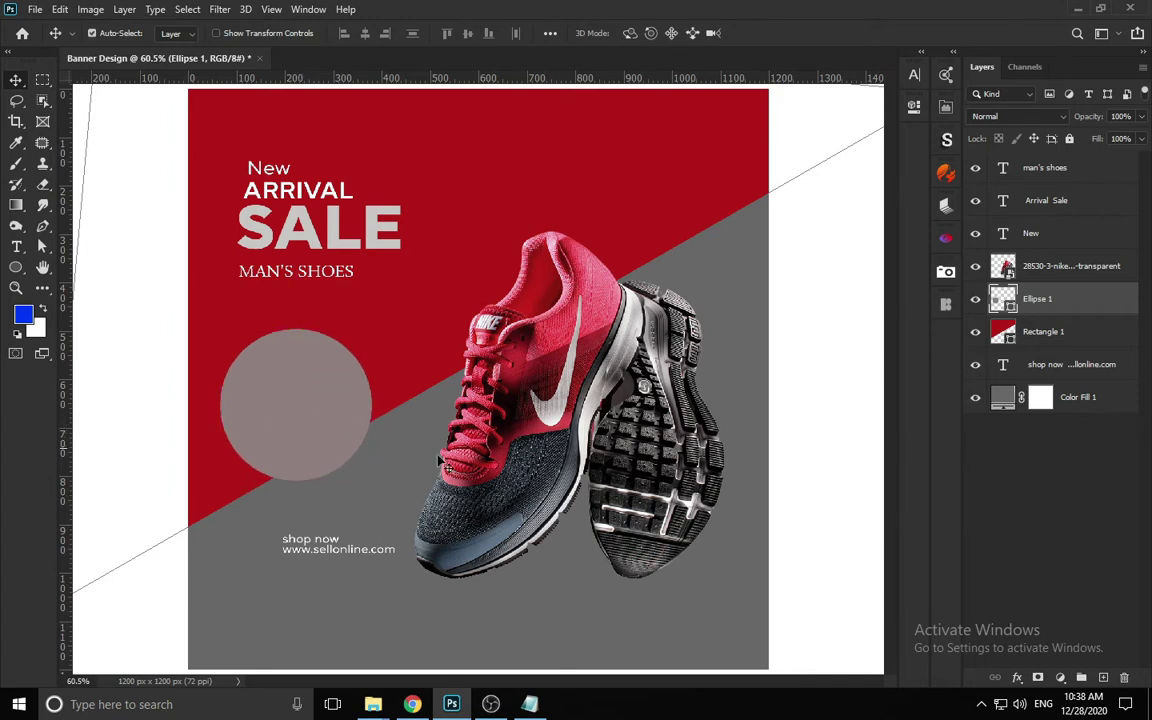
# - Duplicate the grey circle and recolour the lower copy with red sampled from the diagonal shape
pyautogui.hotkey('ctrl', 'j')
pyautogui.doubleClick(1002, 332)
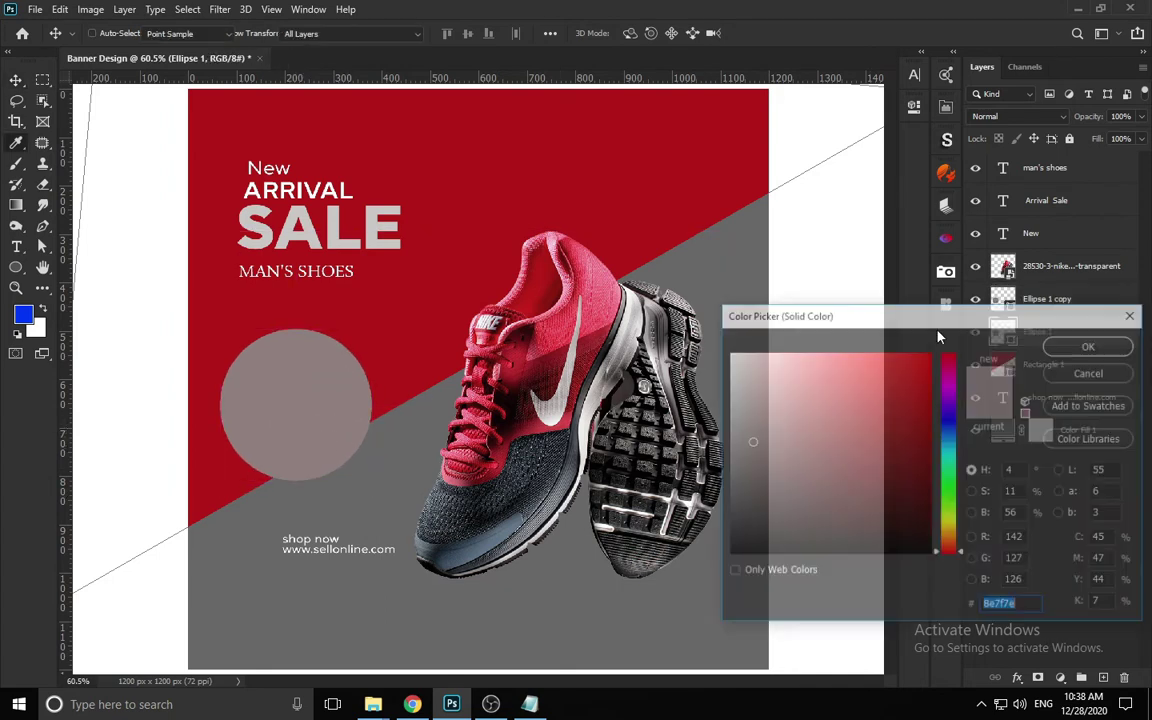
pyautogui.click(452, 316)
pyautogui.press('Return')
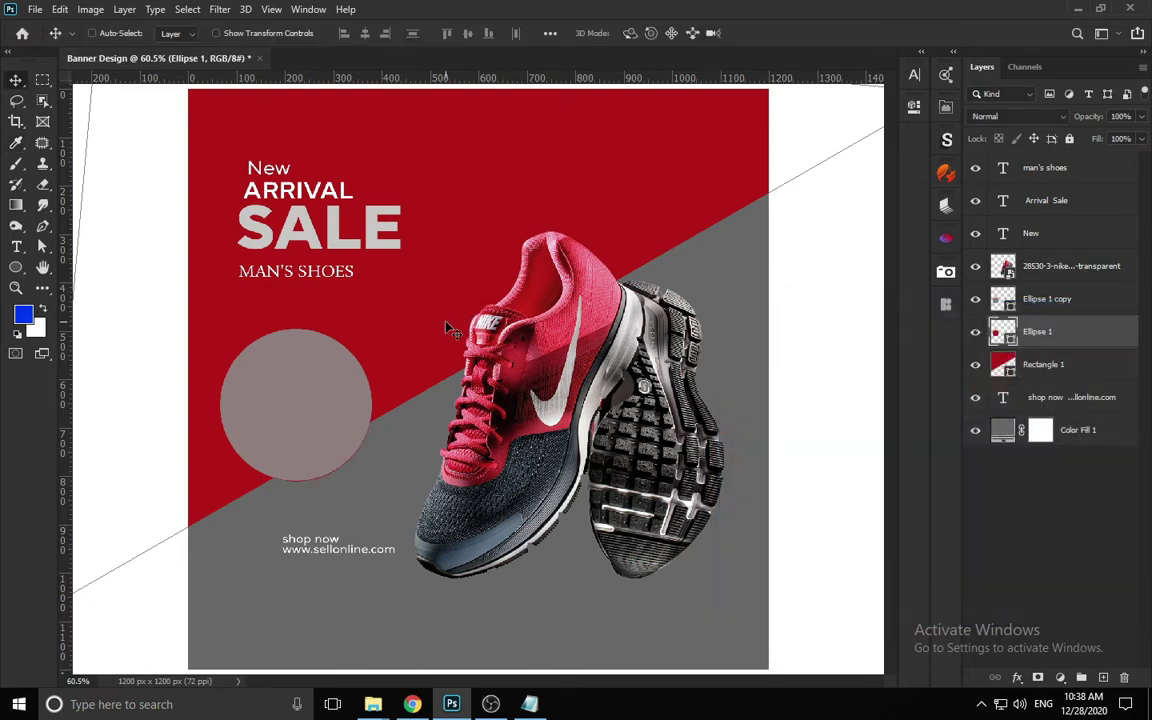
# - Nudge the red circle down and slightly right so it forms an offset rim behind the grey circle
pyautogui.press('Down')
pyautogui.press('Down')
pyautogui.press('Down')
pyautogui.press('Right')
pyautogui.press('Right')
pyautogui.press('Down')
pyautogui.press('Down')
pyautogui.press('Down')
pyautogui.press('Left')
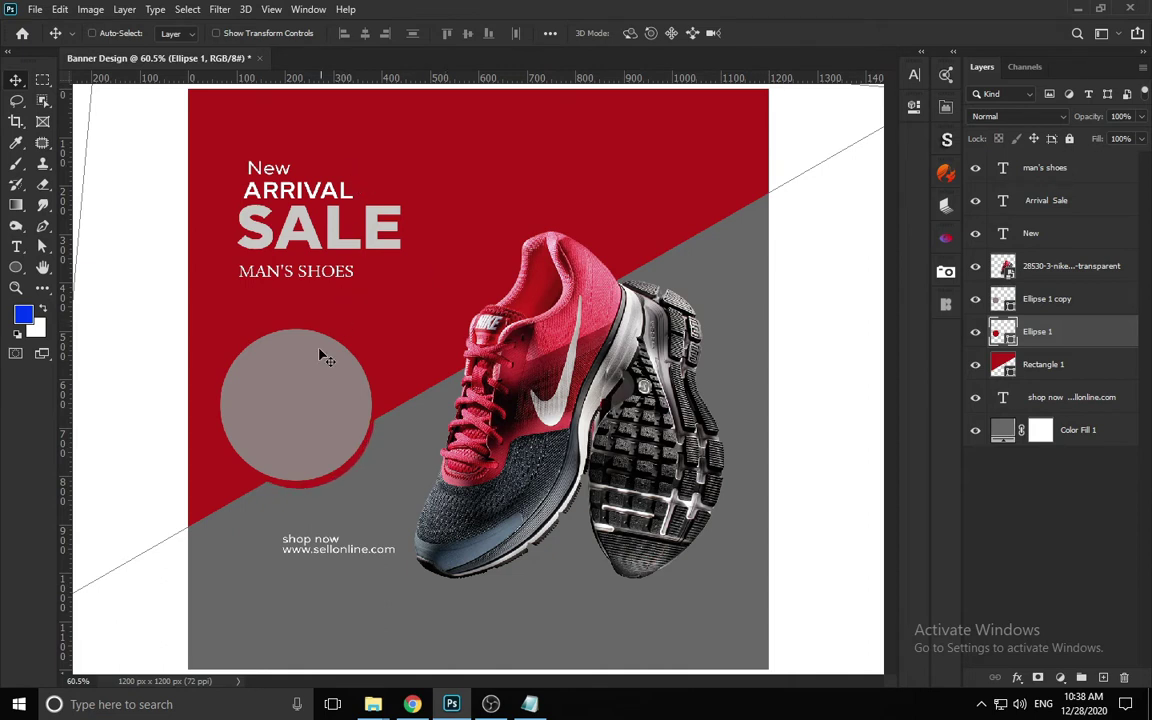
# - Add a new layer and place the text "upto 30% off" on the red area just above the grey circle
pyautogui.press('t')
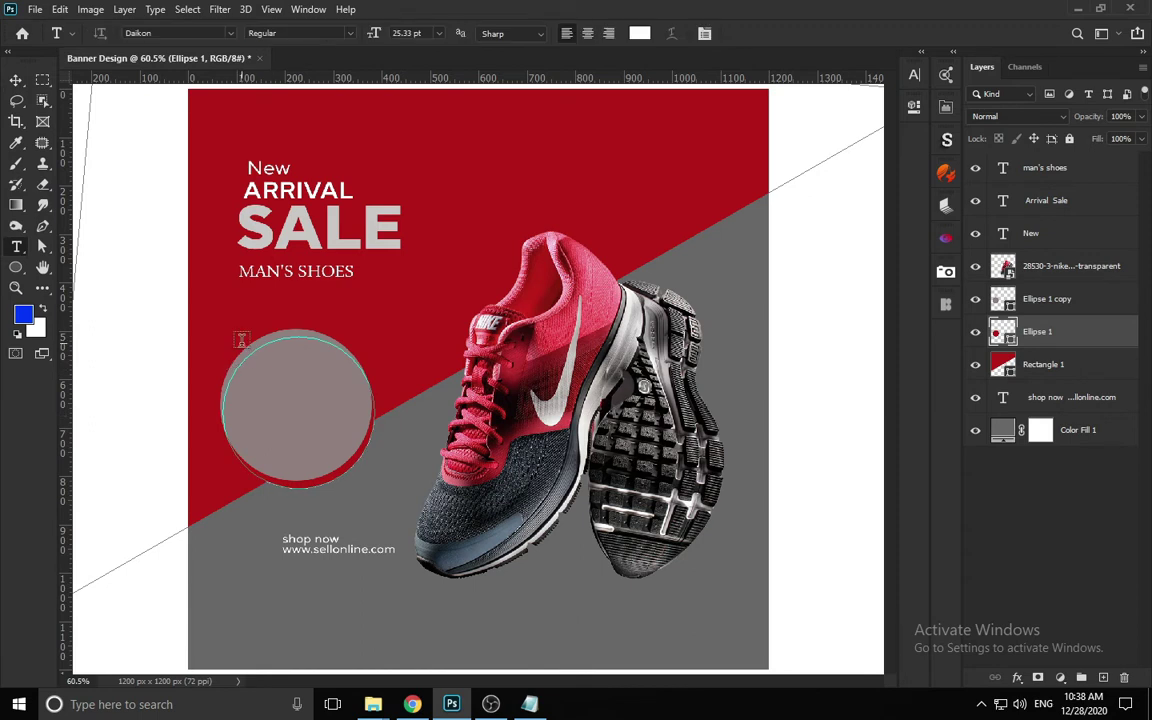
pyautogui.press('v')
pyautogui.click(1103, 677)
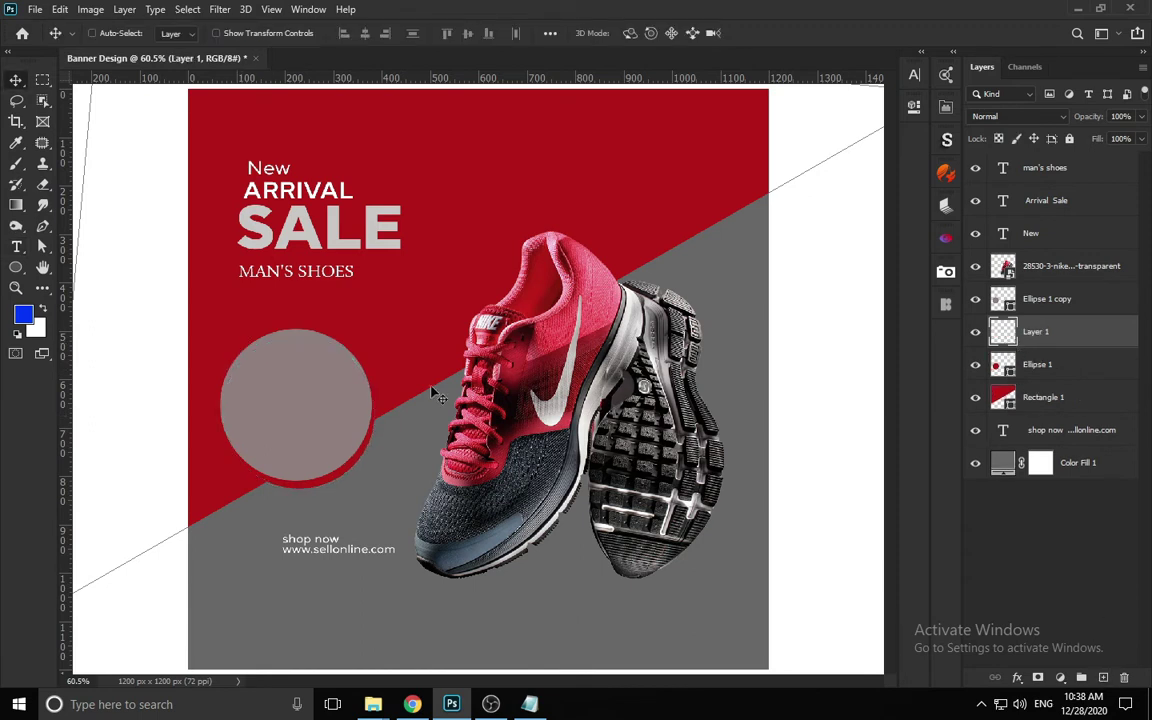
pyautogui.press('t')
pyautogui.click(312, 307)
pyautogui.write('upto 30% off')
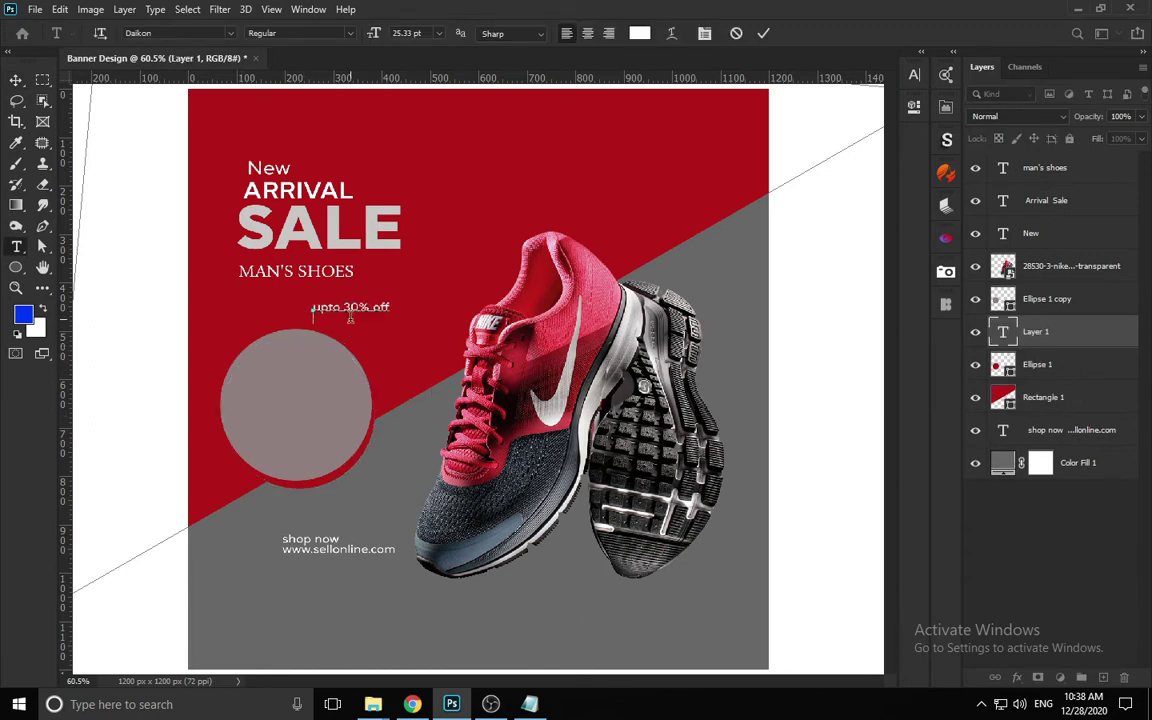
pyautogui.click(16, 76)
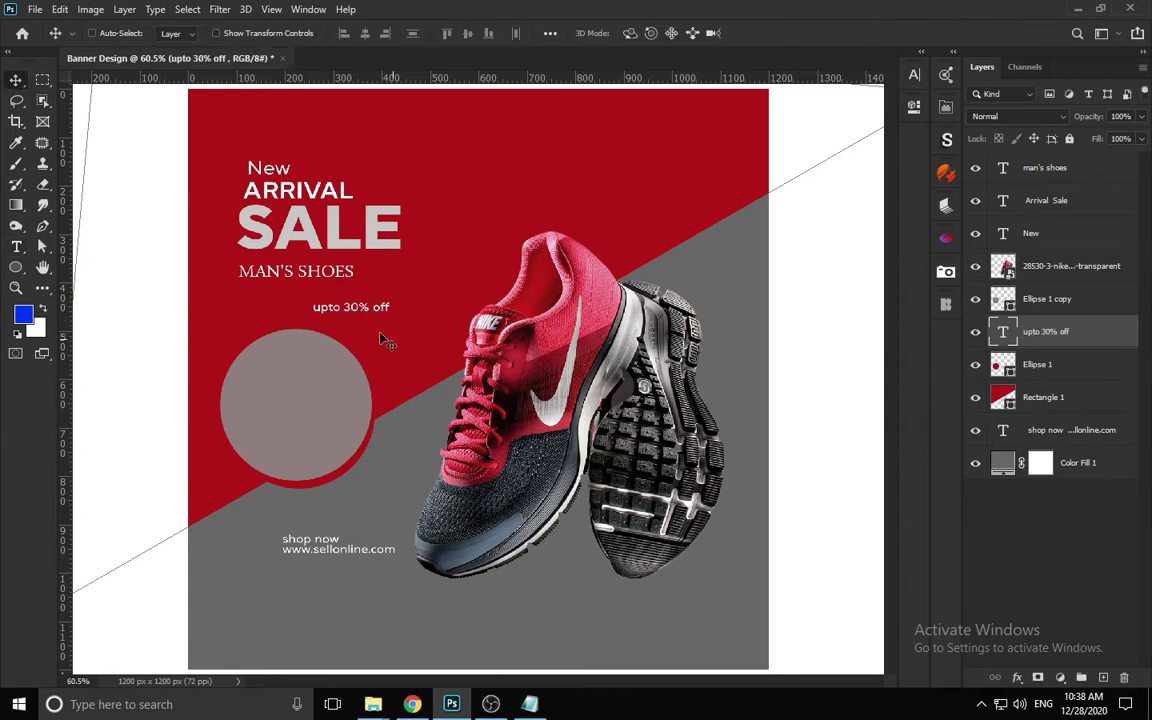
# - Shorten the new text above the circle to "upto"
pyautogui.doubleClick(341, 300)
pyautogui.moveTo(341, 307); pyautogui.dragTo(415, 307)
pyautogui.press('BackSpace')
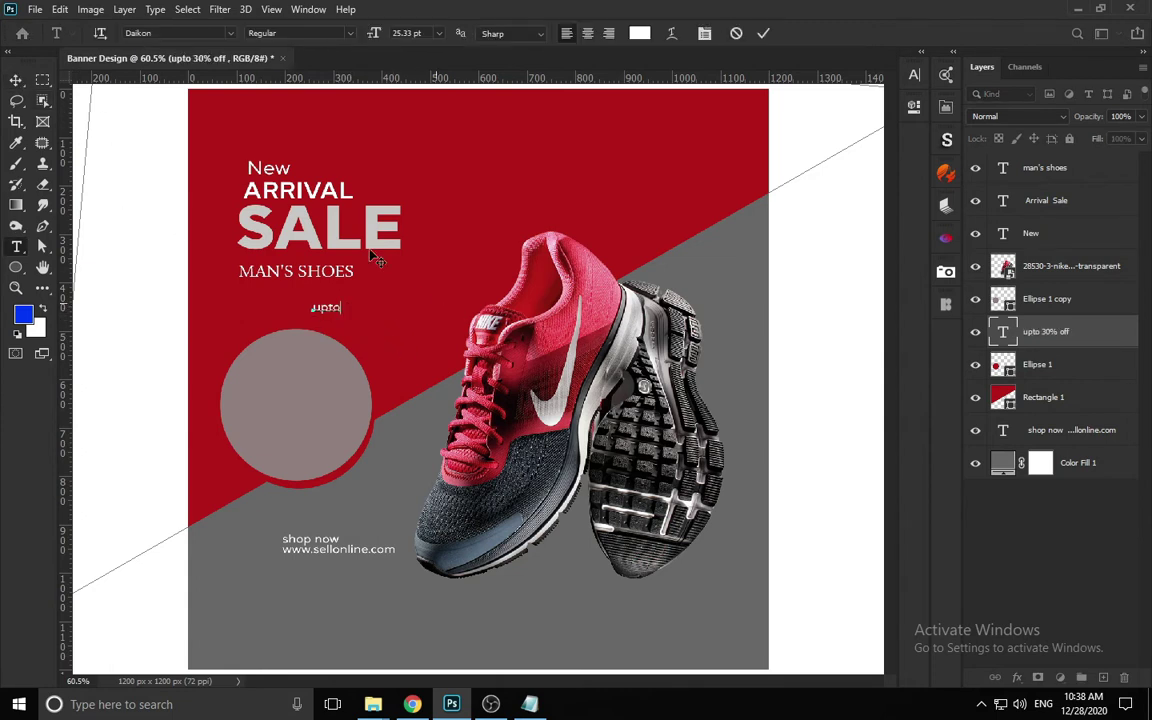
pyautogui.click(763, 33)
# - Enlarge "upto" to about 62 pt, place it in the upper part of the circle and bring its layer to the front
pyautogui.press('v')
pyautogui.hotkey('ctrl', 't')
pyautogui.moveTo(346, 295); pyautogui.dragTo(288, 372)
pyautogui.press('Return')
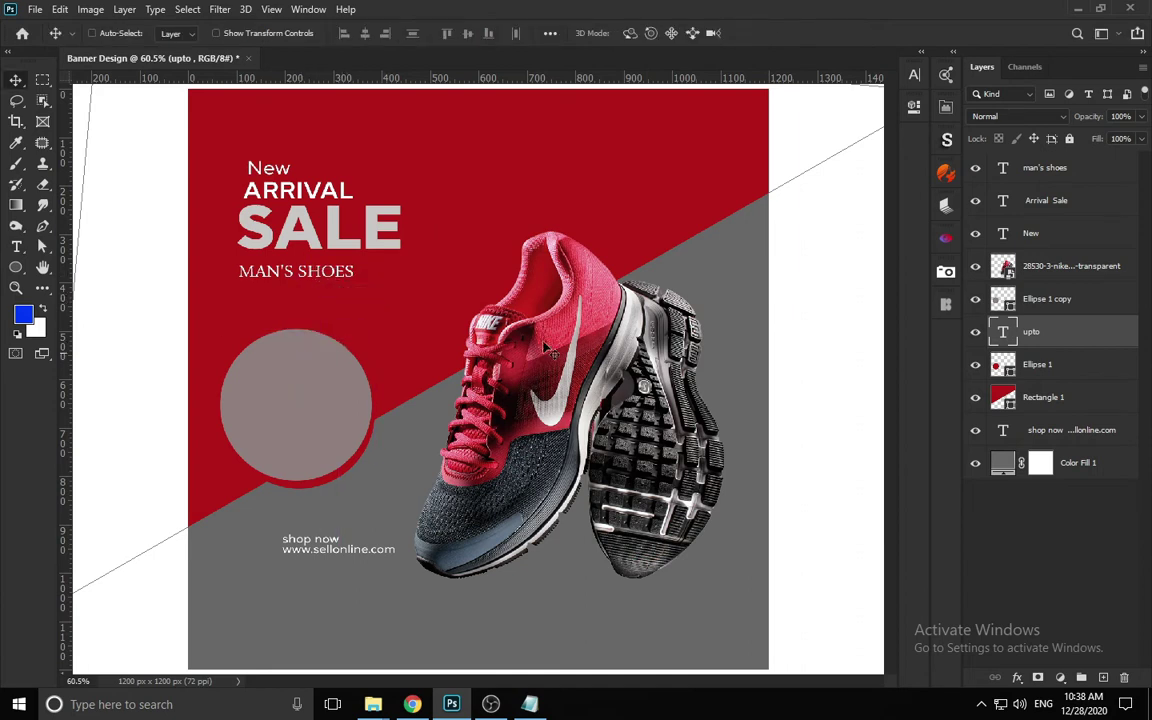
pyautogui.hotkey('ctrl', 'shift', ']')
# - Colour the "upto" text black (#000000) and apply all caps to it
pyautogui.doubleClick(288, 365)
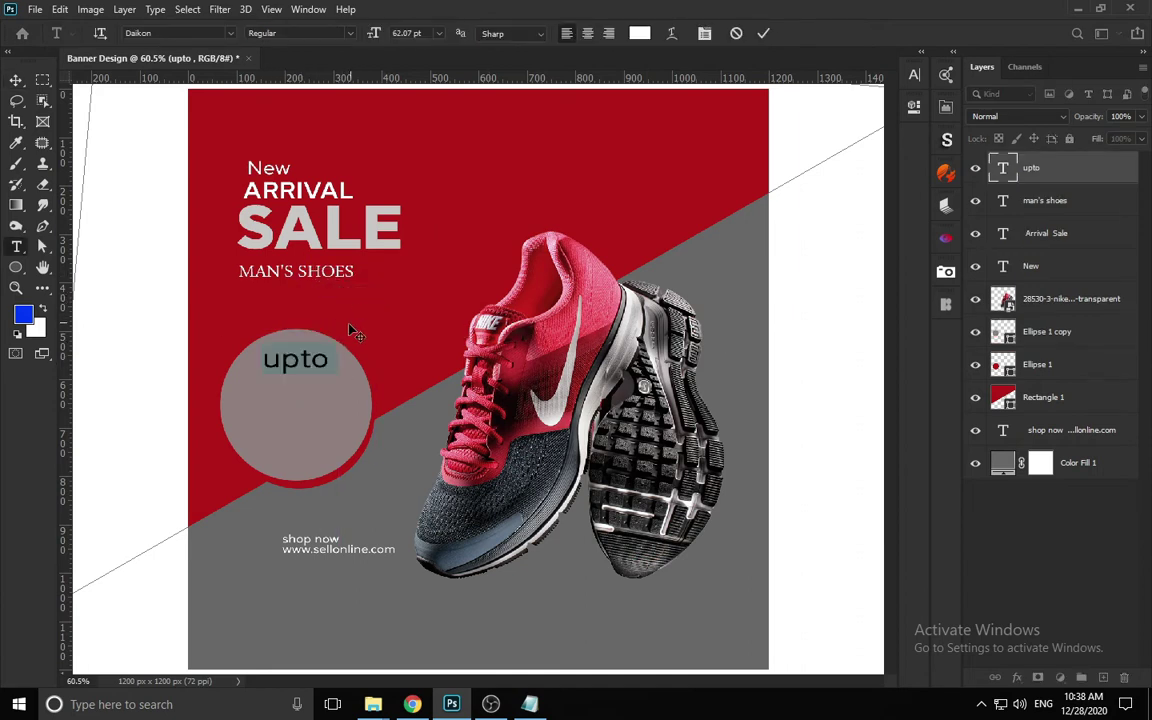
pyautogui.click(633, 35)
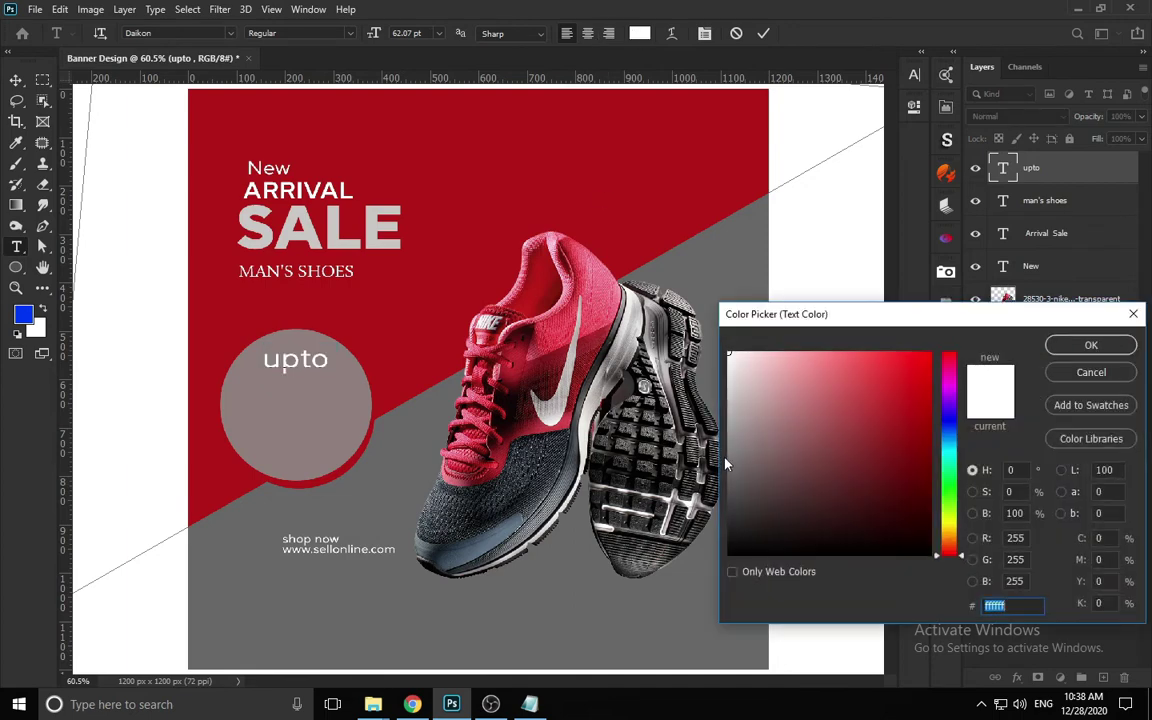
pyautogui.moveTo(743, 496); pyautogui.dragTo(729, 592)
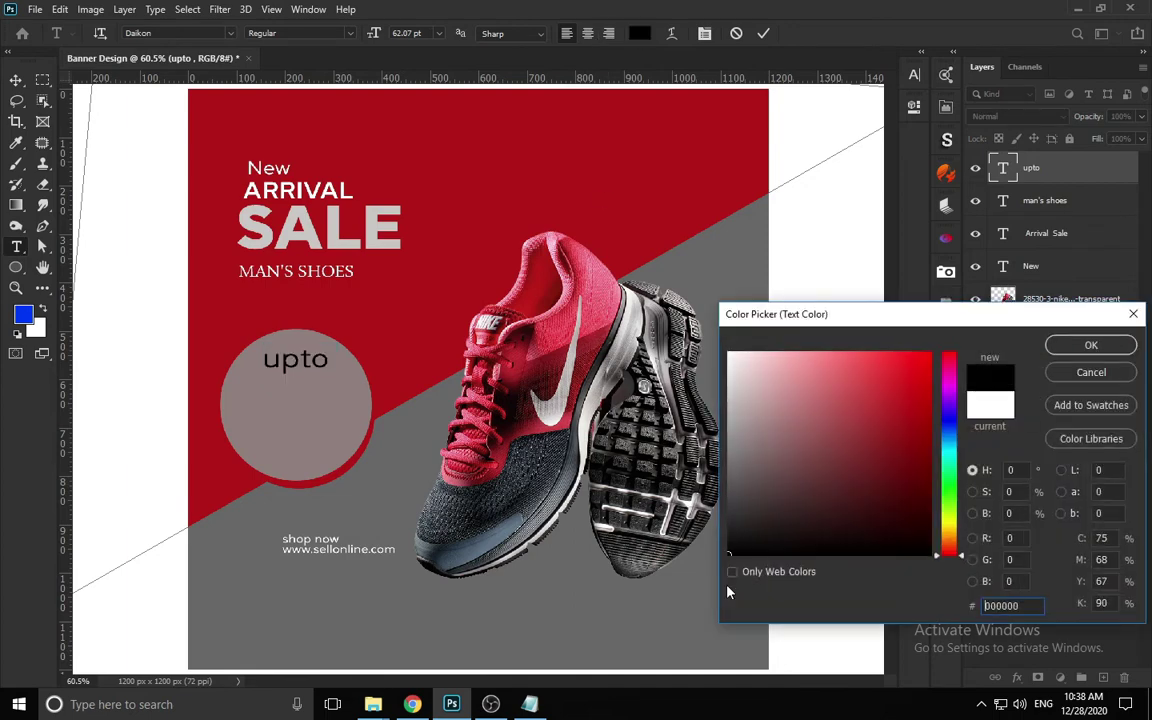
pyautogui.click(1092, 347)
pyautogui.click(914, 76)
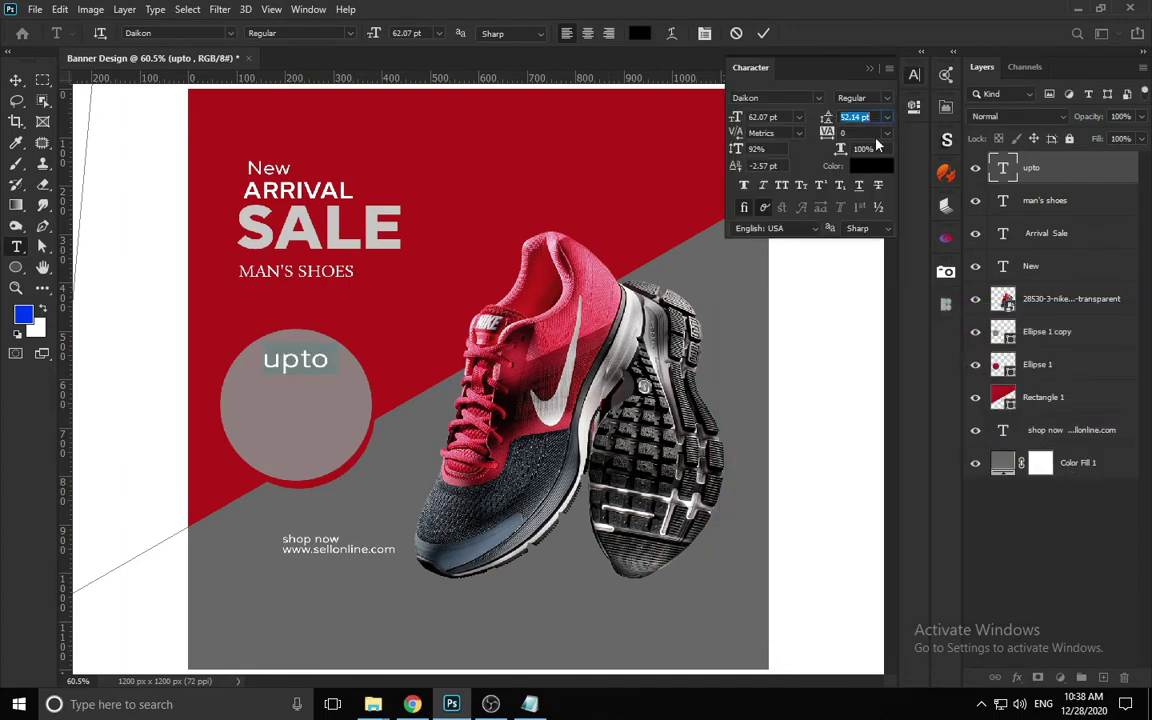
pyautogui.click(781, 186)
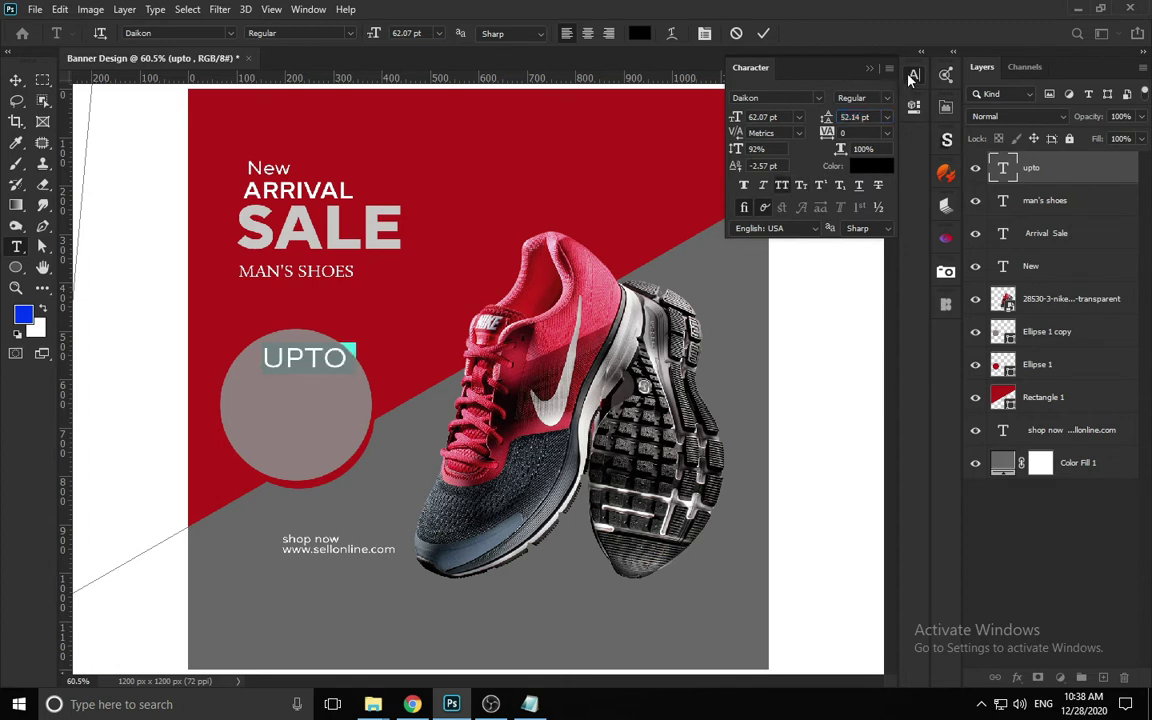
pyautogui.click(816, 66)
pyautogui.click(16, 81)
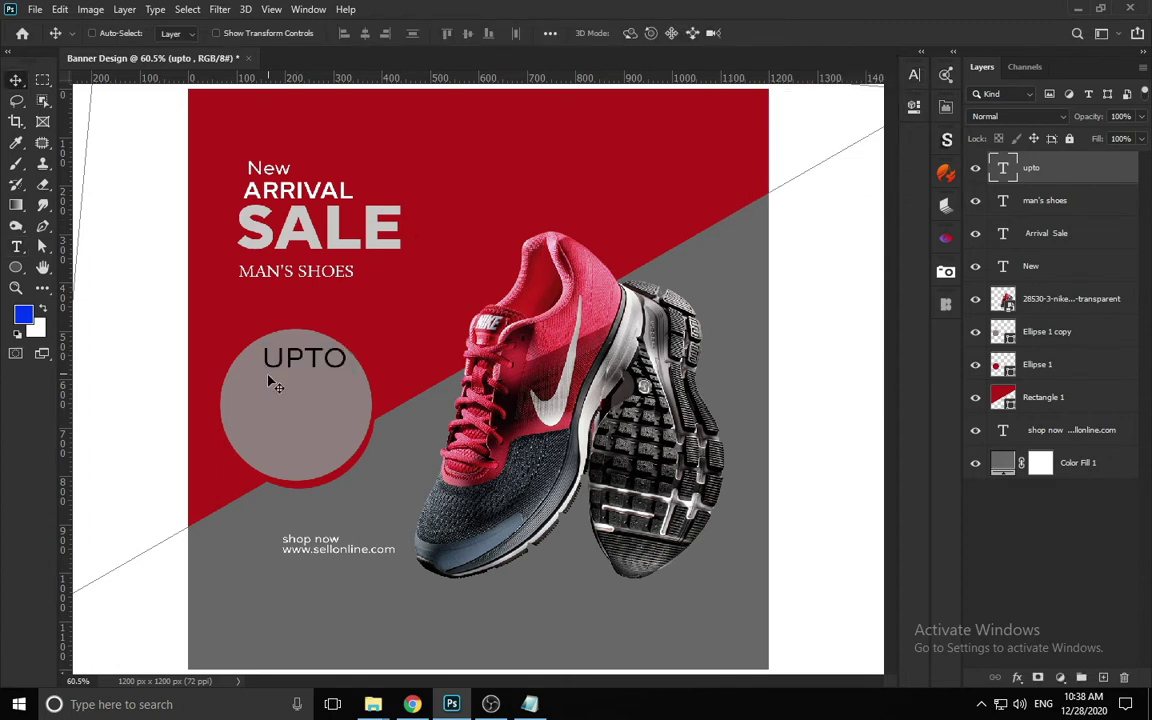
# - Shrink UPTO to about 55 pt near the top of the circle and duplicate it directly below
pyautogui.moveTo(306, 368); pyautogui.dragTo(294, 391)
pyautogui.hotkey('ctrl', 't')
pyautogui.press('Return')
# - Replace the text of the lower UPTO copy with "30"
pyautogui.press('t')
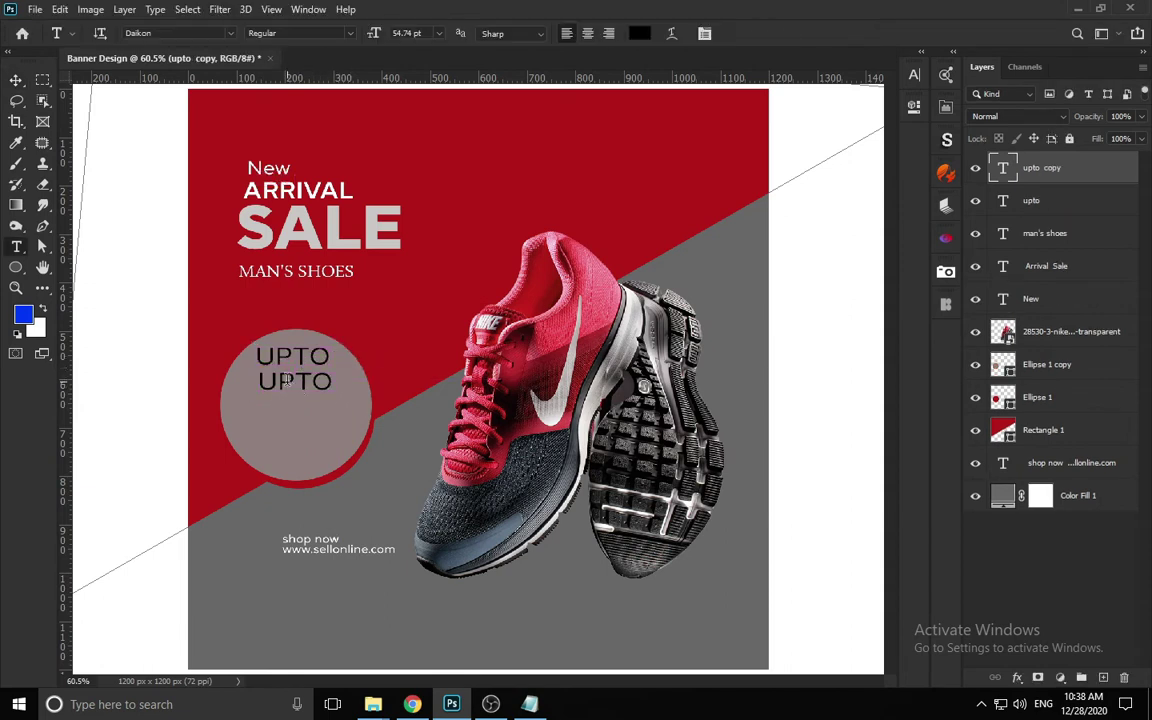
pyautogui.doubleClick(288, 381)
pyautogui.write('30% off')
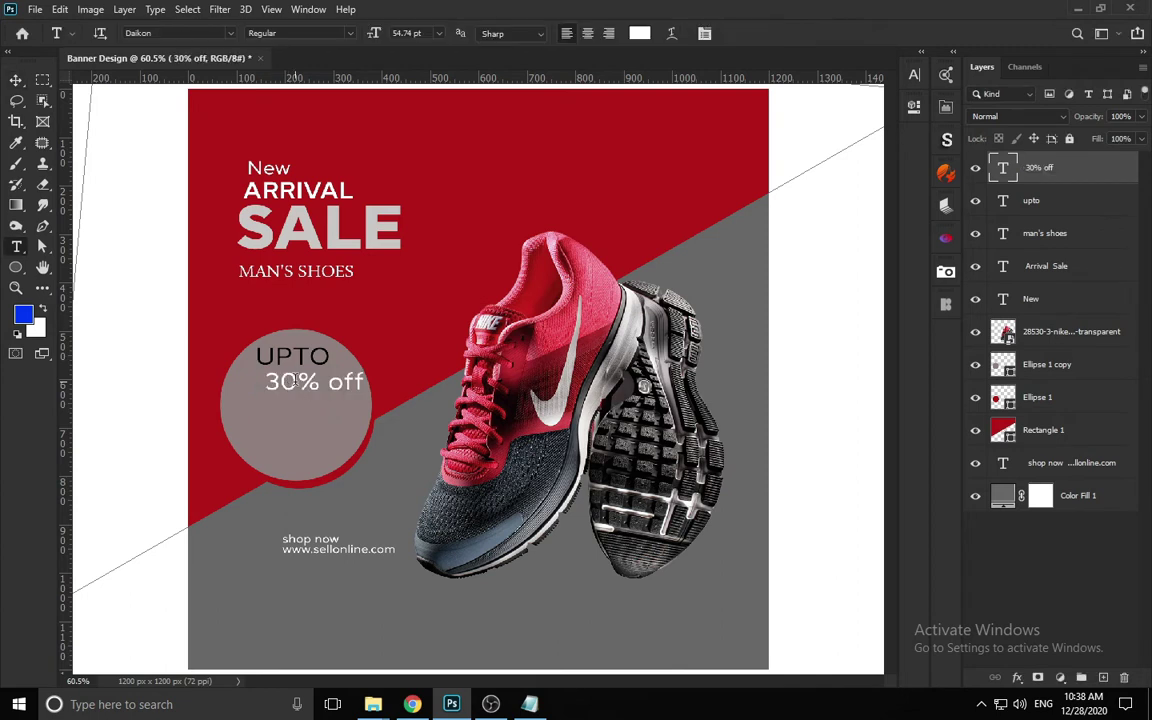
pyautogui.moveTo(295, 381); pyautogui.dragTo(394, 383)
pyautogui.press('BackSpace')
pyautogui.hotkey('ctrl', 'Return')
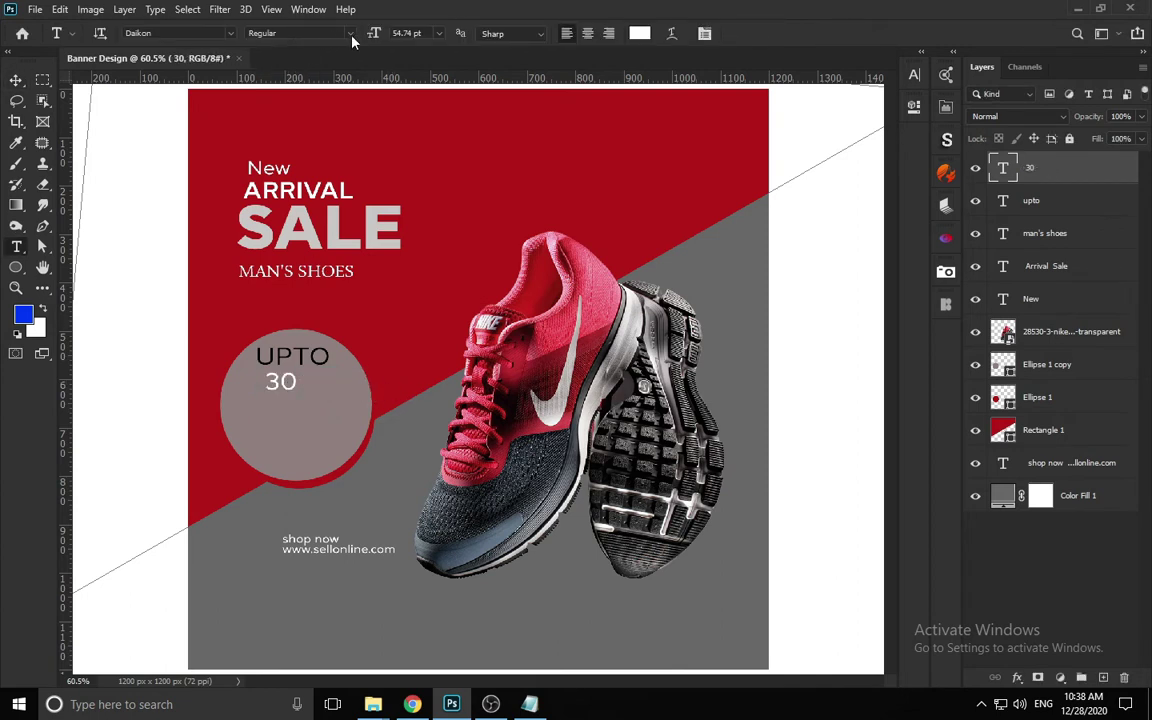
# - Set the "30" to Bold, enlarge it to about 164 pt and centre it in the circle beneath UPTO
pyautogui.click(351, 36)
pyautogui.click(295, 196)
pyautogui.hotkey('ctrl', 't')
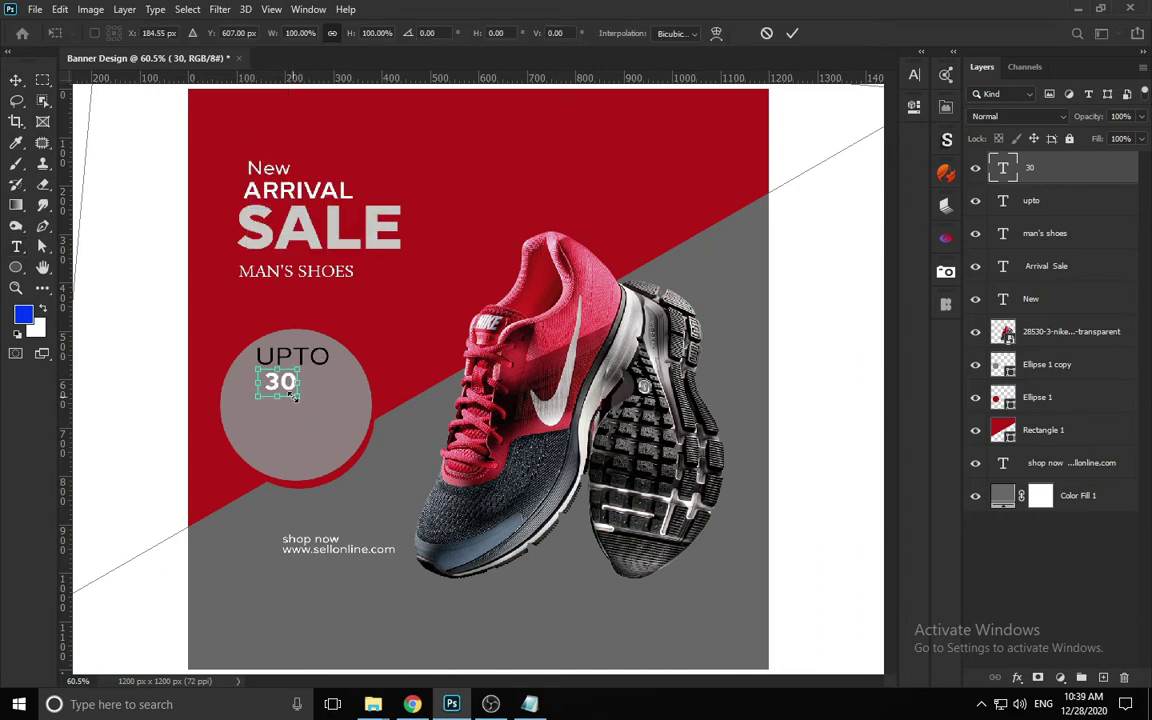
pyautogui.moveTo(293, 396); pyautogui.dragTo(371, 456)
pyautogui.moveTo(342, 429); pyautogui.dragTo(305, 424)
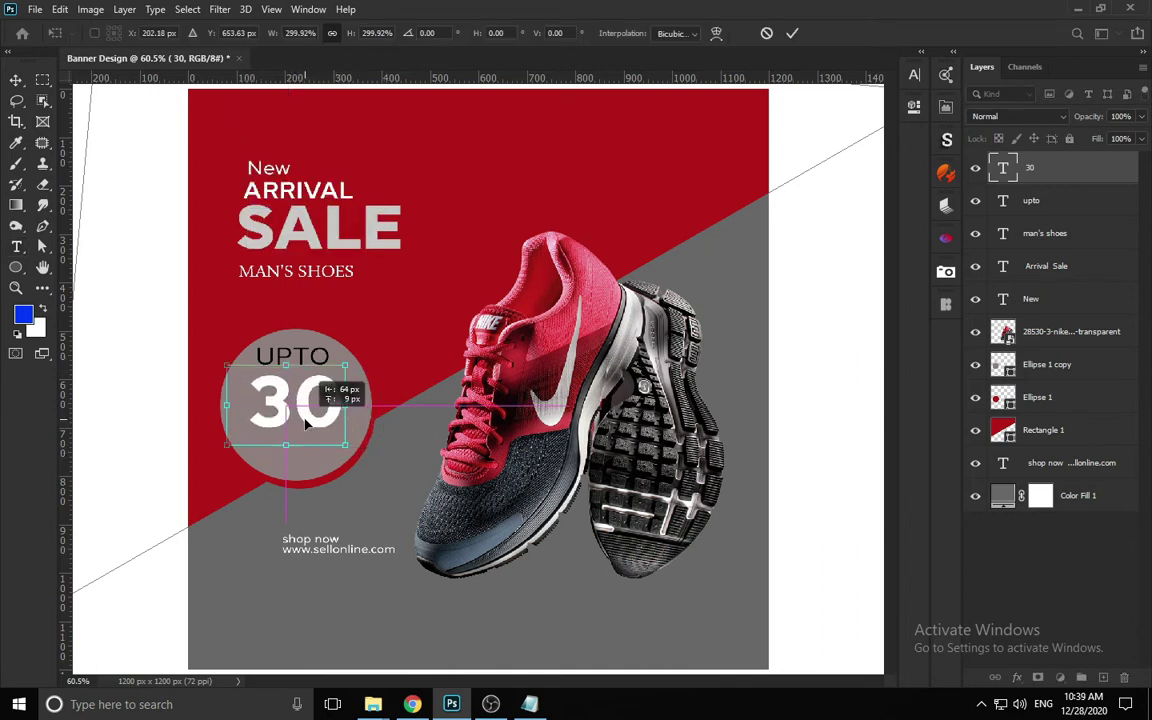
pyautogui.press('Return')
# - Duplicate UPTO beneath the 30 and change the copy to "% off"
pyautogui.click(295, 357)
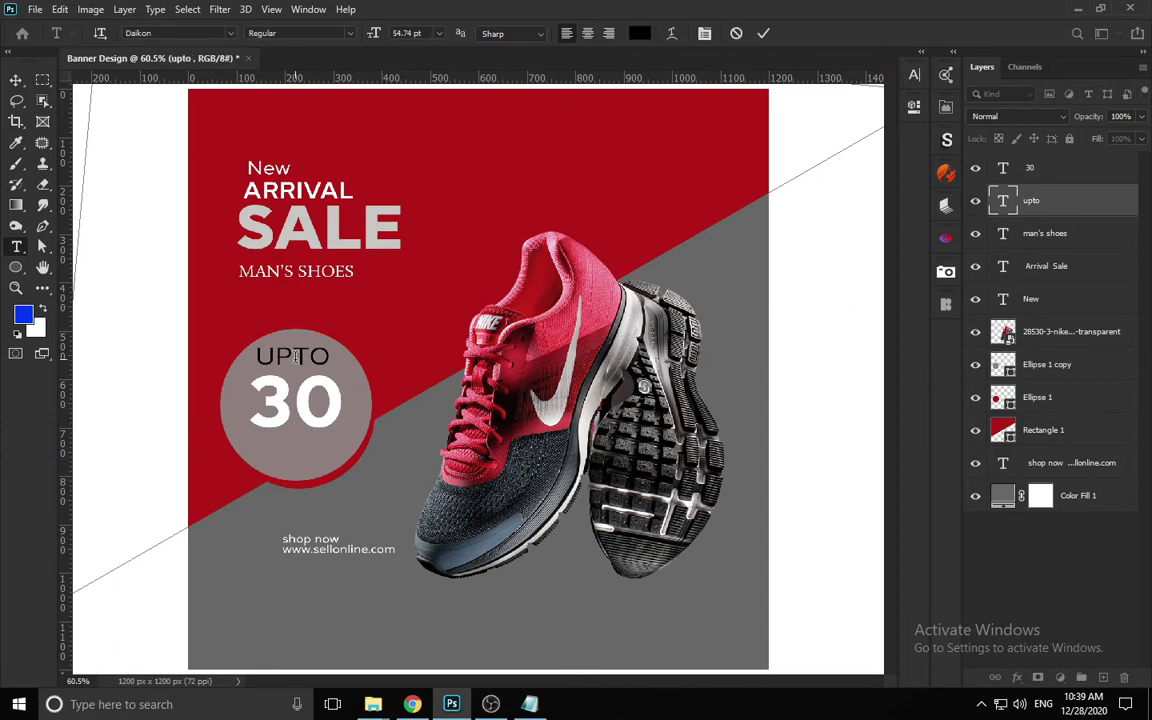
pyautogui.hotkey('ctrl', 'Return')
pyautogui.press('v')
pyautogui.moveTo(297, 361); pyautogui.dragTo(300, 455)
pyautogui.doubleClick(290, 458)
pyautogui.write('% off')
pyautogui.hotkey('ctrl', 'Return')
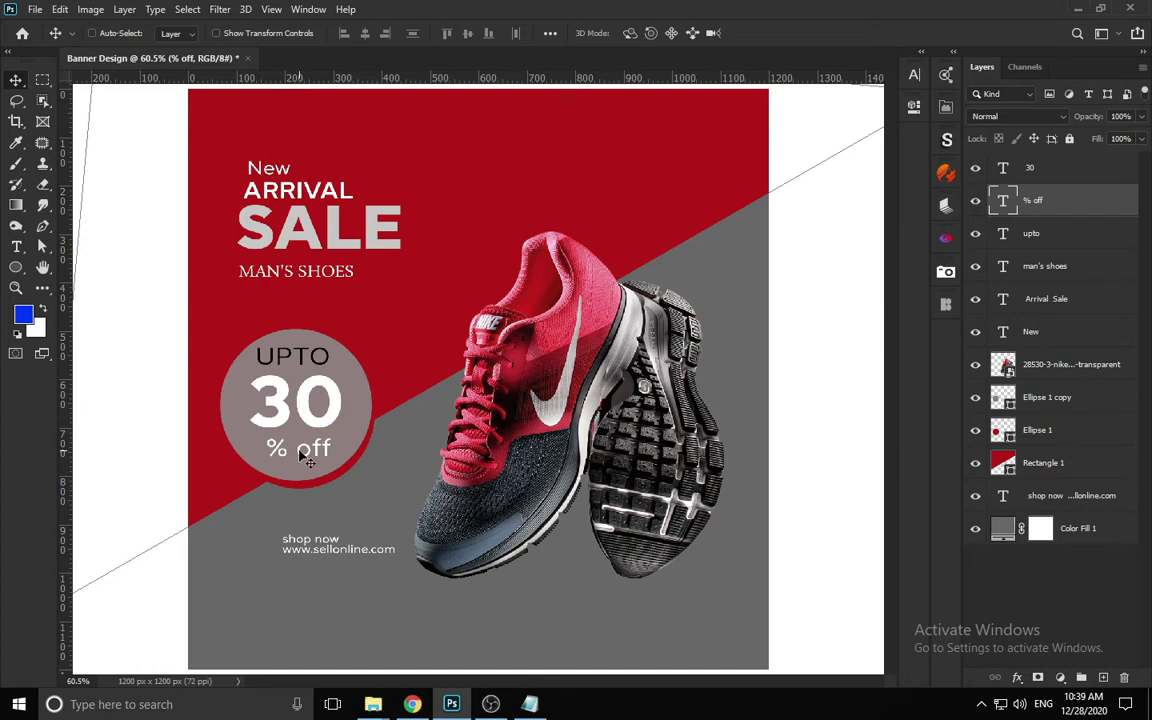
# - Remove the percent sign from the "% off" text and colour the remaining "off" black (#000000)
pyautogui.moveTo(304, 455); pyautogui.dragTo(242, 442)
pyautogui.press('t')
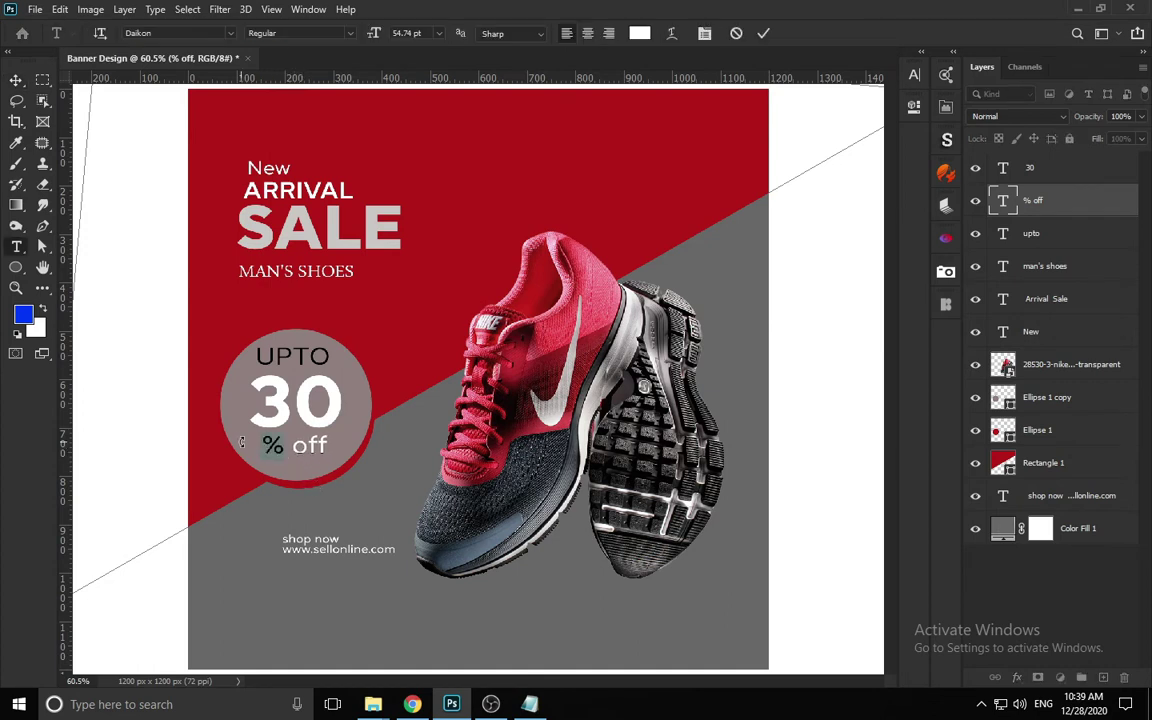
pyautogui.press('BackSpace')
pyautogui.hotkey('ctrl', 'Return')
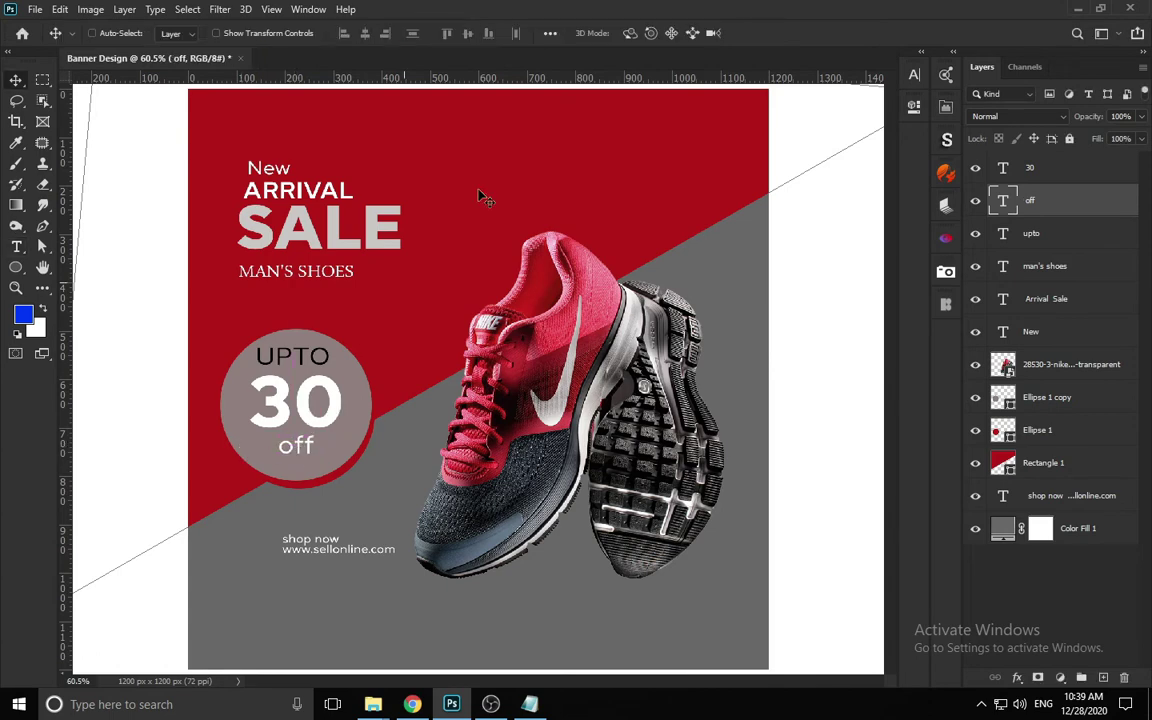
pyautogui.press('t')
pyautogui.click(637, 33)
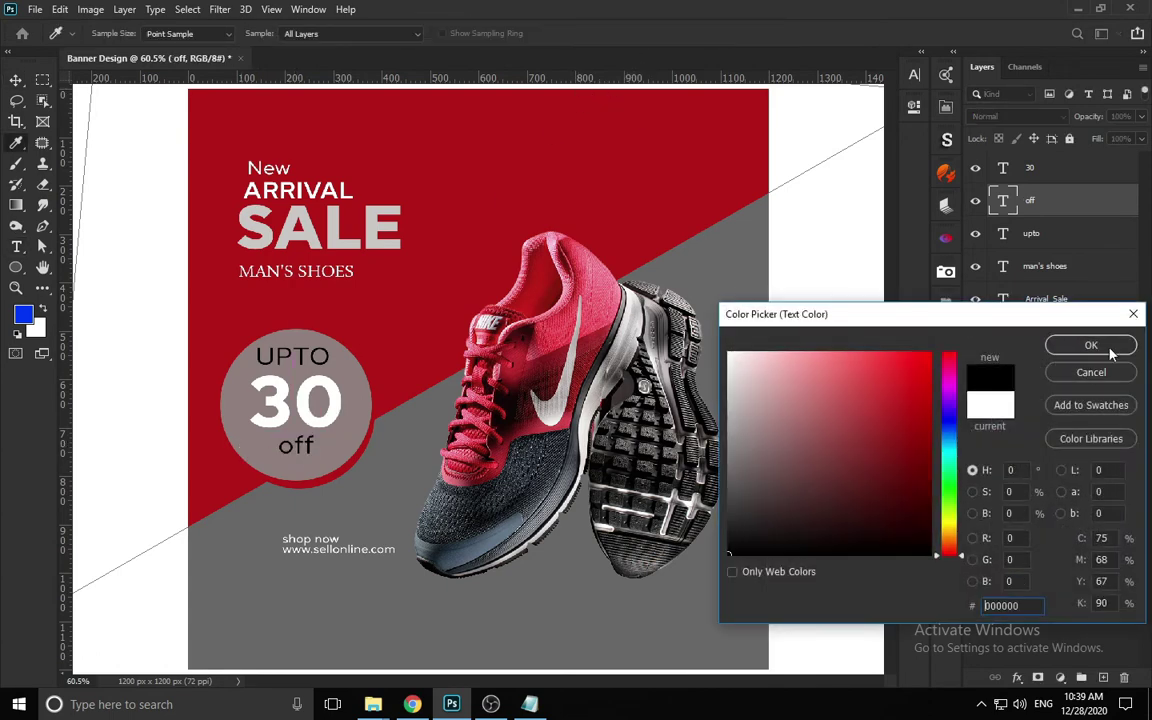
pyautogui.press('Return')
# - Copy the "off" text to the right side of the 30 and change the copy to "%"
pyautogui.press('v')
pyautogui.keyDown('alt'); pyautogui.moveTo(312, 451); pyautogui.dragTo(351, 407); pyautogui.keyUp('alt')
pyautogui.press('t')
pyautogui.doubleClick(348, 398)
pyautogui.write('%')
pyautogui.hotkey('ctrl', 'Return')
pyautogui.press('v')
# - Nudge the 30 to the left to leave a gap between it and the percent sign
pyautogui.click(340, 400)
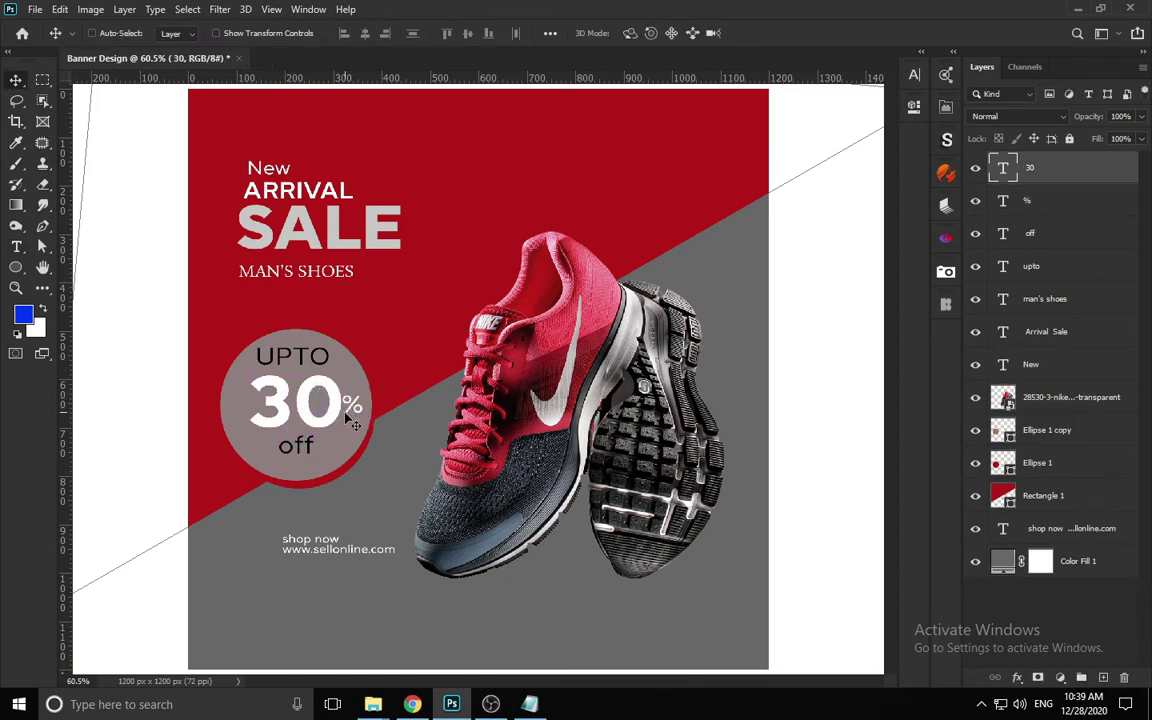
pyautogui.press('Left')
pyautogui.press('Left')
pyautogui.press('Left')
pyautogui.press('Left')
pyautogui.press('Left')
pyautogui.press('Left')
pyautogui.press('Left')
pyautogui.press('Left')
pyautogui.press('Left')
pyautogui.press('Left')
pyautogui.press('Left')
pyautogui.press('Left')
pyautogui.press('Left')
pyautogui.press('Left')
pyautogui.press('Left')
pyautogui.press('Left')
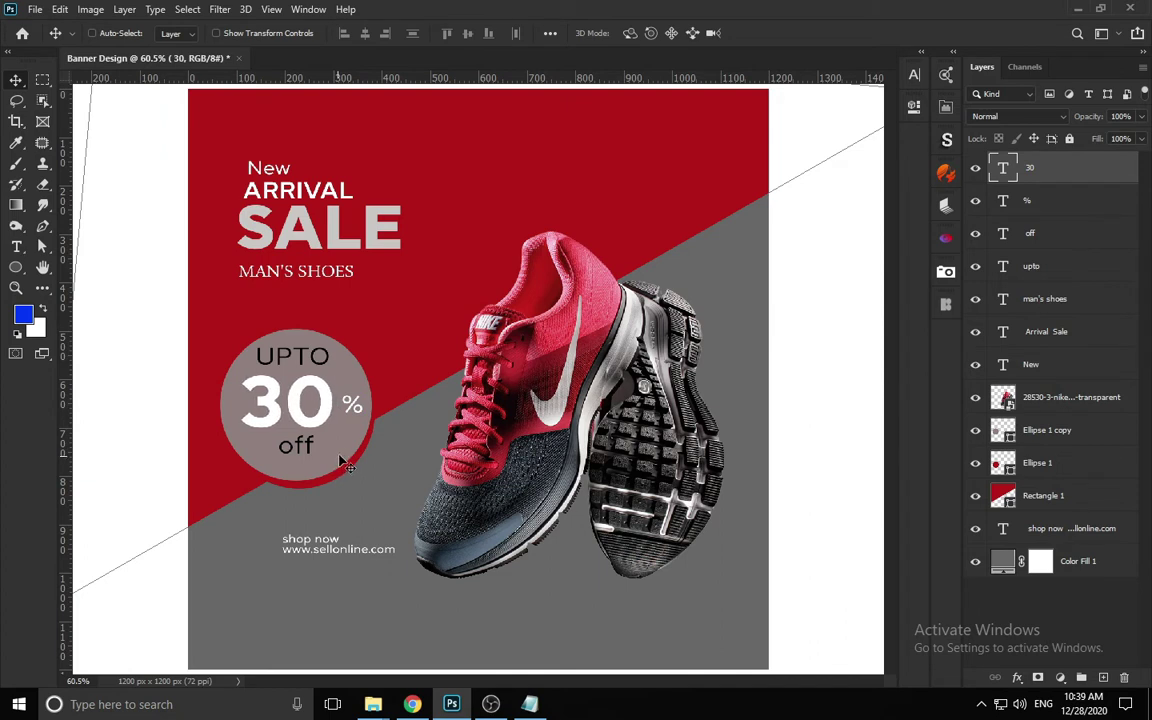
# - Try grey and red tones on the 30, then colour it near-white #f0f0f2 sampled from the shoe's NIKE logo
pyautogui.press('z')
pyautogui.rightClick(370, 316)
pyautogui.click(398, 322)
pyautogui.press('t')
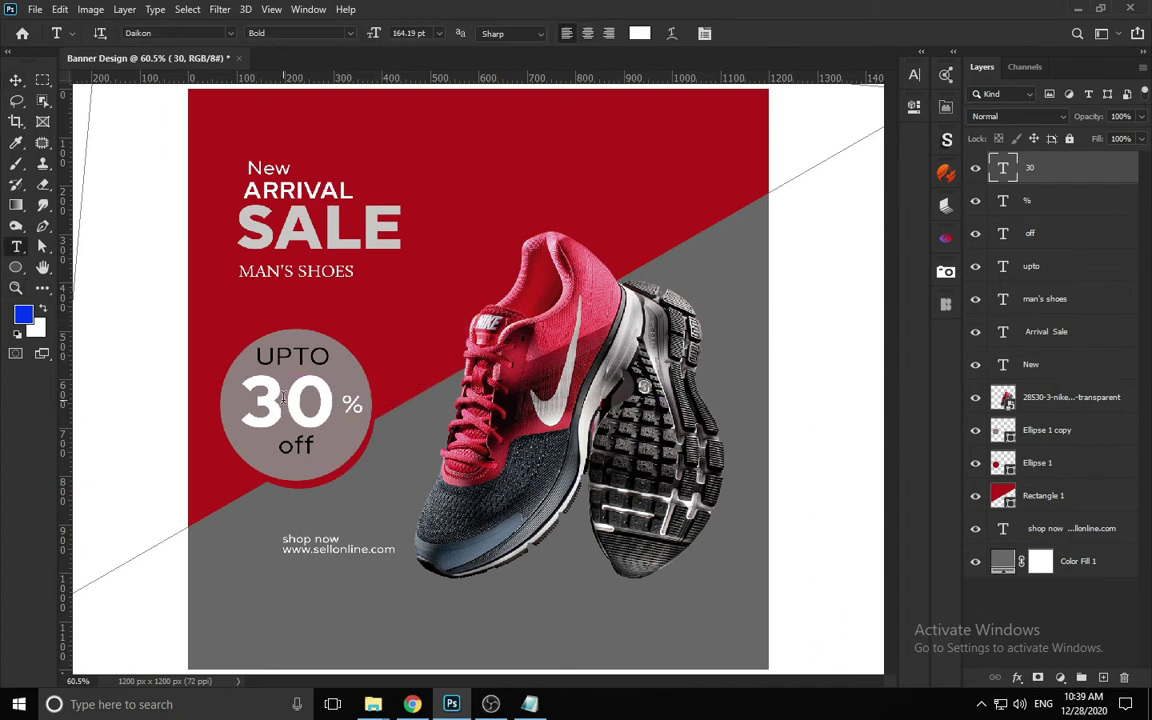
pyautogui.click(285, 400)
pyautogui.hotkey('ctrl', 'a')
pyautogui.click(640, 37)
pyautogui.click(221, 413)
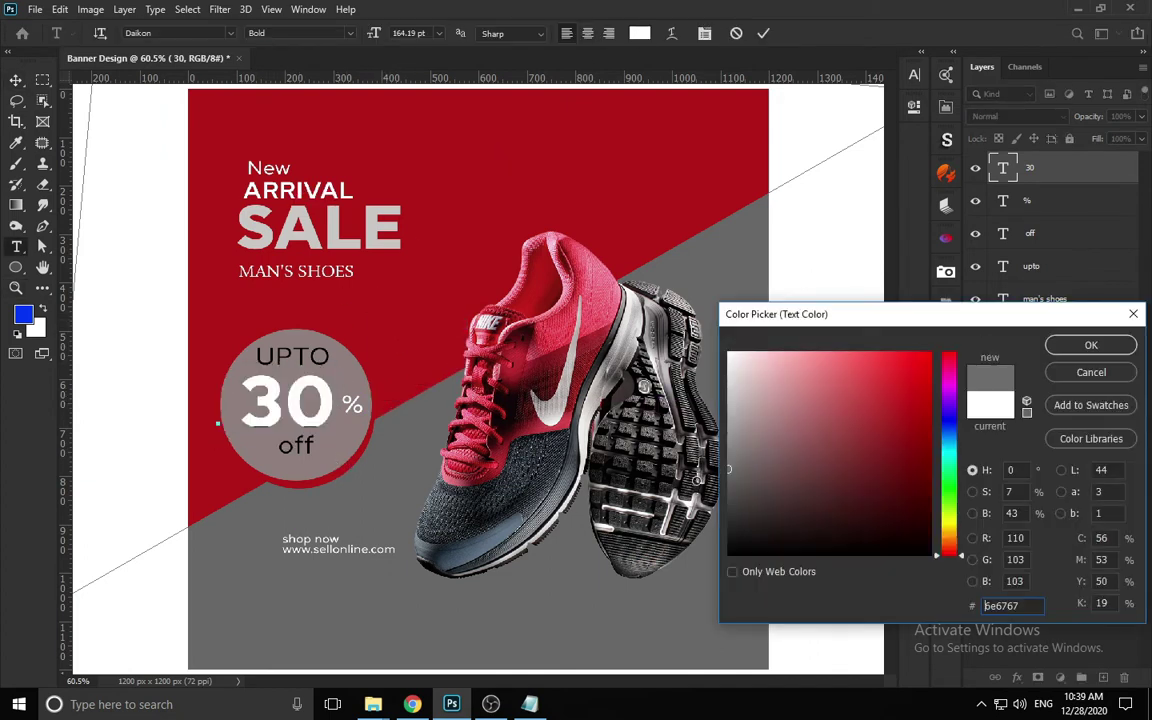
pyautogui.click(418, 328)
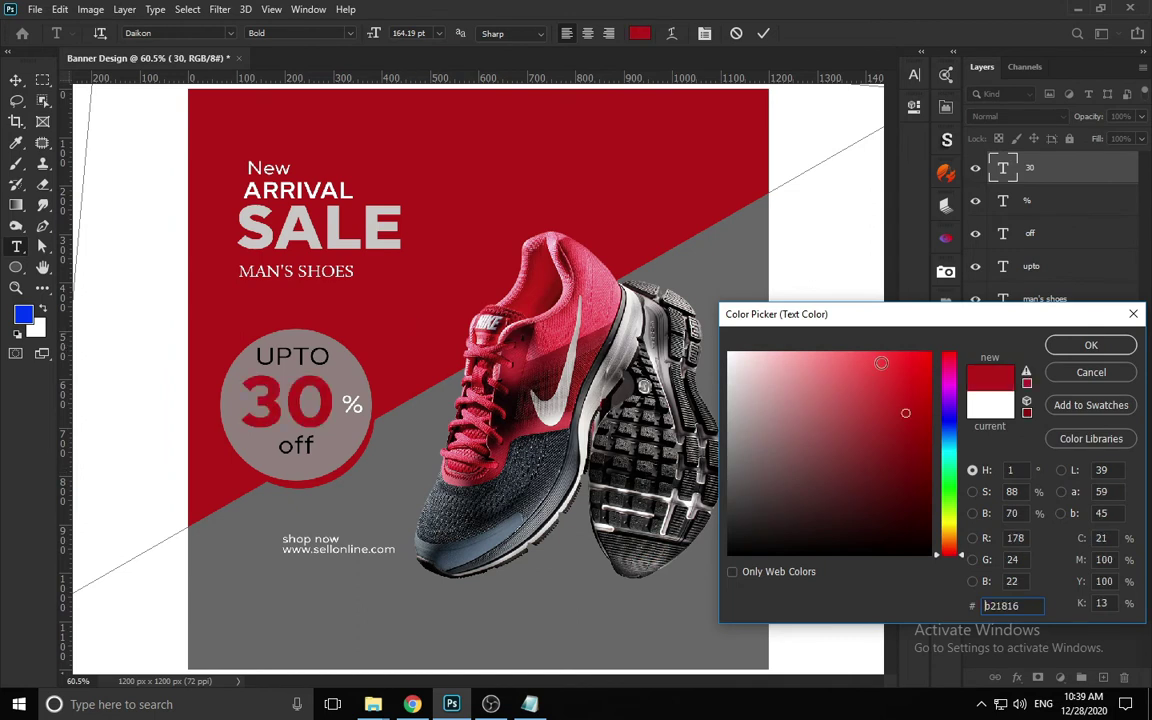
pyautogui.click(885, 353)
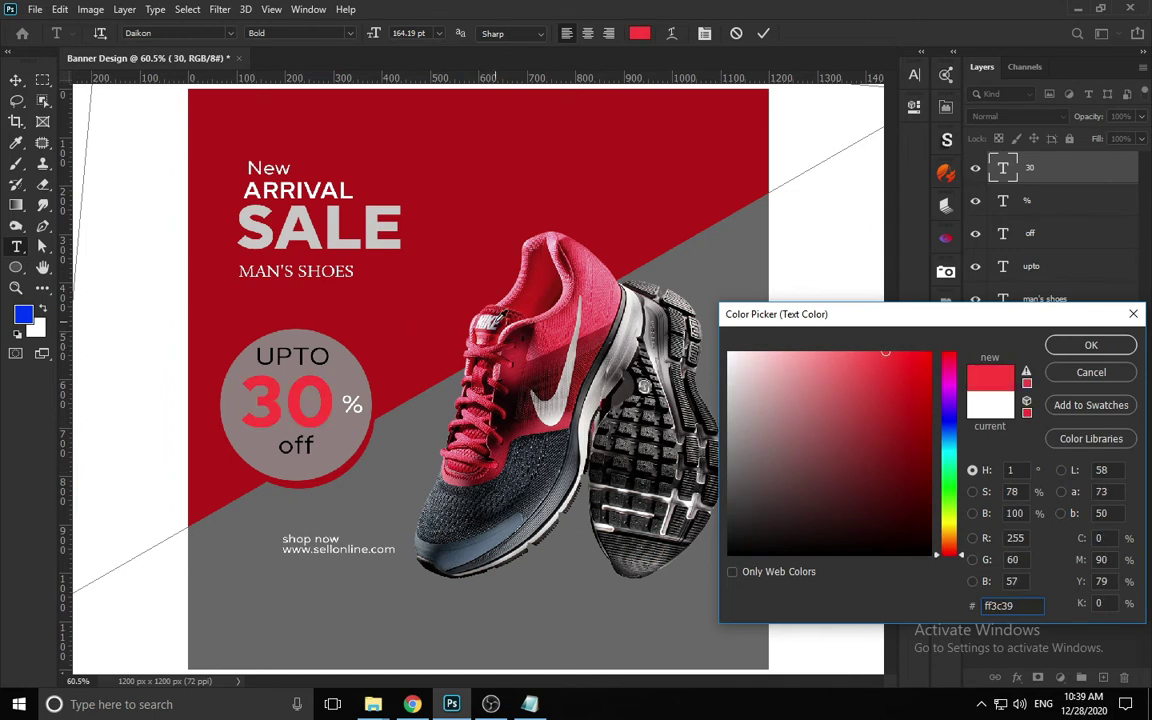
pyautogui.click(495, 322)
pyautogui.click(486, 320)
pyautogui.press('Return')
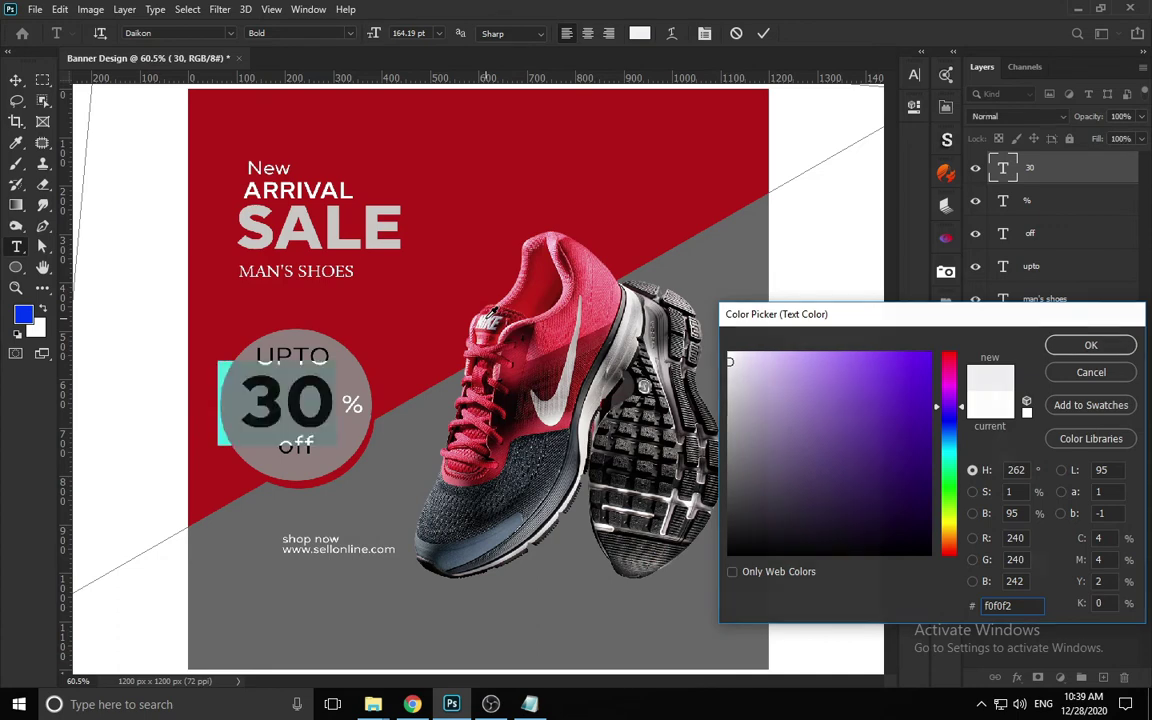
pyautogui.click(16, 80)
pyautogui.press('t')
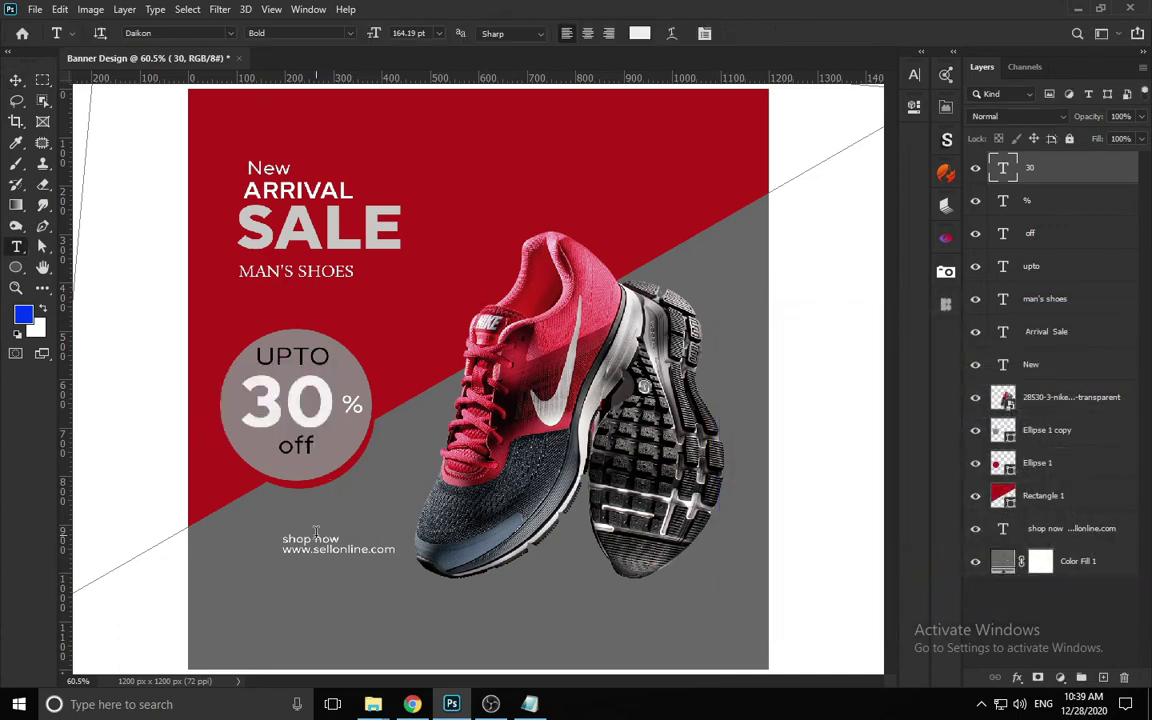
pyautogui.click(320, 550)
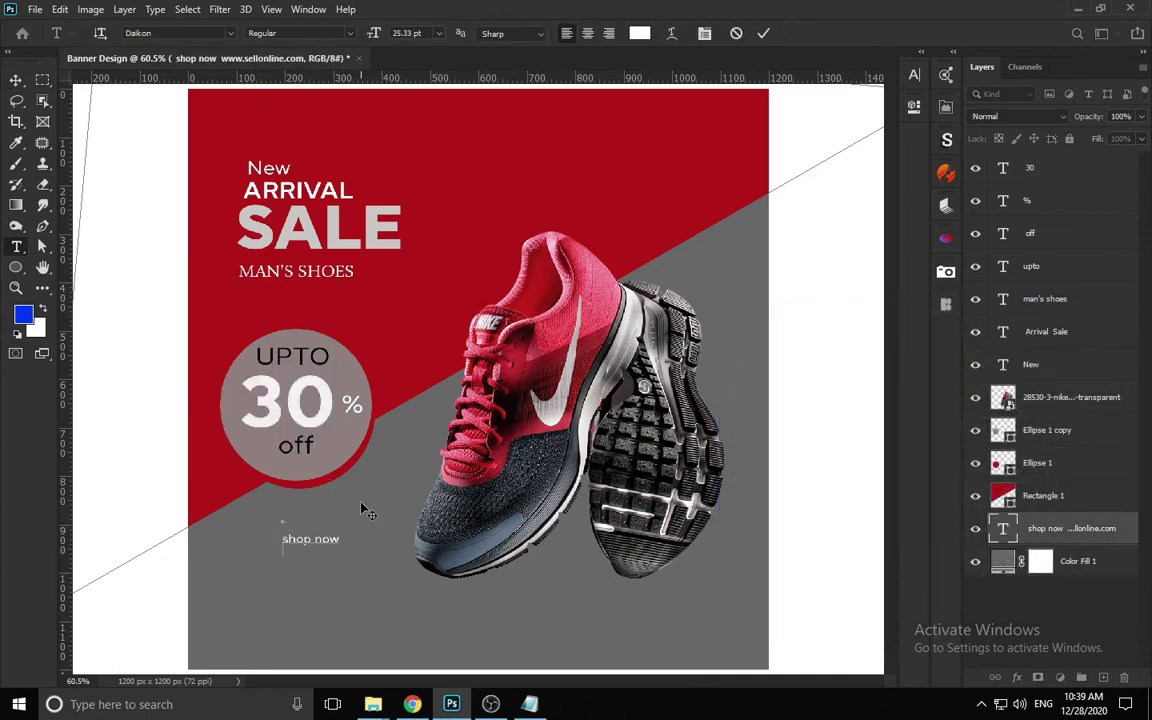
pyautogui.click(16, 80)
pyautogui.moveTo(318, 548); pyautogui.dragTo(427, 622)
pyautogui.doubleClick(428, 617)
pyautogui.write('www.sellonline.com')
pyautogui.hotkey('ctrl', 'Return')
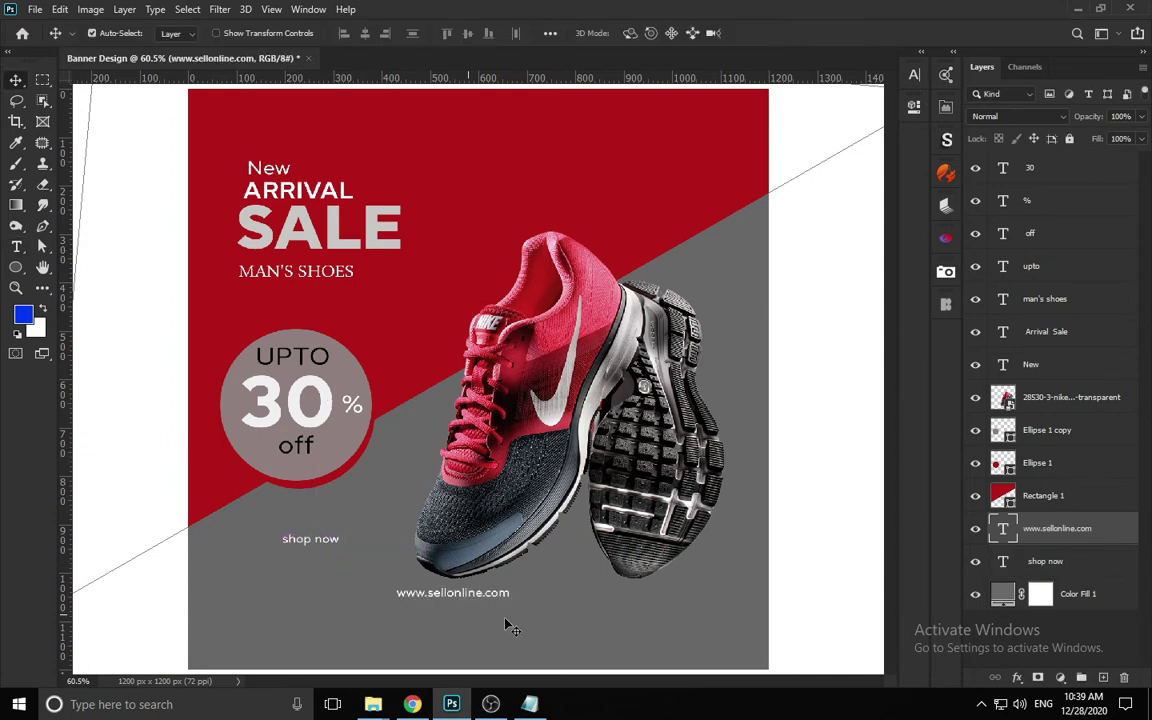
pyautogui.hotkey('ctrl', 't')
pyautogui.moveTo(518, 605); pyautogui.dragTo(620, 610)
pyautogui.press('Return')
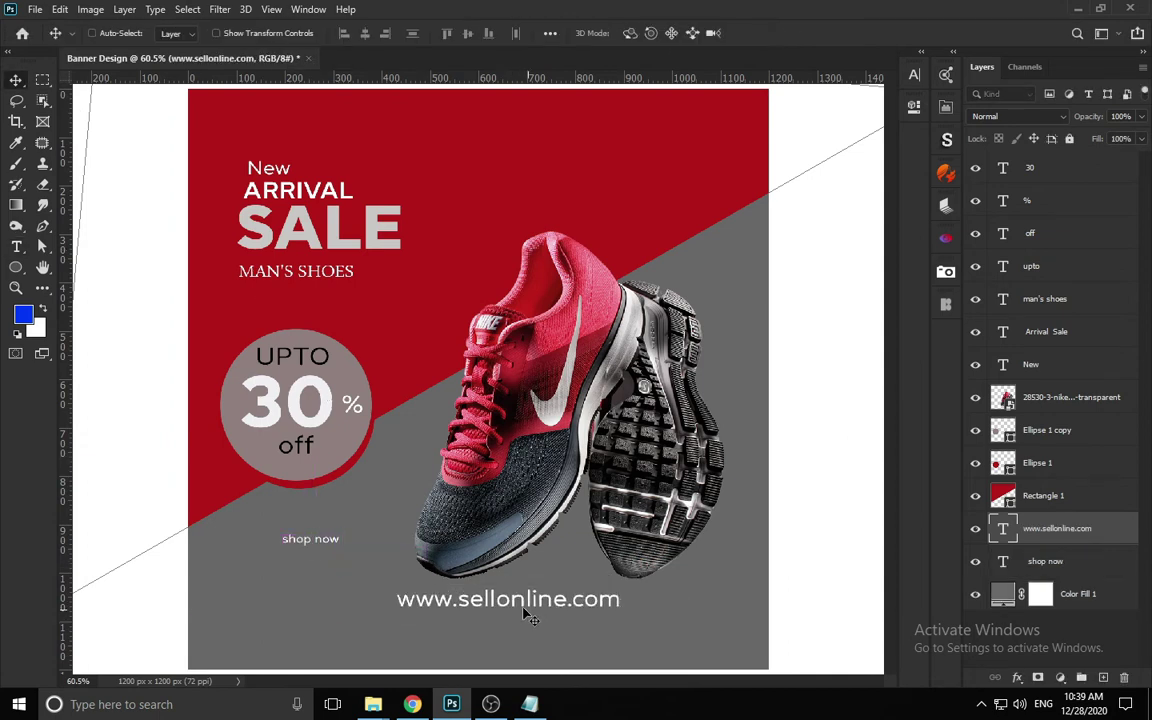
pyautogui.moveTo(522, 610); pyautogui.dragTo(479, 654)
pyautogui.hotkey('ctrl', 'a')
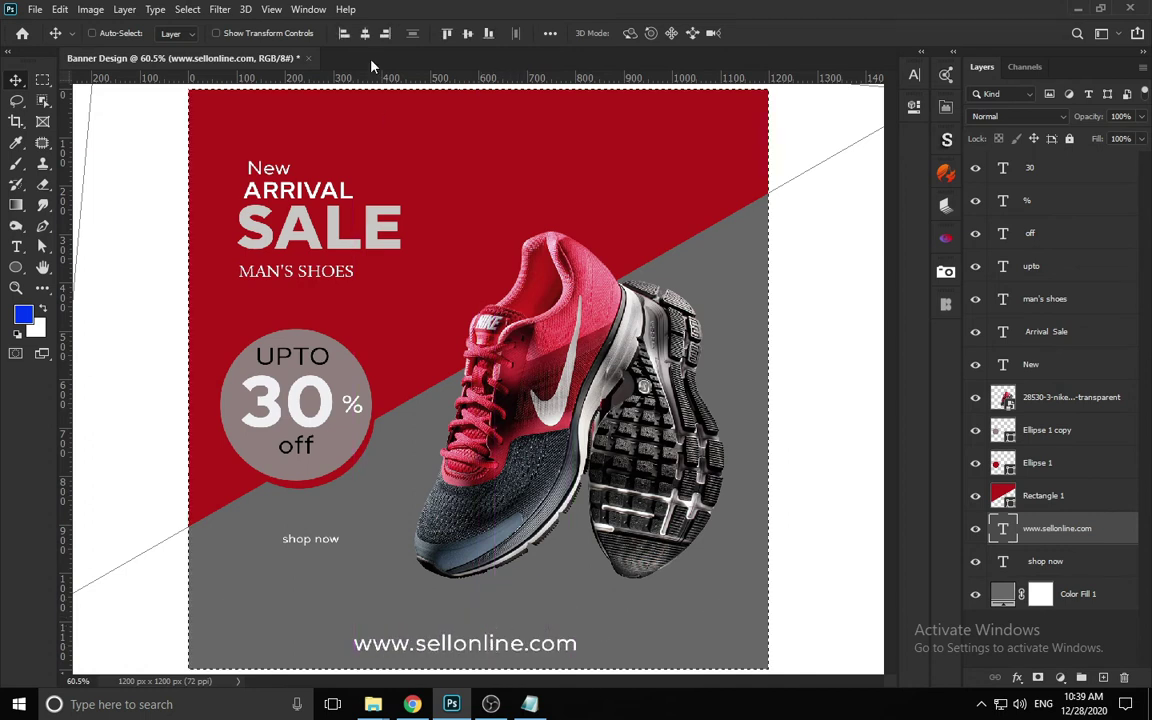
pyautogui.click(366, 38)
pyautogui.hotkey('ctrl', 'd')
pyautogui.hotkey('ctrl', 't')
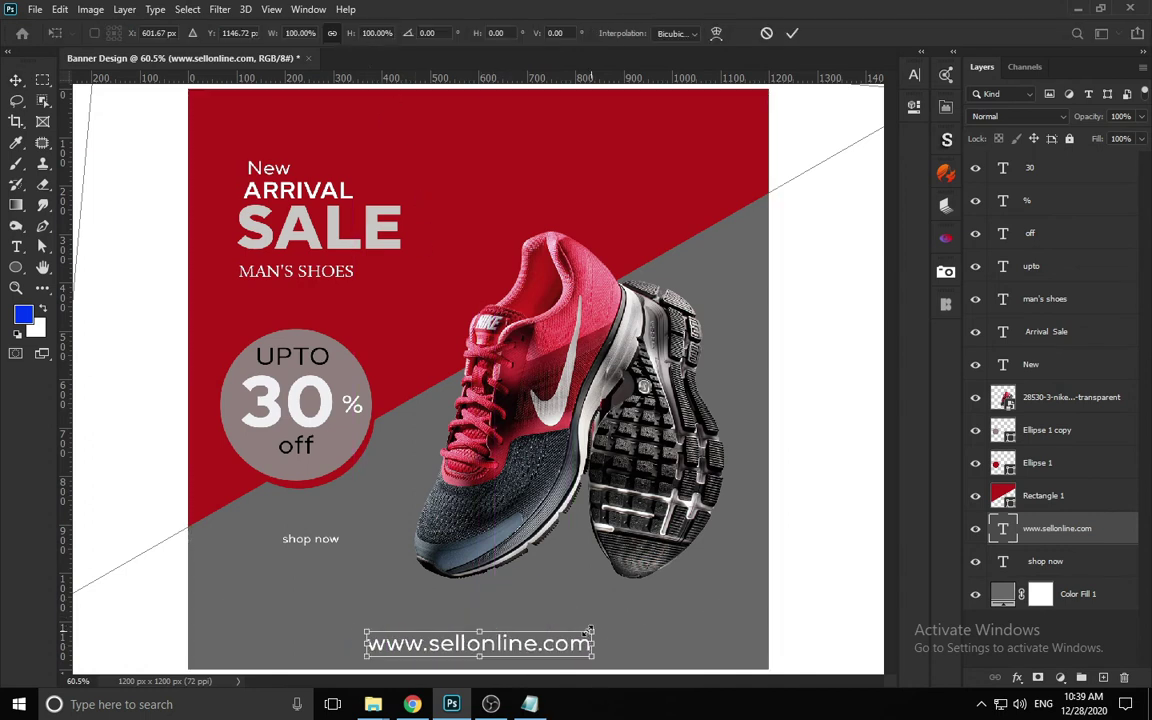
pyautogui.moveTo(597, 628); pyautogui.dragTo(572, 634)
pyautogui.press('Return')
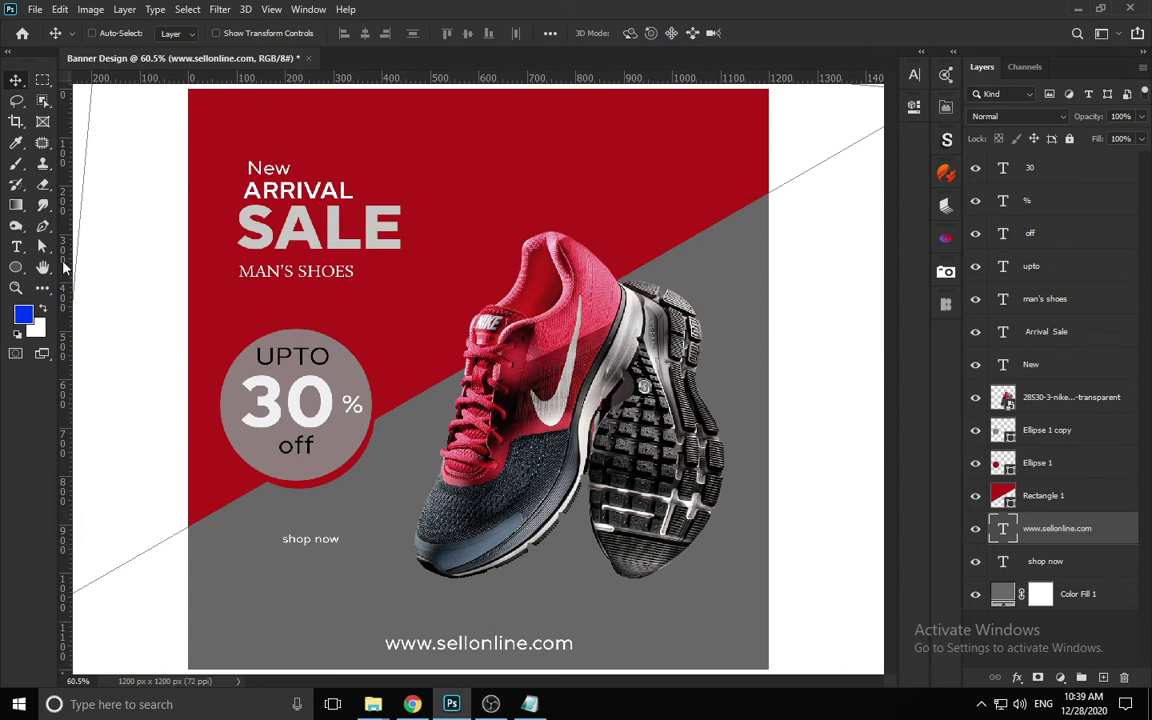
# - Draw a dark navy rounded rectangle about 199 x 74 px with 10 px corner radius below the circular badge
pyautogui.click(16, 266)
pyautogui.rightClick(16, 266)
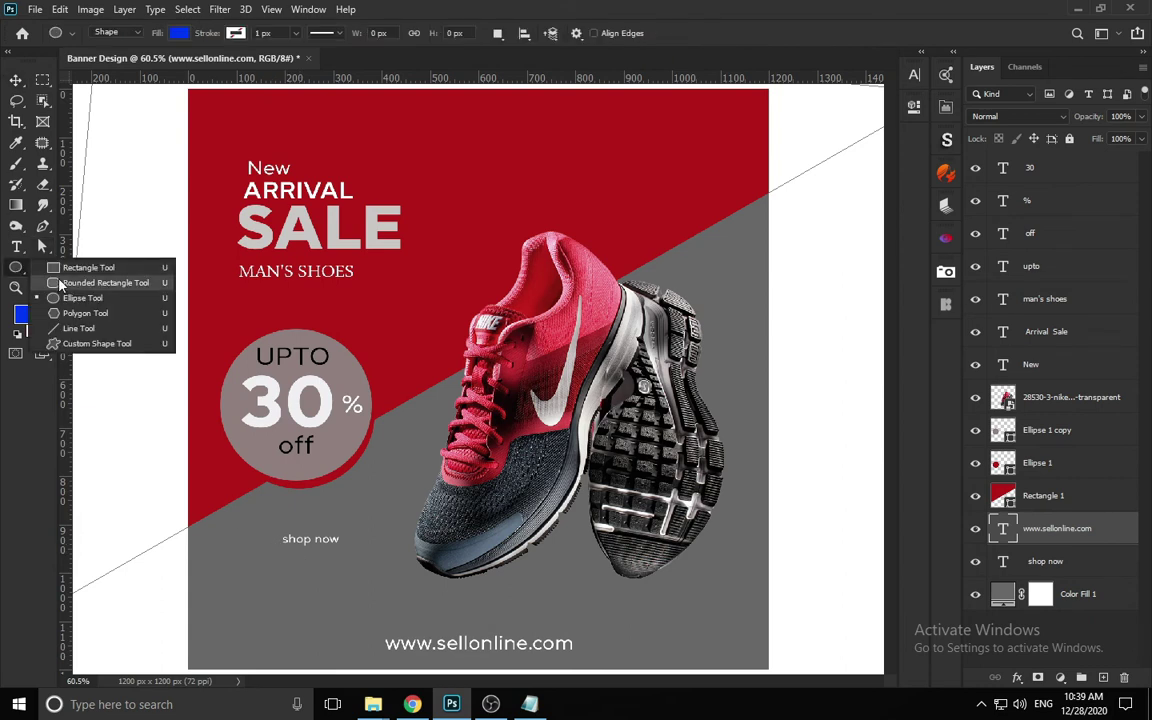
pyautogui.click(80, 254)
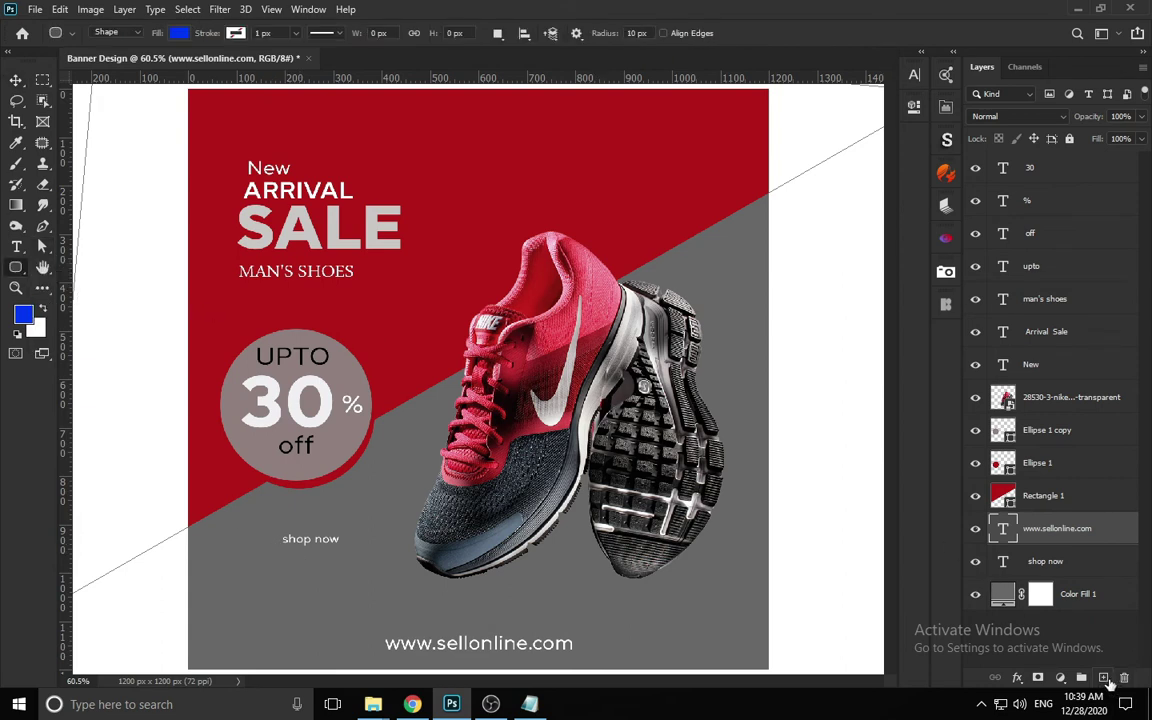
pyautogui.click(1104, 678)
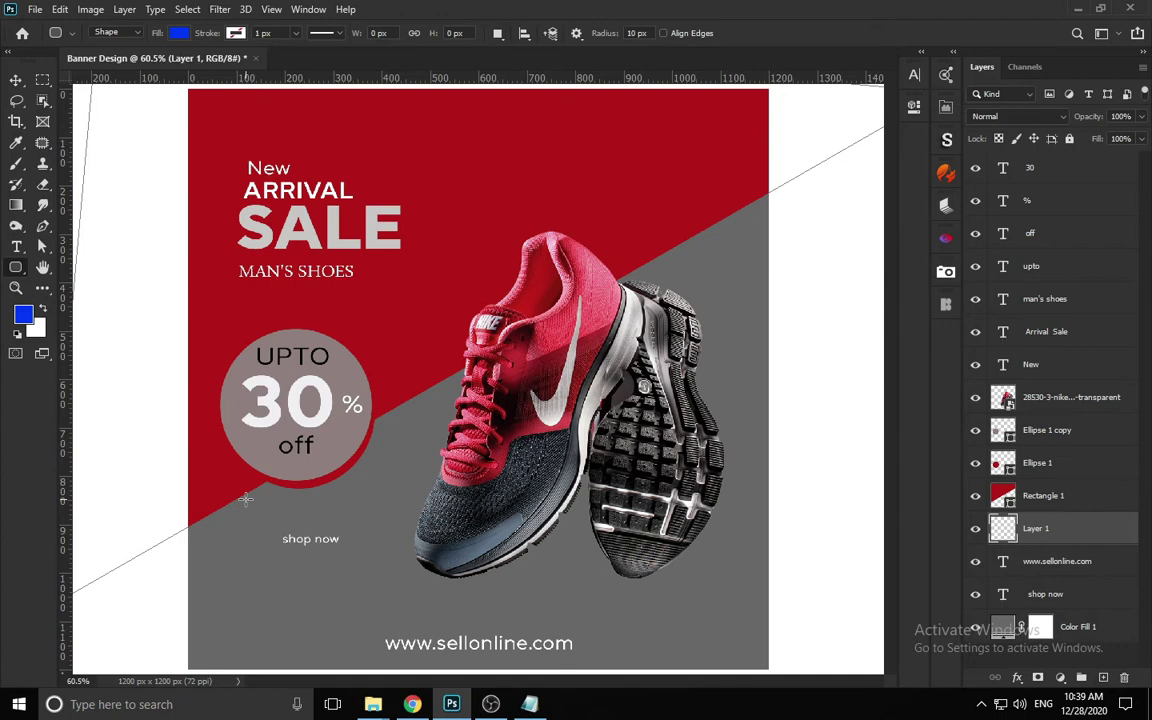
pyautogui.moveTo(242, 503); pyautogui.dragTo(340, 539)
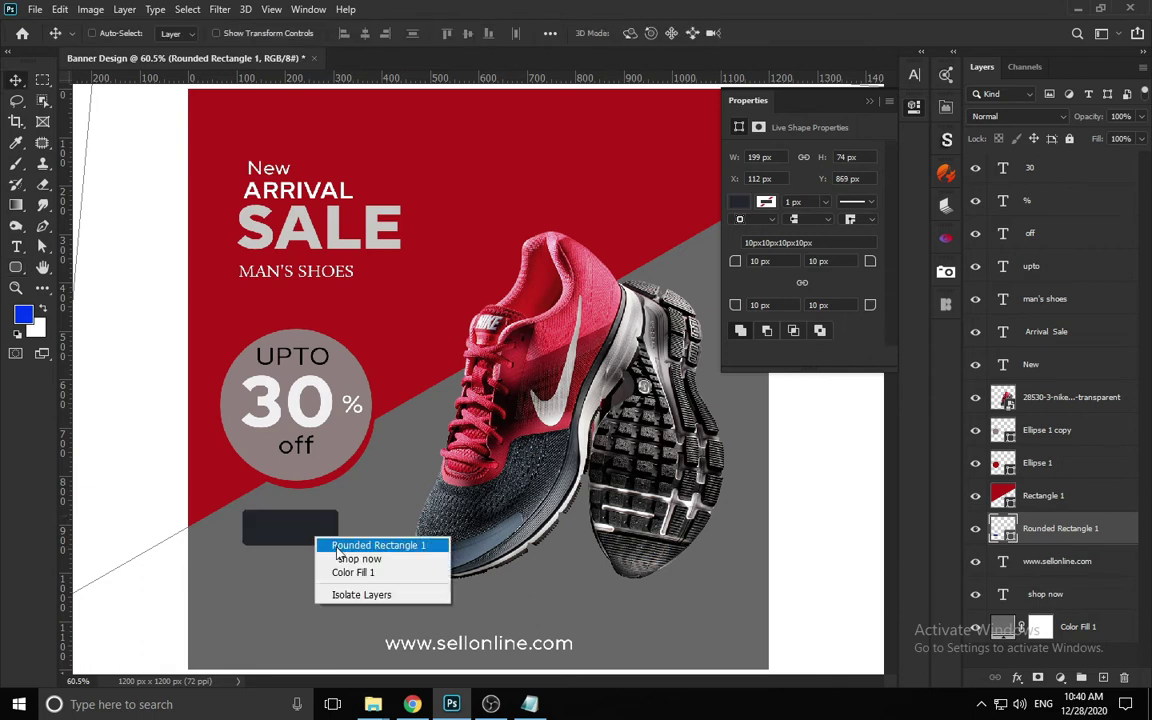
# - Bring the "shop now" text in front of the dark rounded rectangle, place it there and enlarge it to about 29.75 pt
pyautogui.click(342, 558)
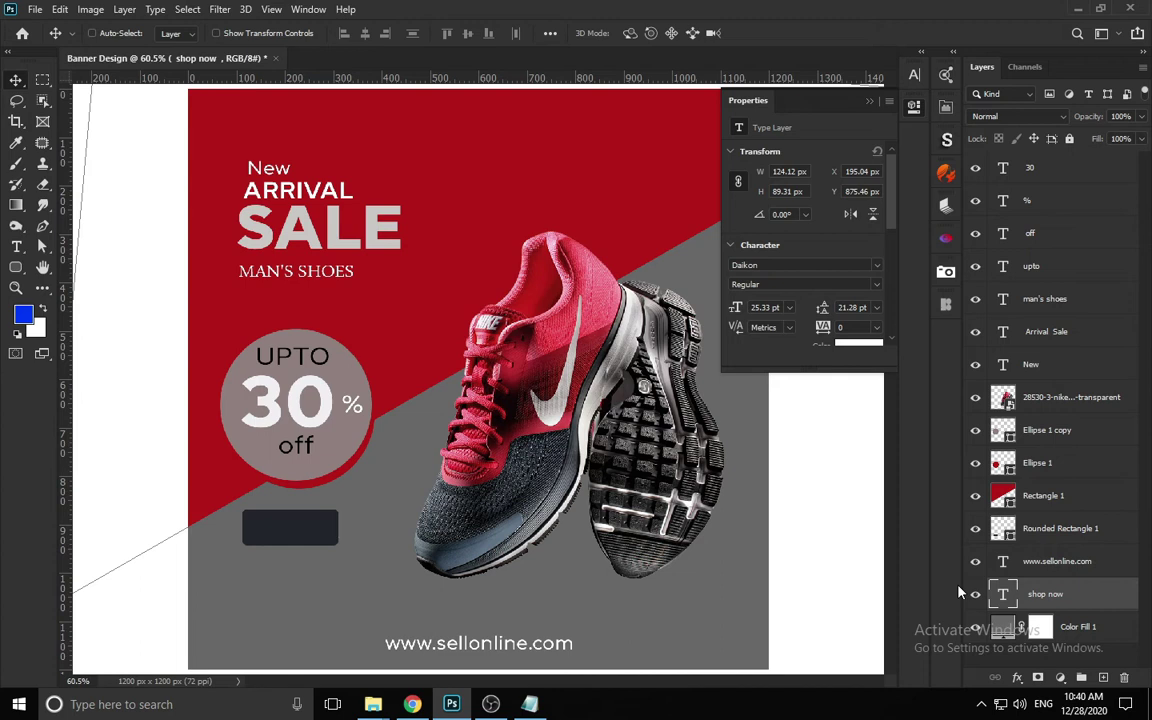
pyautogui.moveTo(329, 500); pyautogui.dragTo(343, 490)
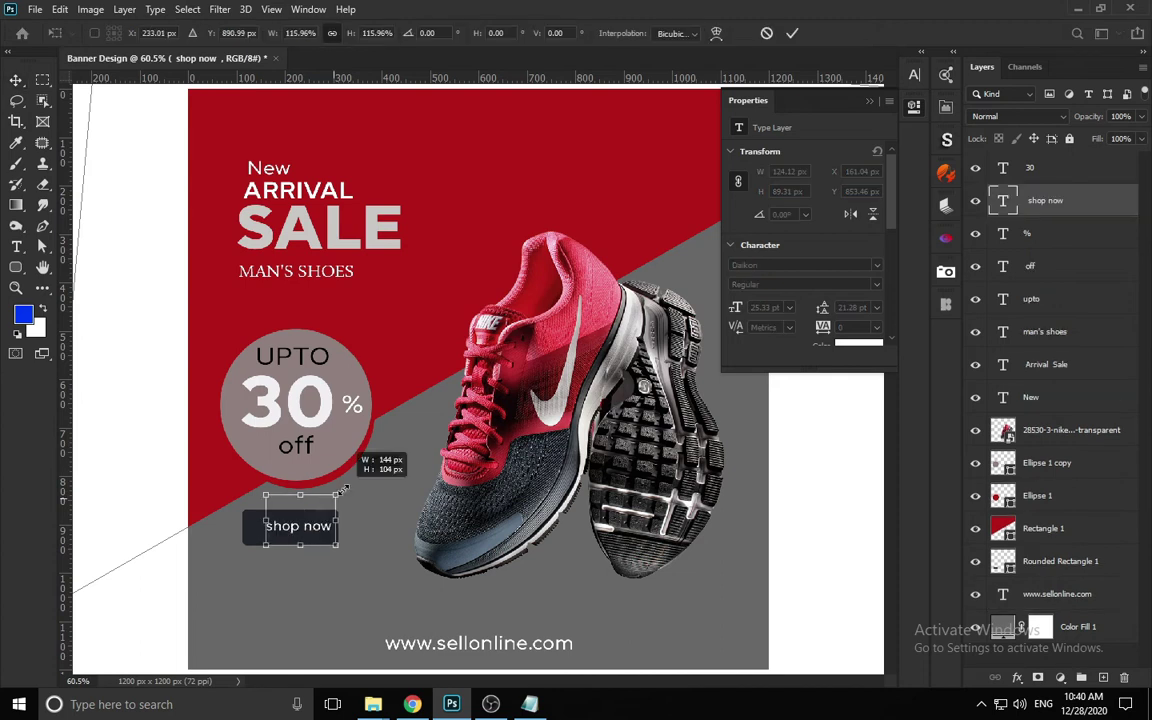
pyautogui.press('Return')
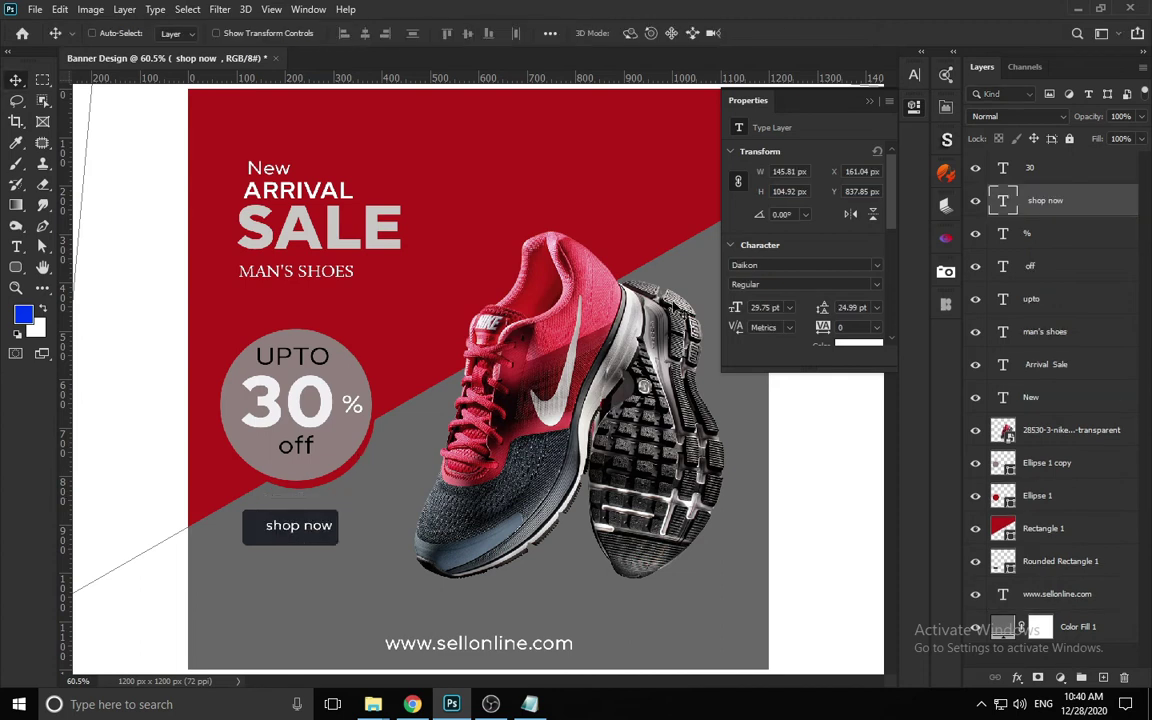
# - Set the "shop now" text to all caps with Auto leading and the Black font style
pyautogui.click(913, 74)
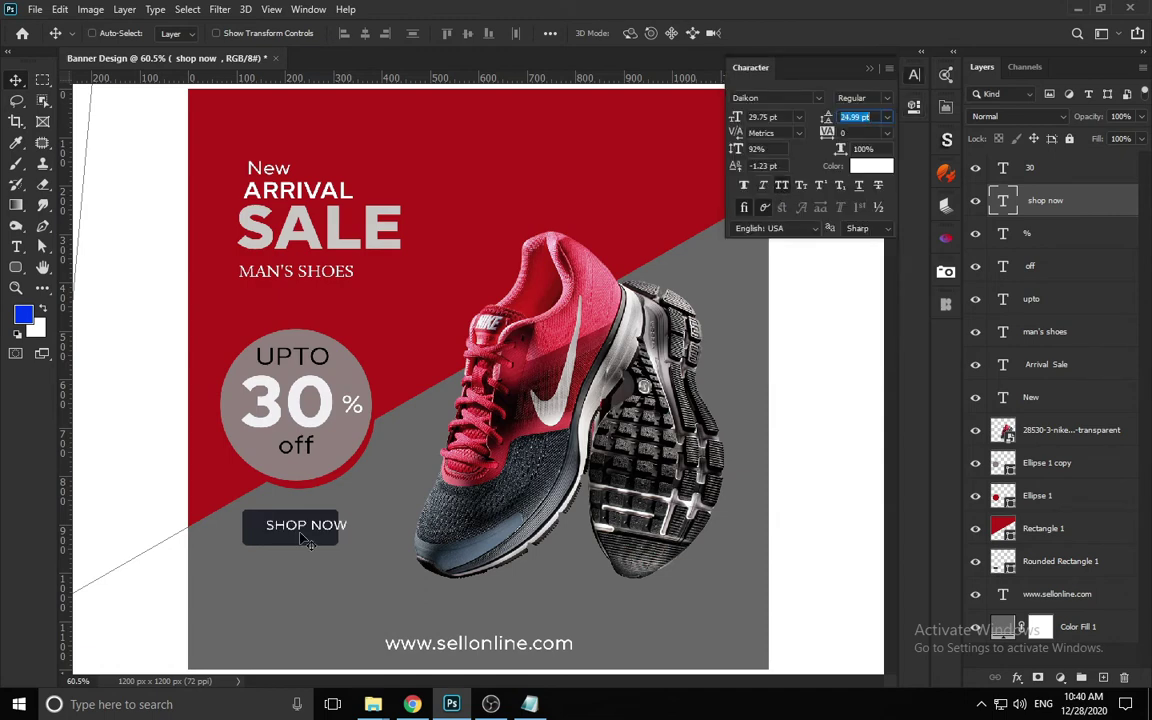
pyautogui.write('v')
pyautogui.press('Return')
pyautogui.press('Return')
pyautogui.click(887, 117)
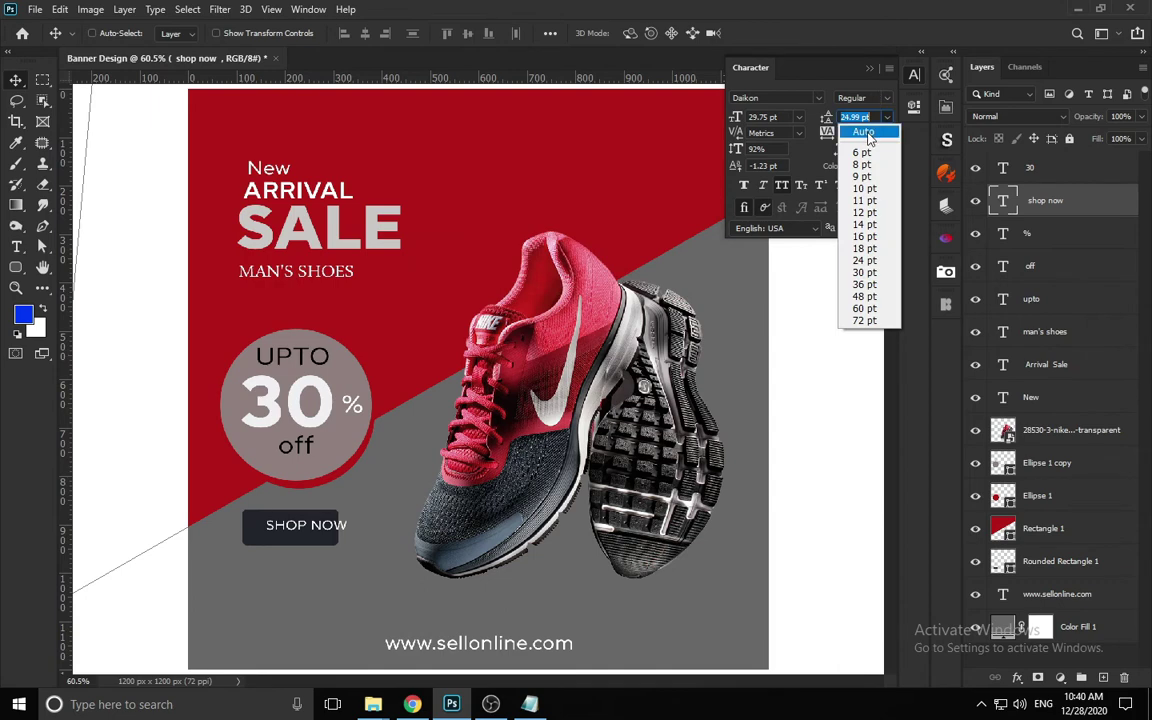
pyautogui.click(864, 132)
pyautogui.click(870, 97)
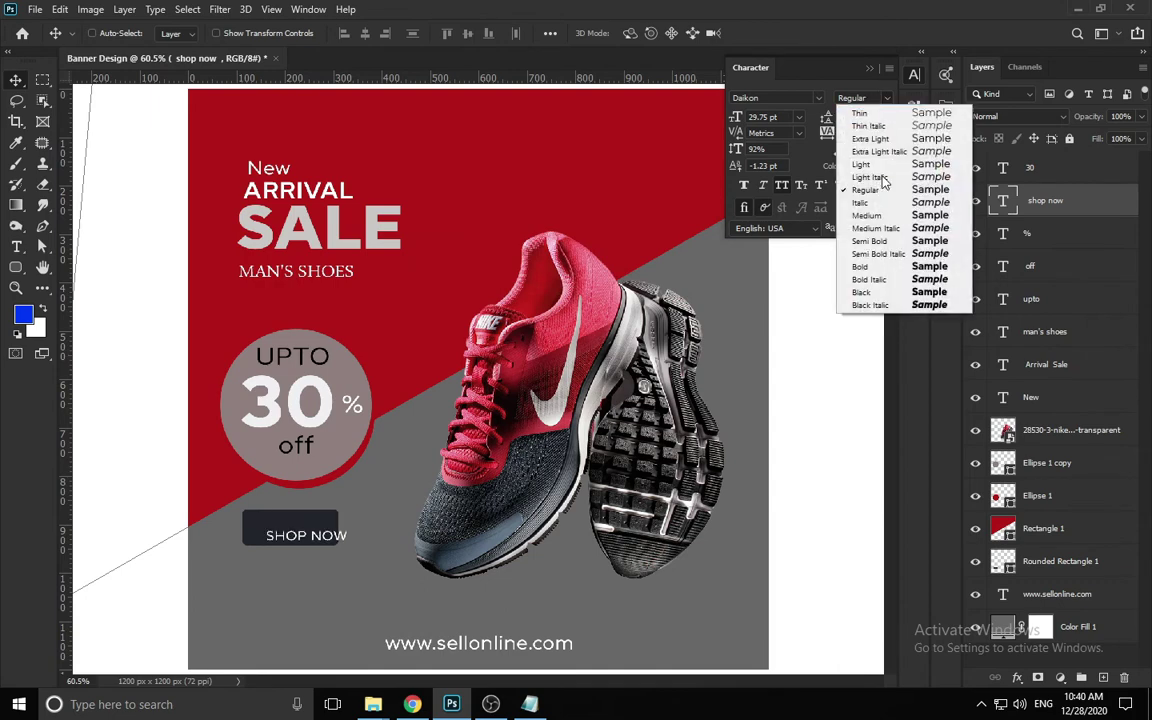
pyautogui.click(880, 292)
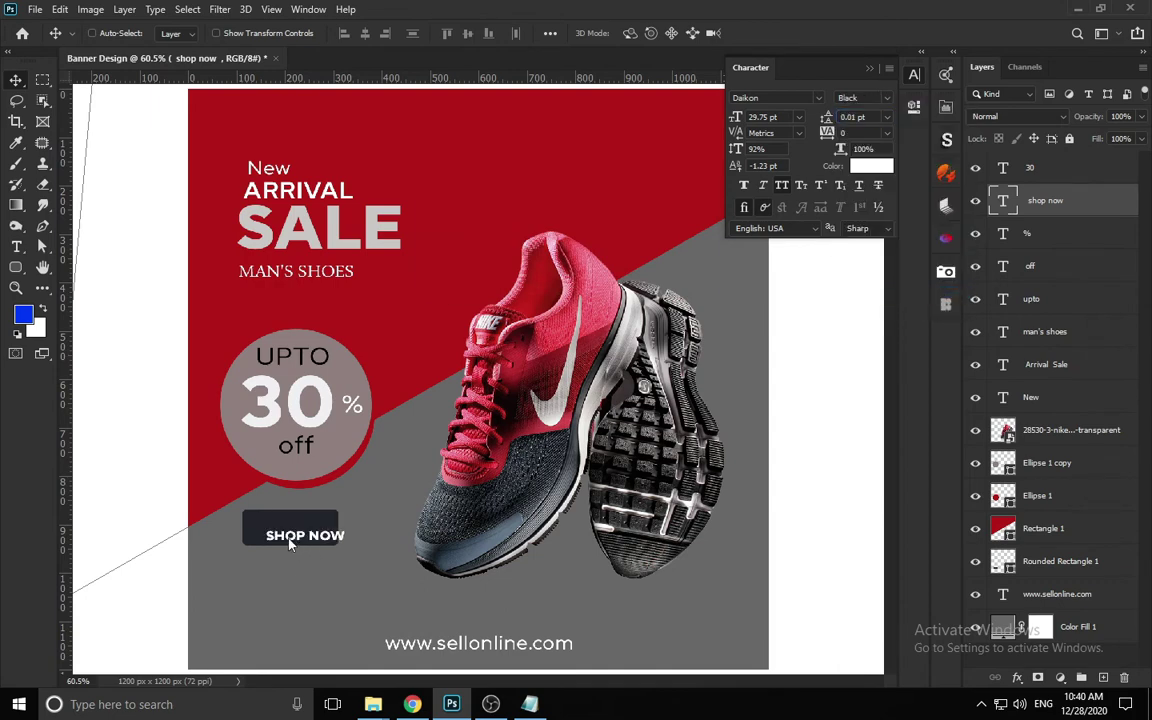
pyautogui.press('Down')
pyautogui.press('Return')
pyautogui.press('Return')
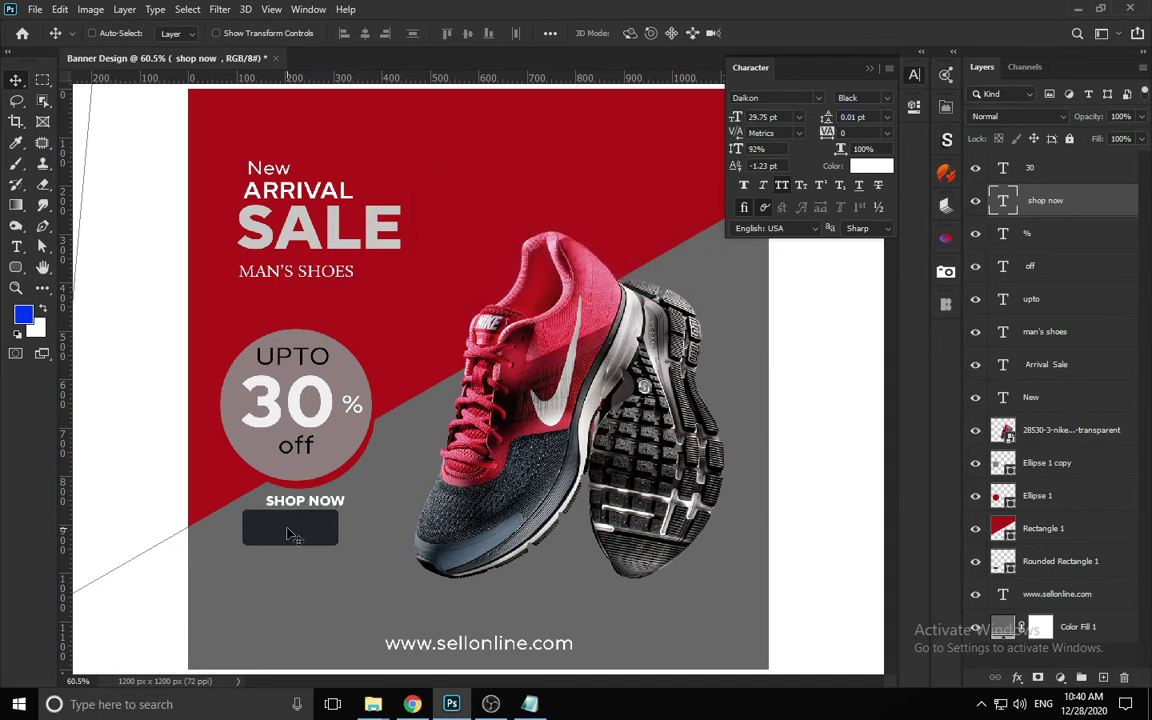
pyautogui.hotkey('ctrl', 'z')
# - Move the SHOP NOW text onto the dark rounded rectangle and align their centres horizontally and vertically
pyautogui.moveTo(314, 536); pyautogui.dragTo(295, 530)
pyautogui.keyDown('ctrl'); pyautogui.keyDown('shift'); pyautogui.click(321, 518); pyautogui.keyUp('shift'); pyautogui.keyUp('ctrl')
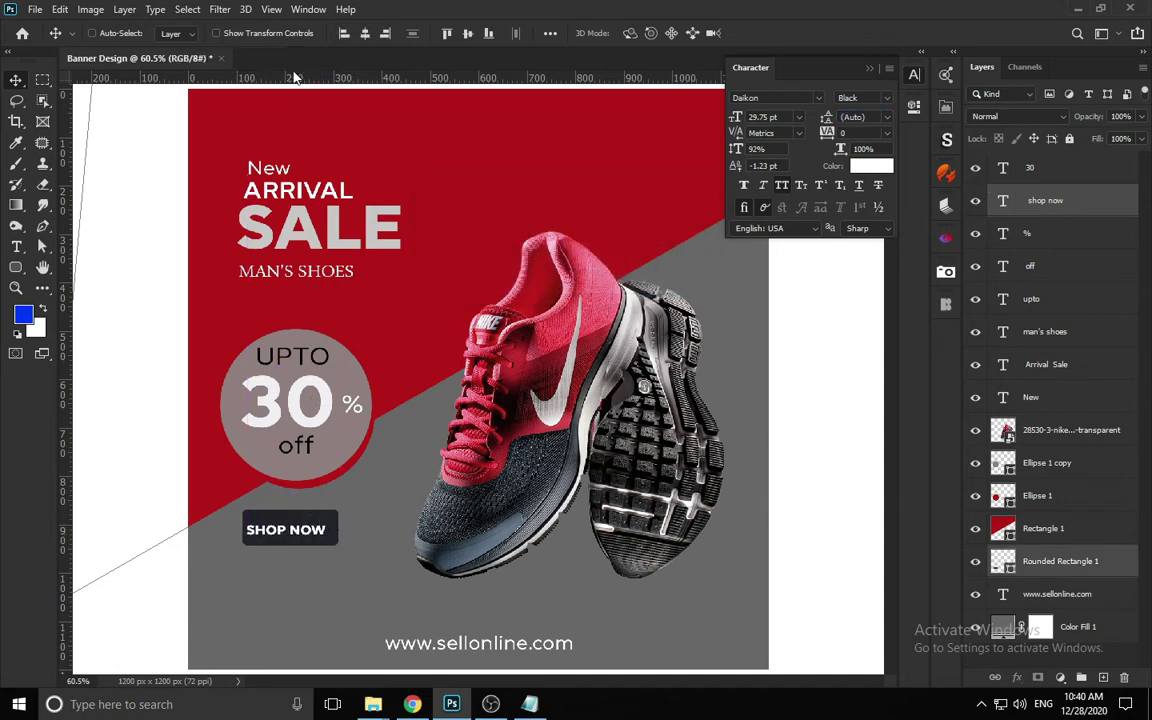
pyautogui.click(365, 32)
pyautogui.click(468, 32)
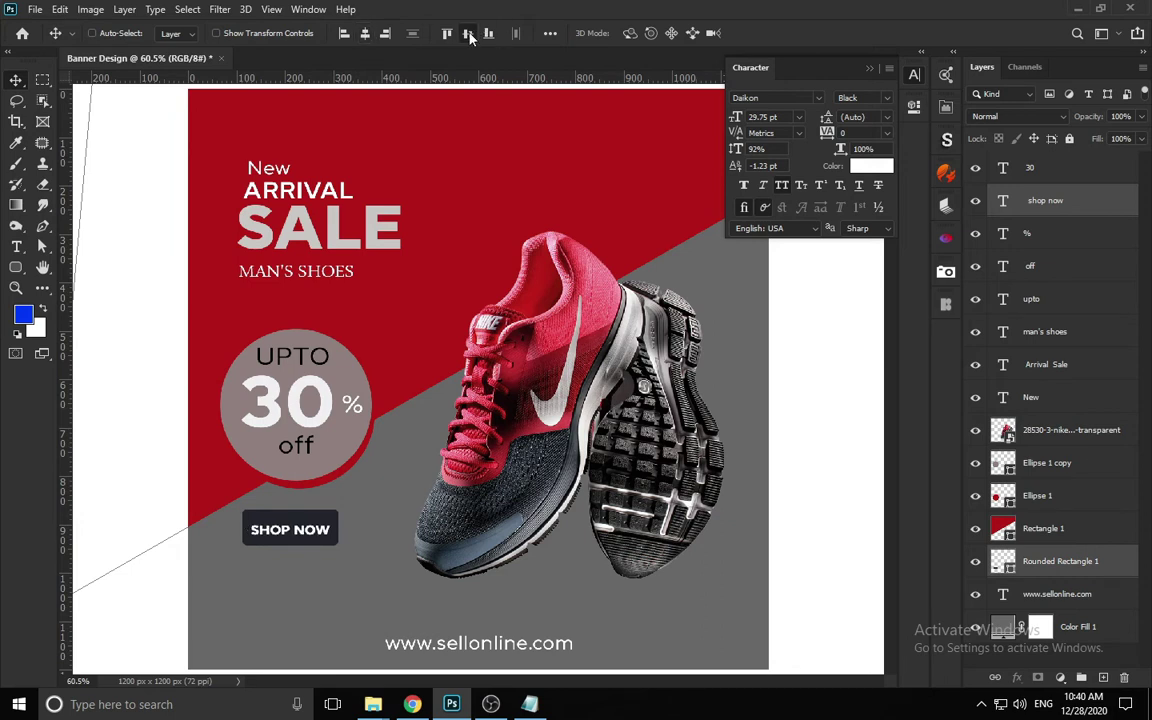
# - Scale the SHOP NOW text down to about 25.41 pt and nudge it slightly down within the button
pyautogui.rightClick(308, 523)
pyautogui.click(330, 531)
pyautogui.hotkey('ctrl', 't')
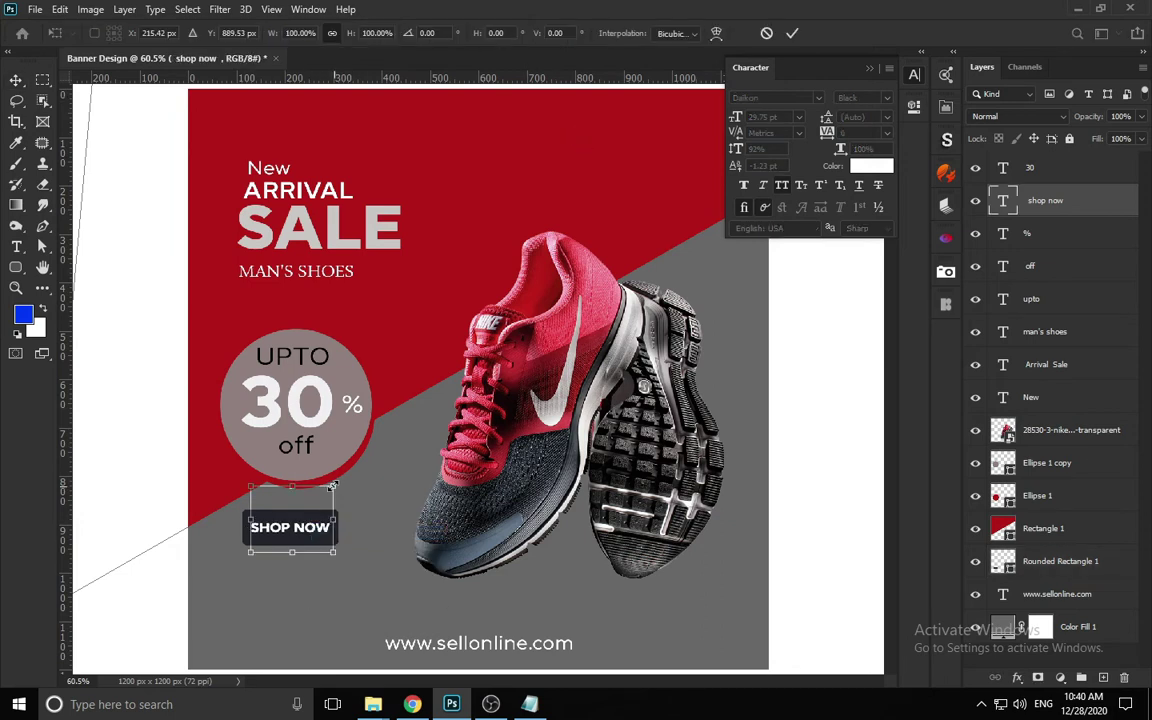
pyautogui.moveTo(333, 487); pyautogui.dragTo(326, 492)
pyautogui.press('Return')
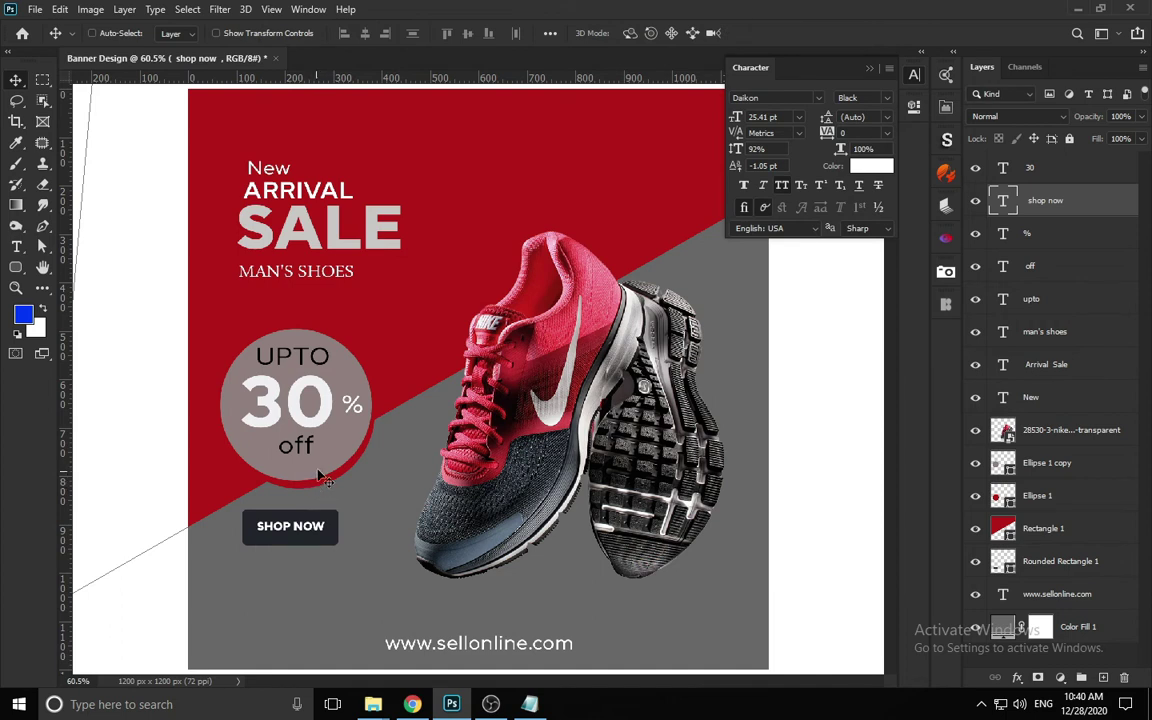
pyautogui.press('Down')
pyautogui.press('Down')
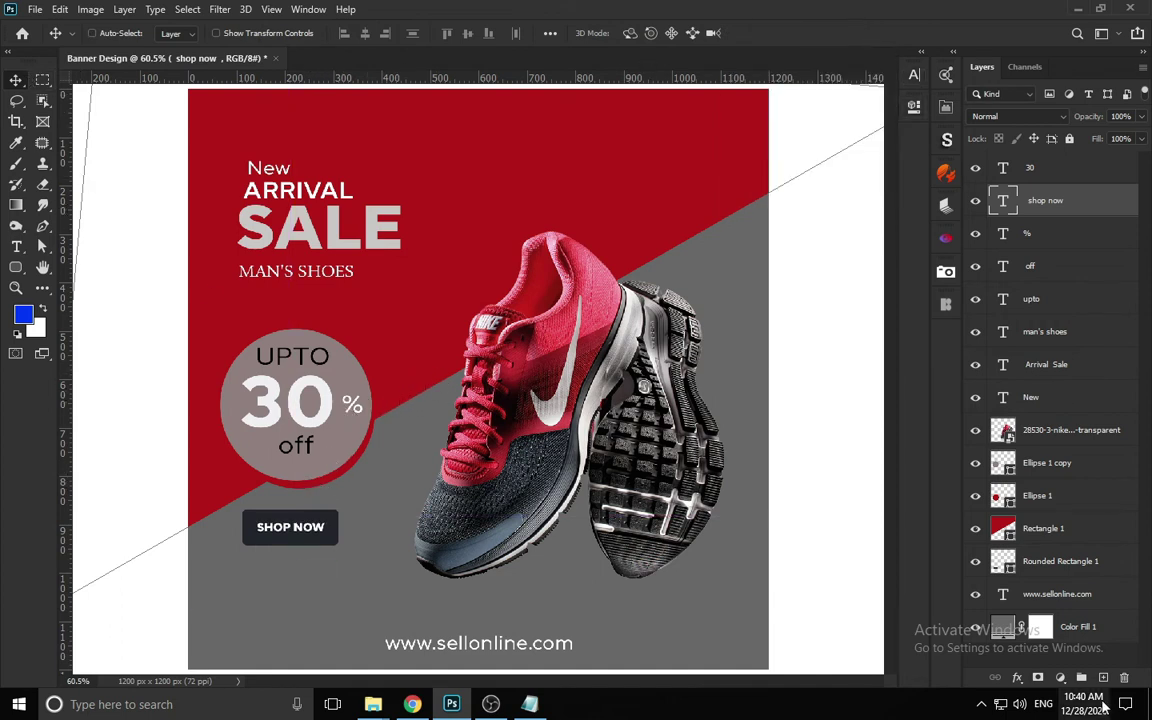
# - On a new layer, draw a closed wedge-shaped pen path from the canvas's right edge across the shoes to a point below the badge
pyautogui.click(1104, 677)
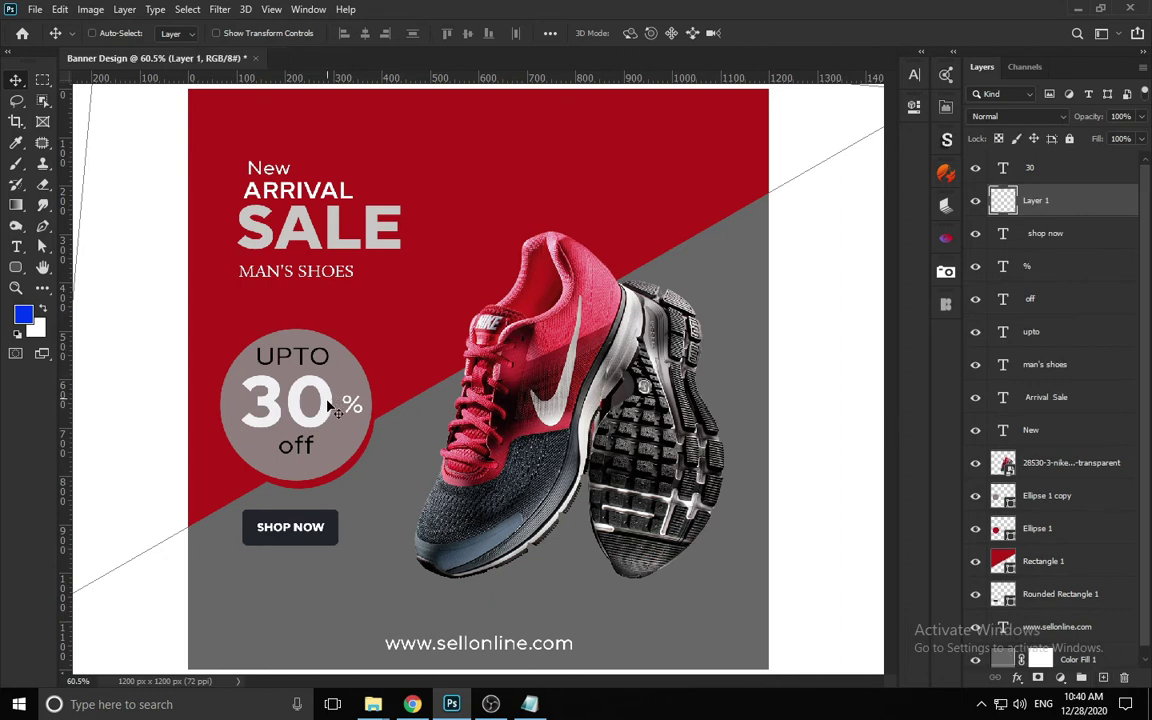
pyautogui.click(44, 227)
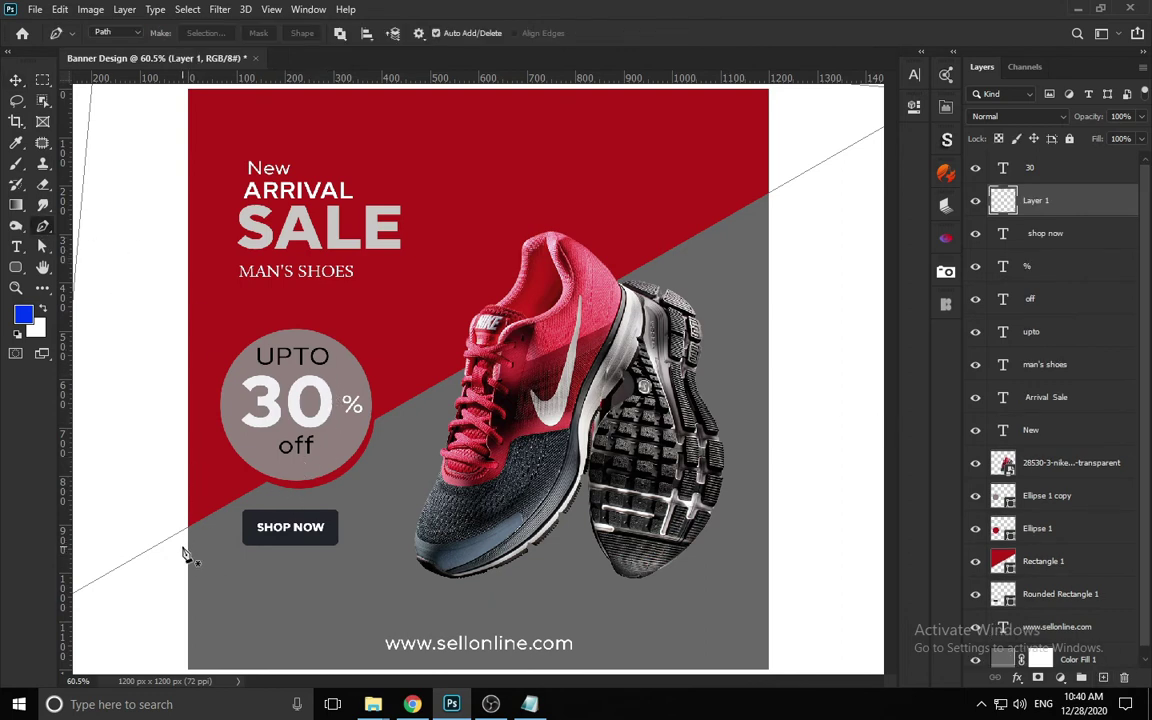
pyautogui.click(768, 208)
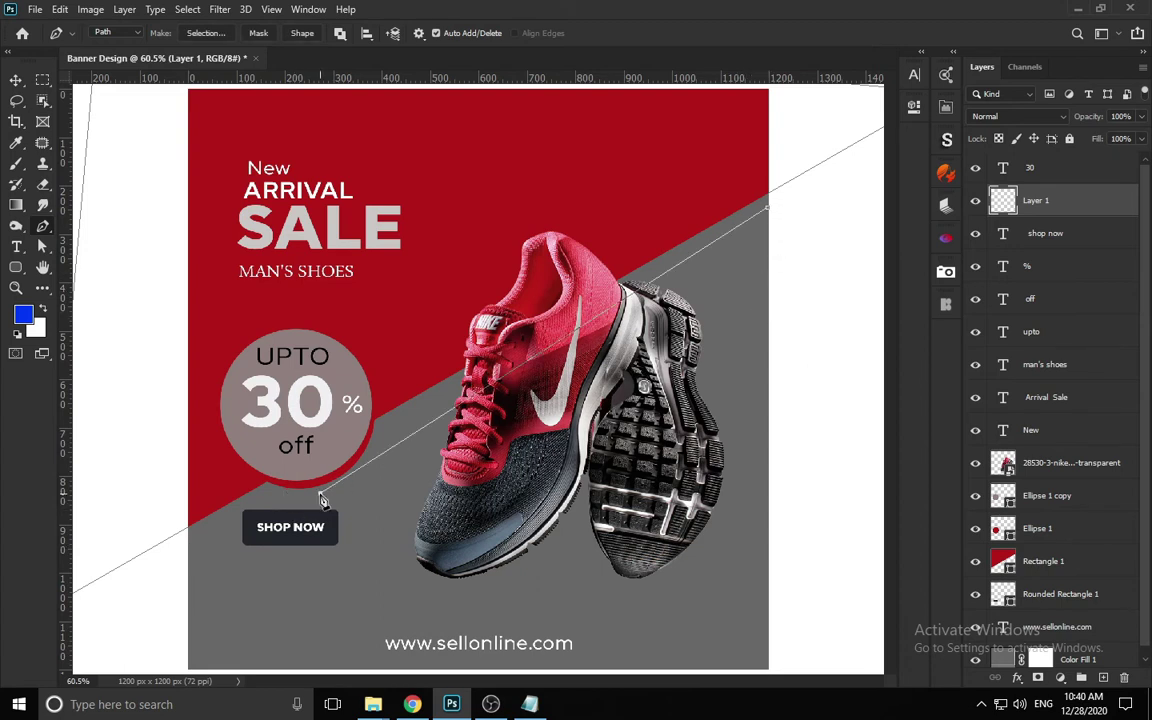
pyautogui.moveTo(320, 494); pyautogui.dragTo(196, 574)
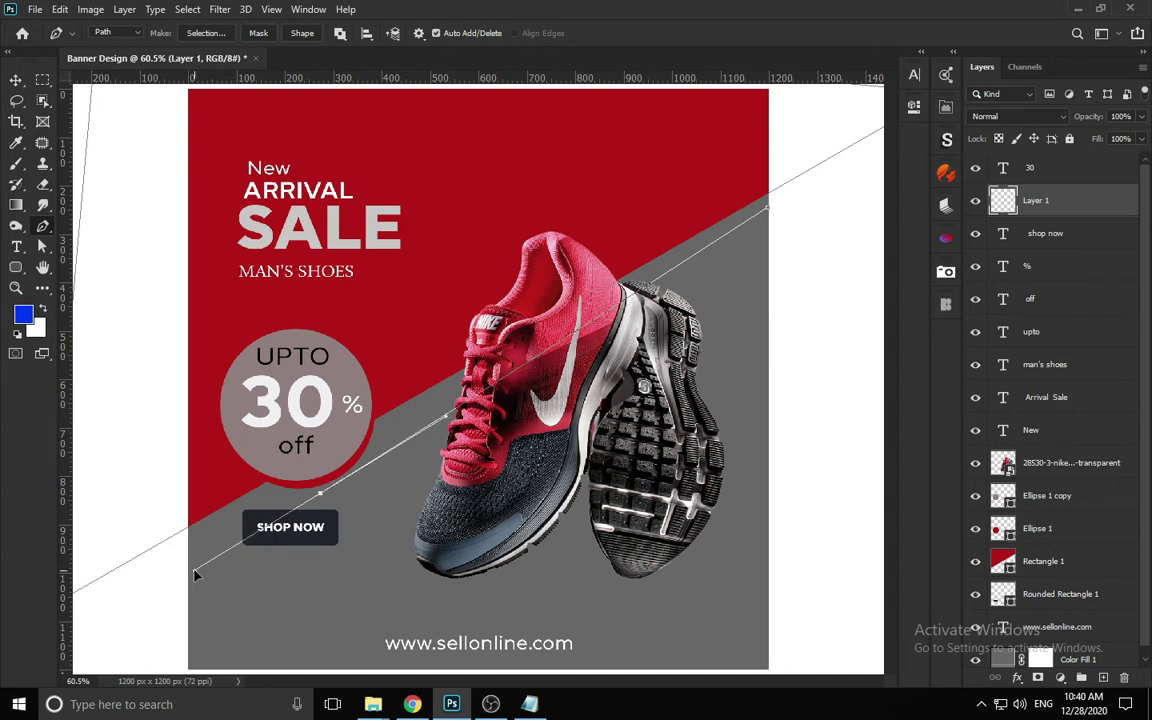
pyautogui.keyDown('alt'); pyautogui.click(320, 494); pyautogui.keyUp('alt')
pyautogui.moveTo(770, 280); pyautogui.dragTo(884, 229)
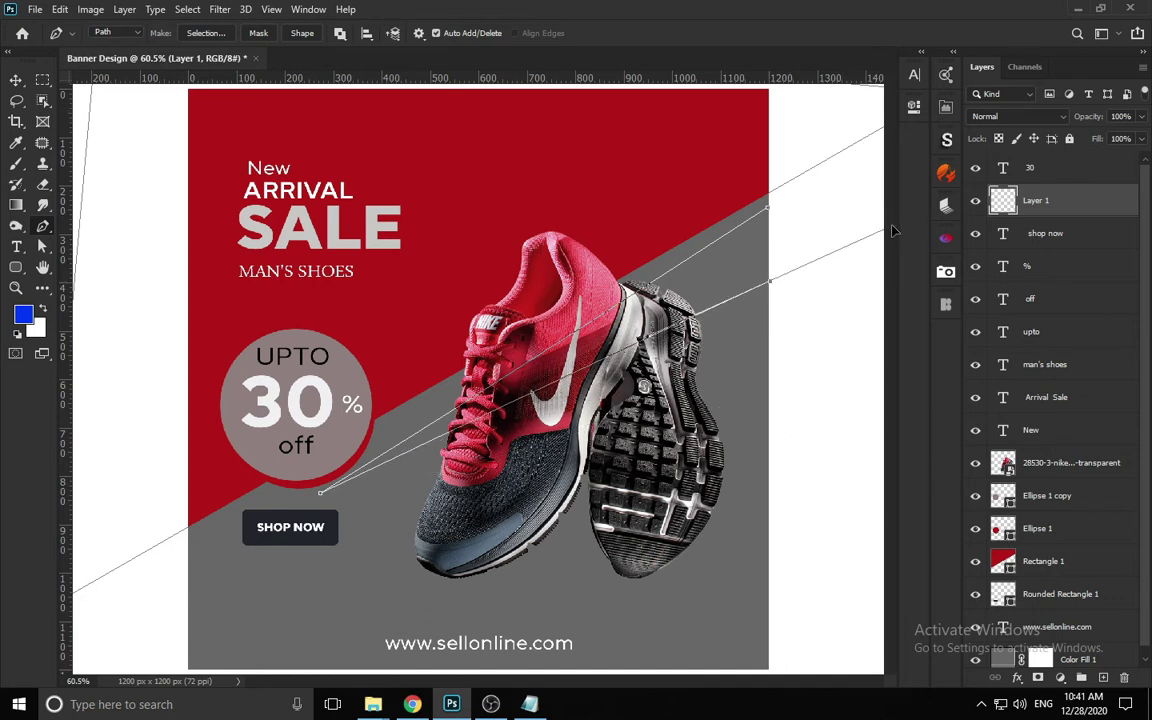
pyautogui.click(770, 213)
# - Convert the wedge path to a selection, fill it with white on the new layer and deselect
pyautogui.rightClick(712, 258)
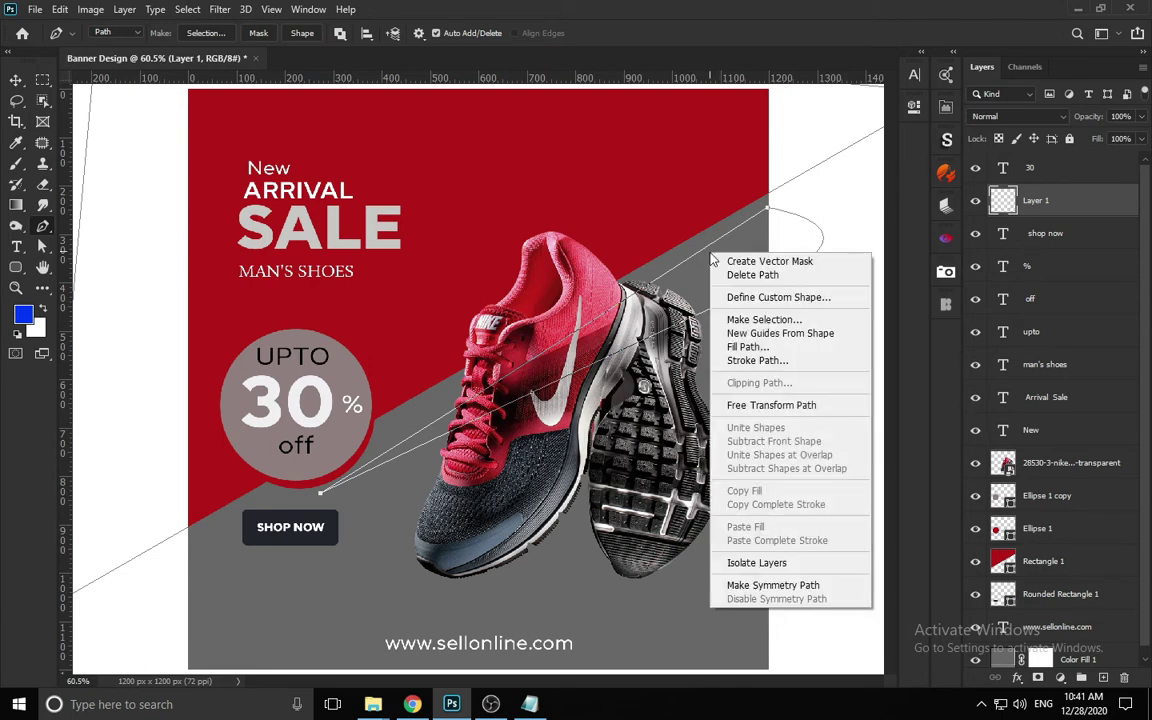
pyautogui.click(762, 321)
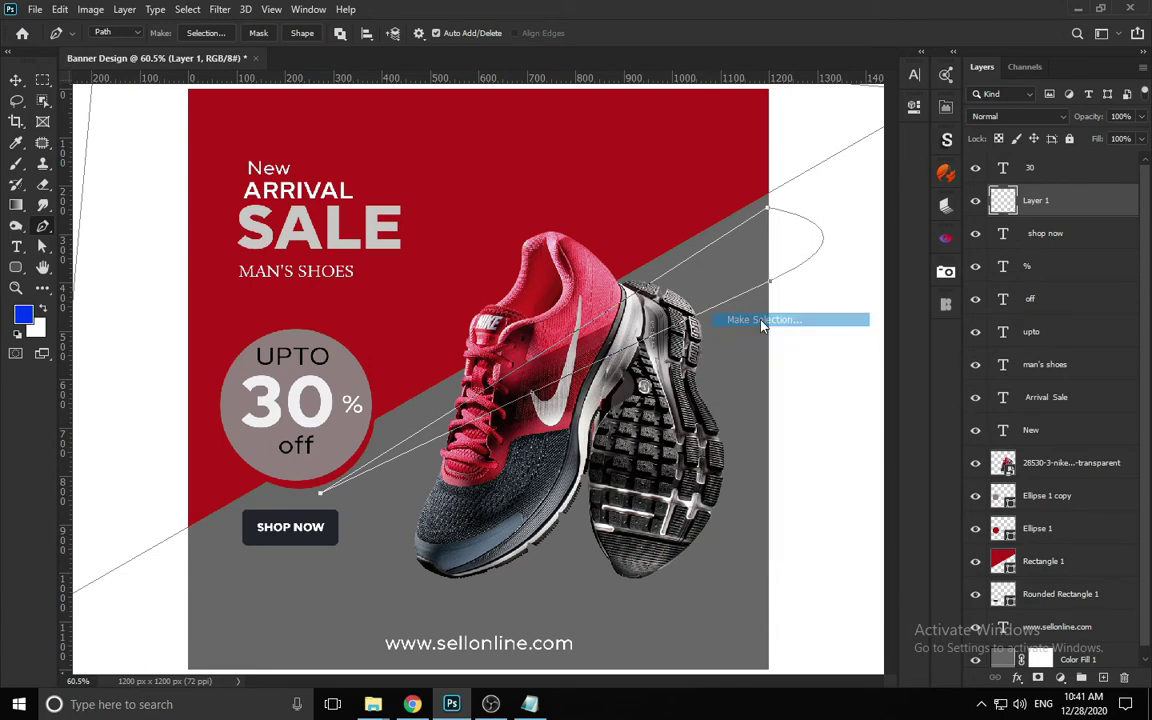
pyautogui.click(656, 181)
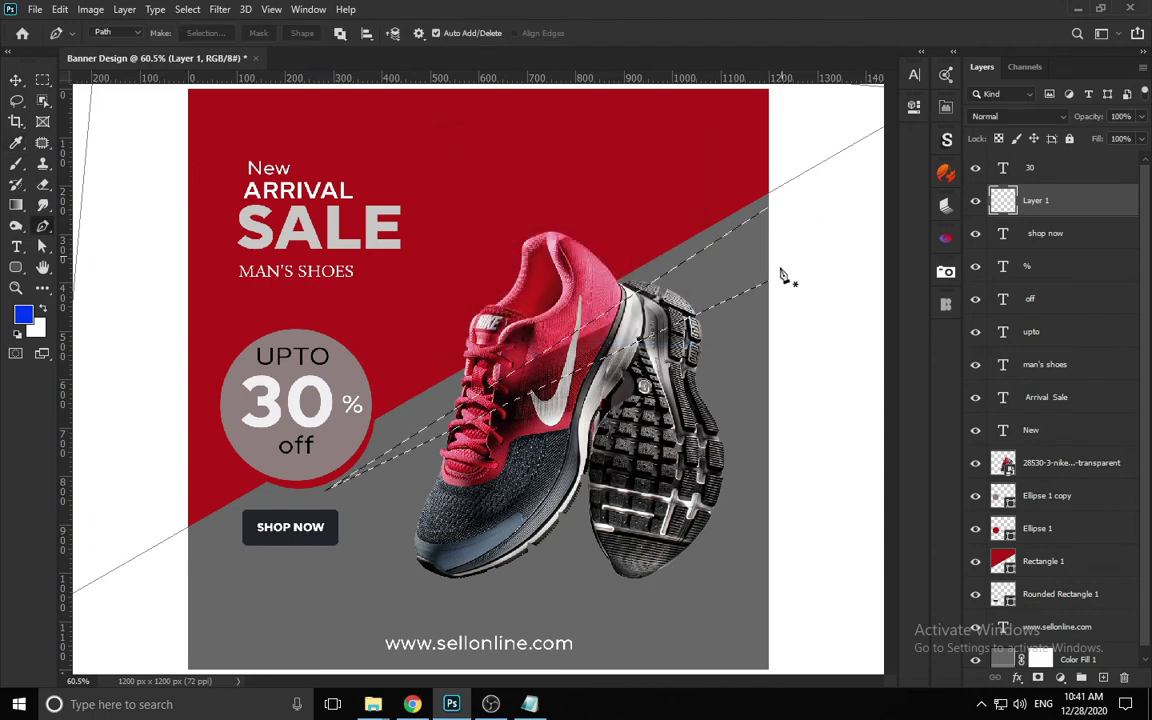
pyautogui.press('v')
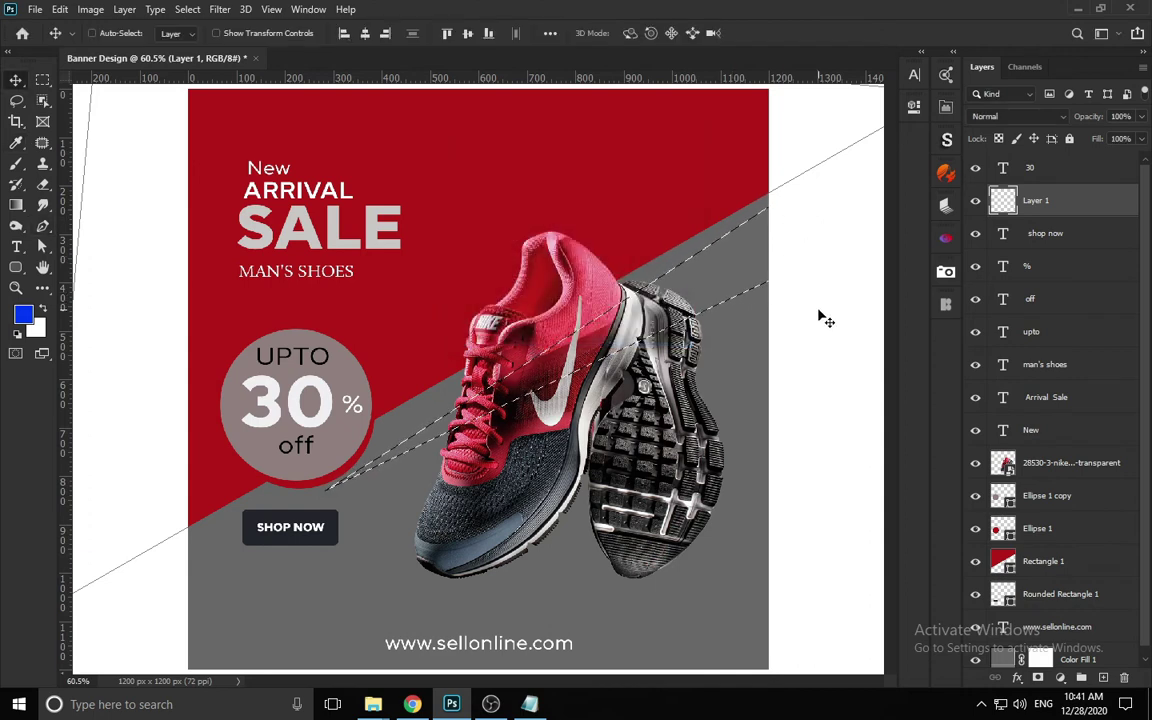
pyautogui.hotkey('ctrl', 'BackSpace')
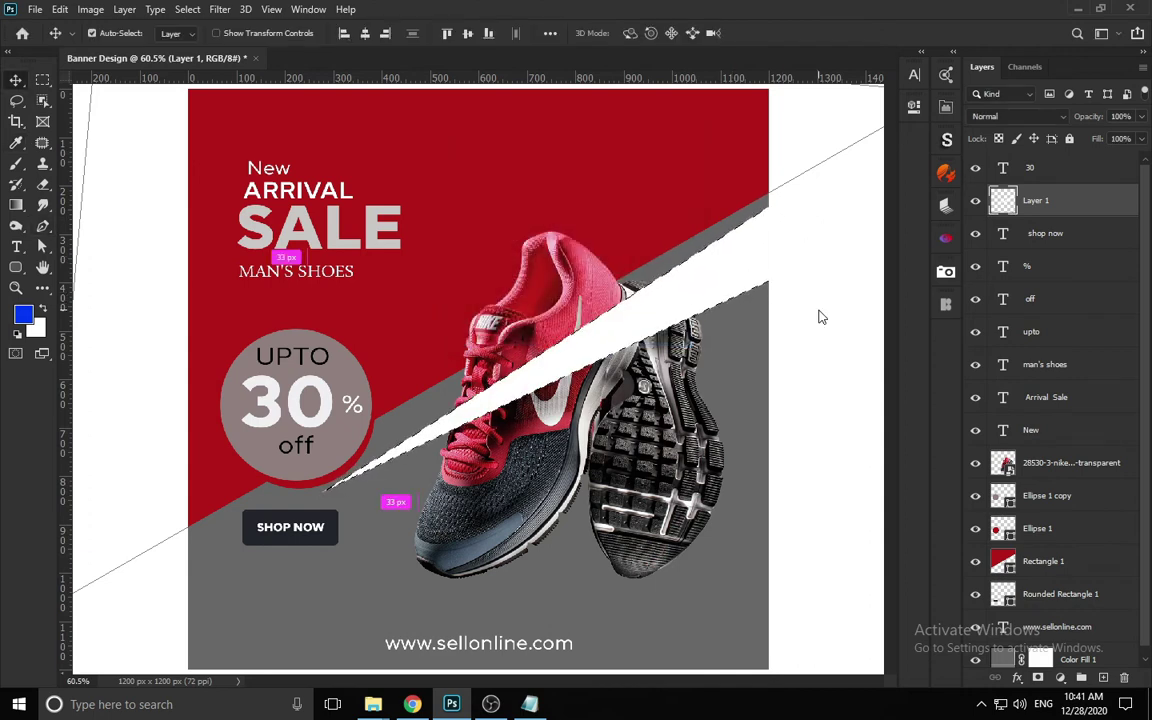
pyautogui.hotkey('ctrl', 'd')
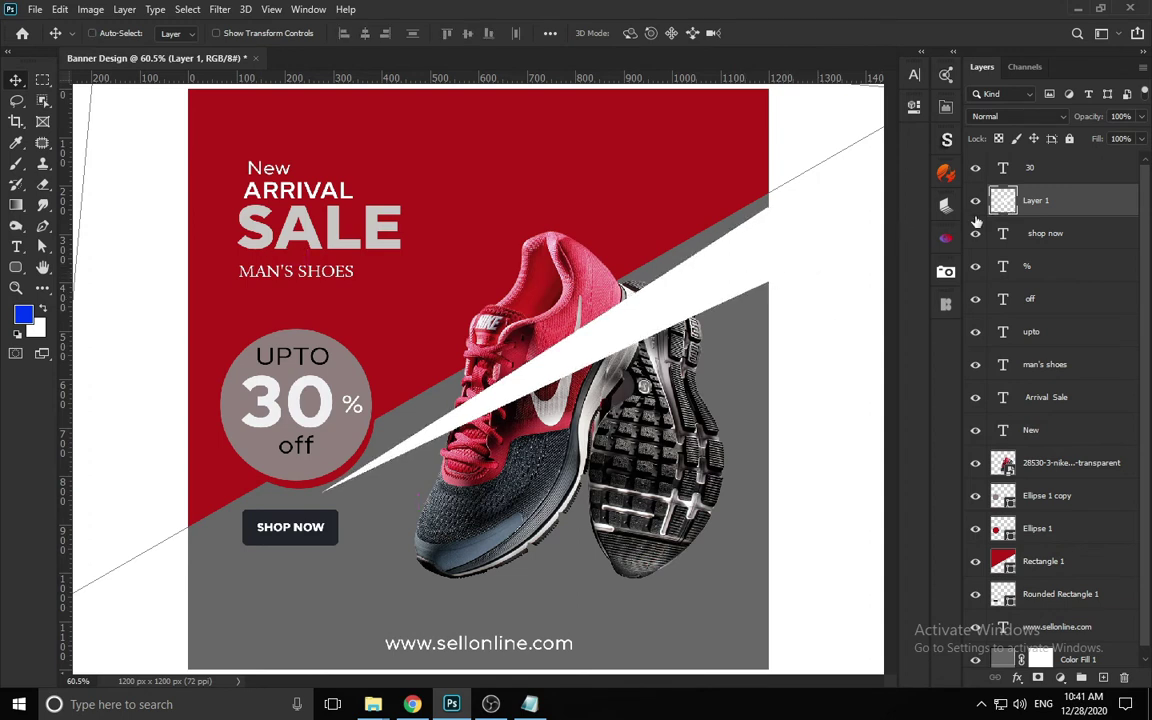
# - Move the white wedge's layer below the red Rectangle 1 layer and enlarge the wedge to about 118% toward the lower left
pyautogui.moveTo(1003, 203); pyautogui.dragTo(1000, 578)
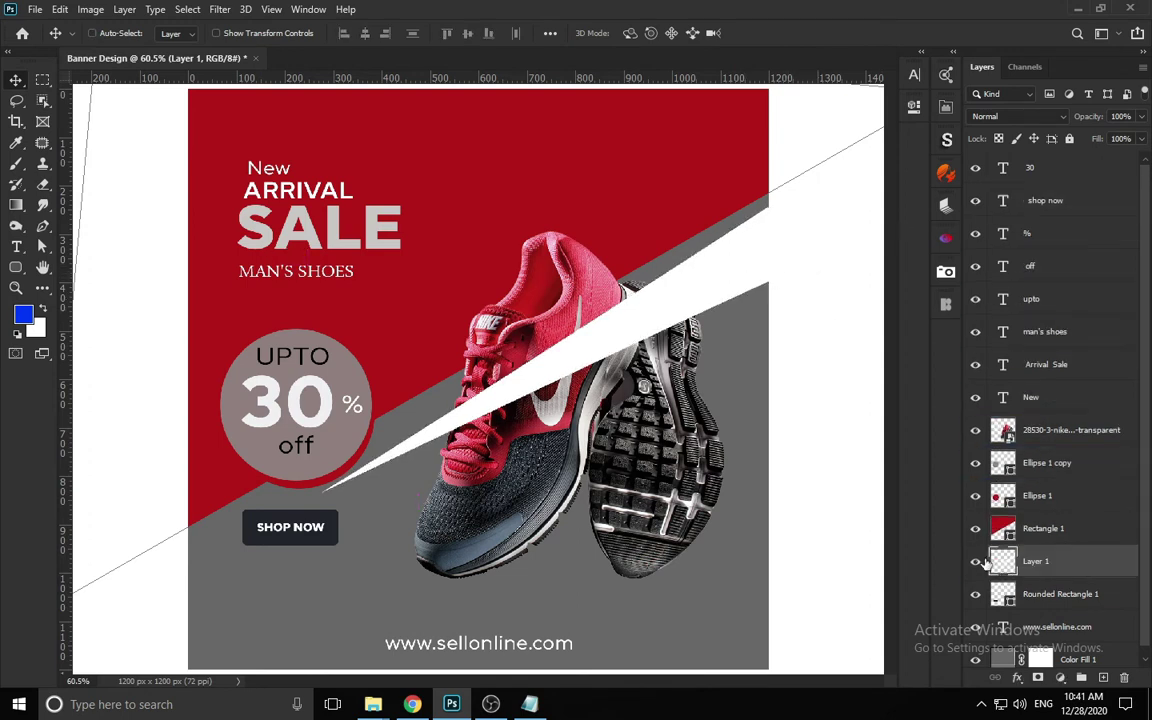
pyautogui.hotkey('ctrl', 't')
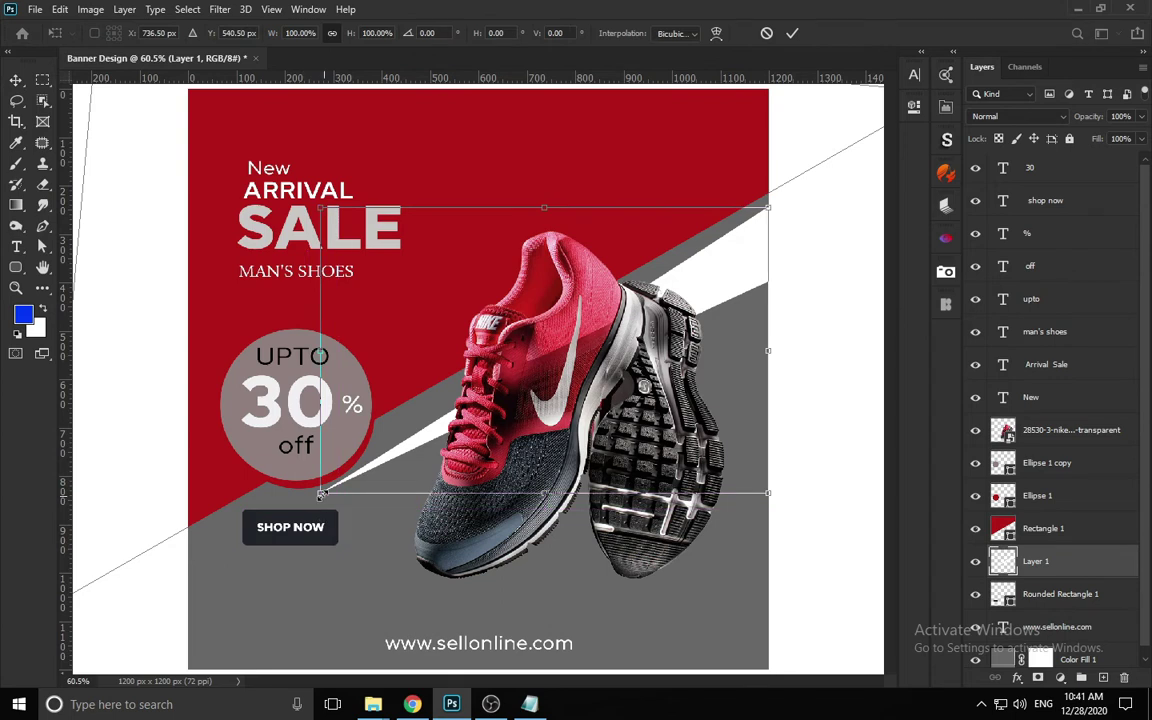
pyautogui.moveTo(290, 458); pyautogui.dragTo(239, 544)
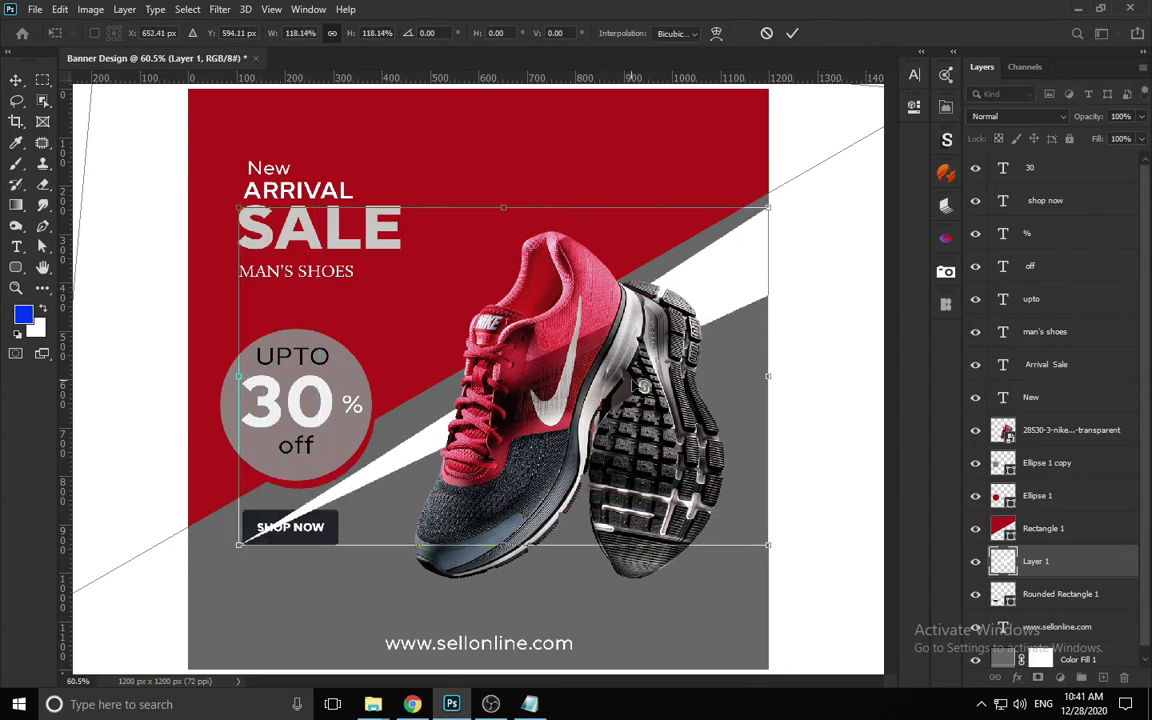
pyautogui.press('Return')
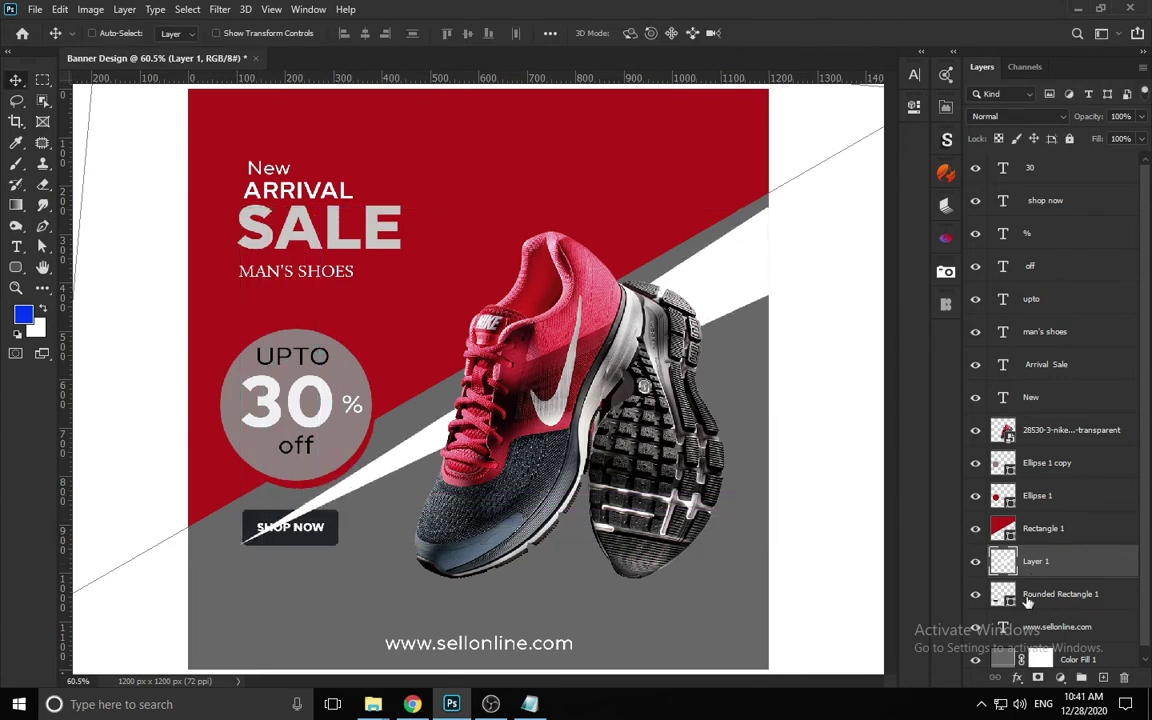
# - Place the wedge layer beneath the rounded rectangle layer, shift the wedge up slightly and rotate it about 0.33°
pyautogui.moveTo(1008, 567); pyautogui.dragTo(1006, 610)
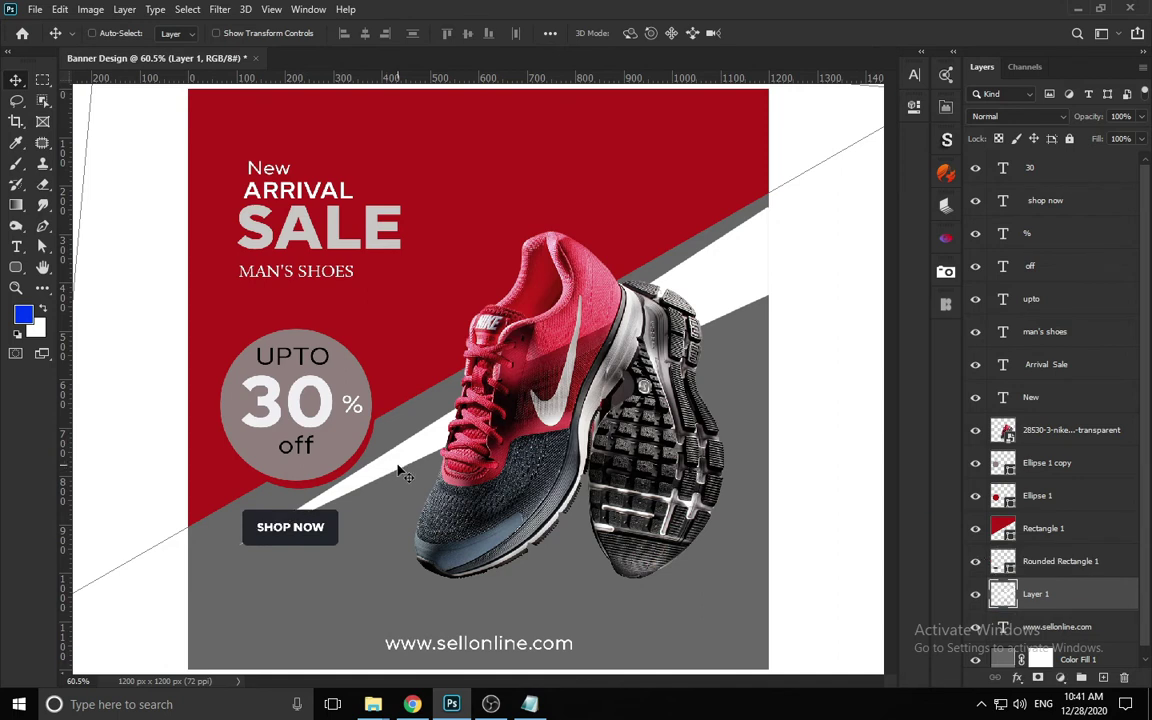
pyautogui.moveTo(421, 448); pyautogui.dragTo(545, 334)
pyautogui.hotkey('ctrl', 't')
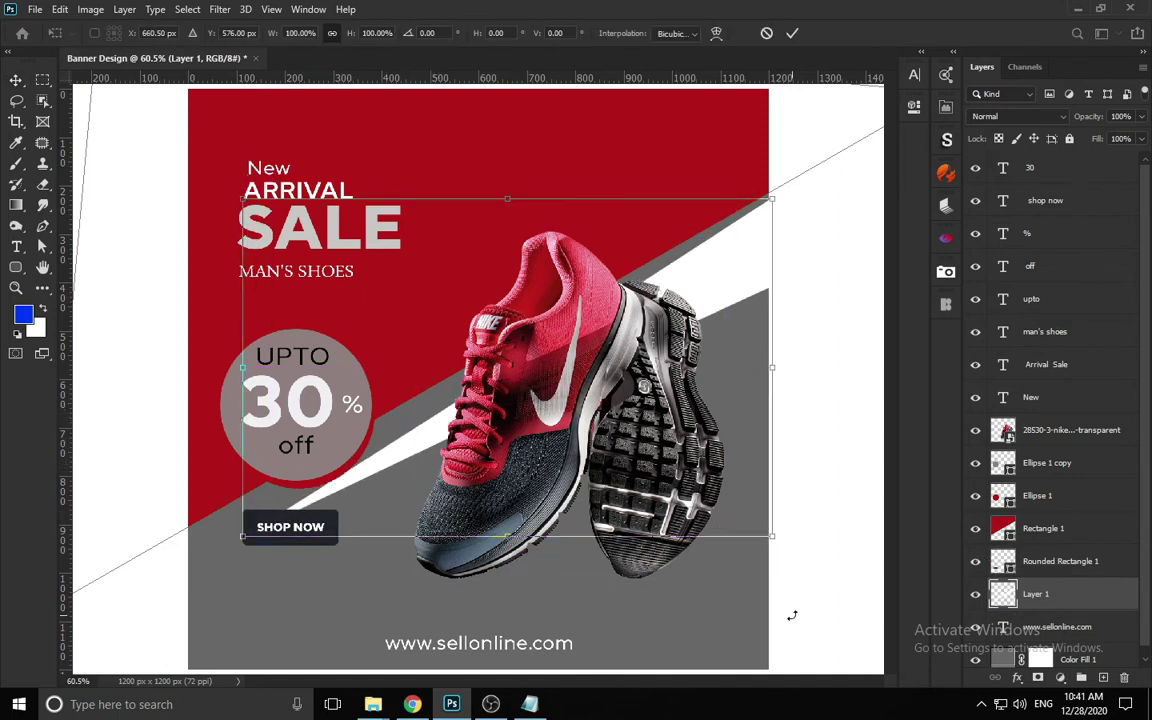
pyautogui.moveTo(789, 612); pyautogui.dragTo(778, 623)
pyautogui.moveTo(821, 296); pyautogui.dragTo(823, 261)
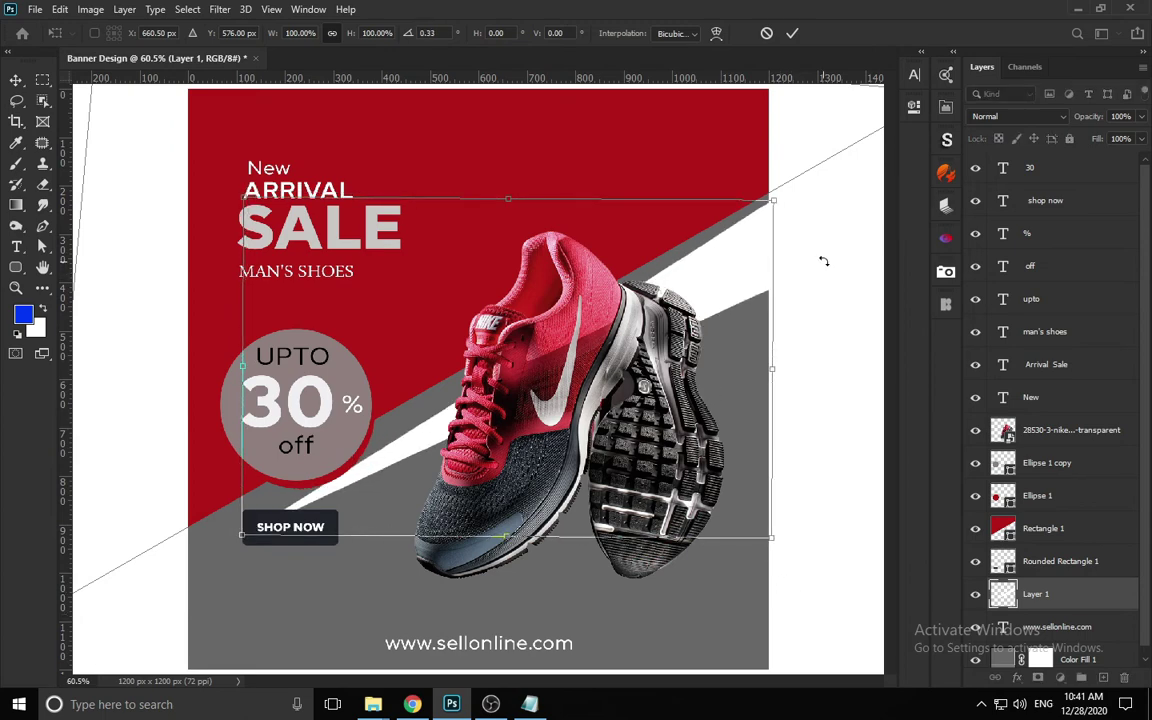
pyautogui.press('Return')
# - Duplicate the white wedge, flip the copy horizontally and vertically, and place it across the banner's bottom edge below the shoes
pyautogui.moveTo(395, 392); pyautogui.dragTo(616, 410)
pyautogui.hotkey('ctrl', 't')
pyautogui.rightClick(612, 400)
pyautogui.click(660, 651)
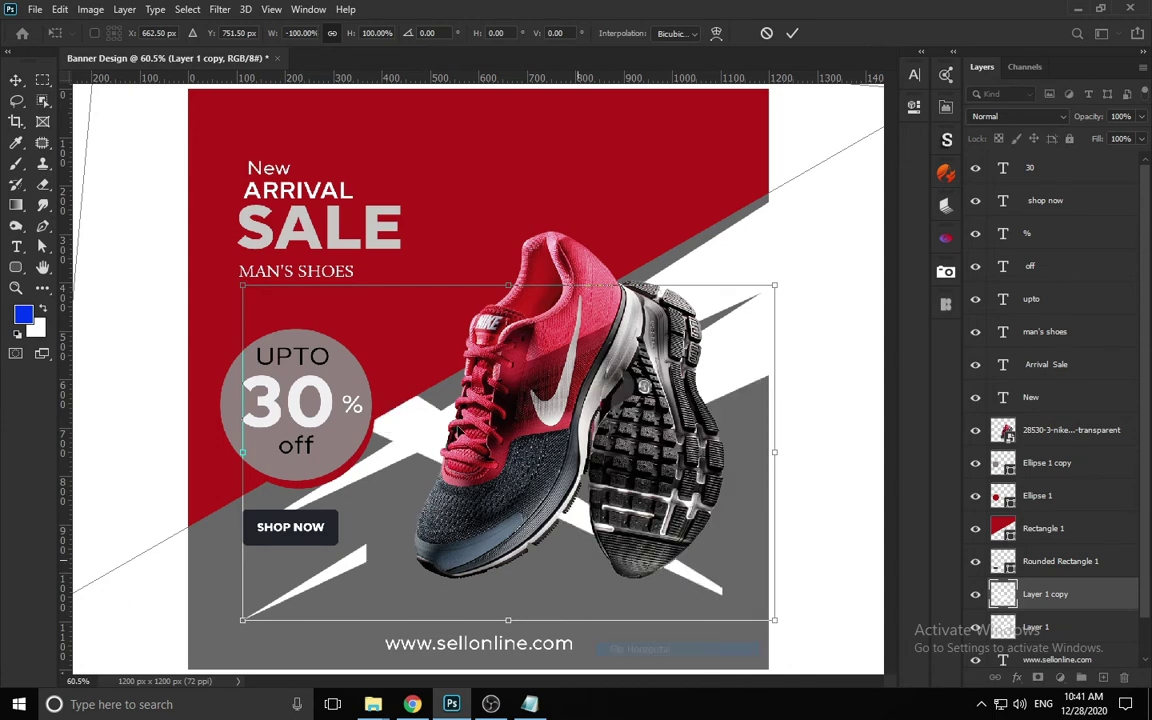
pyautogui.rightClick(516, 565)
pyautogui.click(498, 403)
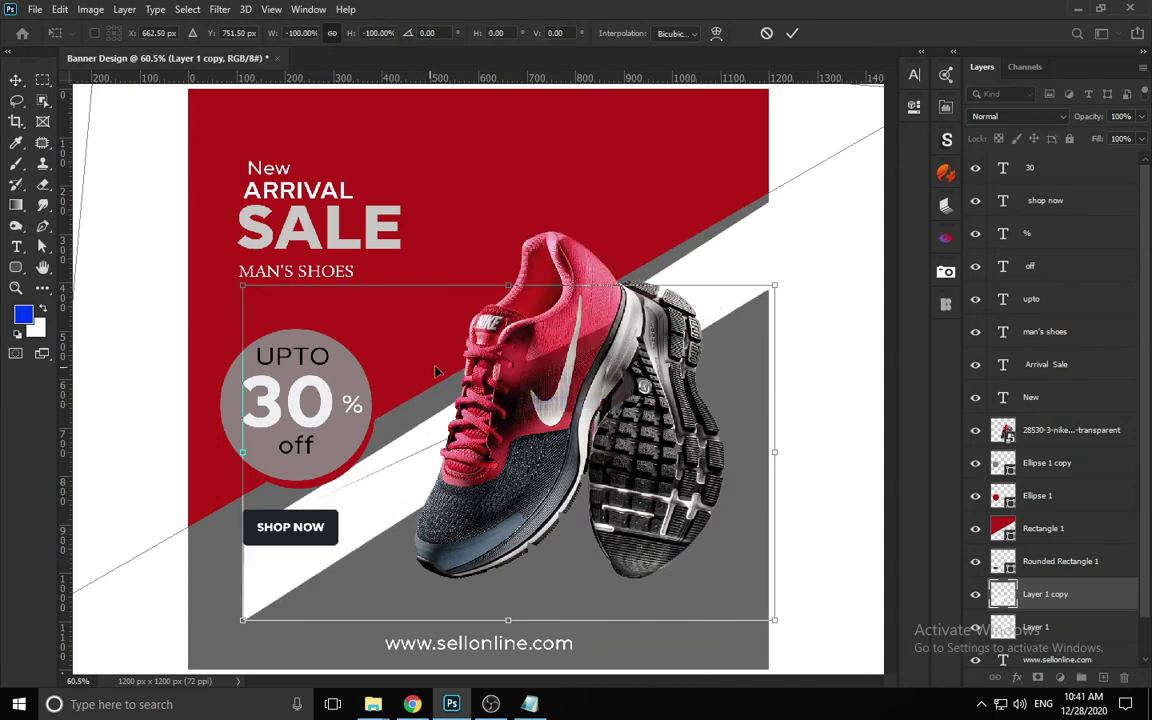
pyautogui.moveTo(445, 450); pyautogui.dragTo(541, 584)
pyautogui.press('Return')
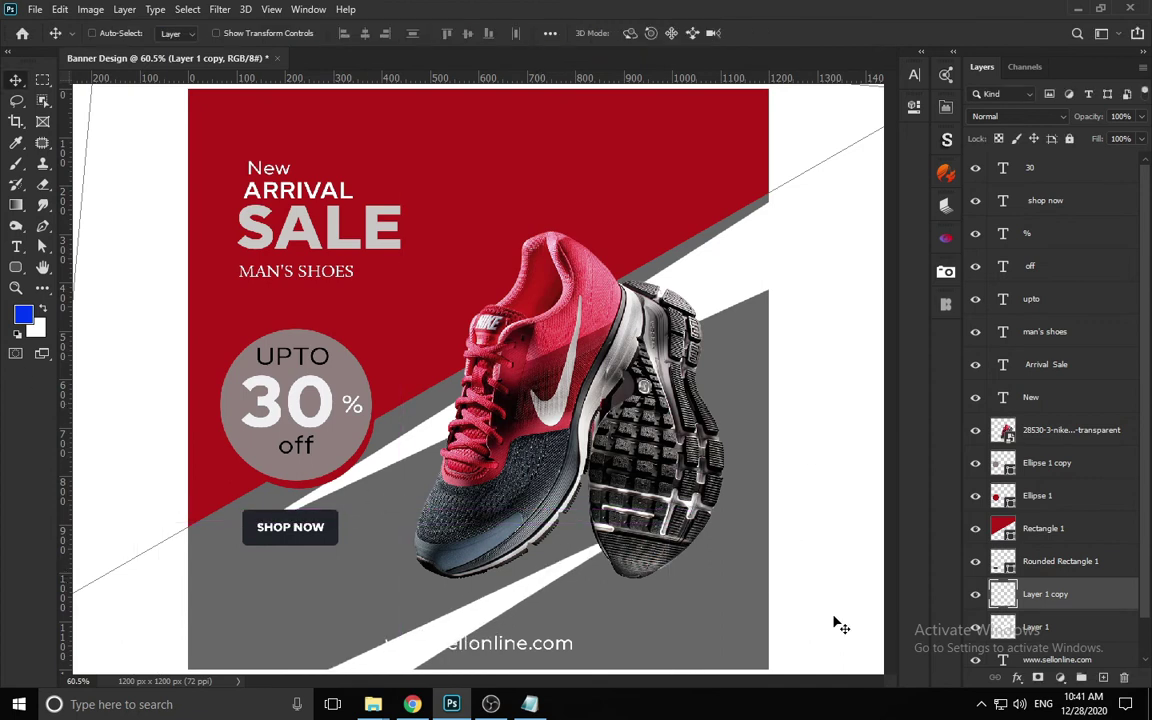
# - Create a new layer and set up a Soft Round brush of about 417 px with the default black foreground colour
pyautogui.hotkey('ctrl', 'shift', 'alt', 'n')
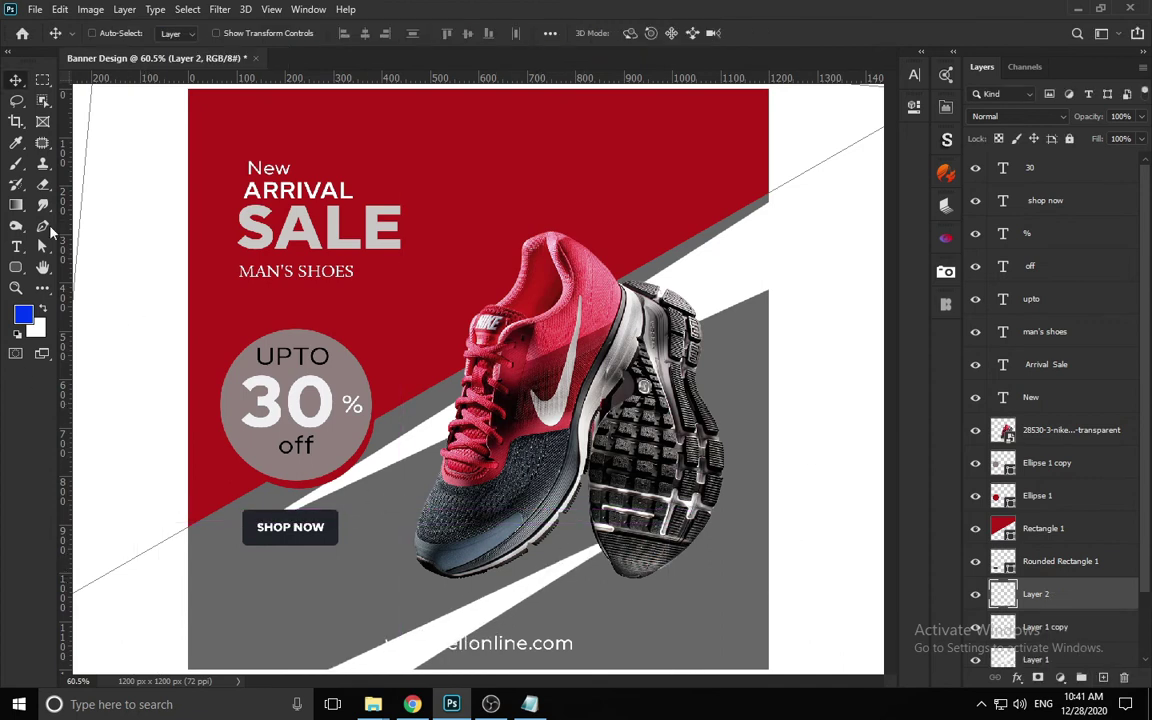
pyautogui.press('b')
pyautogui.rightClick(15, 165)
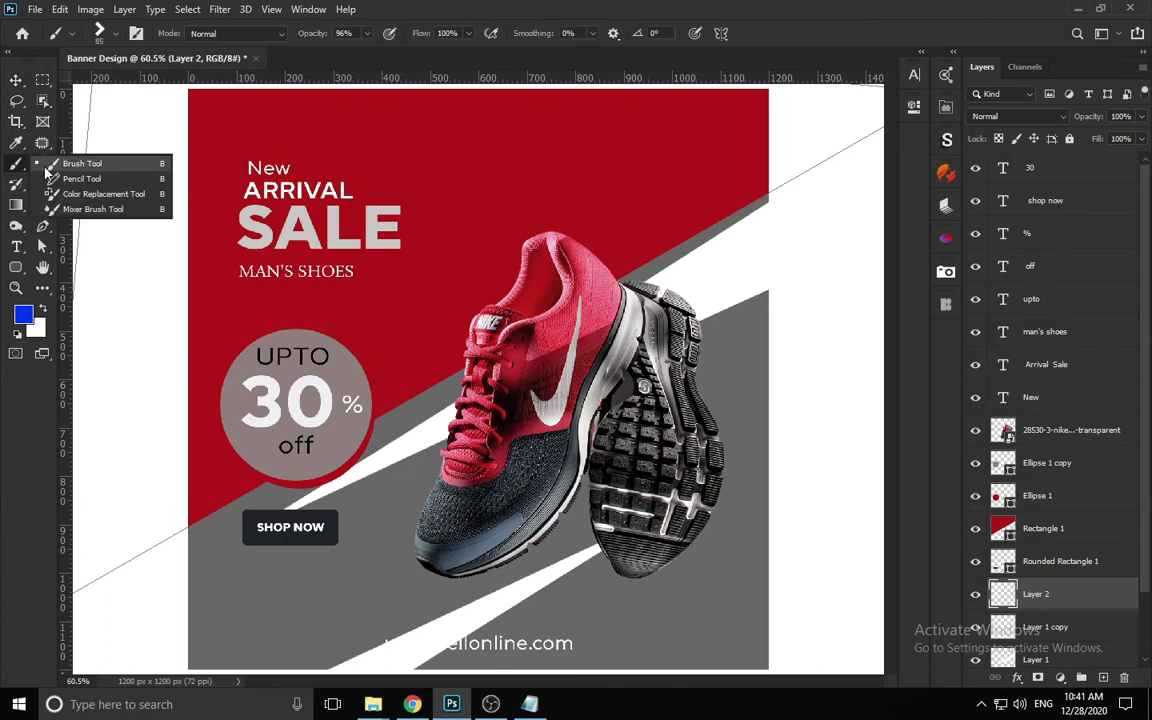
pyautogui.click(60, 151)
pyautogui.rightClick(433, 243)
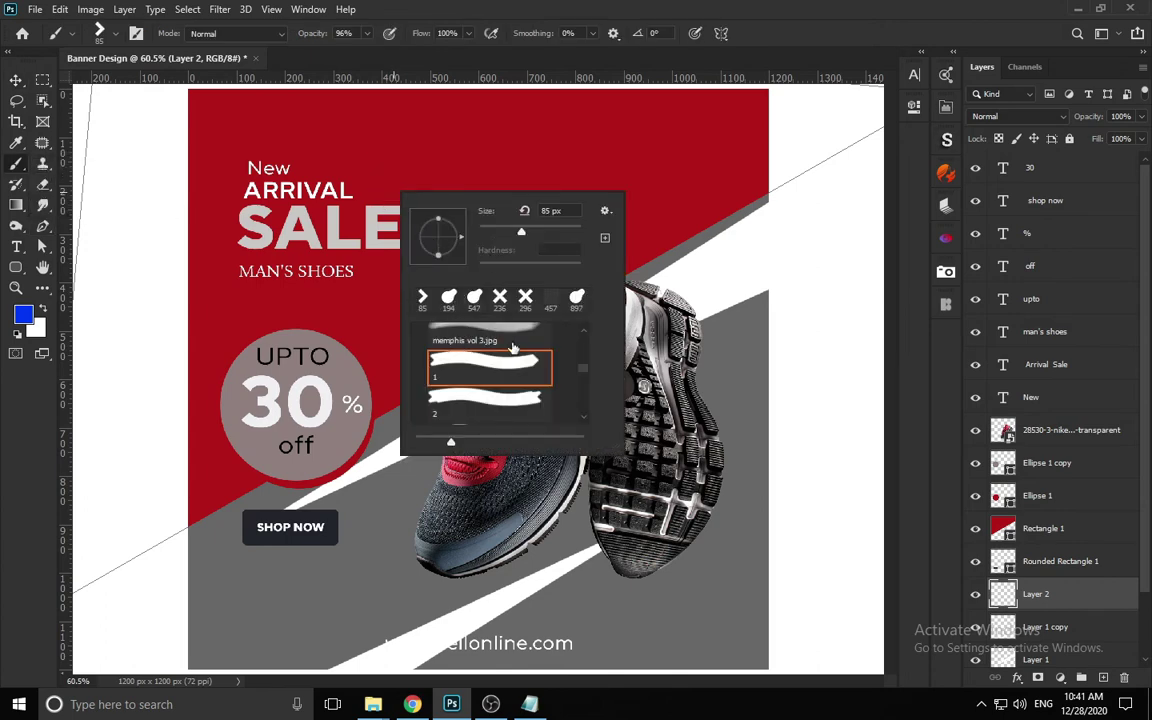
pyautogui.moveTo(586, 367); pyautogui.dragTo(584, 337)
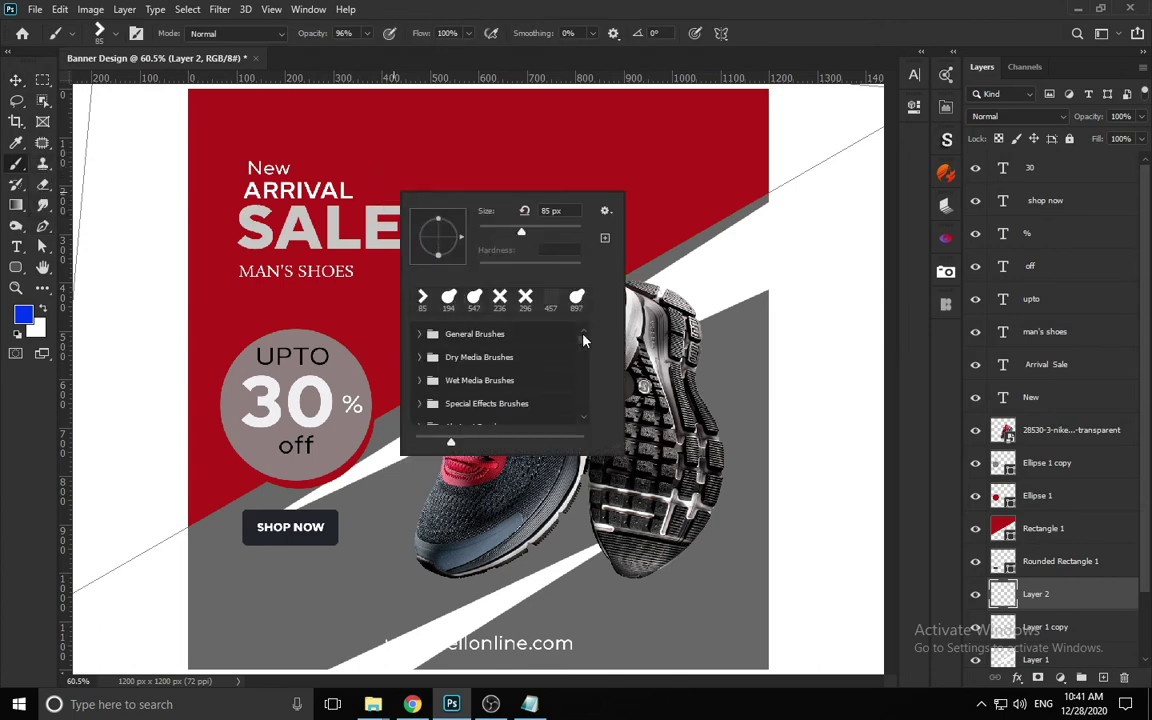
pyautogui.click(417, 334)
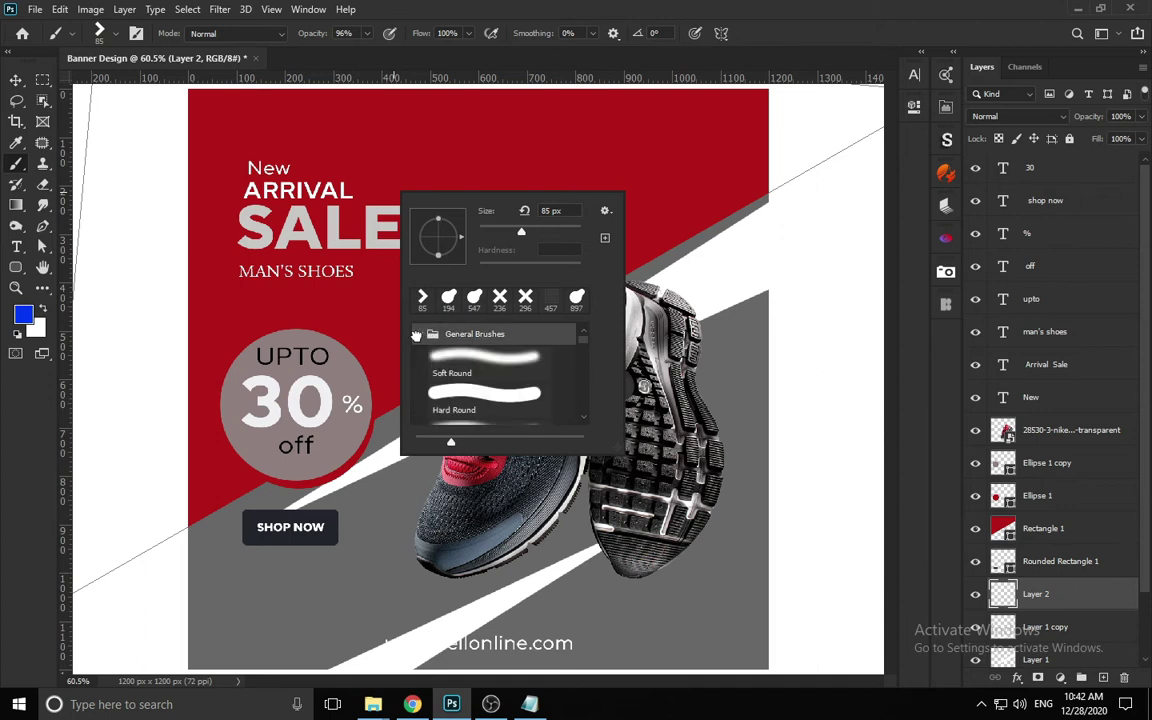
pyautogui.click(458, 360)
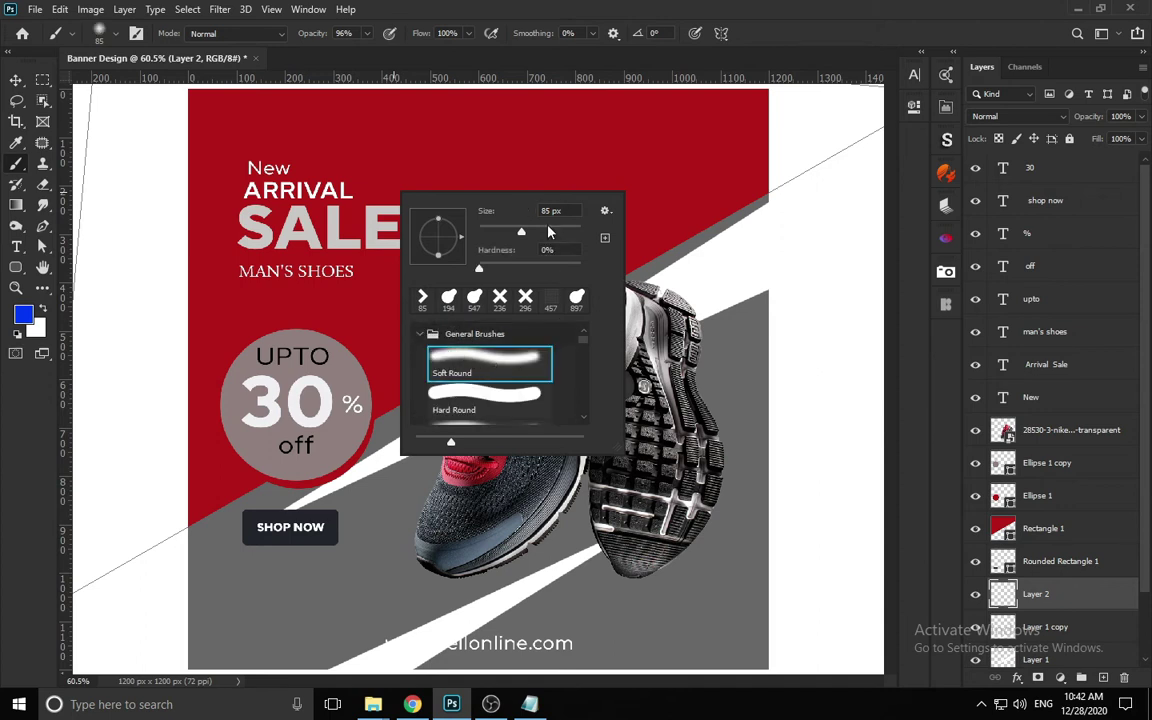
pyautogui.moveTo(548, 232); pyautogui.dragTo(567, 243)
pyautogui.rightClick(682, 167)
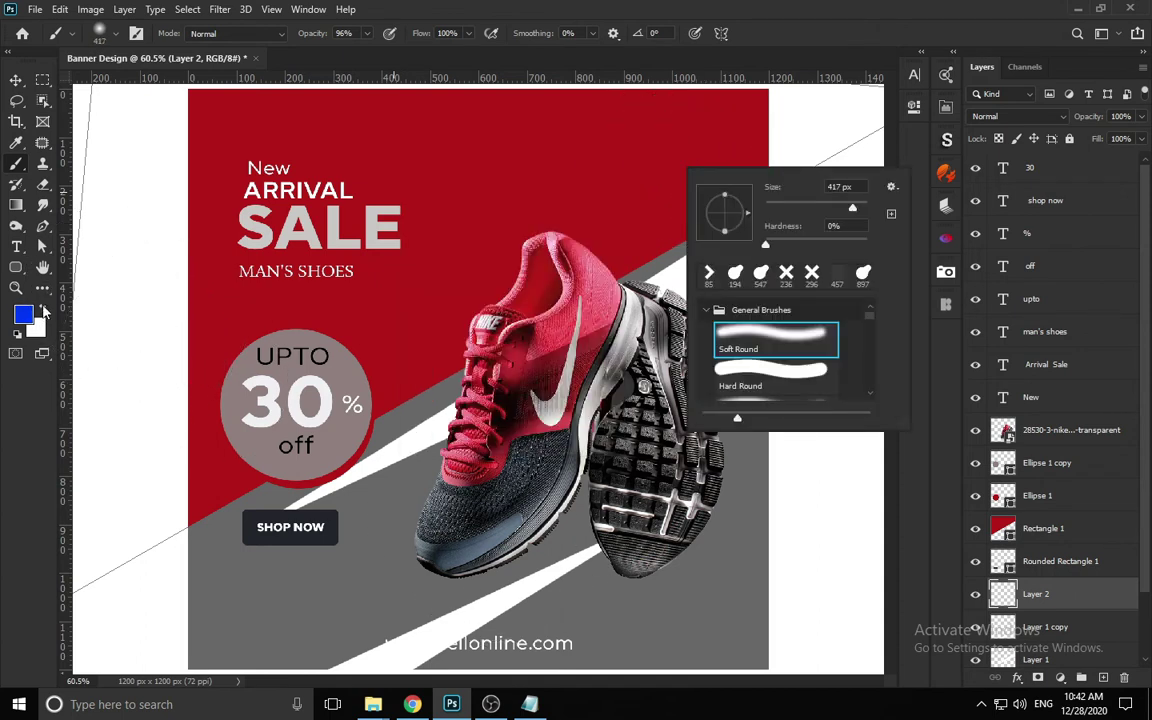
pyautogui.click(17, 335)
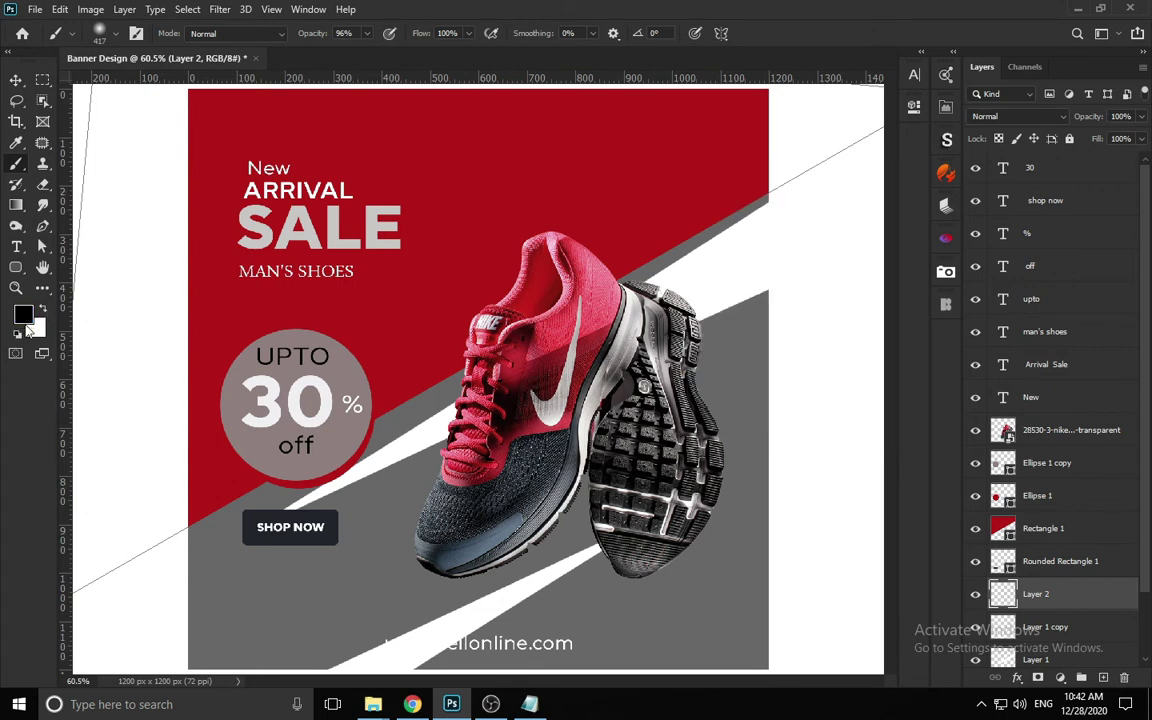
# - Paint a soft black spot under the red shoe, flatten it to about 9% height and 55% width, and rotate it about -8.9° along the sole
pyautogui.moveTo(442, 560)
pyautogui.mouseDown()
pyautogui.moveTo(476, 591)
pyautogui.moveTo(488, 545)
pyautogui.mouseUp()
pyautogui.press('v')
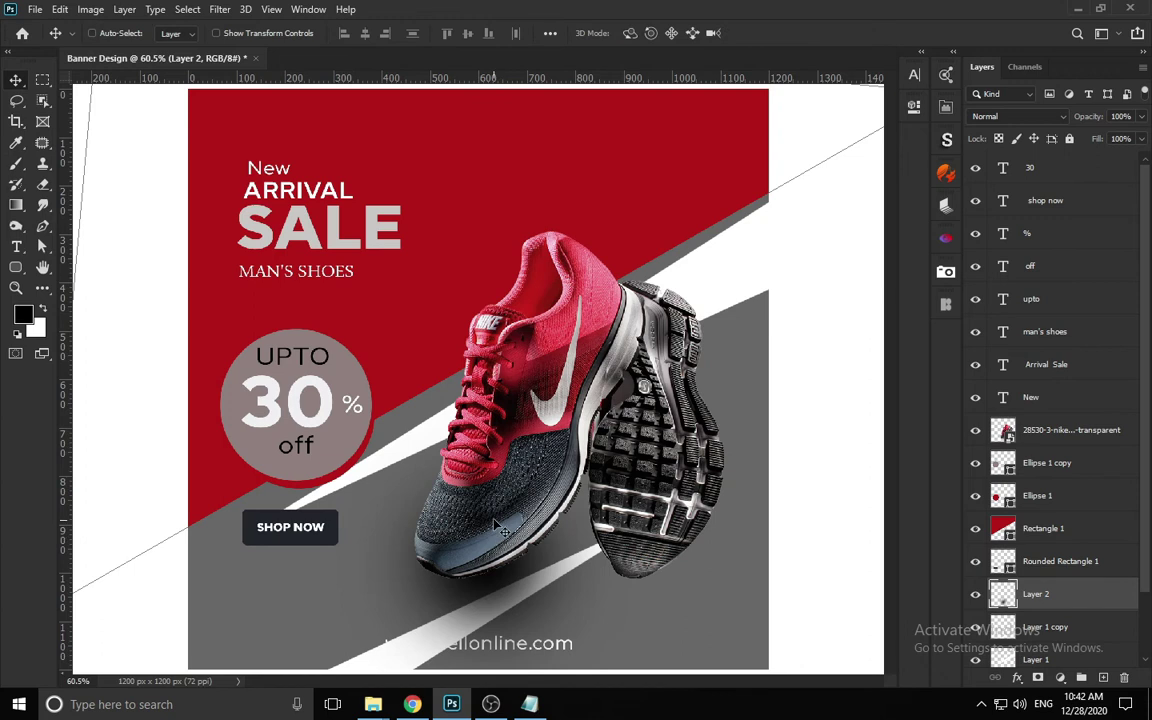
pyautogui.hotkey('ctrl', 't')
pyautogui.moveTo(484, 401); pyautogui.dragTo(510, 580)
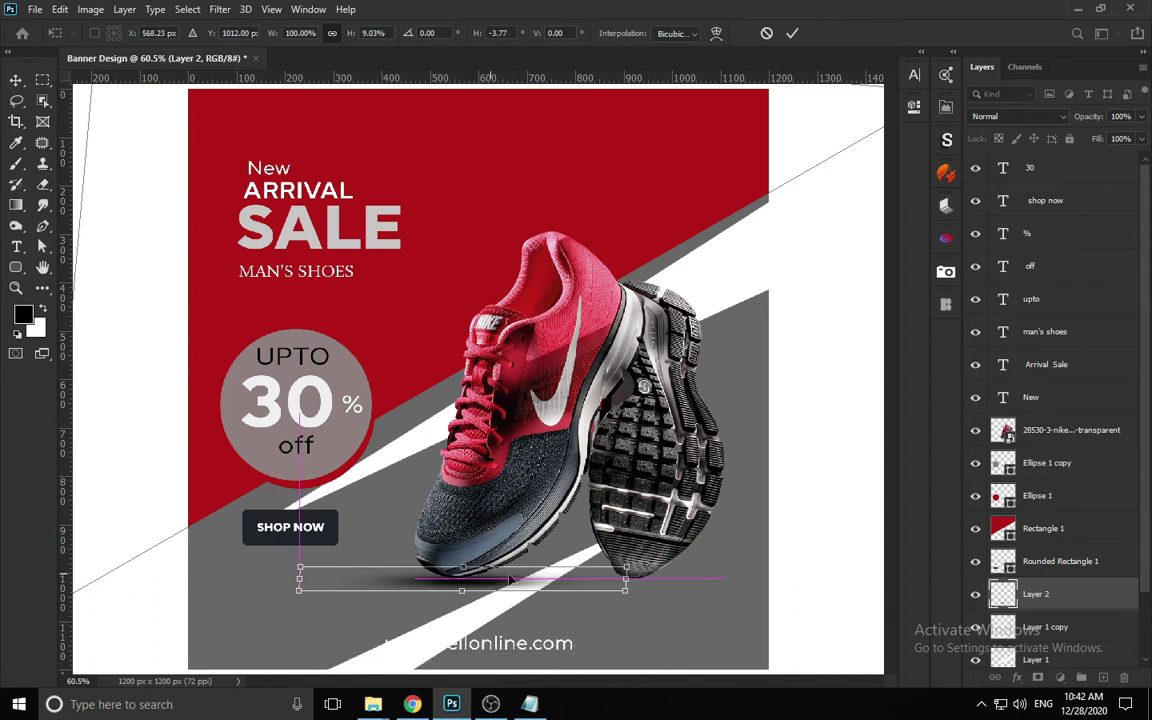
pyautogui.moveTo(625, 580); pyautogui.dragTo(552, 582)
pyautogui.moveTo(600, 595); pyautogui.dragTo(605, 573)
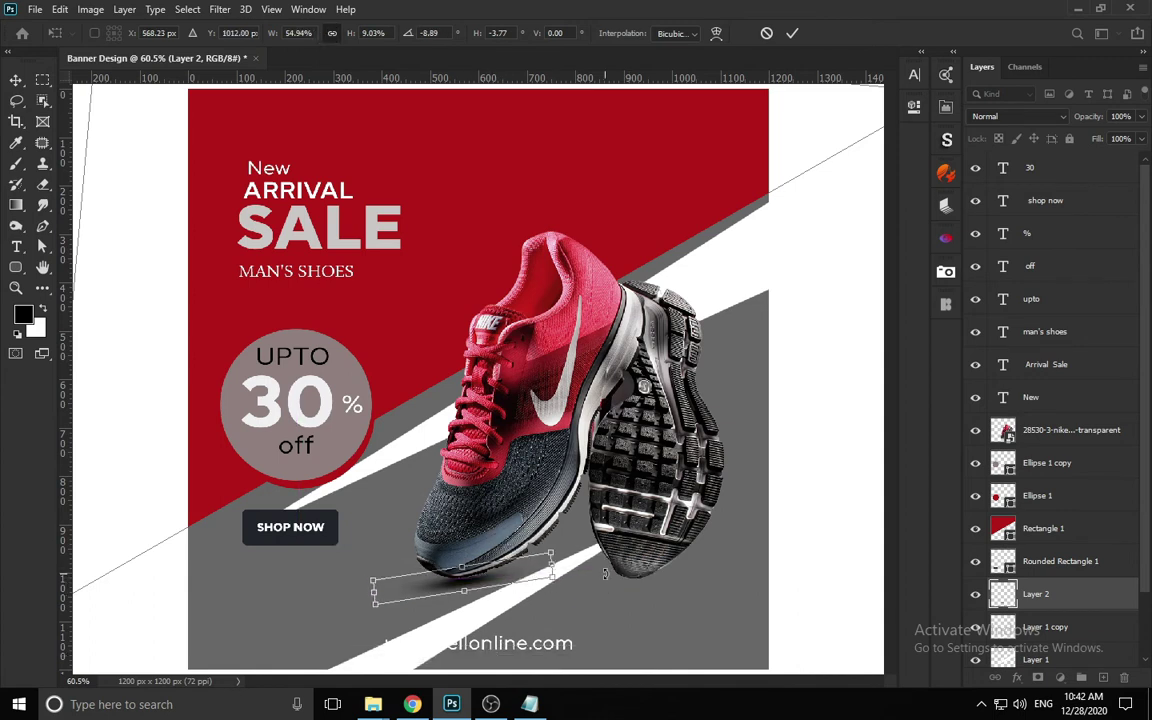
pyautogui.press('Return')
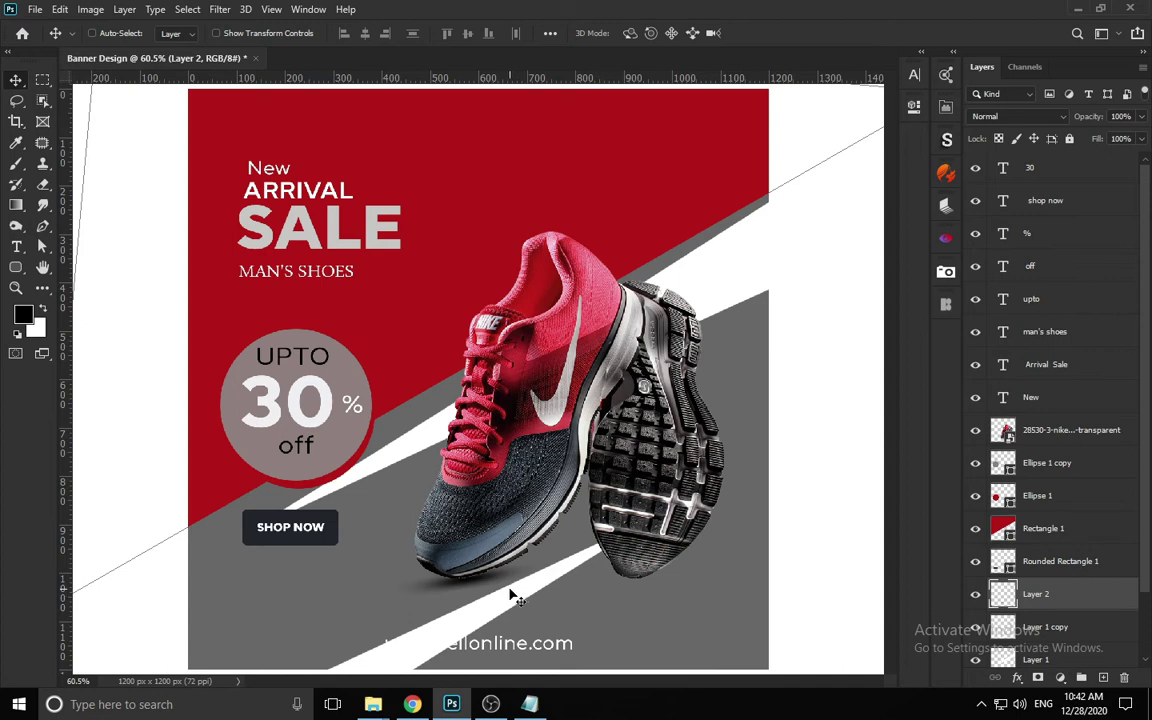
# - On another new layer, paint a soft black spot under the upright shoe, flatten it beneath the toe and narrow it to about 35% width
pyautogui.press('b')
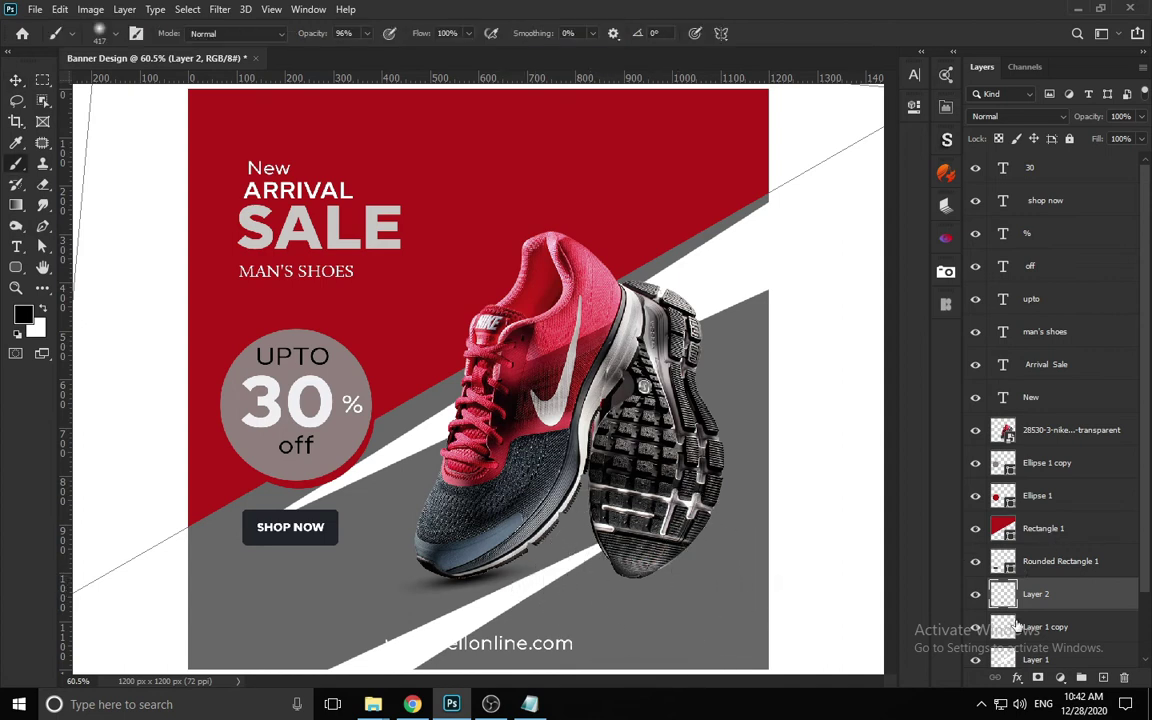
pyautogui.hotkey('ctrl', 'shift', 'alt', 'n')
pyautogui.click(627, 566)
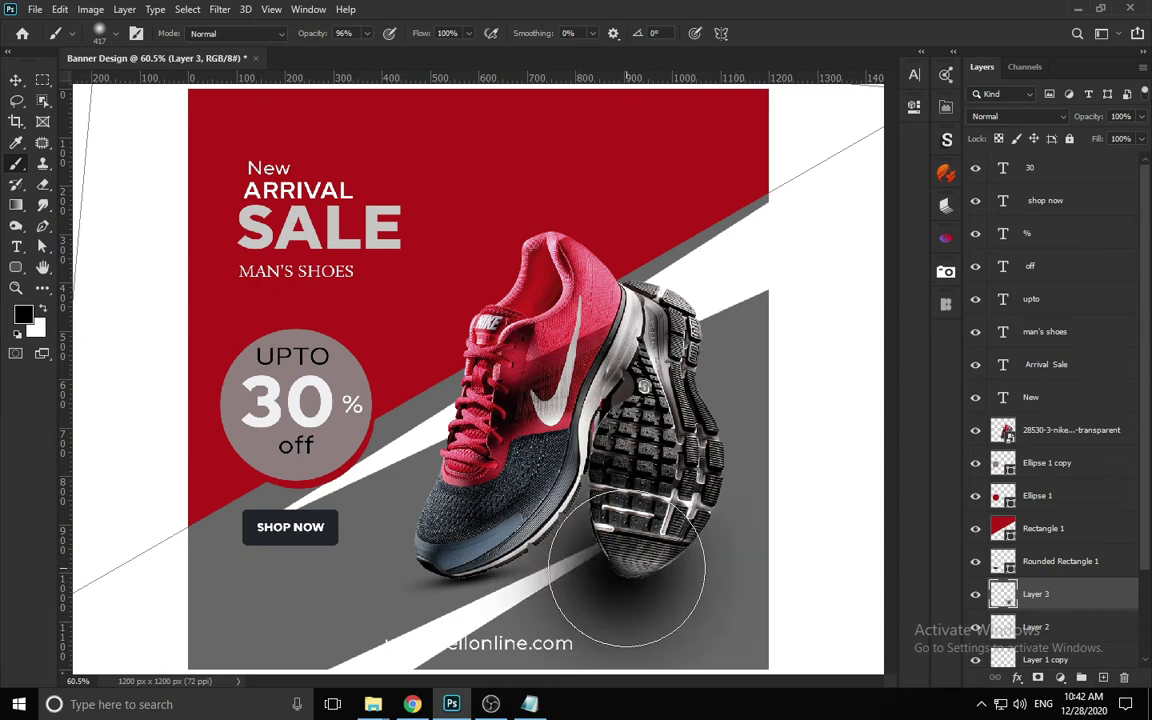
pyautogui.hotkey('ctrl', 't')
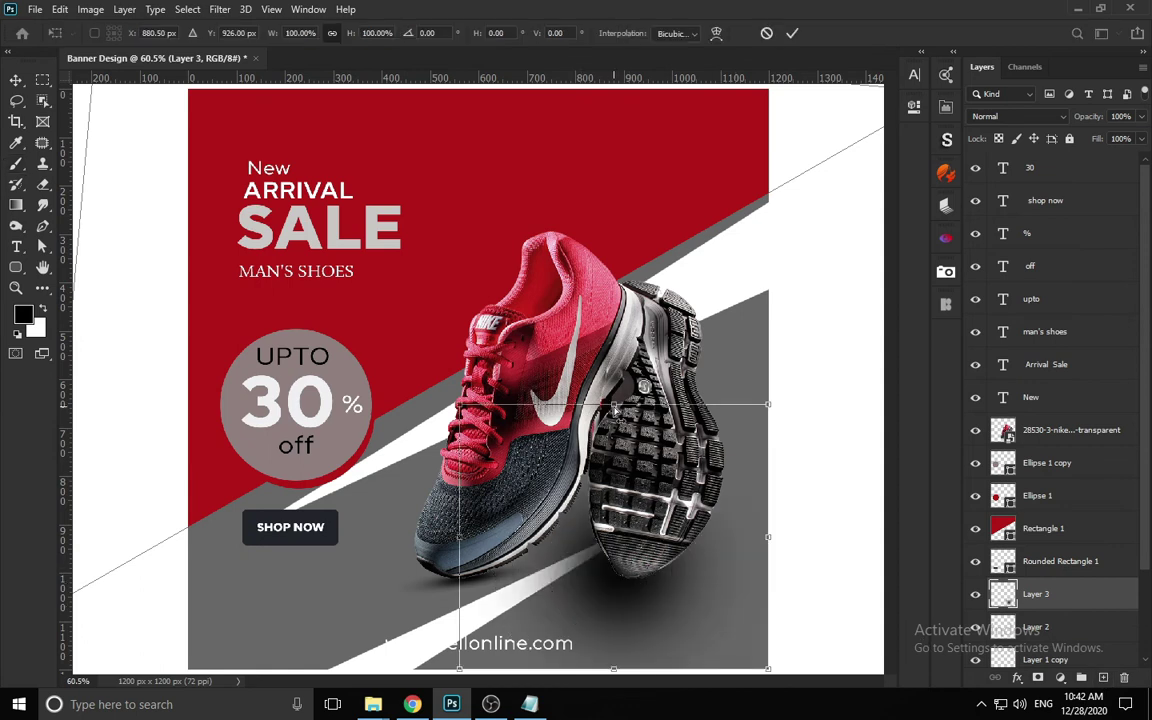
pyautogui.moveTo(616, 405); pyautogui.dragTo(636, 582)
pyautogui.press('Return')
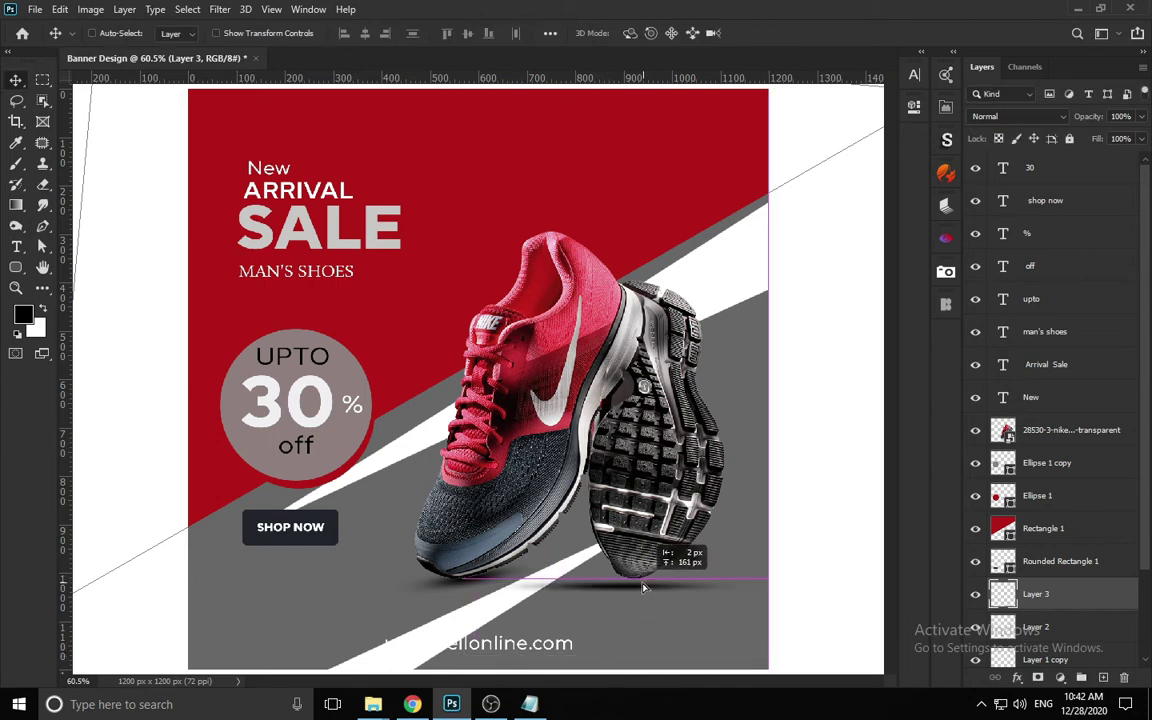
pyautogui.hotkey('ctrl', 't')
pyautogui.moveTo(772, 588); pyautogui.dragTo(671, 589)
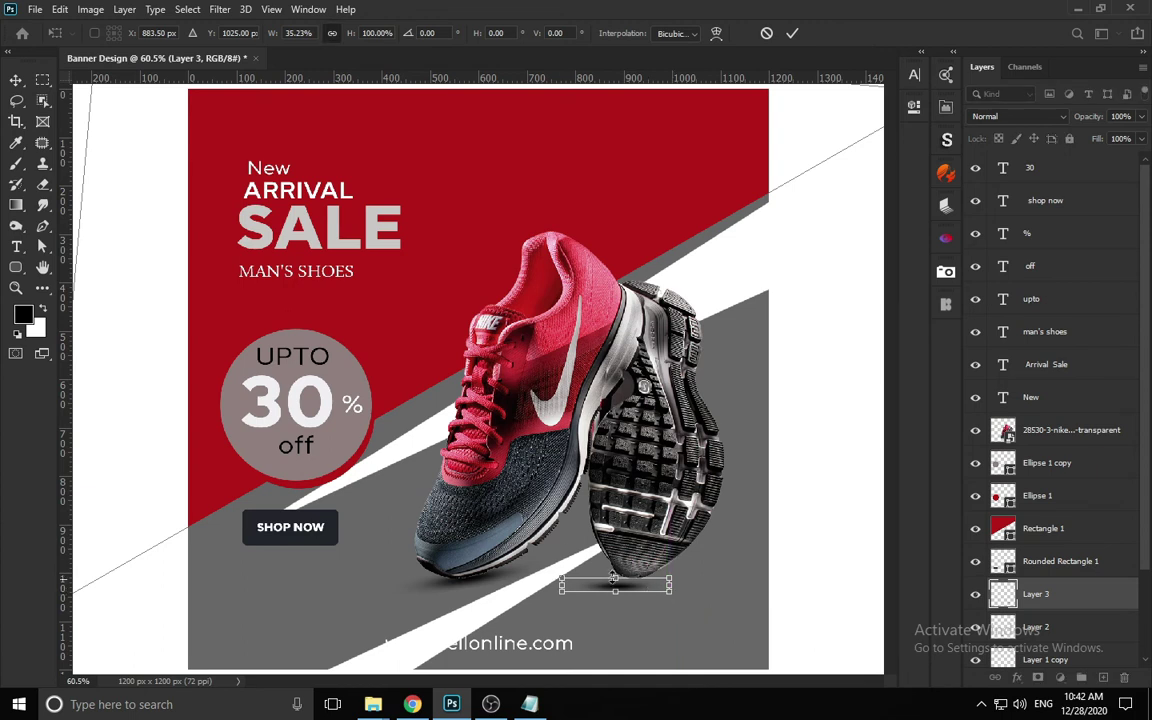
pyautogui.press('Return')
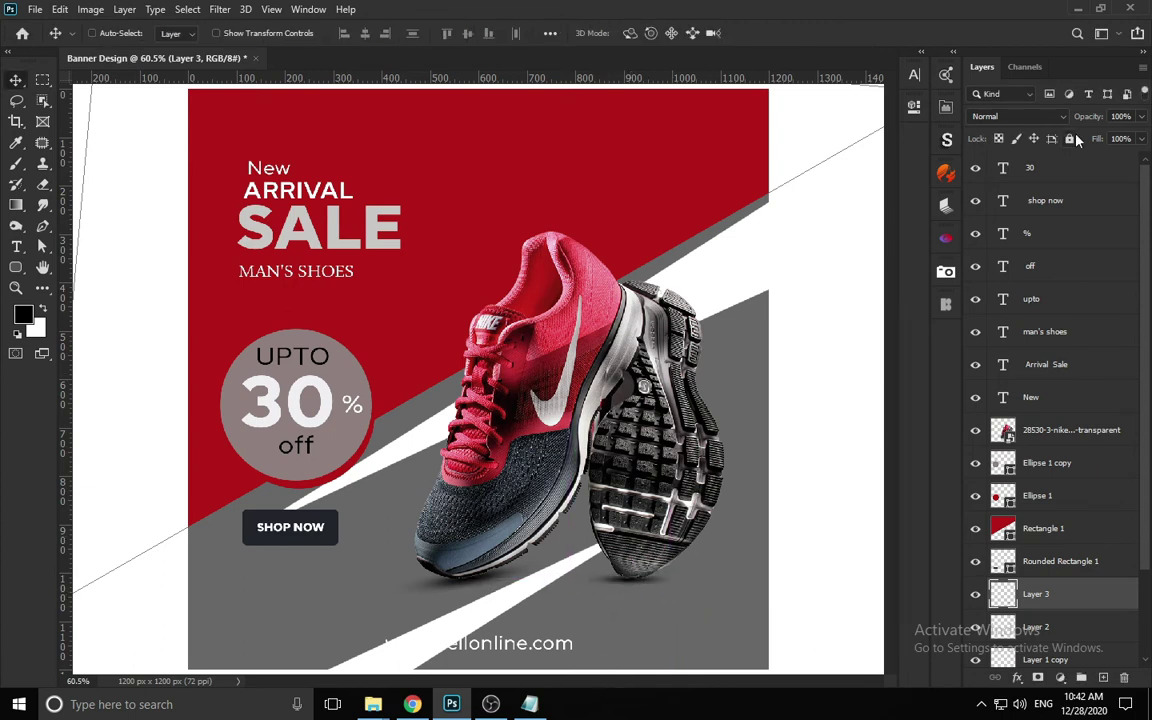
# - Lower the opacity of the upright shoe's shadow and set the red shoe's shadow to 67% opacity
pyautogui.moveTo(1087, 118); pyautogui.dragTo(1057, 119)
pyautogui.click(990, 625)
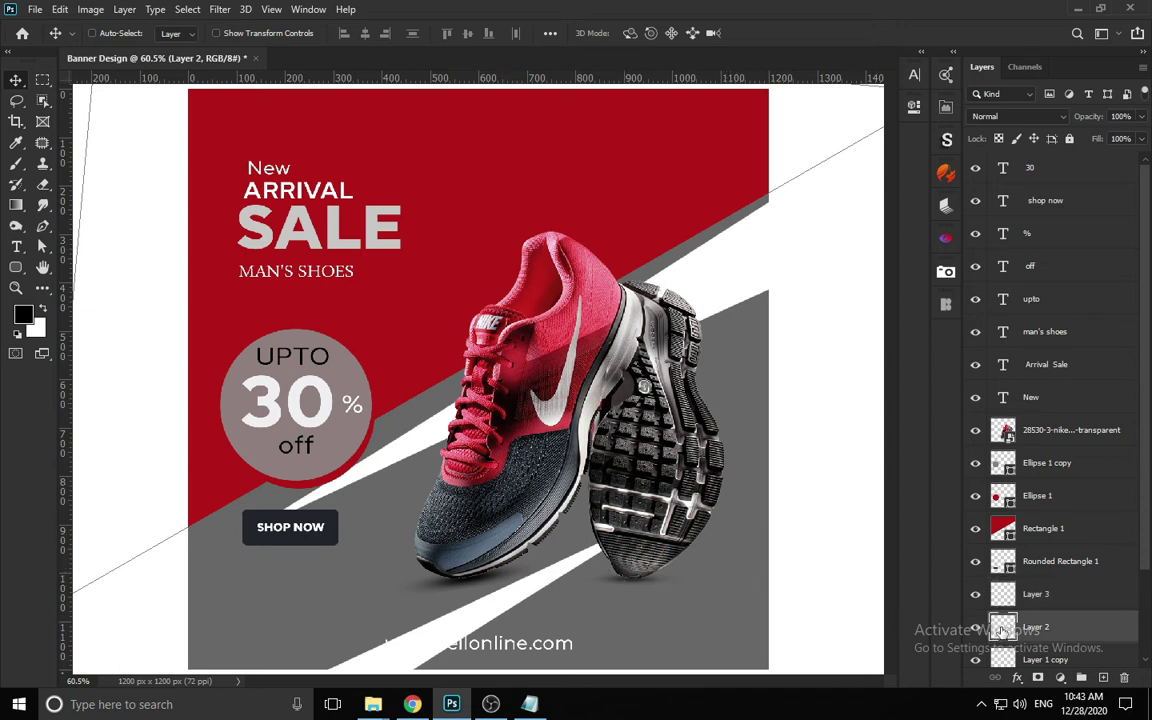
pyautogui.write('67')
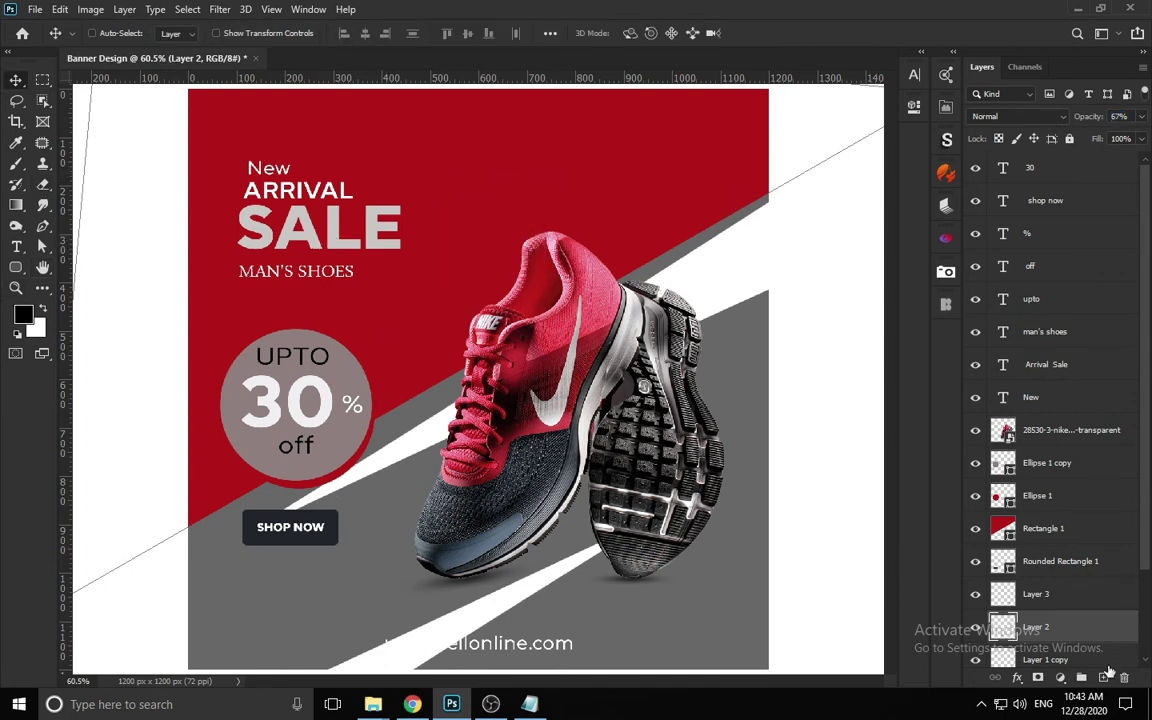
# - Add a new text layer reading "logo" in black Daikon Black in the upper red area
pyautogui.click(1104, 678)
pyautogui.press('t')
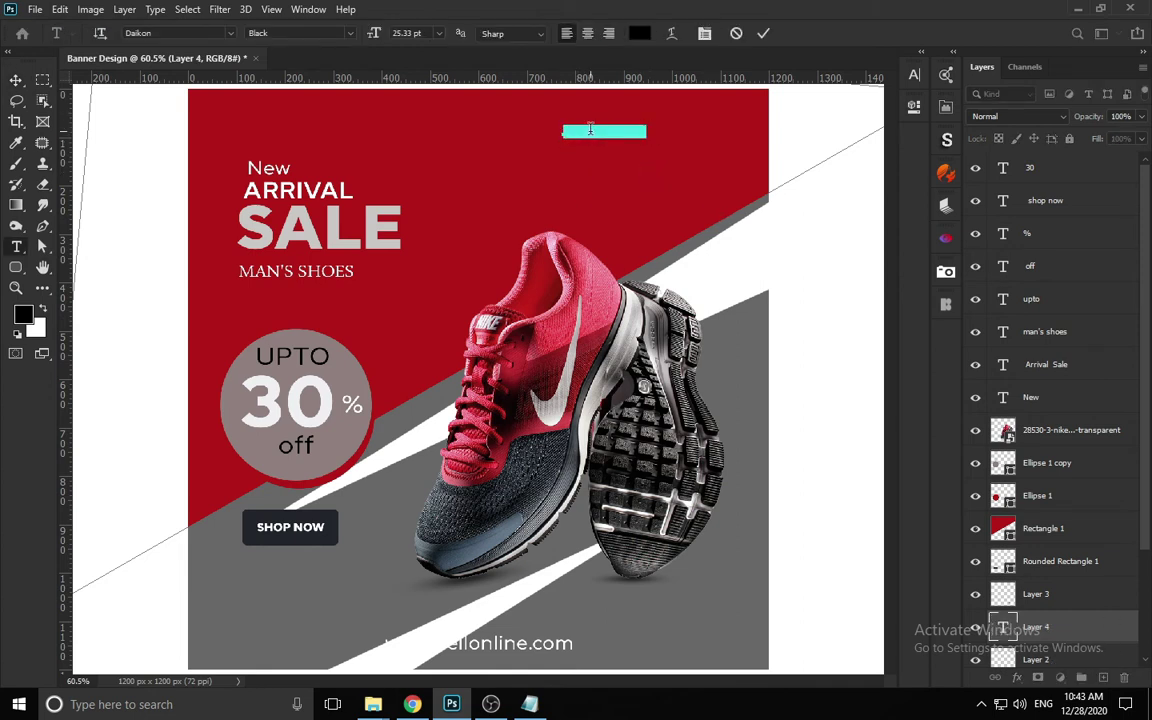
pyautogui.press('BackSpace')
pyautogui.hotkey('ctrl', 'a')
pyautogui.click(600, 152)
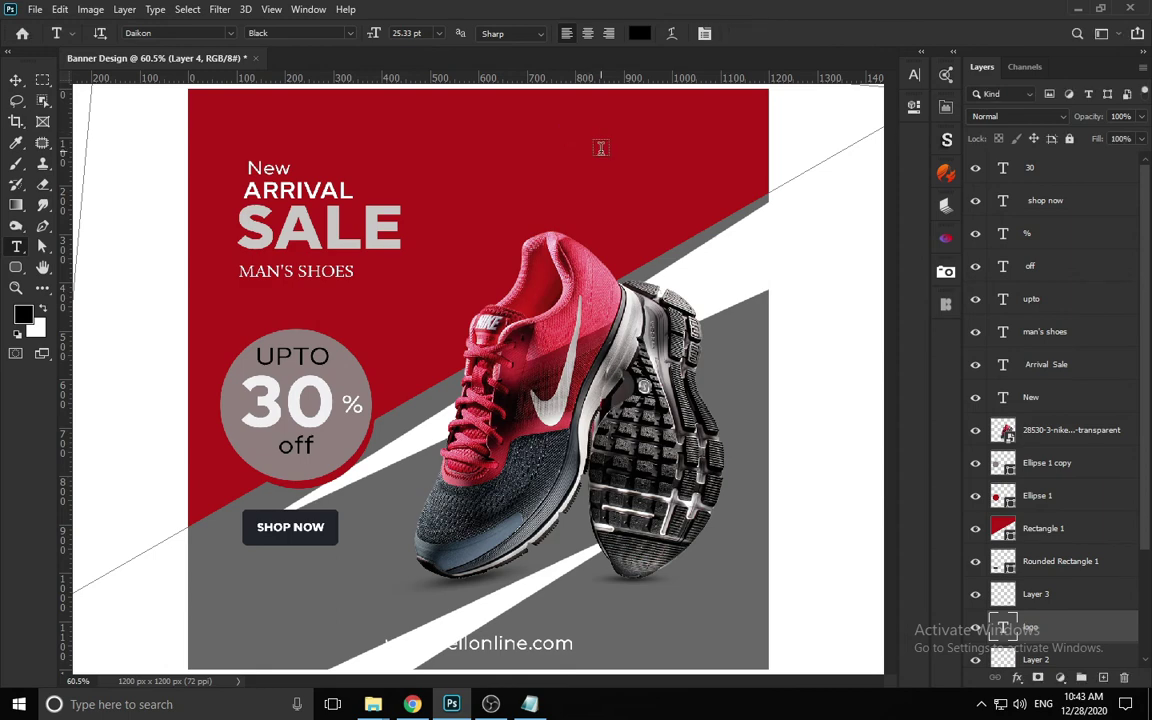
# - Bring the logo text layer to the front, enlarge the text and position it near the banner's upper-right corner
pyautogui.press('v')
pyautogui.hotkey('ctrl', 'shift', ']')
pyautogui.hotkey('ctrl', 't')
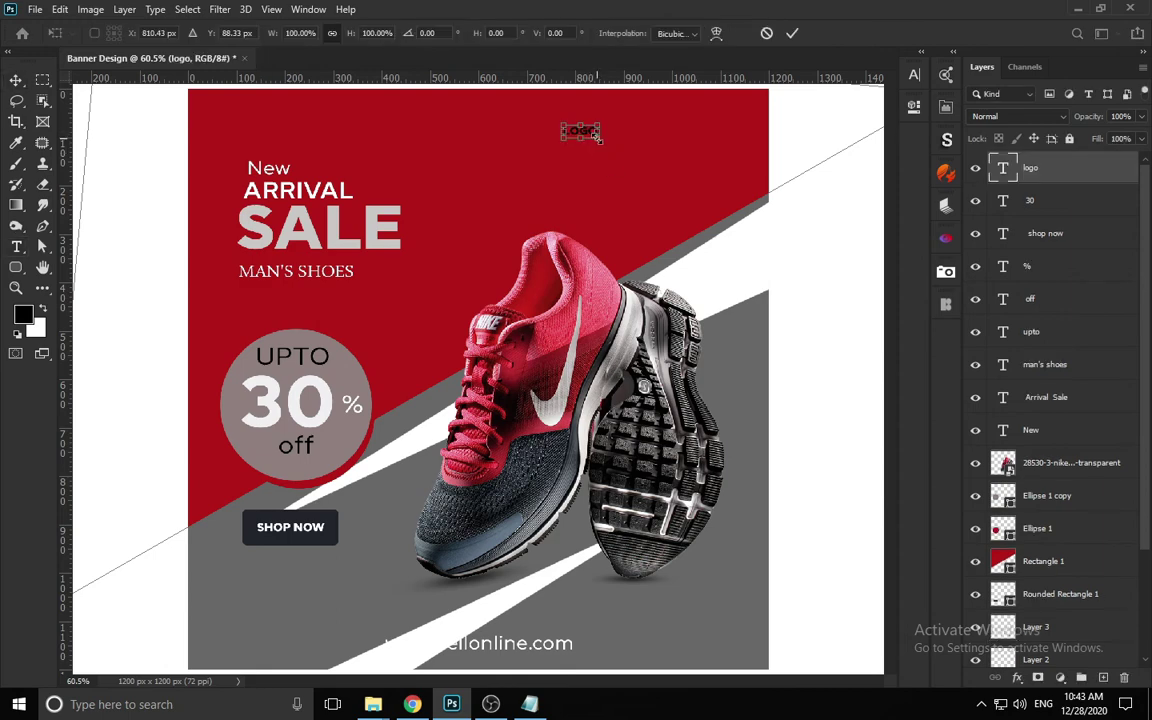
pyautogui.moveTo(598, 137); pyautogui.dragTo(667, 137)
pyautogui.press('Return')
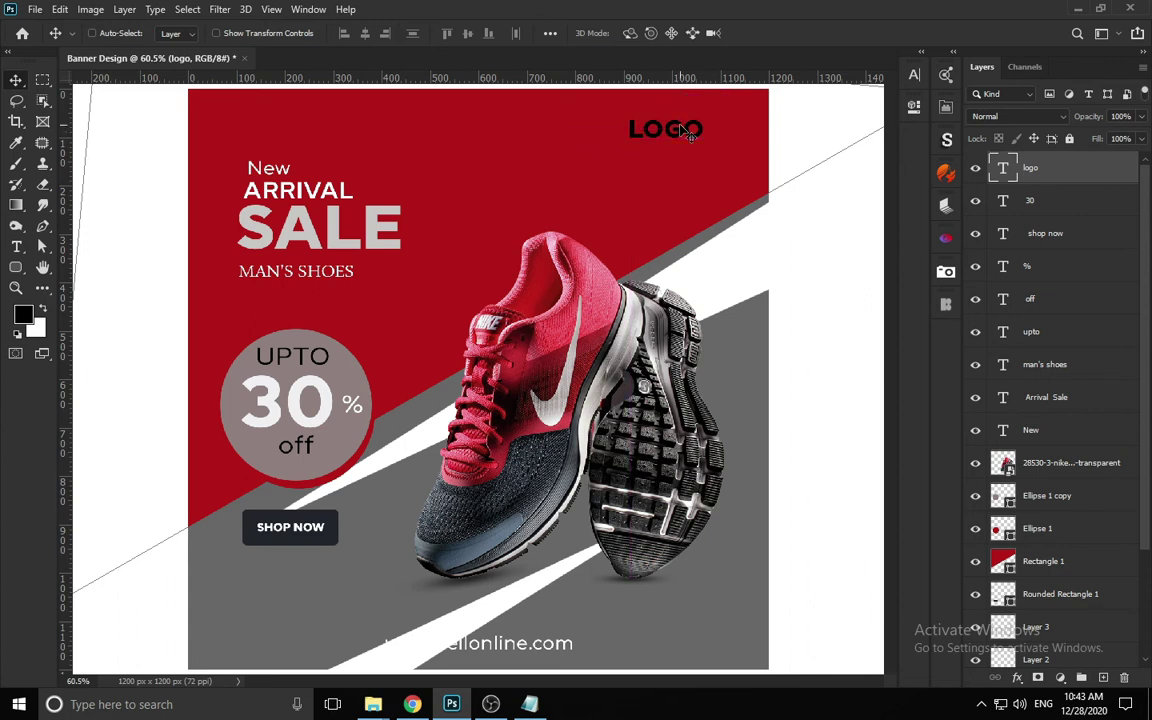
# - On a new layer, draw a black circle of about 91 px over the first letter of the logo text
pyautogui.click(16, 267)
pyautogui.rightClick(16, 267)
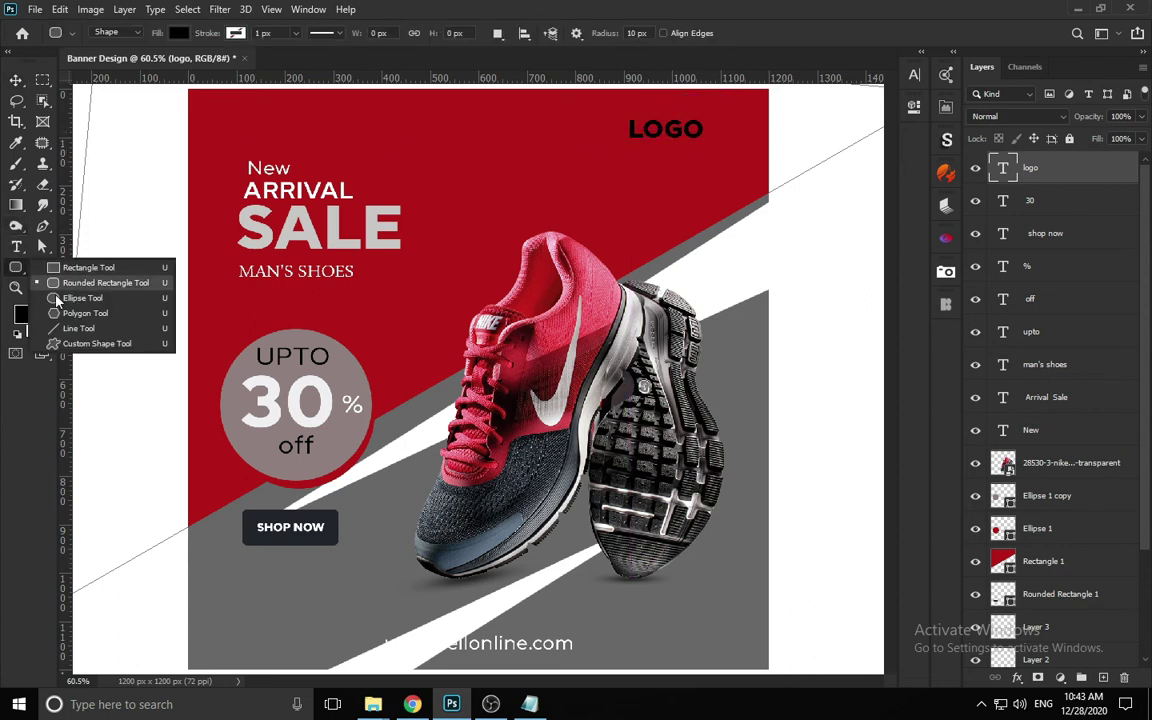
pyautogui.click(72, 295)
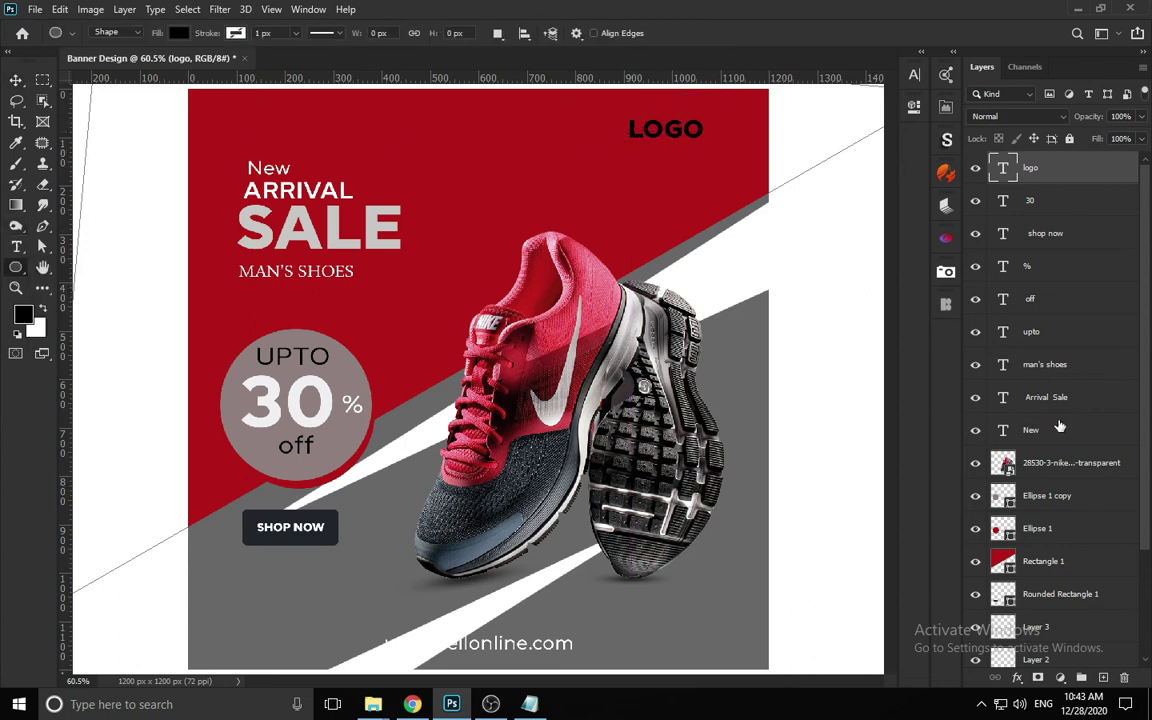
pyautogui.click(1103, 678)
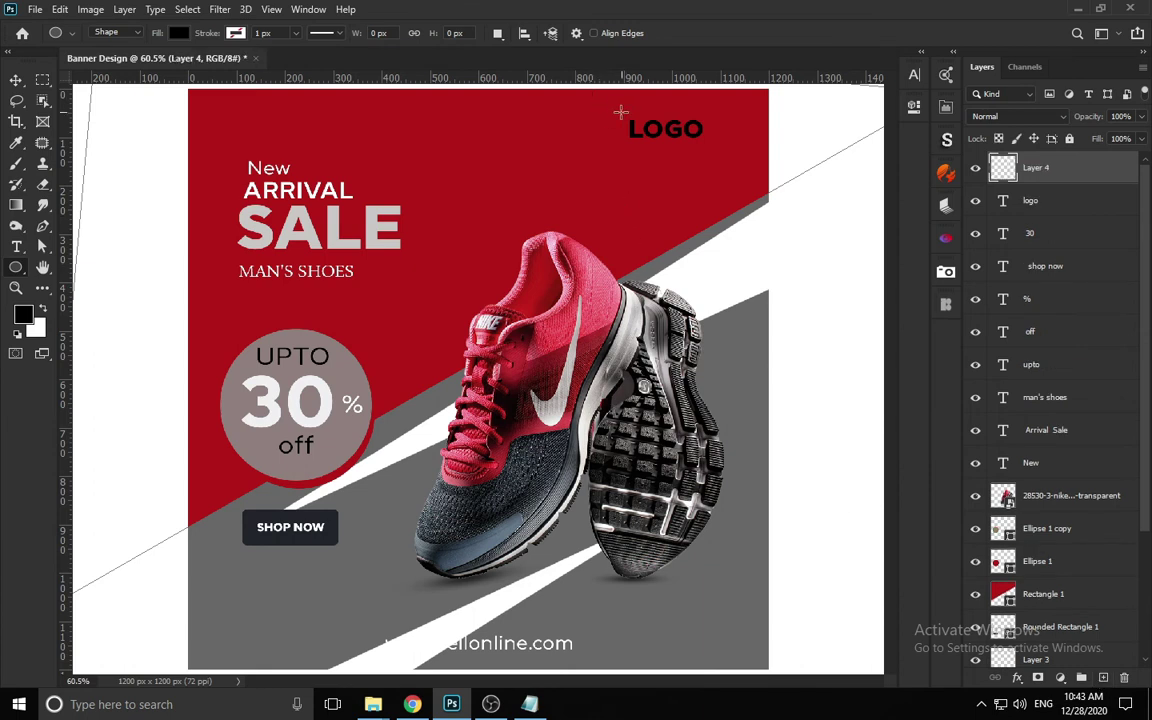
pyautogui.moveTo(620, 112); pyautogui.dragTo(661, 156)
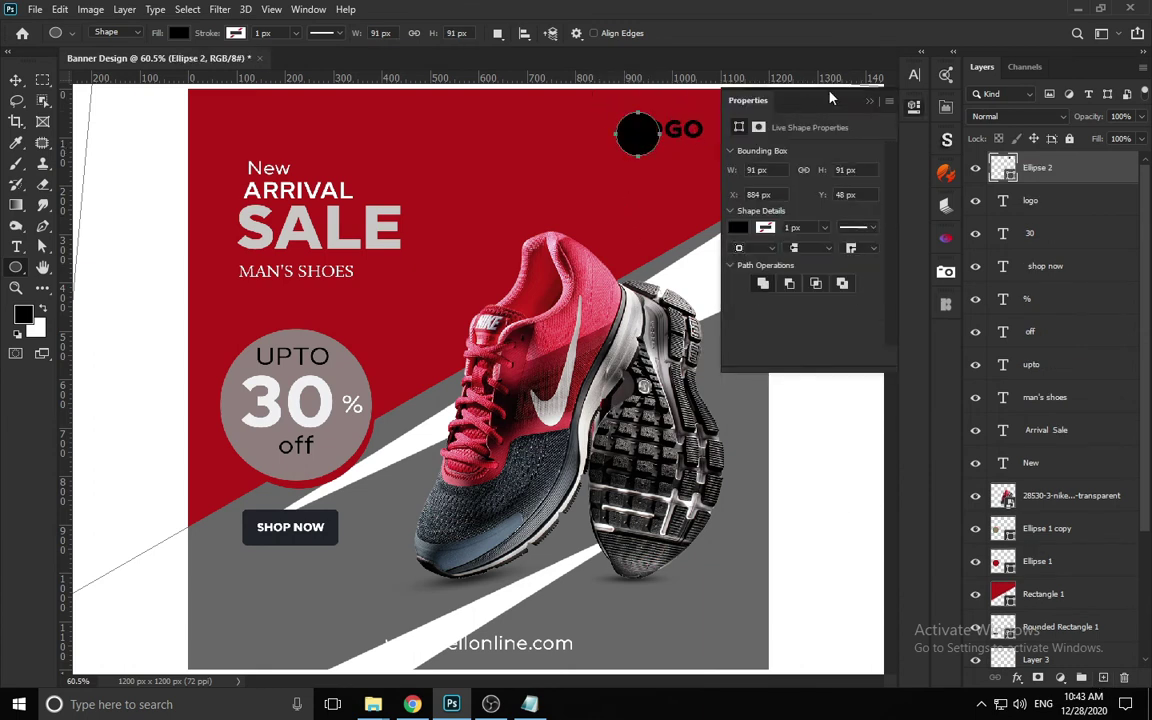
pyautogui.click(869, 103)
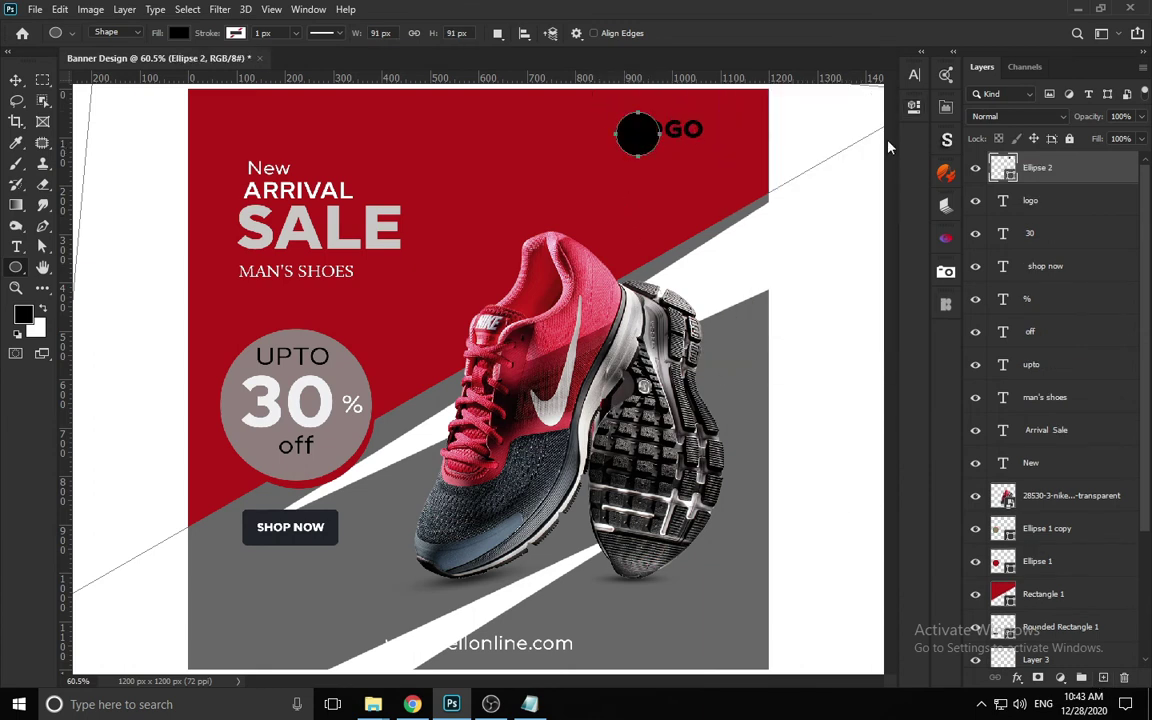
# - Recolor the small circle over the logo text to a pale yellow
pyautogui.doubleClick(1001, 170)
pyautogui.click(820, 352)
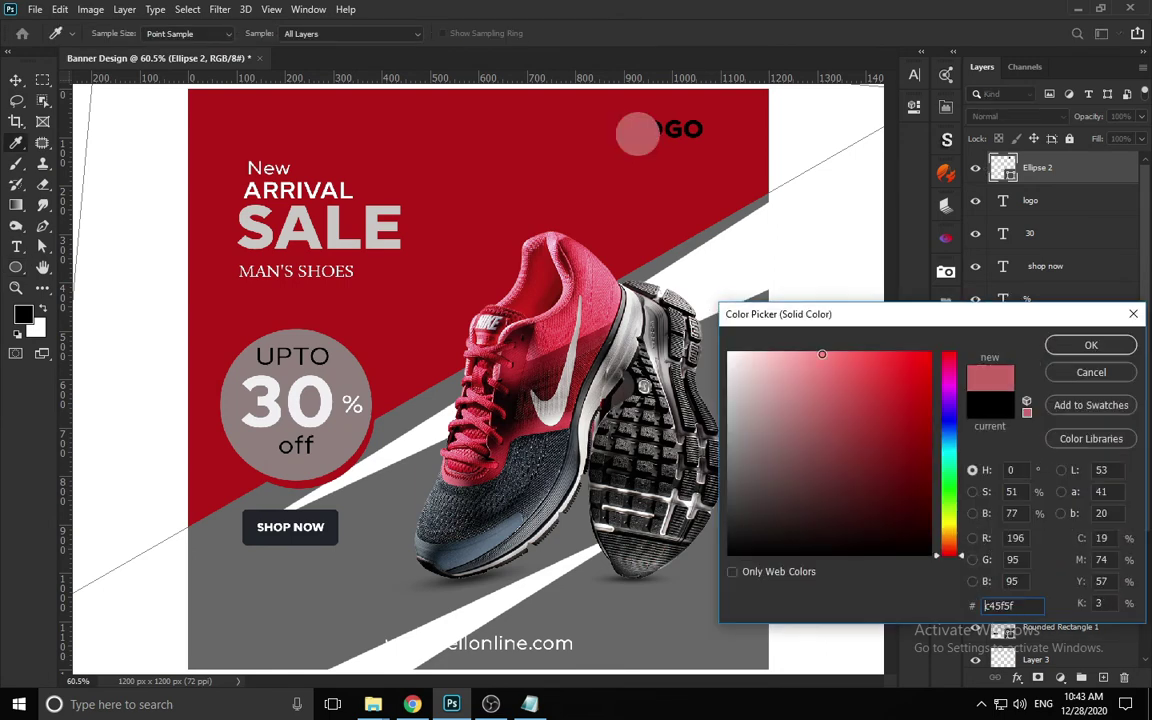
pyautogui.click(952, 503)
pyautogui.click(950, 517)
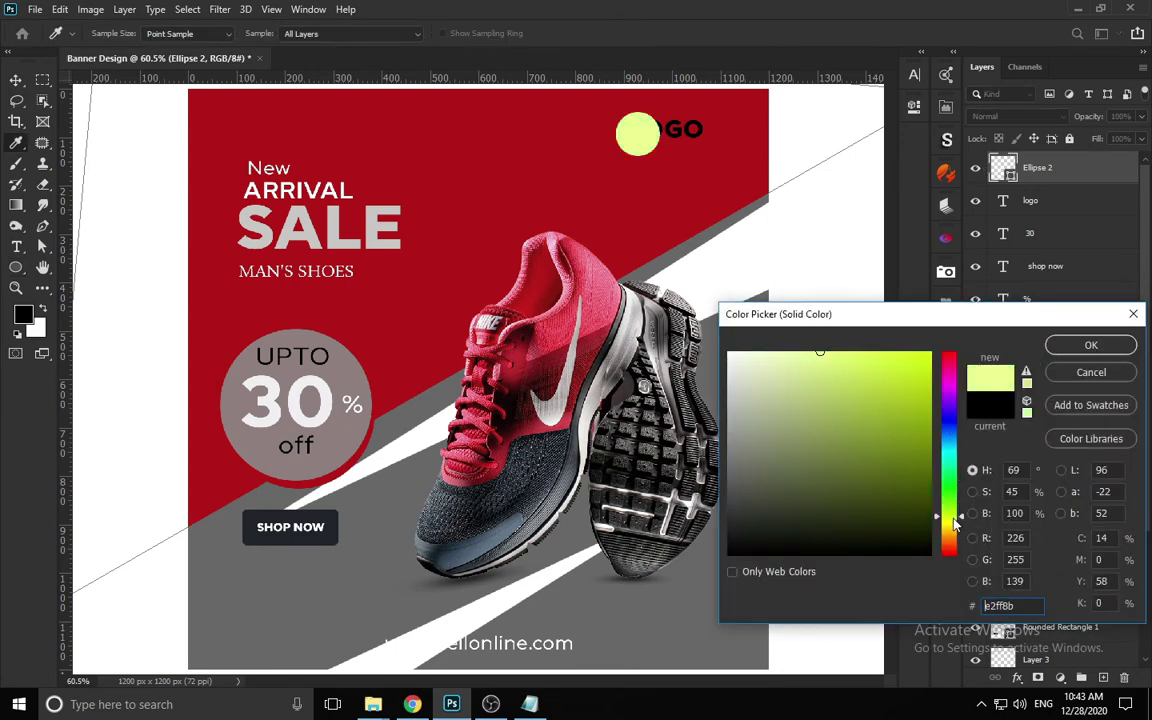
pyautogui.click(1066, 350)
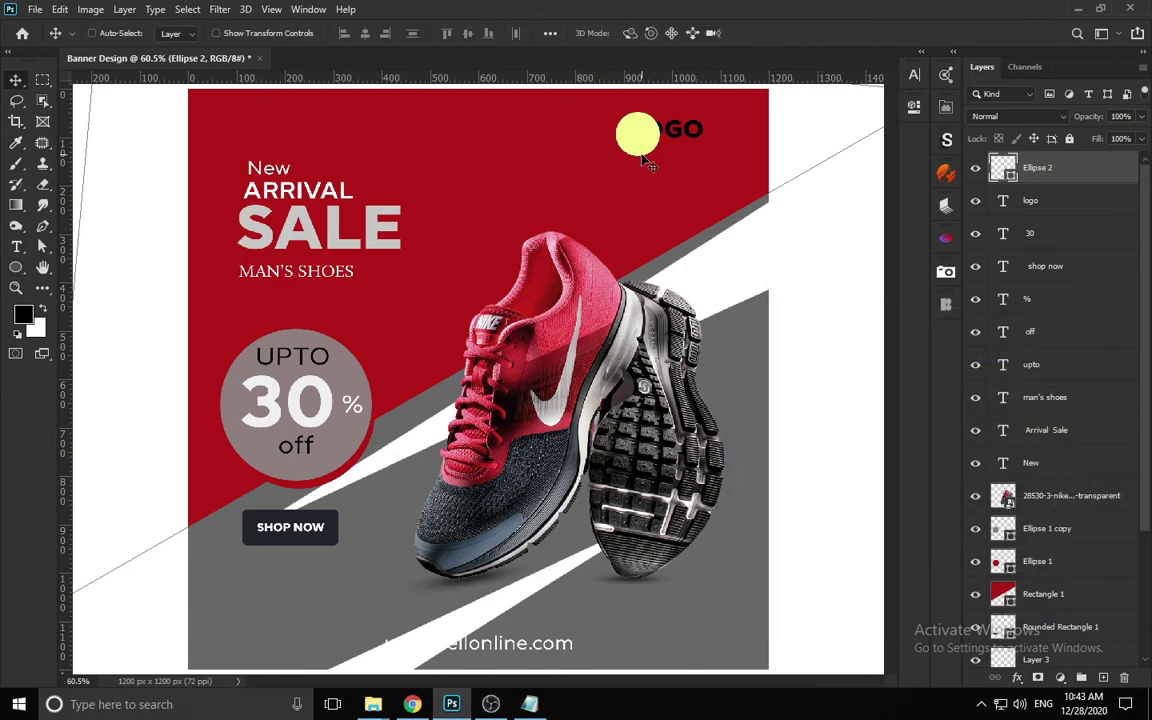
# - Enlarge the pale yellow circle slightly toward the logo text
pyautogui.scroll(6, 578, 170)
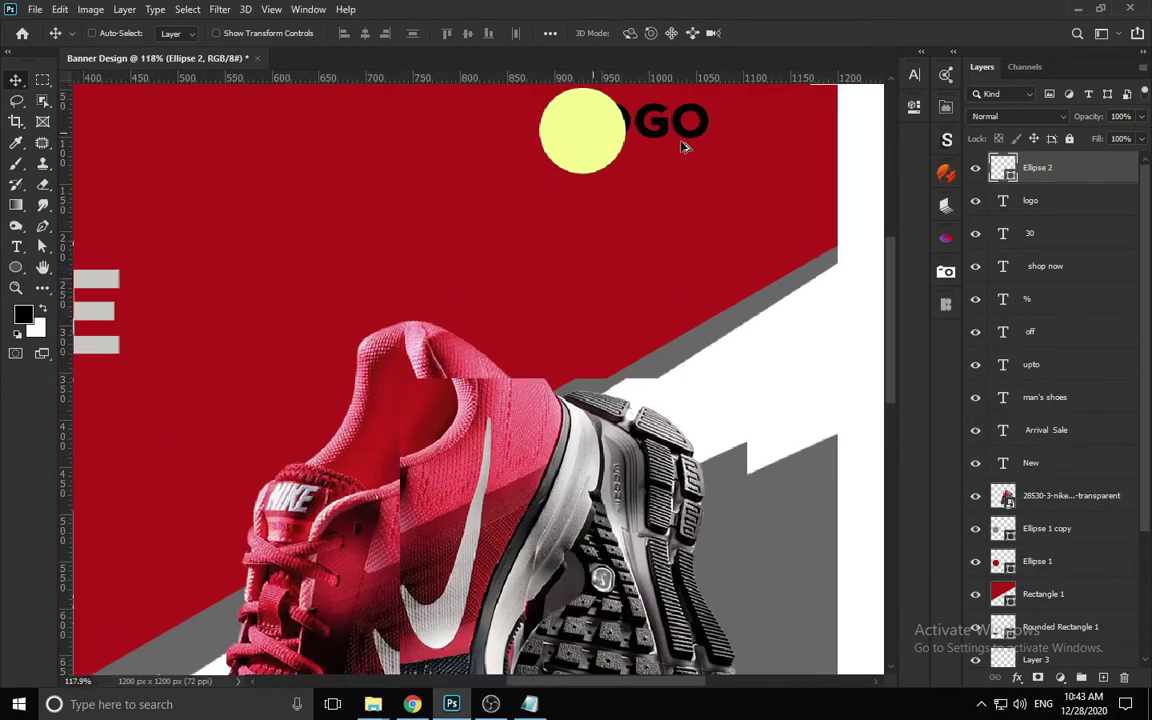
pyautogui.moveTo(570, 140); pyautogui.dragTo(568, 237)
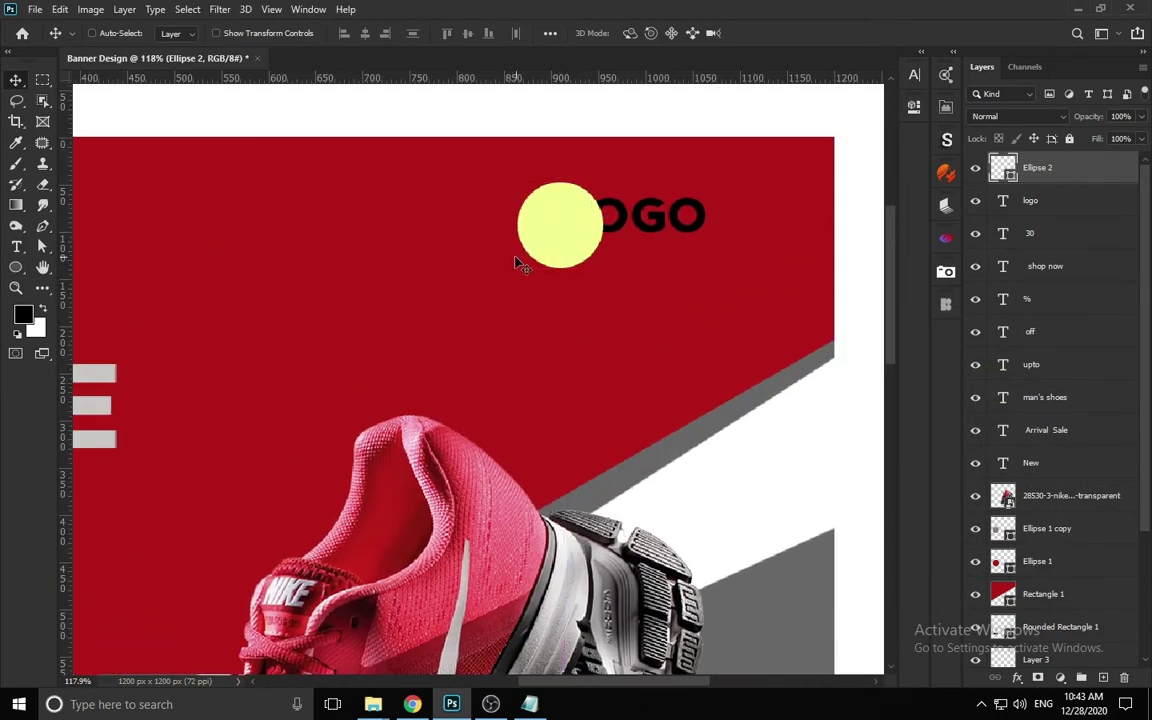
pyautogui.hotkey('ctrl', 't')
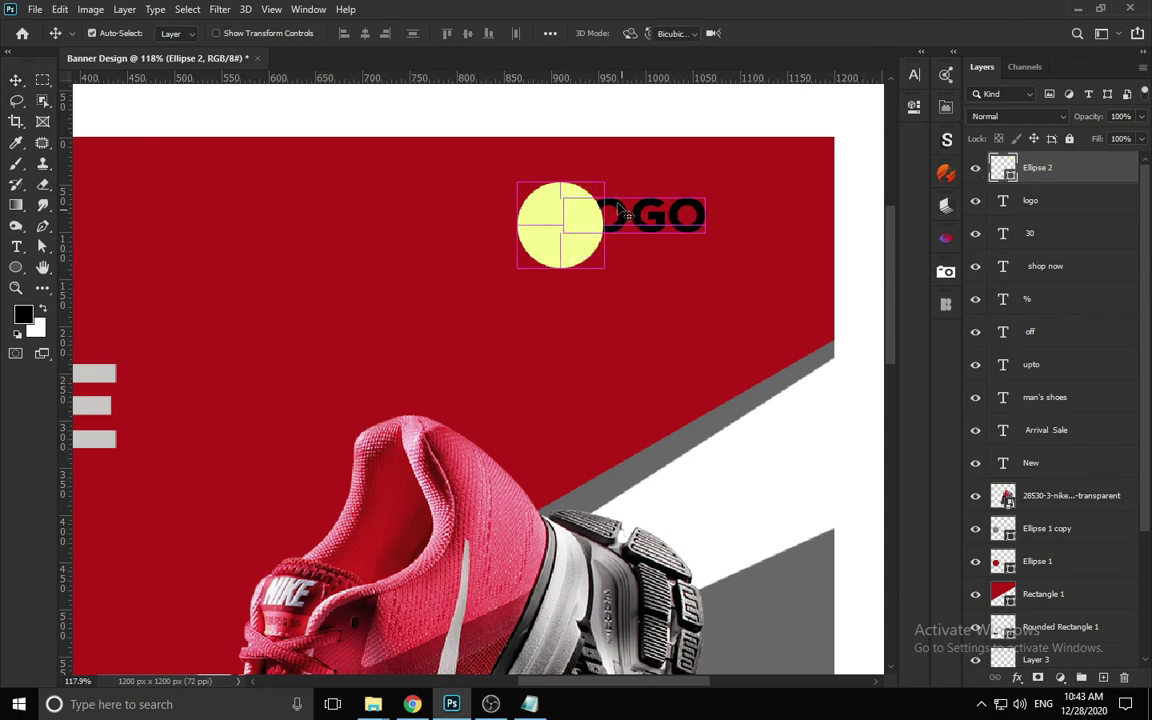
pyautogui.moveTo(604, 182); pyautogui.dragTo(612, 173)
pyautogui.press('Return')
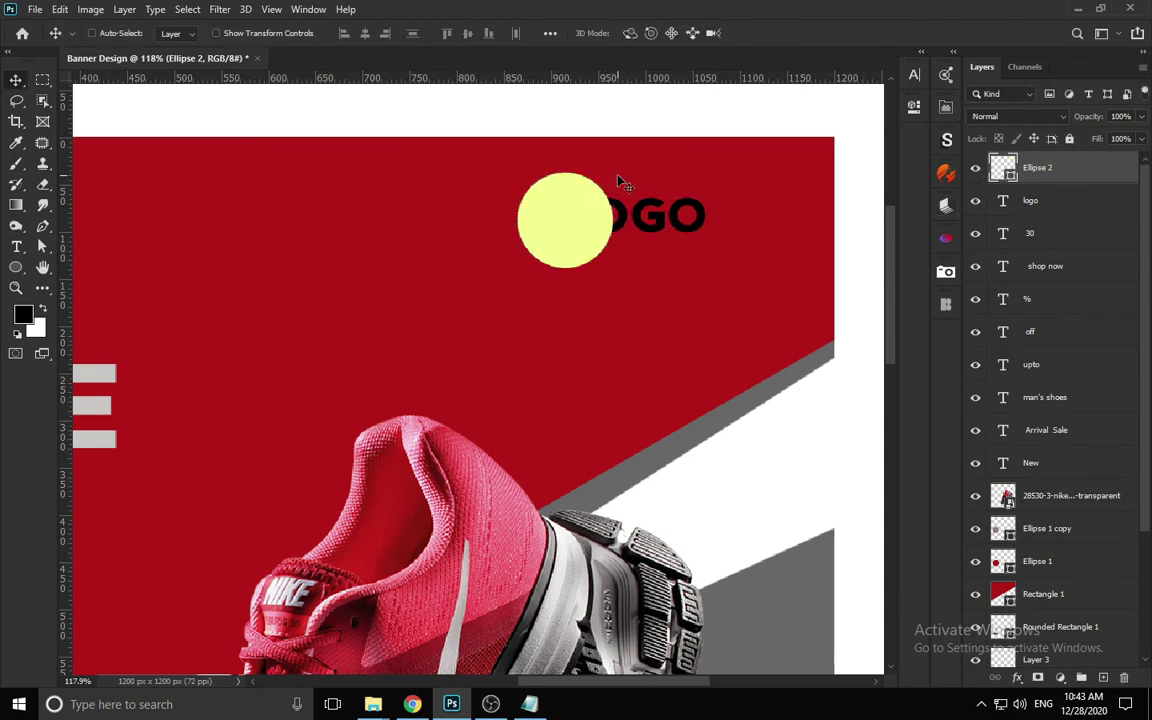
# - Rasterize the yellow circle's layer and delete its lower half to leave a half circle
pyautogui.press('m')
pyautogui.moveTo(491, 222); pyautogui.dragTo(645, 347)
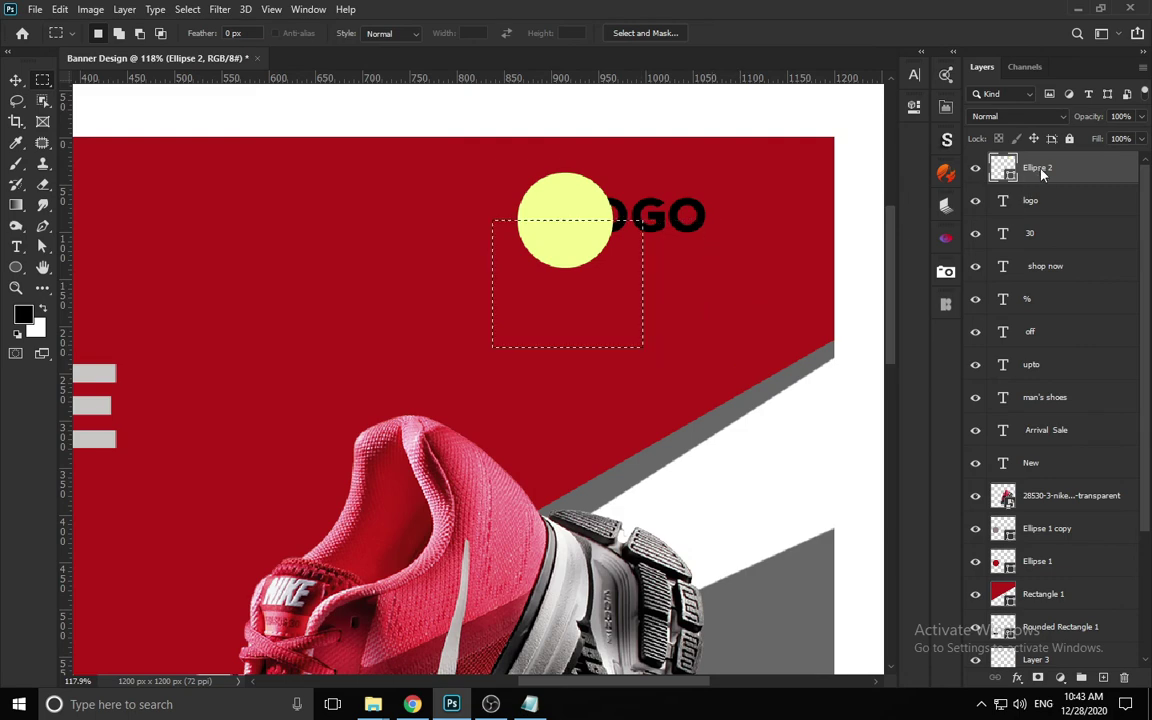
pyautogui.rightClick(1041, 175)
pyautogui.click(887, 253)
pyautogui.press('Delete')
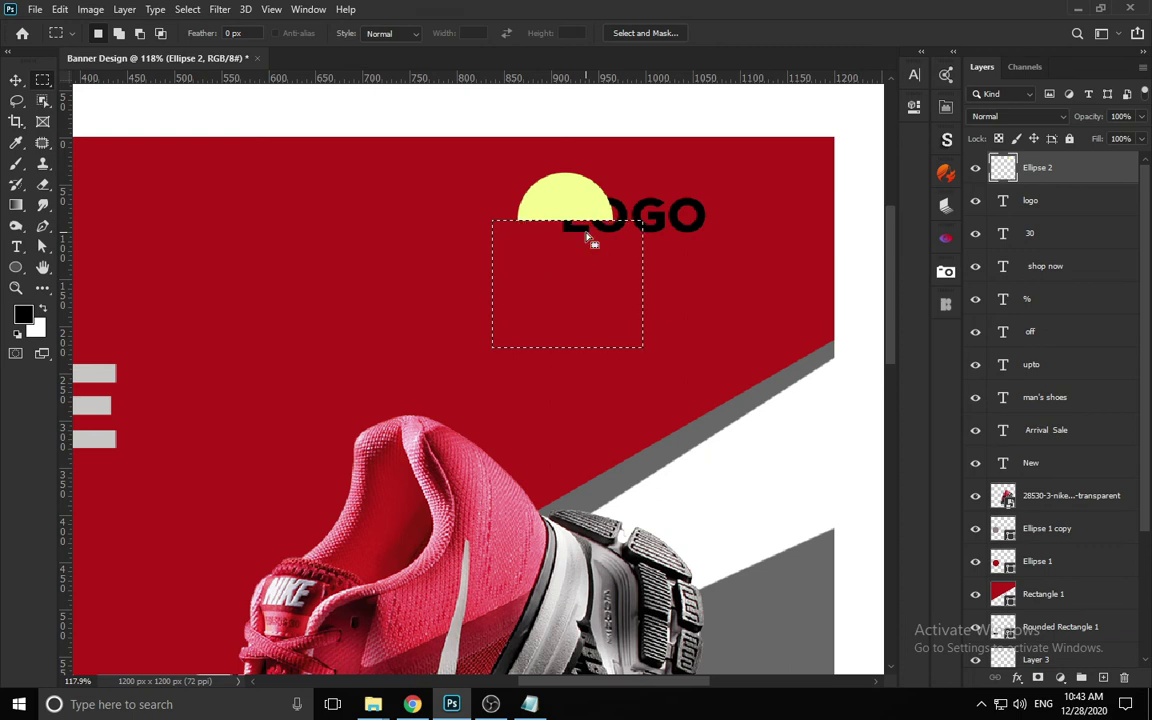
pyautogui.hotkey('ctrl', 'd')
pyautogui.press('v')
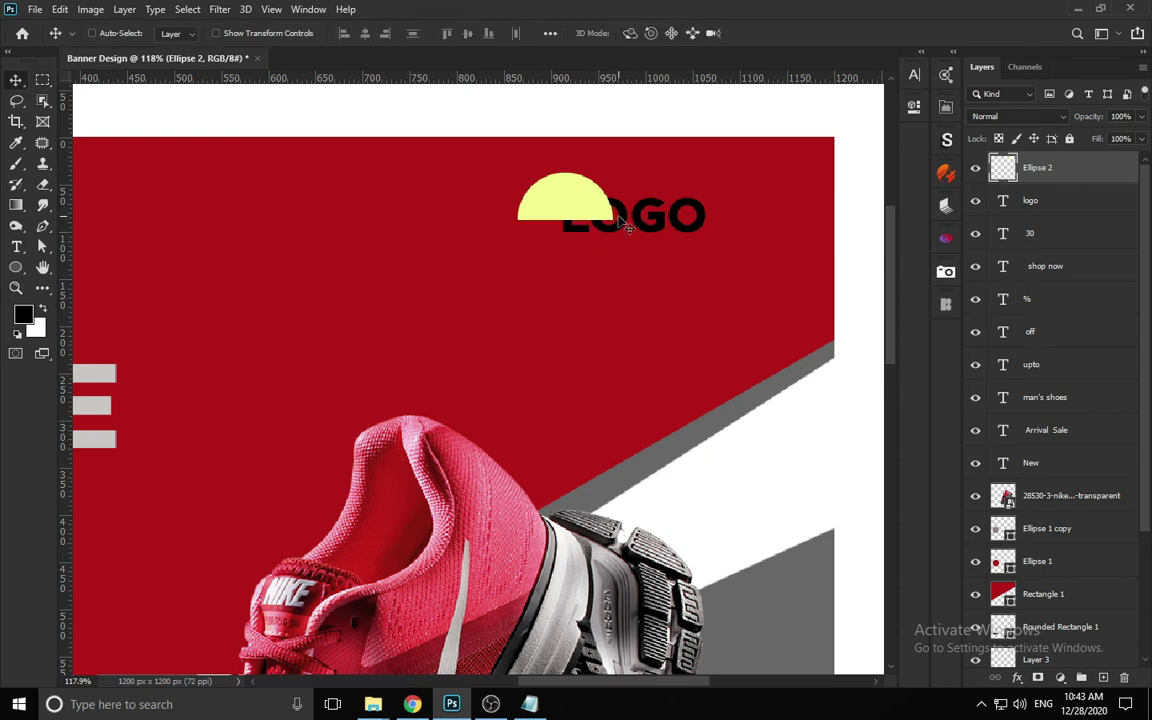
# - Bring the logo text layer in front of the yellow half circle
pyautogui.rightClick(626, 226)
pyautogui.click(650, 229)
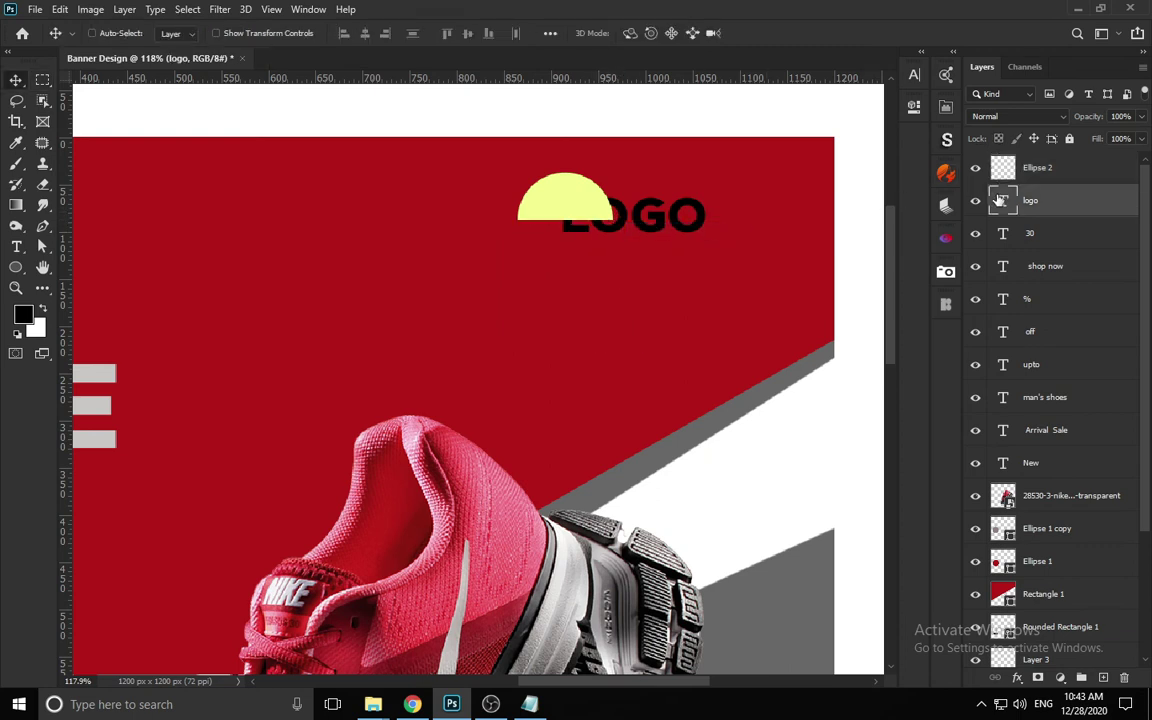
pyautogui.moveTo(998, 200); pyautogui.dragTo(1014, 172)
# - Change the color of the whole logo text to light violet
pyautogui.press('t')
pyautogui.click(586, 219)
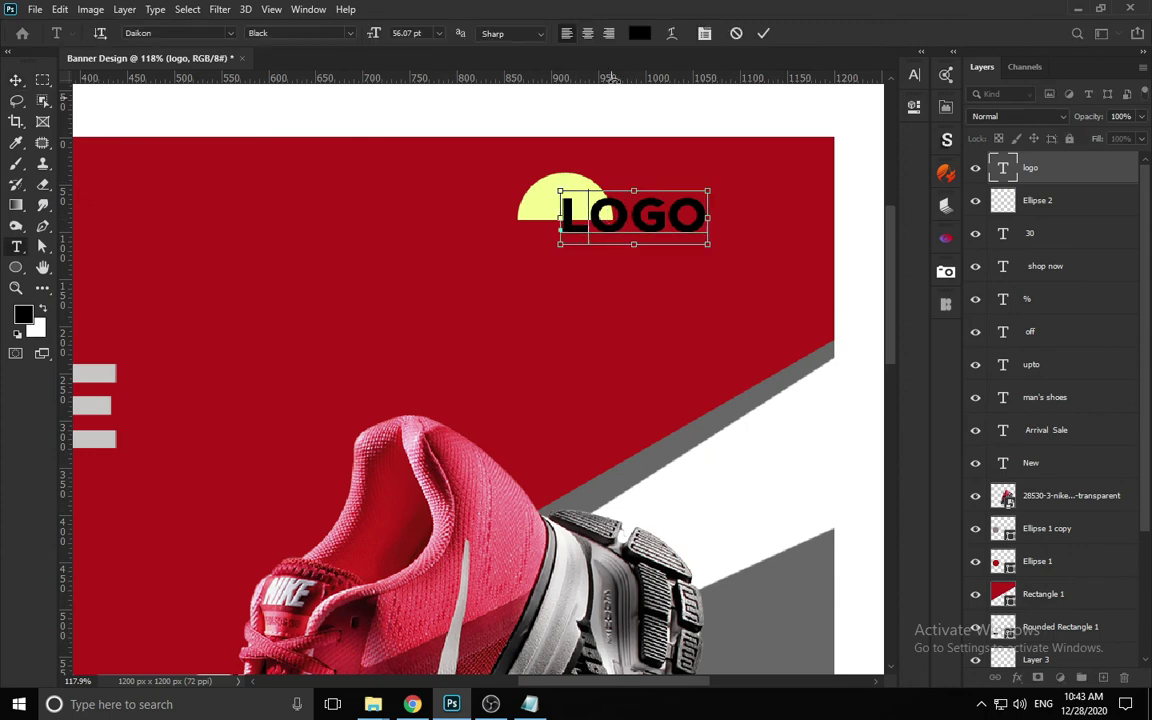
pyautogui.hotkey('ctrl', 'a')
pyautogui.click(639, 33)
pyautogui.moveTo(761, 368); pyautogui.dragTo(732, 453)
pyautogui.moveTo(823, 362); pyautogui.dragTo(825, 350)
pyautogui.click(949, 408)
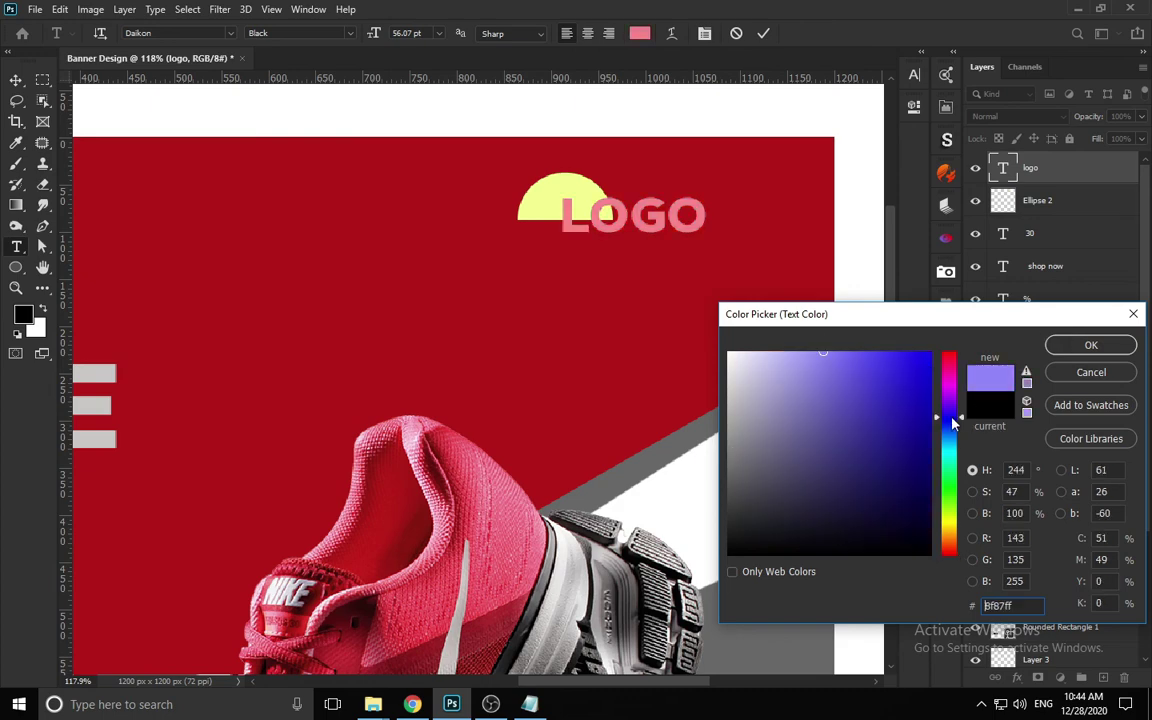
pyautogui.click(1090, 344)
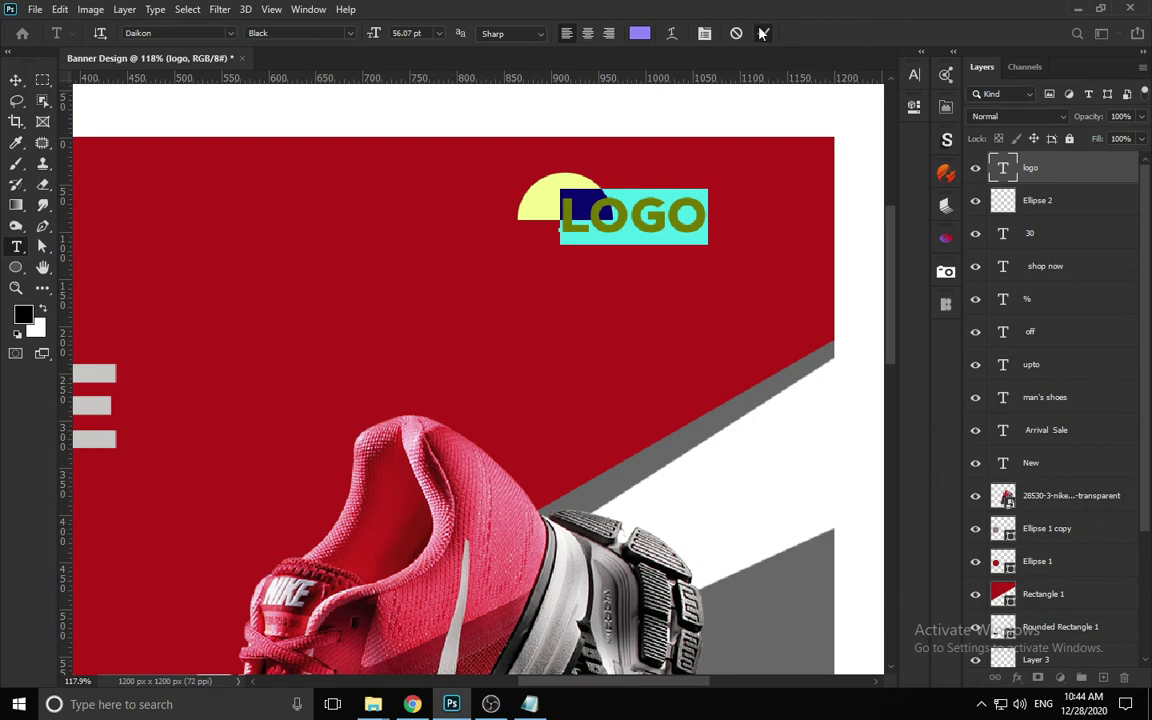
pyautogui.click(762, 33)
# - Duplicate the yellow half circle behind the logo's last letter and shift the logo text slightly to the left
pyautogui.press('v')
pyautogui.moveTo(580, 196); pyautogui.dragTo(706, 229)
pyautogui.click(566, 190)
pyautogui.press('t')
pyautogui.click(658, 208)
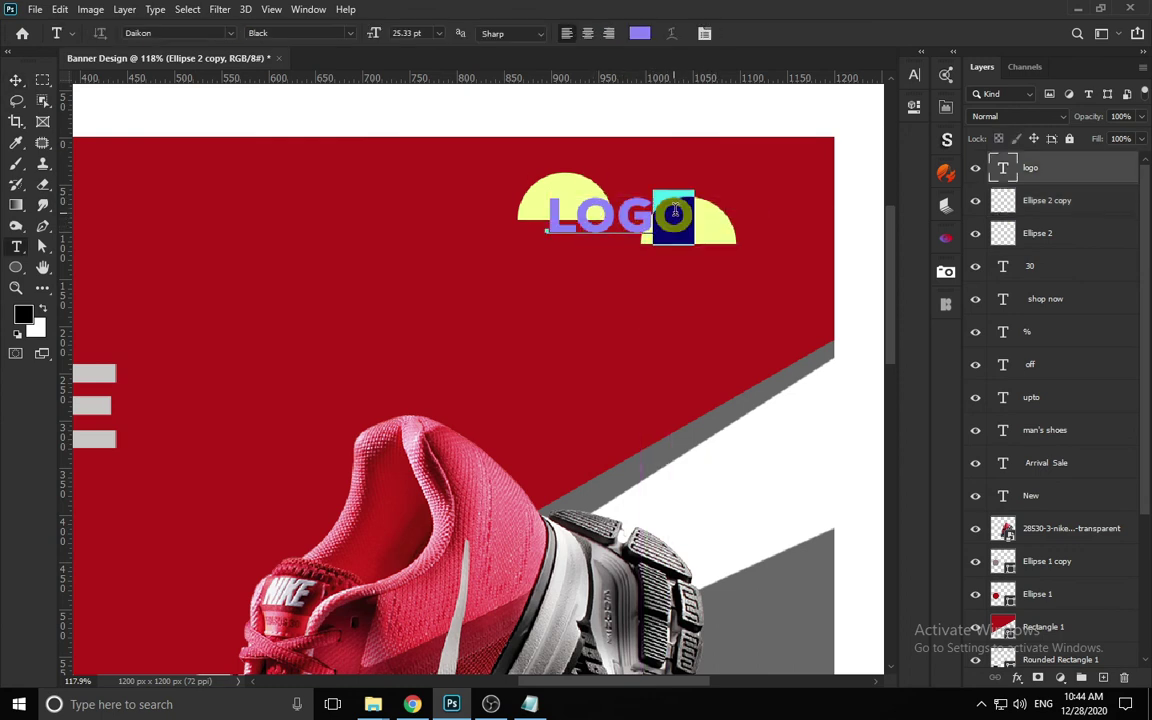
pyautogui.press('Escape')
# - Scale the logo text up to about 72 pt so it spans both half circles
pyautogui.press('v')
pyautogui.hotkey('ctrl', 't')
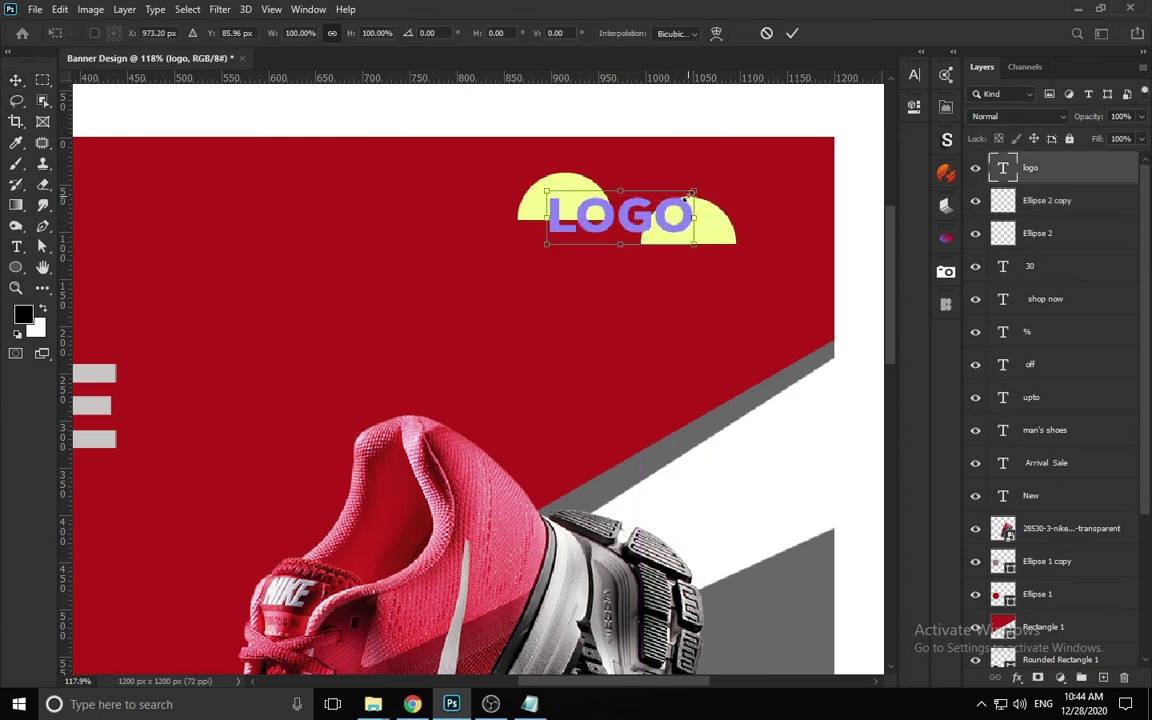
pyautogui.moveTo(693, 190); pyautogui.dragTo(714, 188)
pyautogui.press('Return')
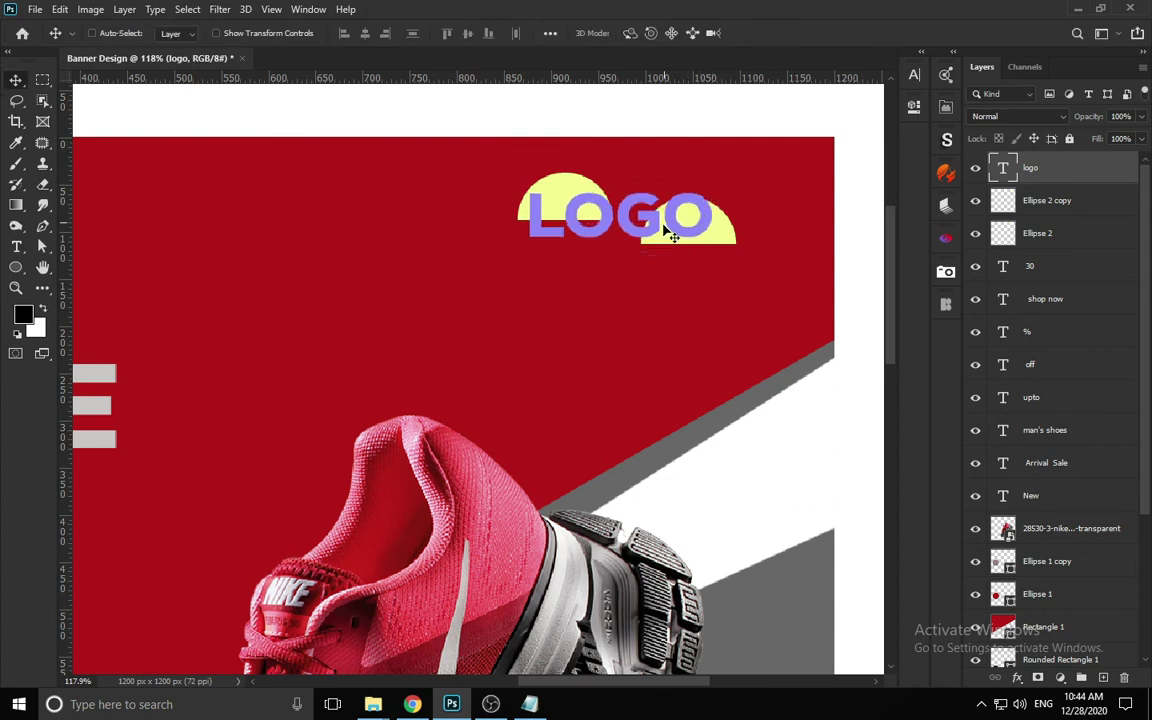
# - Raise the first O of the logo text with a 7.03 pt baseline shift
pyautogui.press('t')
pyautogui.moveTo(619, 210); pyautogui.dragTo(543, 207)
pyautogui.moveTo(619, 210); pyautogui.dragTo(566, 208)
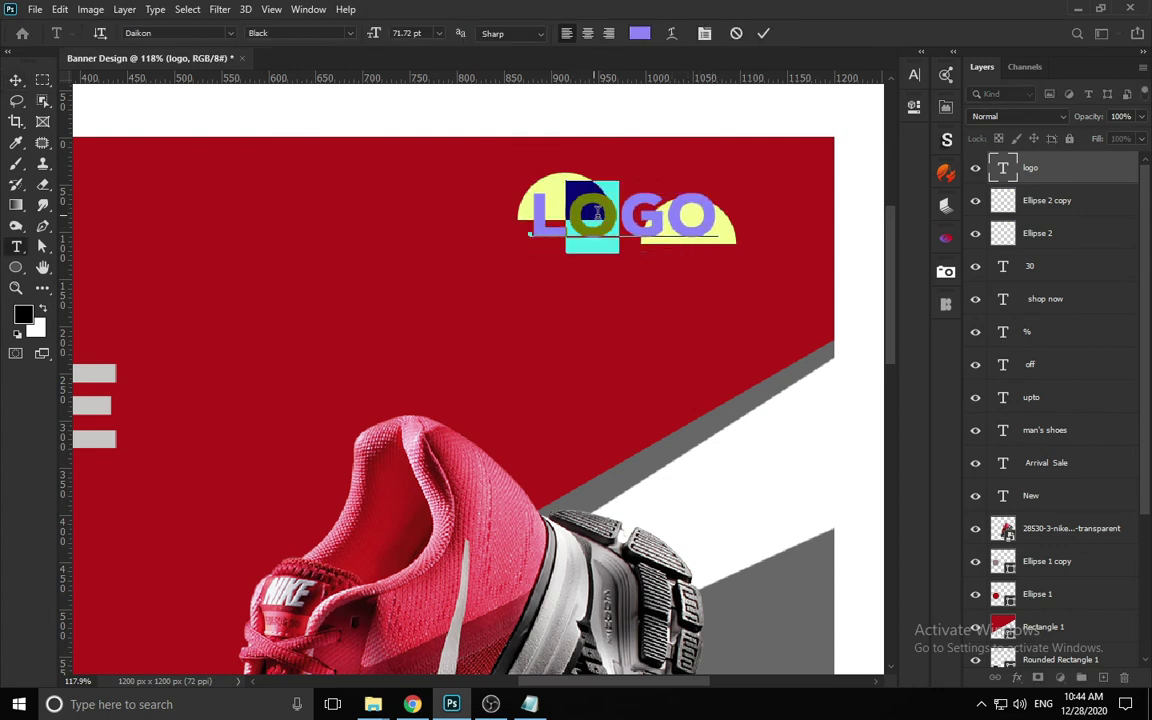
pyautogui.click(913, 76)
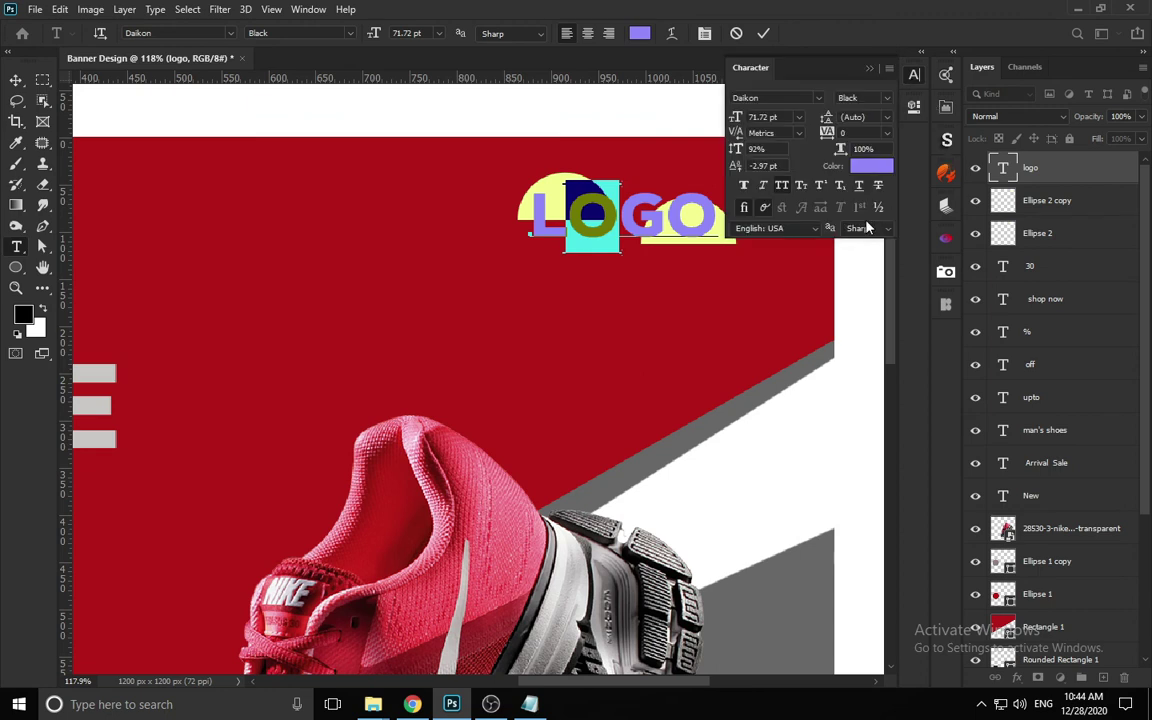
pyautogui.moveTo(737, 168); pyautogui.dragTo(746, 168)
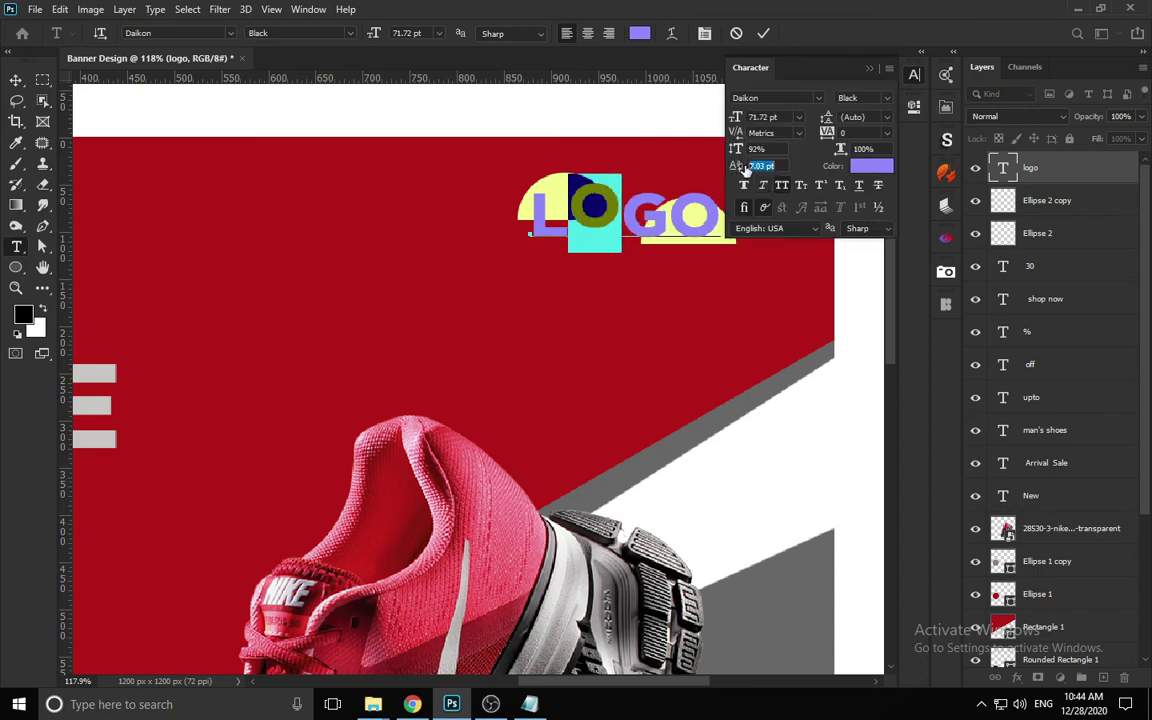
# - Set the logo's letter G to a -9.97 pt baseline shift and 102% vertical scale
pyautogui.click(657, 214)
pyautogui.doubleClick(657, 214)
pyautogui.click(654, 213)
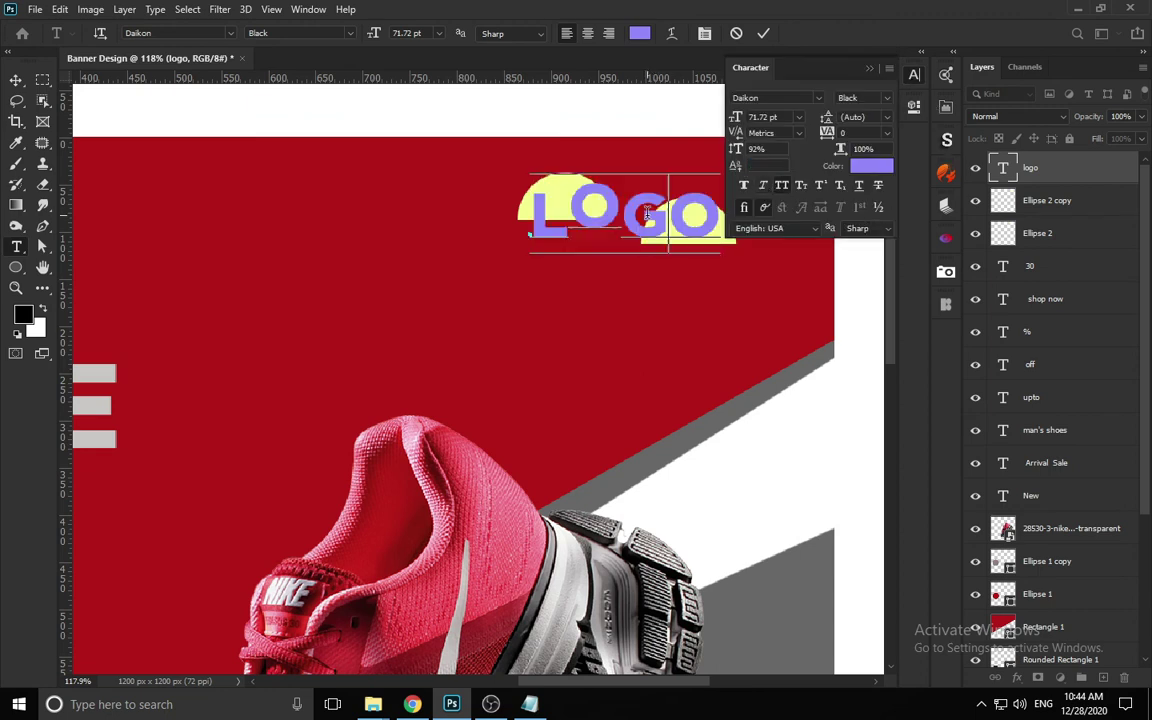
pyautogui.hotkey('shift', 'Left')
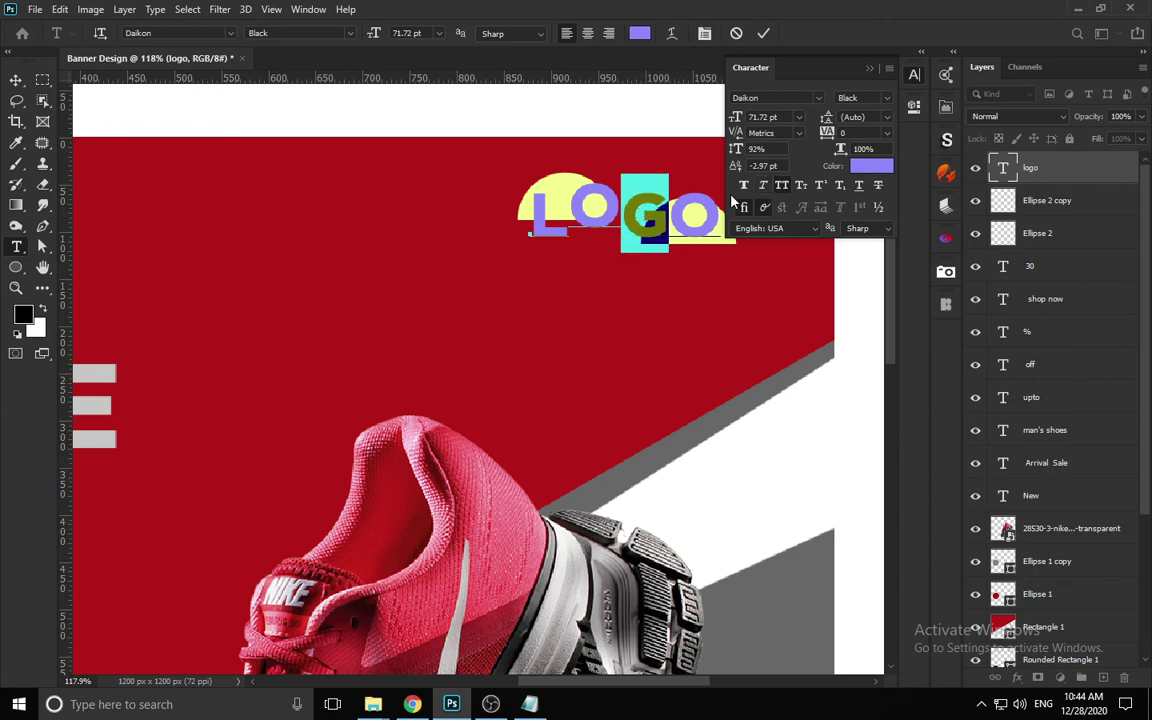
pyautogui.moveTo(741, 166); pyautogui.dragTo(744, 153)
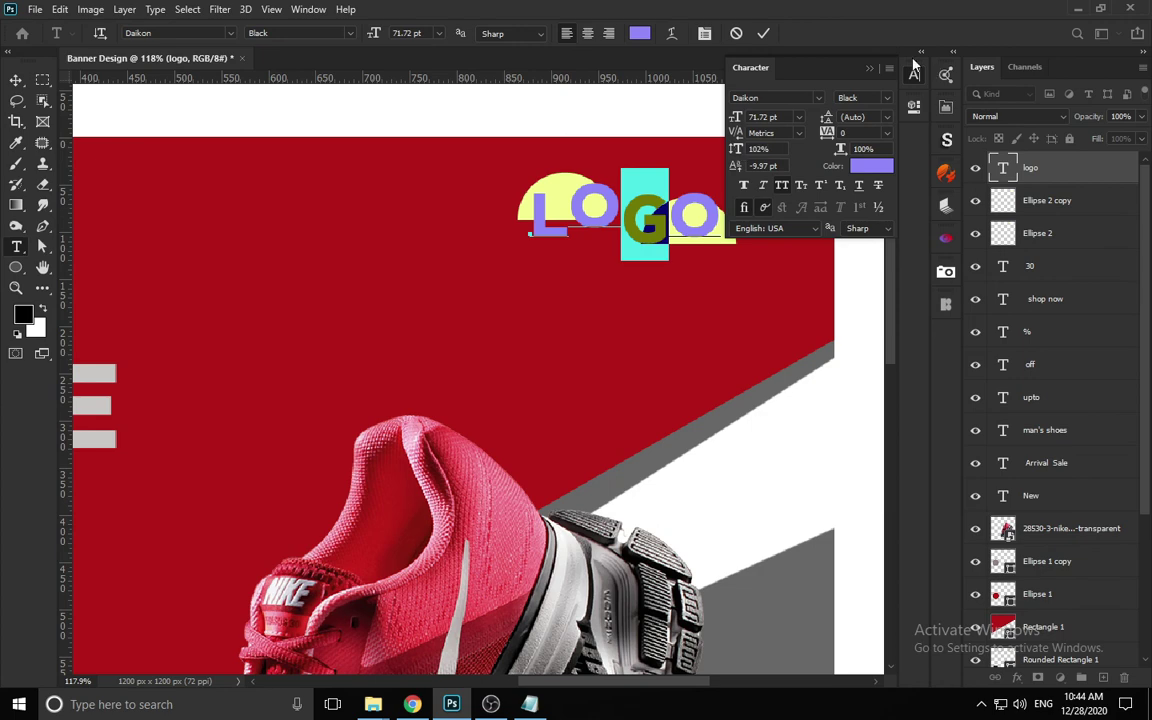
pyautogui.click(765, 34)
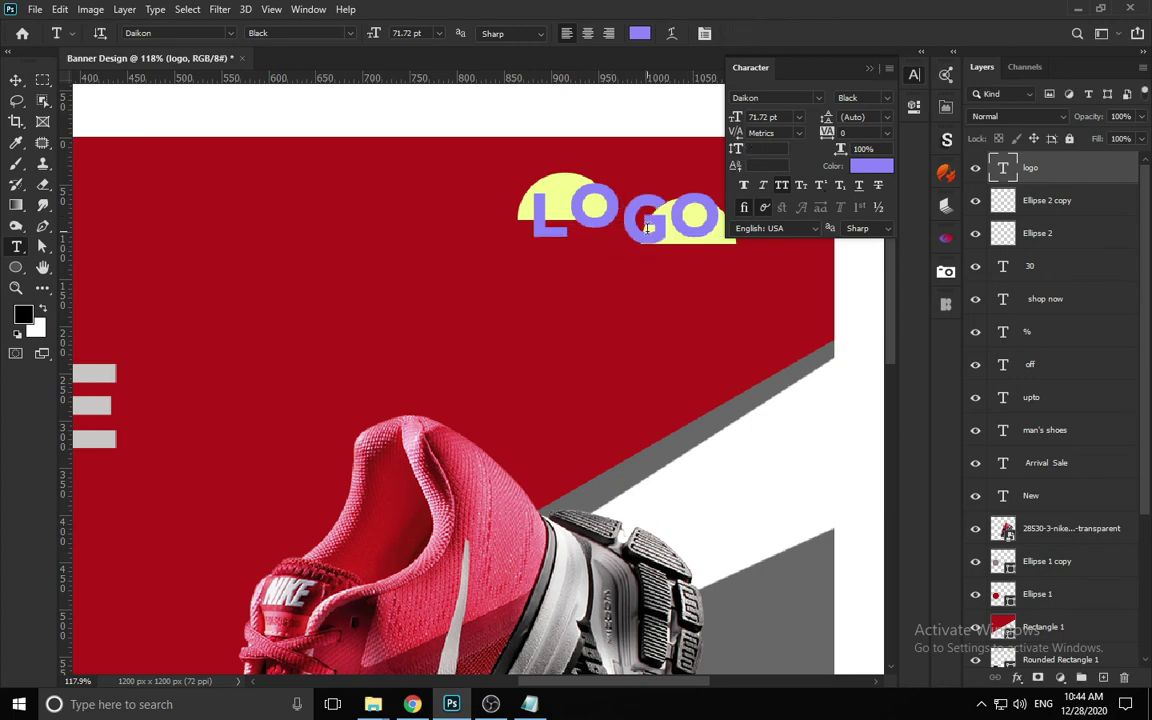
# - Recolor only the letter G of the logo text to black (000000)
pyautogui.press('v')
pyautogui.press('t')
pyautogui.moveTo(667, 229); pyautogui.dragTo(625, 229)
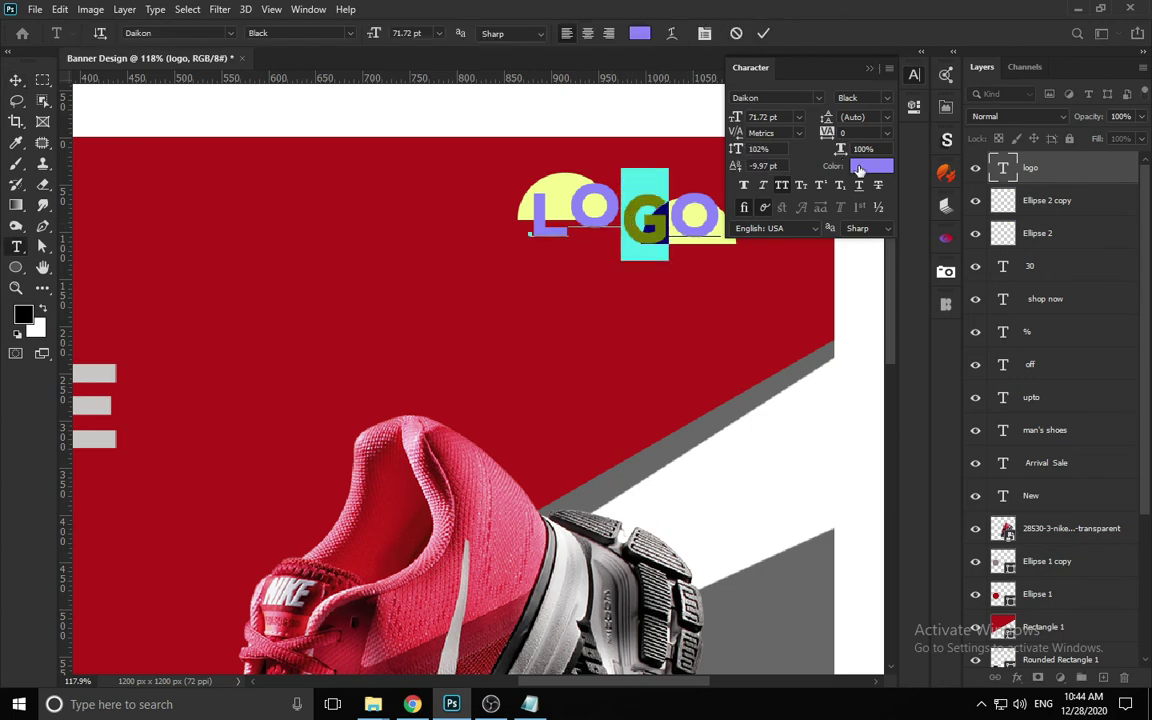
pyautogui.click(858, 170)
pyautogui.click(898, 352)
pyautogui.click(945, 400)
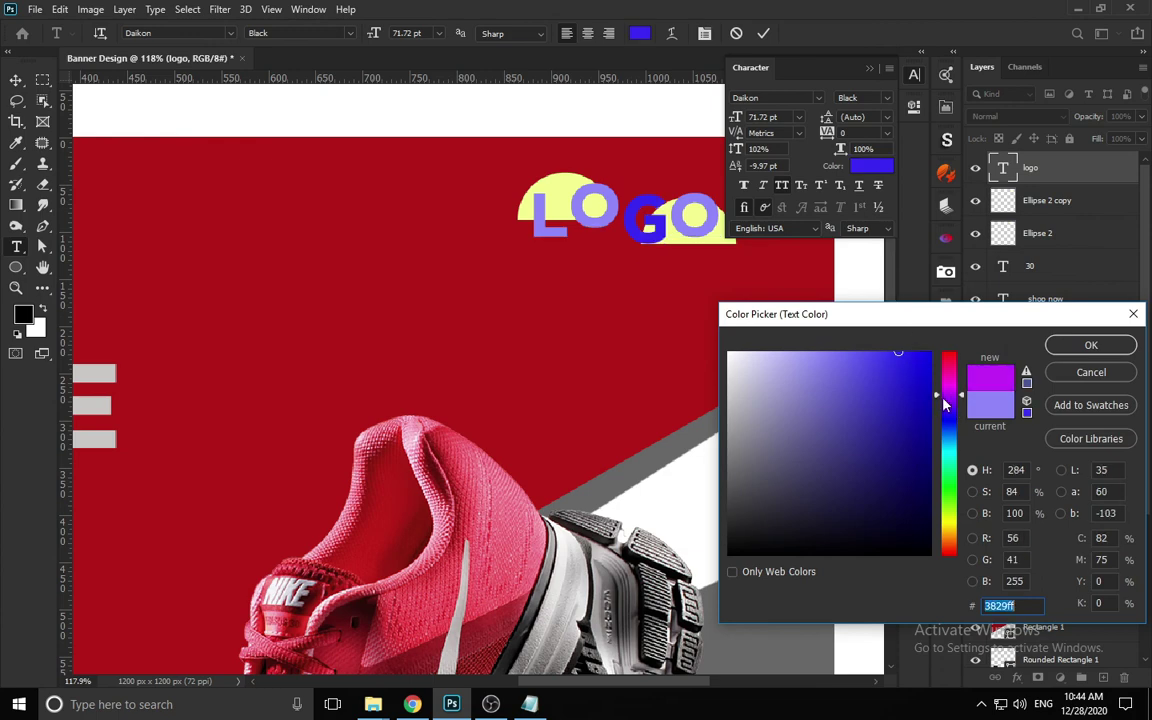
pyautogui.moveTo(945, 400); pyautogui.dragTo(941, 478)
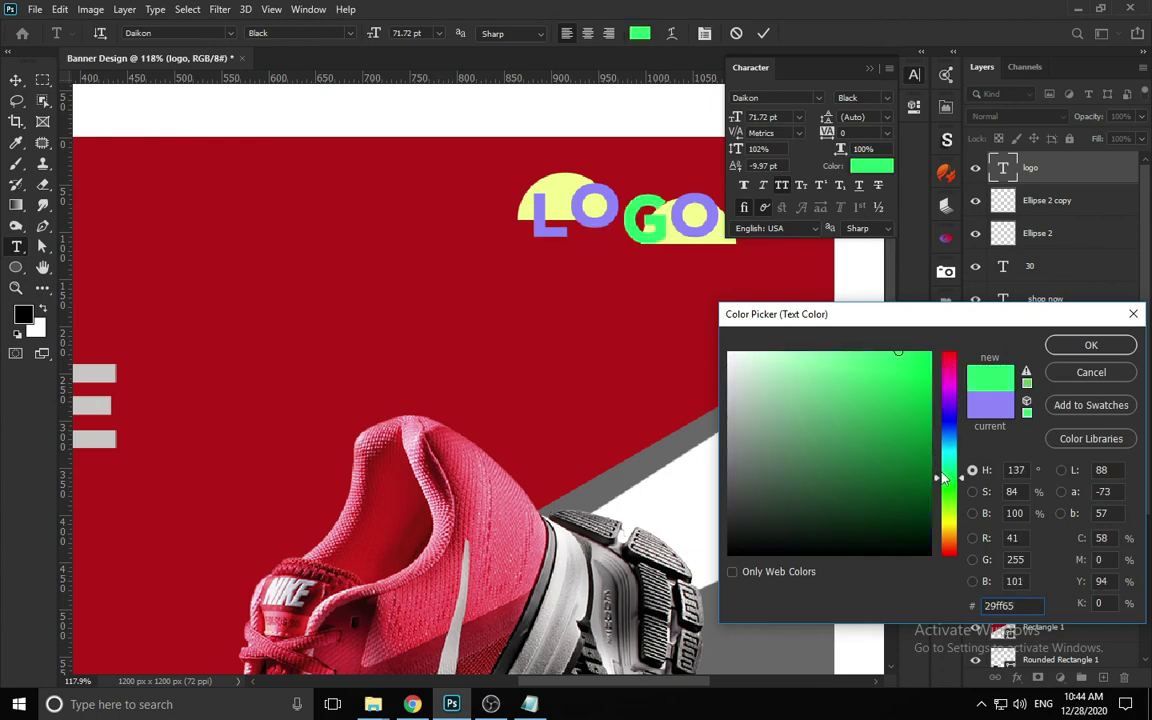
pyautogui.click(949, 523)
pyautogui.moveTo(897, 353); pyautogui.dragTo(902, 318)
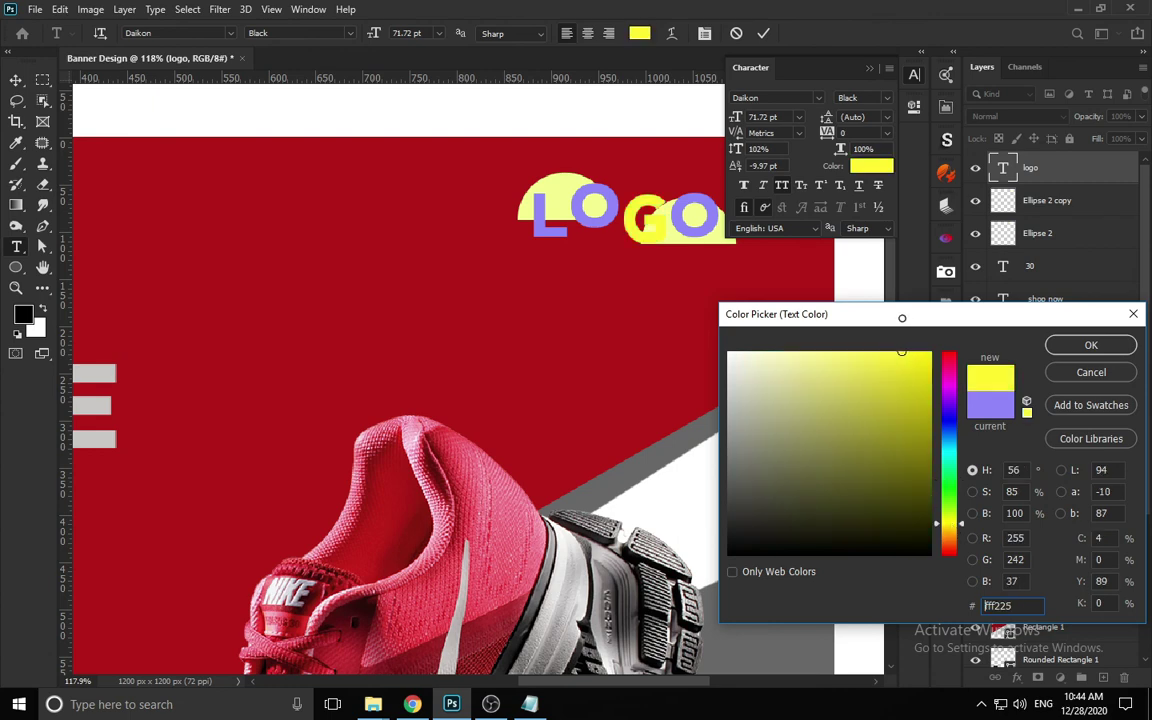
pyautogui.moveTo(784, 358)
pyautogui.mouseDown()
pyautogui.moveTo(753, 352)
pyautogui.moveTo(748, 378)
pyautogui.moveTo(740, 609)
pyautogui.mouseUp()
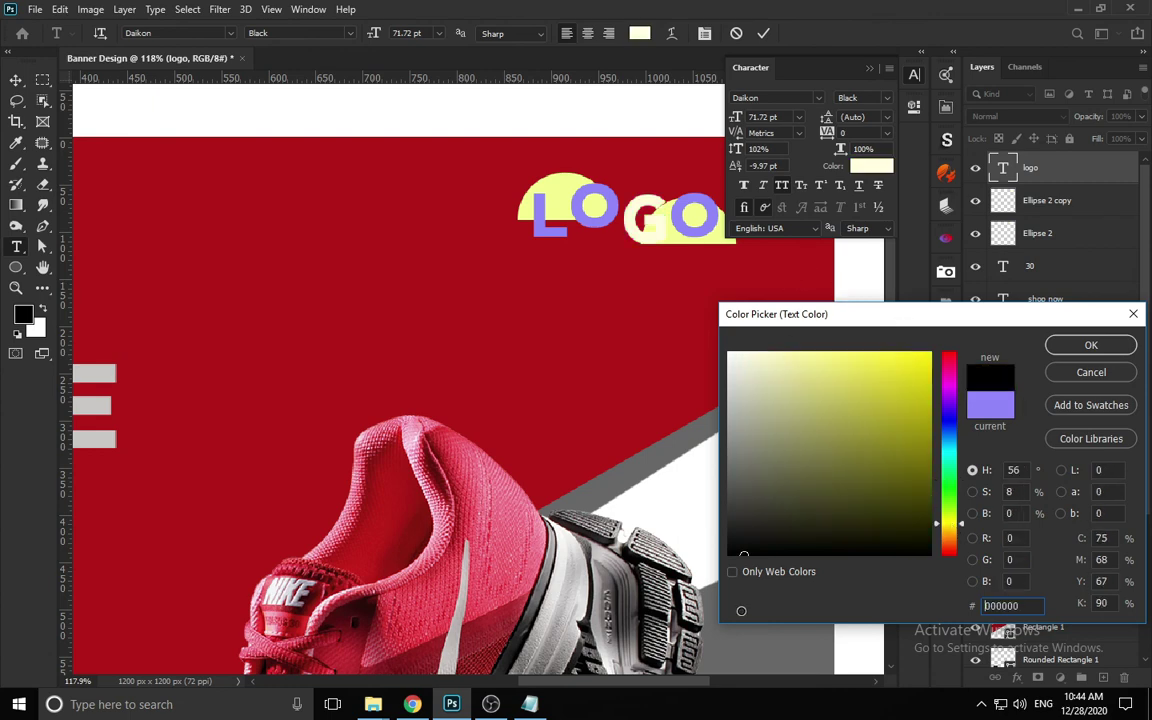
pyautogui.click(1080, 345)
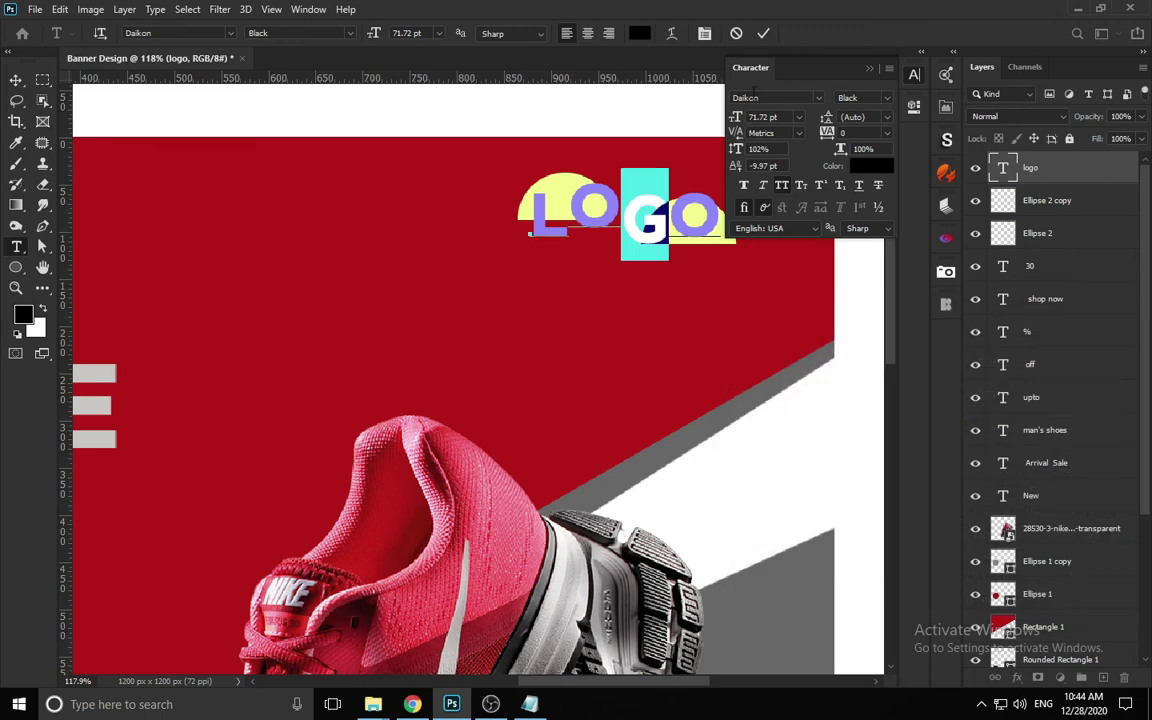
# - Commit the logo text and convert it with both half-circle layers into a single smart object
pyautogui.click(762, 33)
pyautogui.press('v')
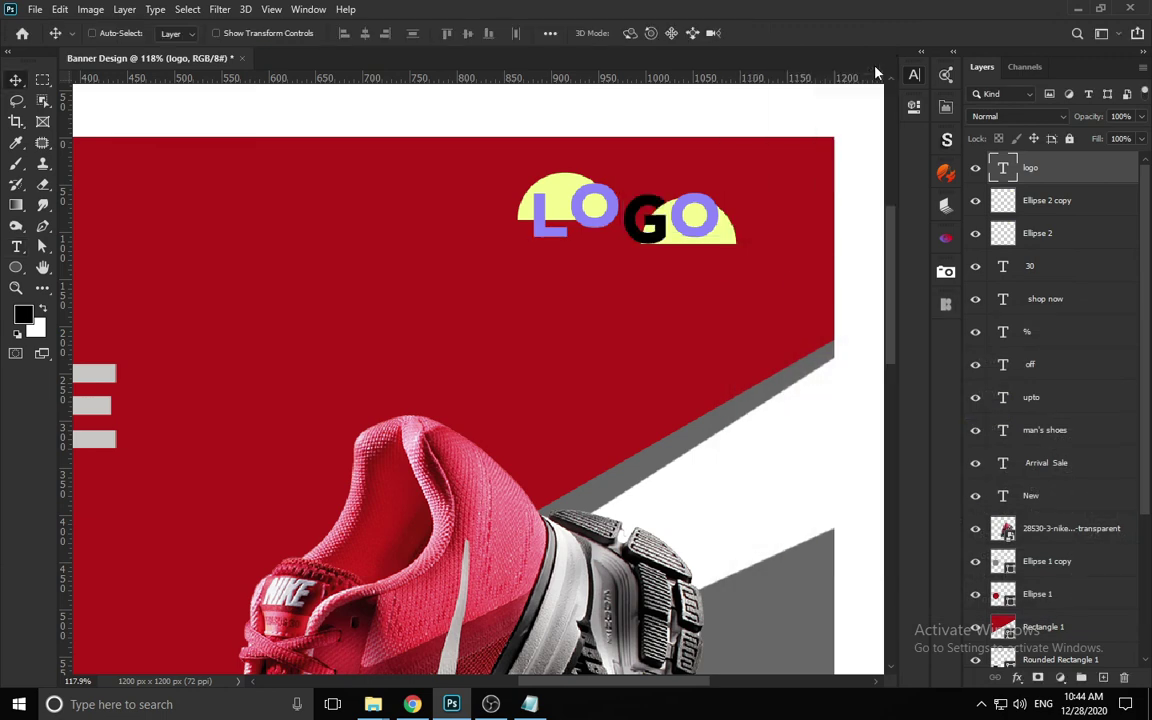
pyautogui.keyDown('shift'); pyautogui.click(1020, 228); pyautogui.keyUp('shift')
pyautogui.rightClick(1034, 197)
pyautogui.click(931, 230)
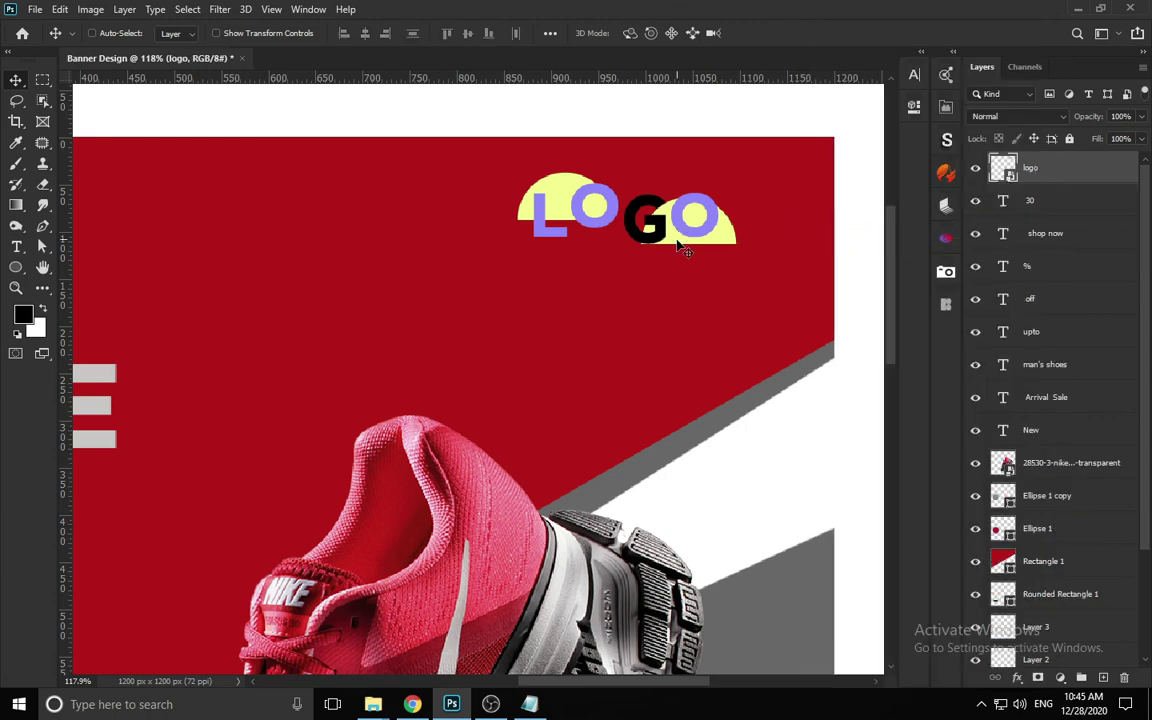
# - Scale the logo down to roughly three quarters of its size and place it near the banner's upper-right corner
pyautogui.hotkey('ctrl', '0')
pyautogui.hotkey('ctrl', 't')
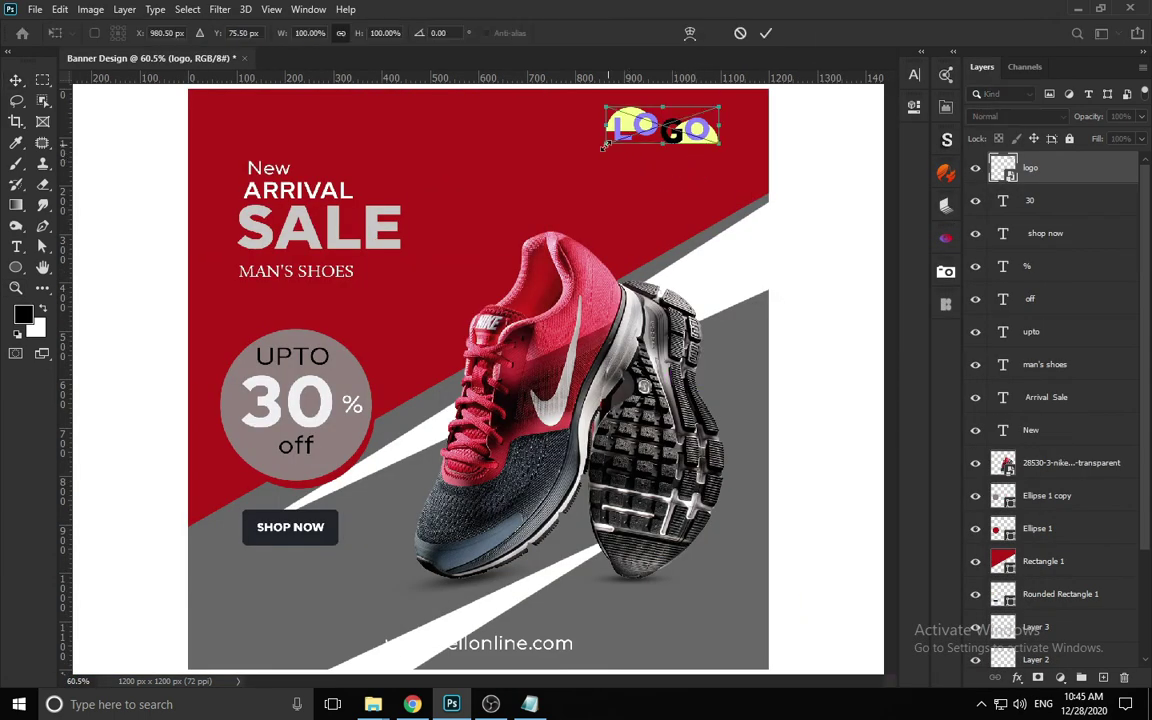
pyautogui.moveTo(604, 146); pyautogui.dragTo(711, 127)
pyautogui.press('Return')
pyautogui.hotkey('ctrl', 'space')
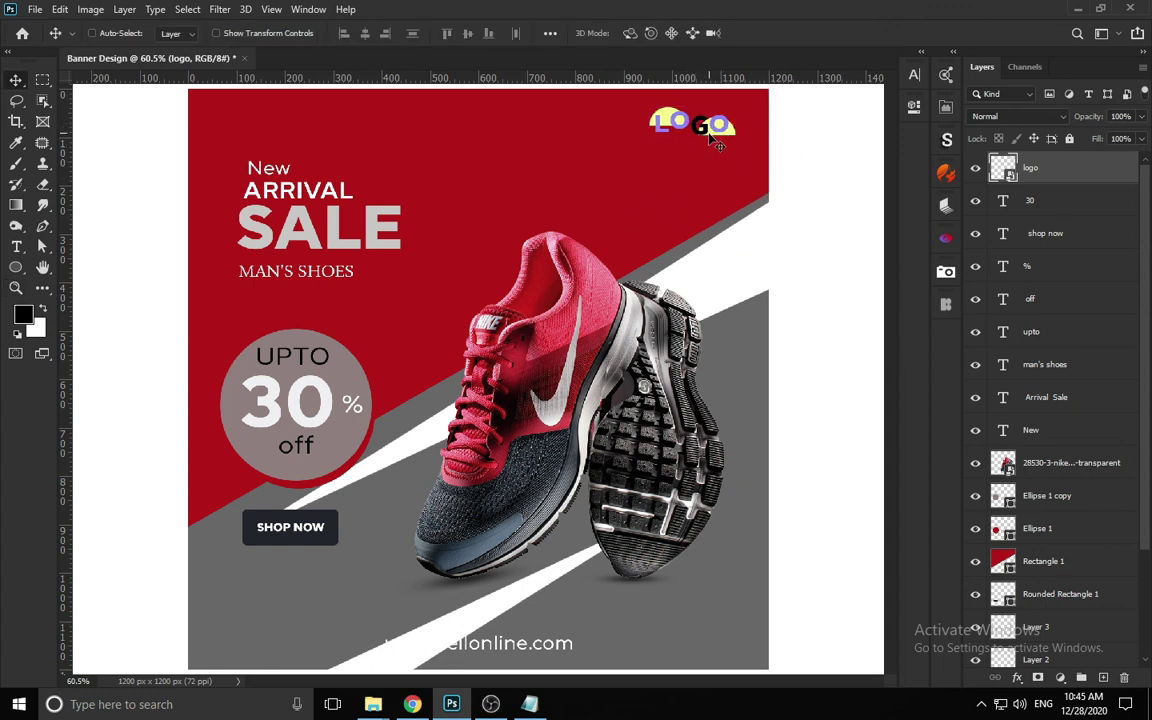
pyautogui.hotkey('ctrl', 'space')
pyautogui.rightClick(447, 317)
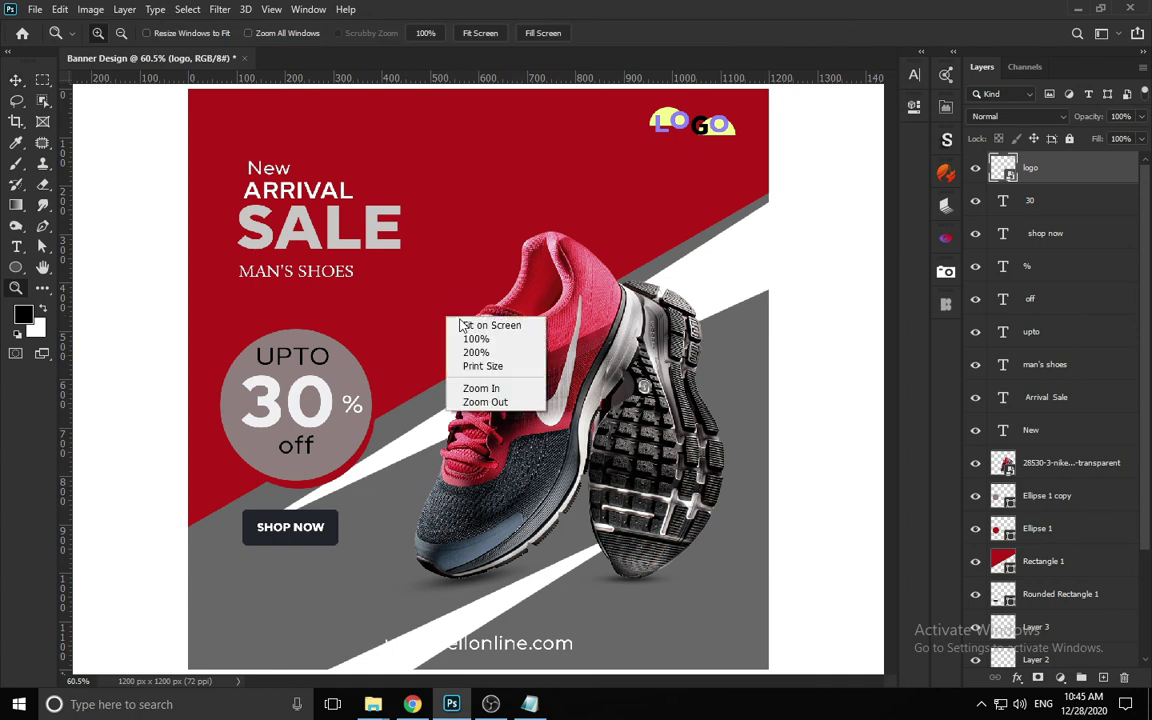
pyautogui.click(462, 325)
pyautogui.rightClick(451, 645)
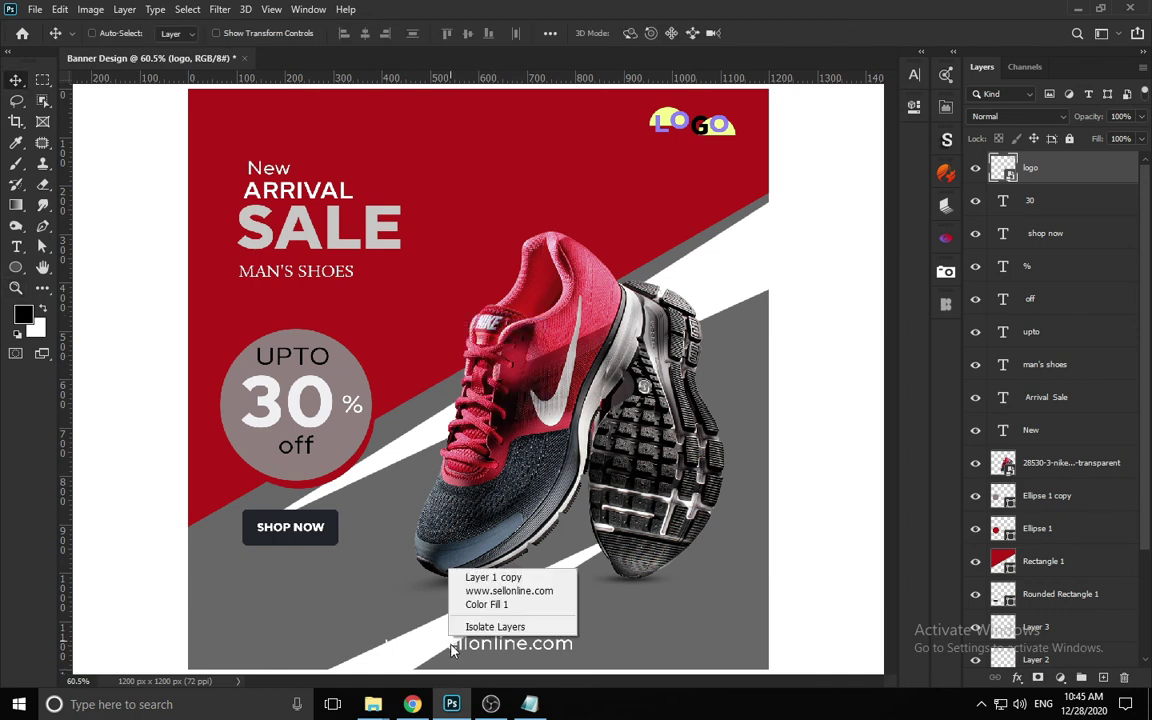
pyautogui.click(505, 591)
pyautogui.moveTo(463, 653); pyautogui.dragTo(601, 657)
pyautogui.hotkey('ctrl', 't')
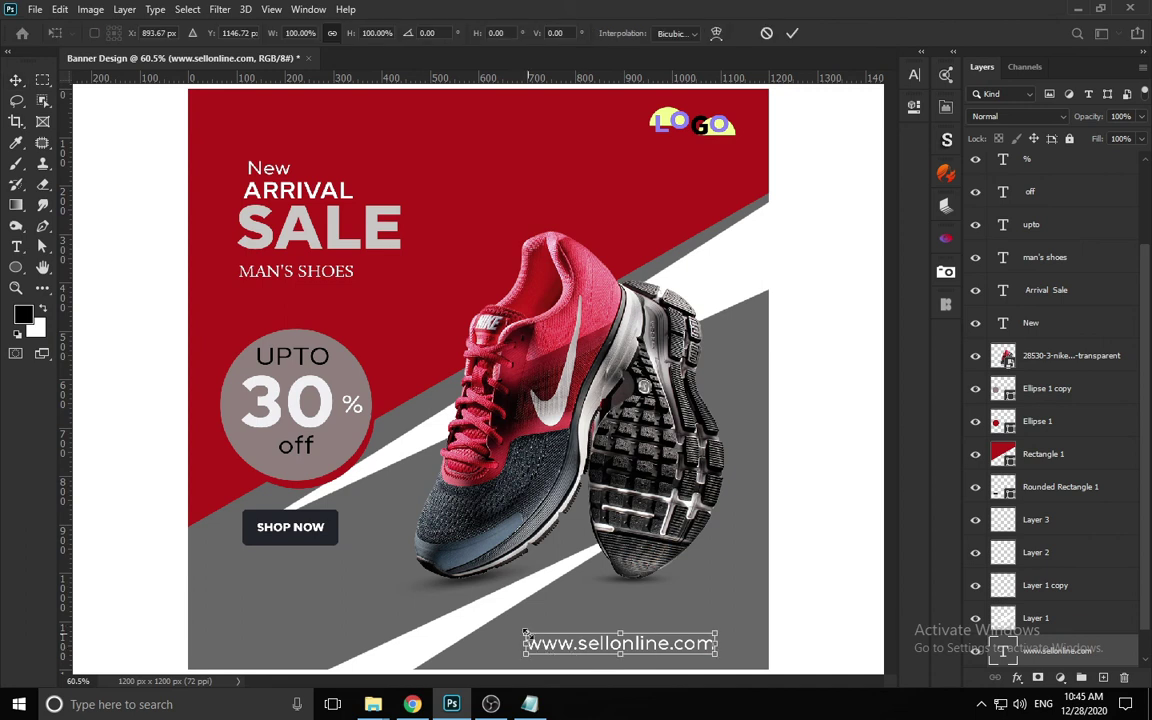
pyautogui.moveTo(526, 632); pyautogui.dragTo(566, 636)
pyautogui.press('Return')
pyautogui.moveTo(660, 651); pyautogui.dragTo(384, 560)
pyautogui.hotkey('ctrl', 't')
pyautogui.press('Return')
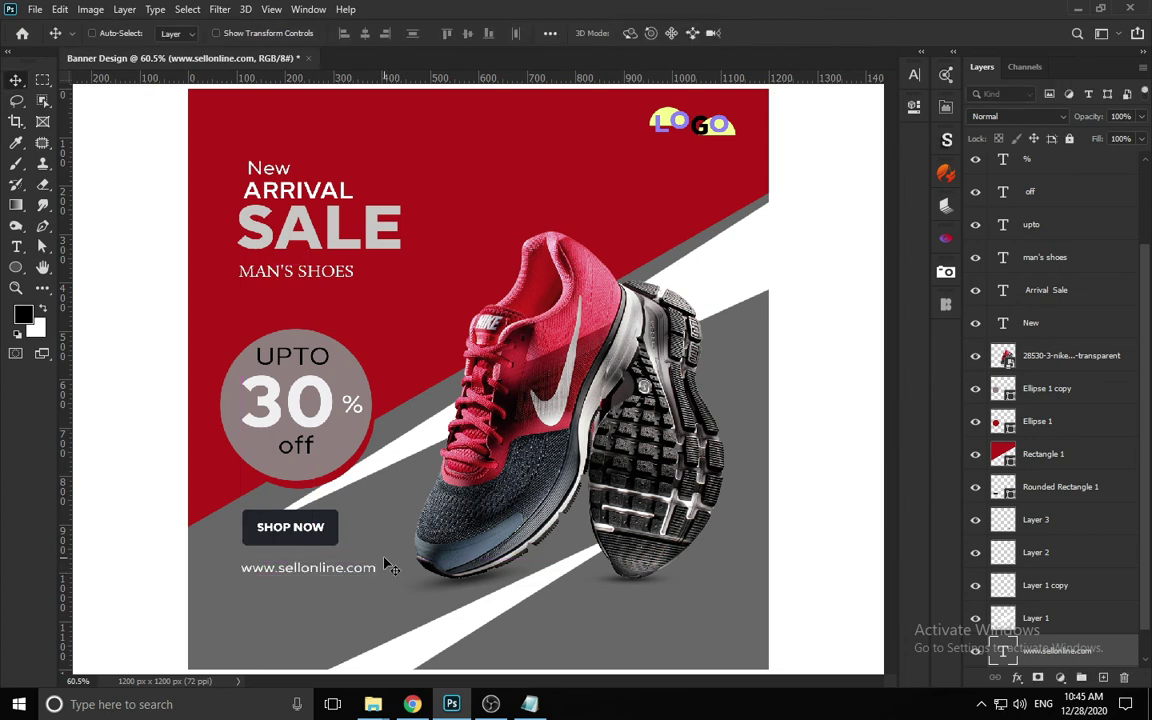
pyautogui.press('Up')
pyautogui.press('Up')
pyautogui.press('Right')
pyautogui.press('Right')
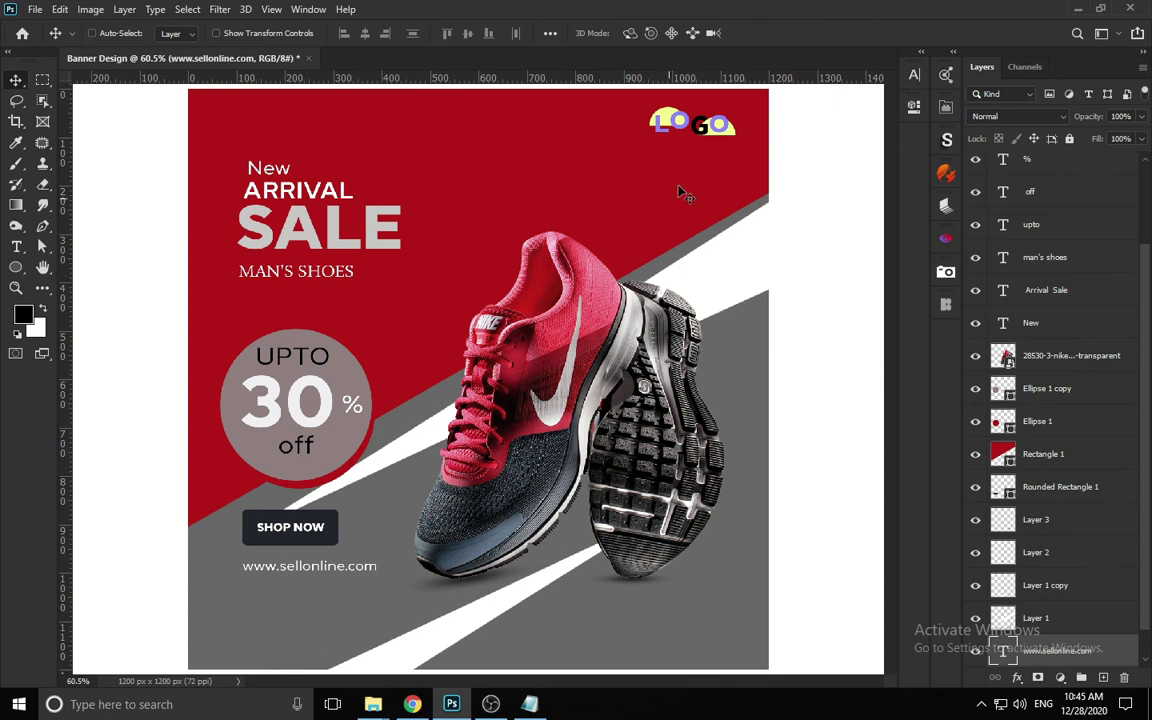
# - Save the finished banner on the computer's Desktop as a JPEG named Banner Design.jpg
pyautogui.press('z')
pyautogui.rightClick(734, 190)
pyautogui.click(750, 199)
pyautogui.press('v')
pyautogui.hotkey('ctrl', 's')
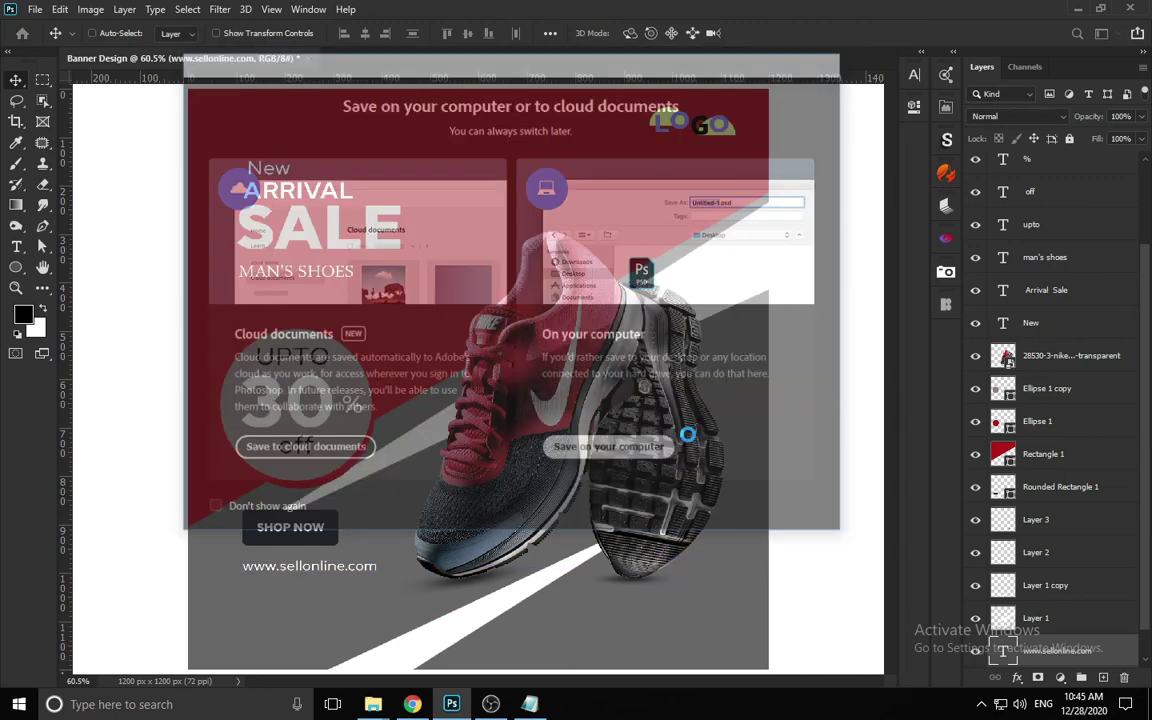
pyautogui.click(655, 446)
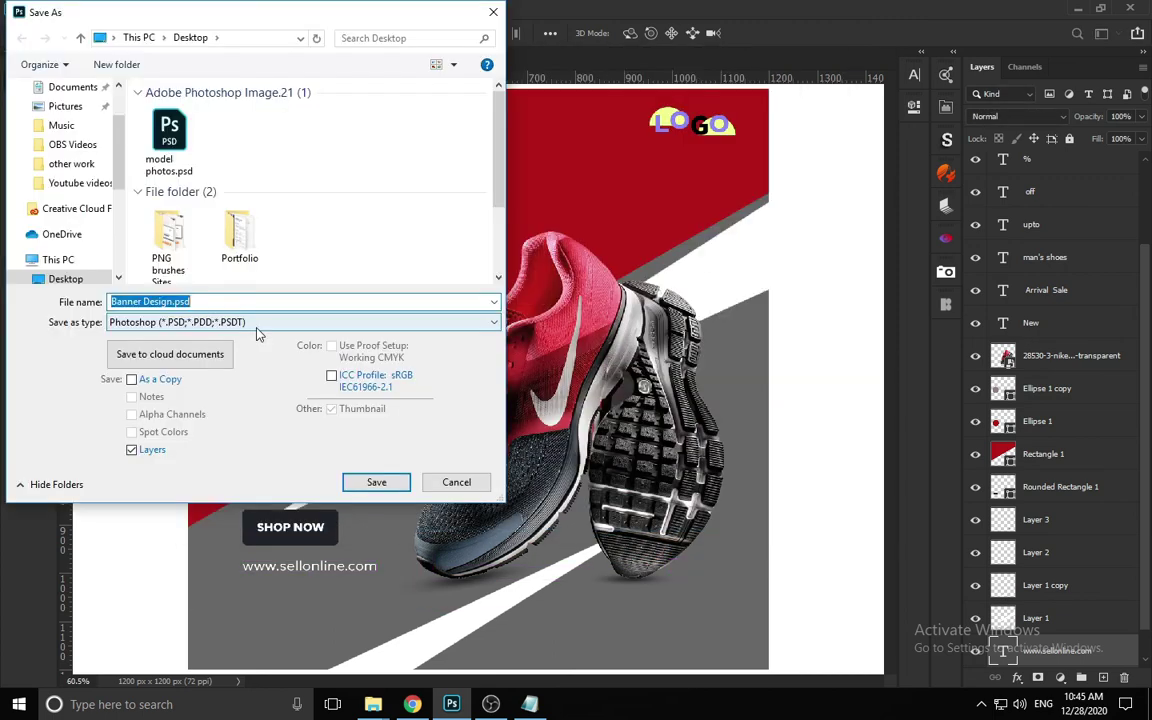
pyautogui.click(250, 322)
pyautogui.click(200, 445)
pyautogui.scroll(2, 110, 150)
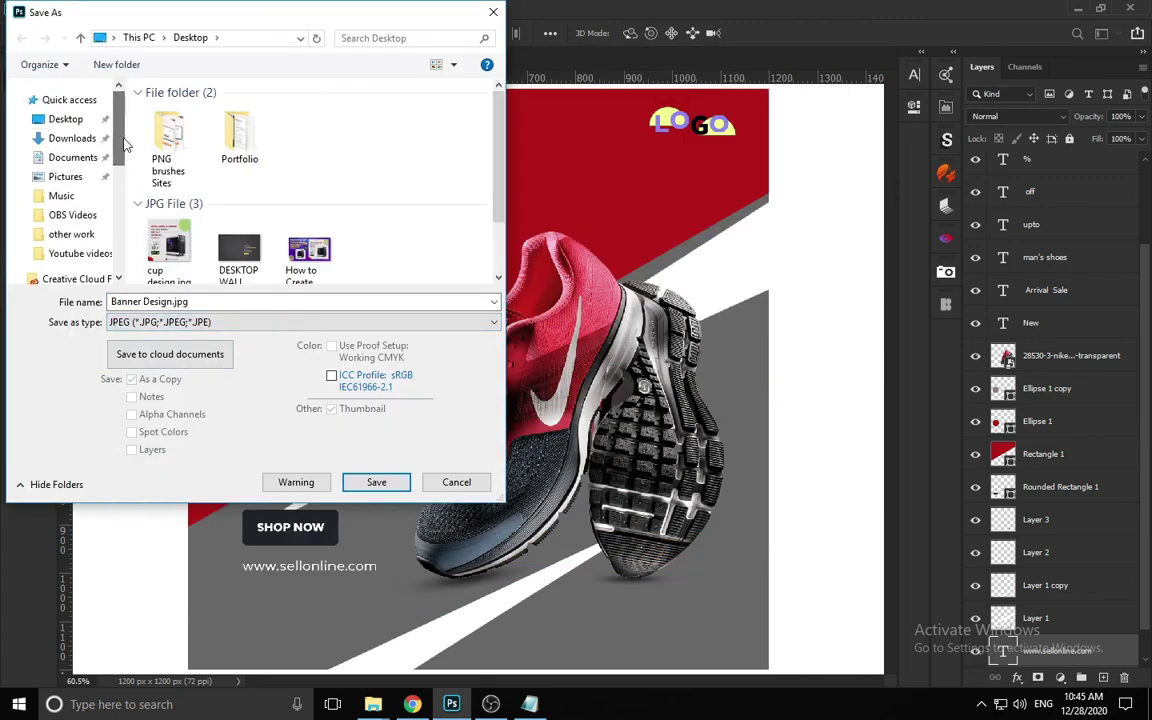
pyautogui.click(66, 119)
pyautogui.click(376, 482)
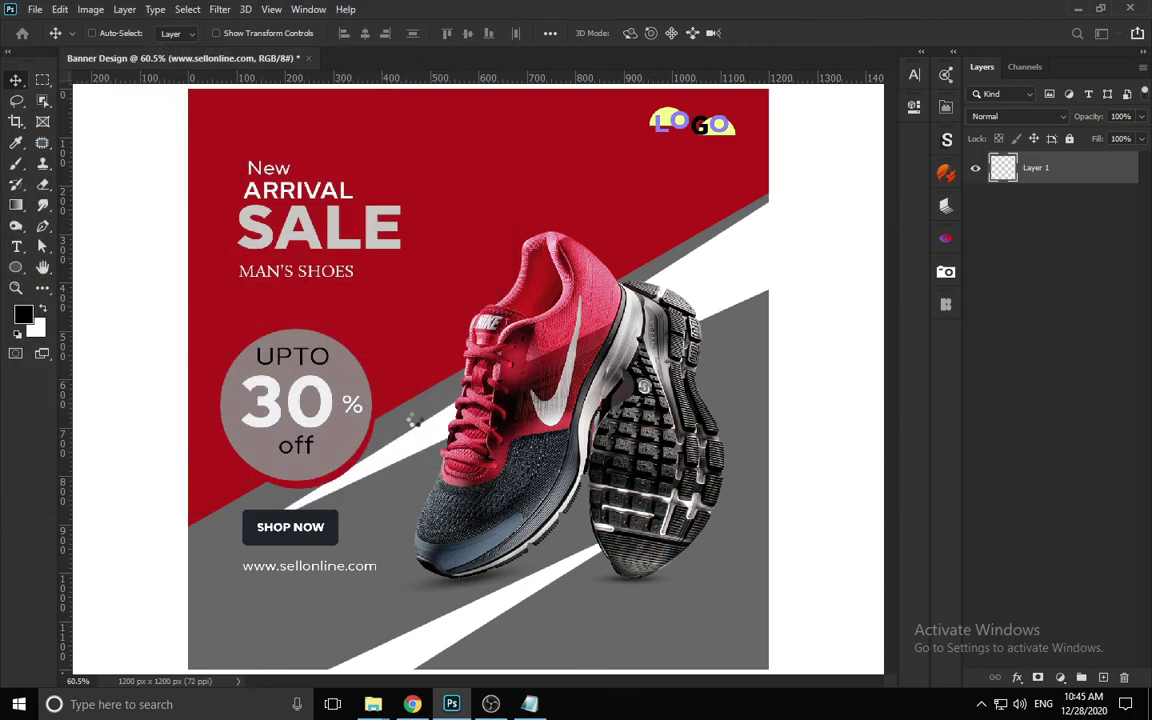